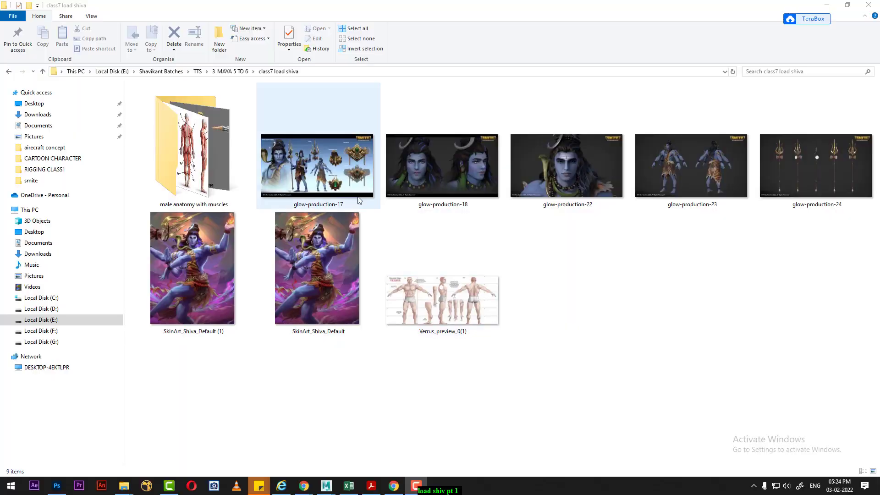
Page through the eight Shiva reference images in ACDSee from glow-production-17, then close the viewer.
double_click(320, 179)
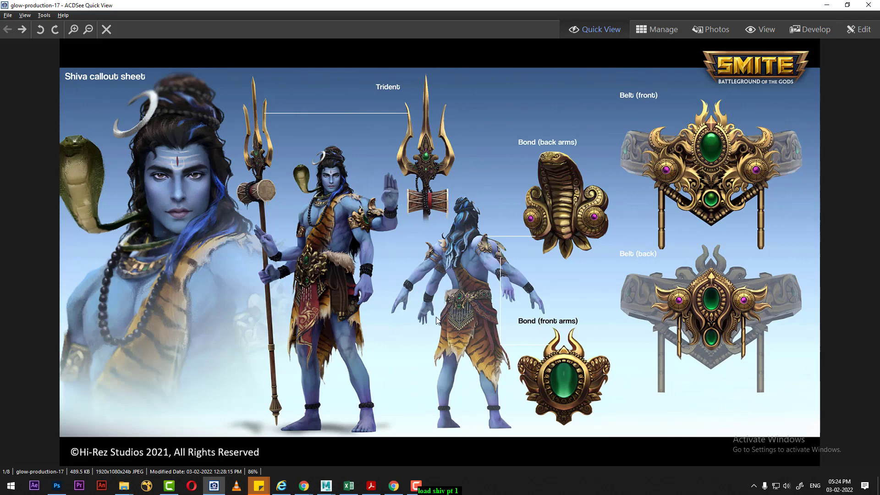
scroll(437, 320, down, 1)
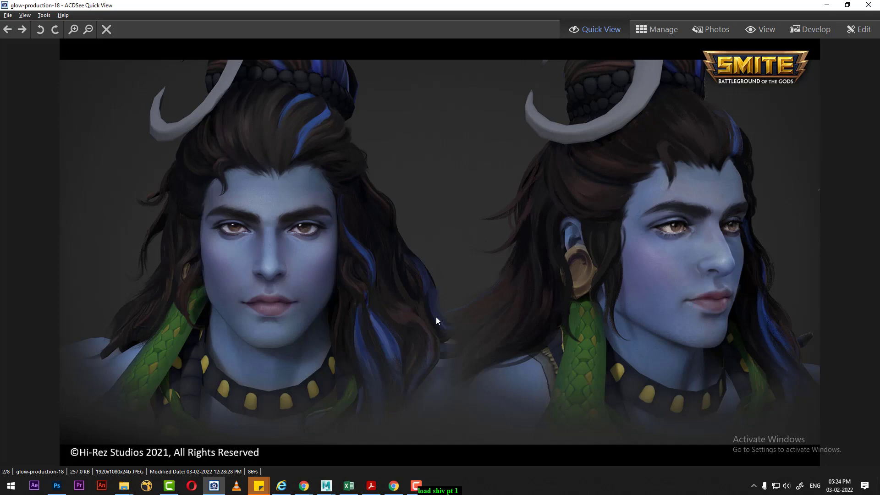
scroll(436, 317, down, 1)
scroll(436, 318, down, 1)
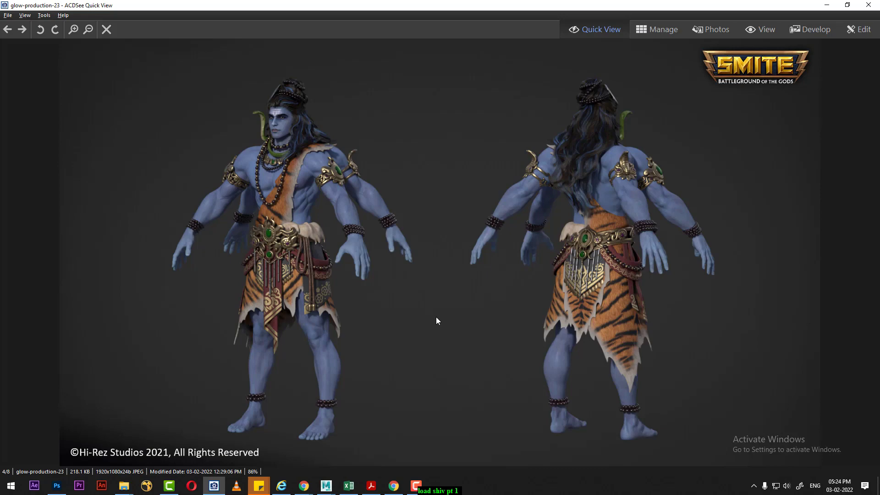
key(Page_Down)
key(Page_Down)
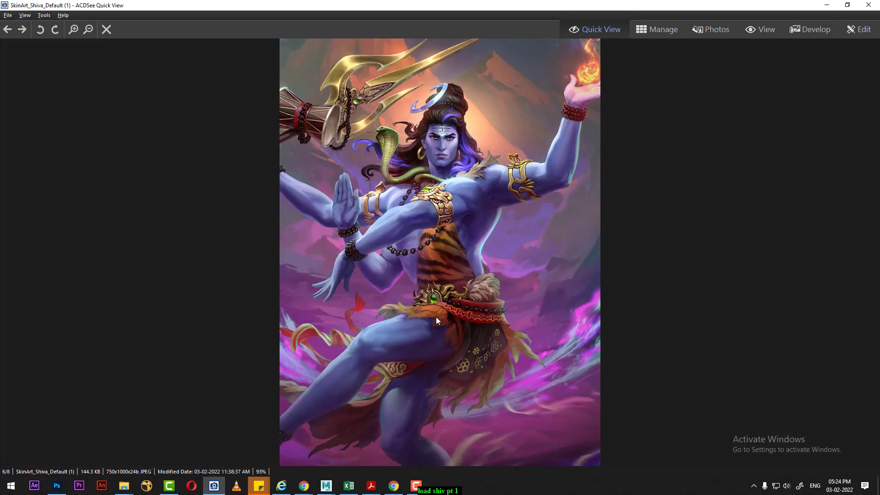
key(Page_Down)
key(Page_Down)
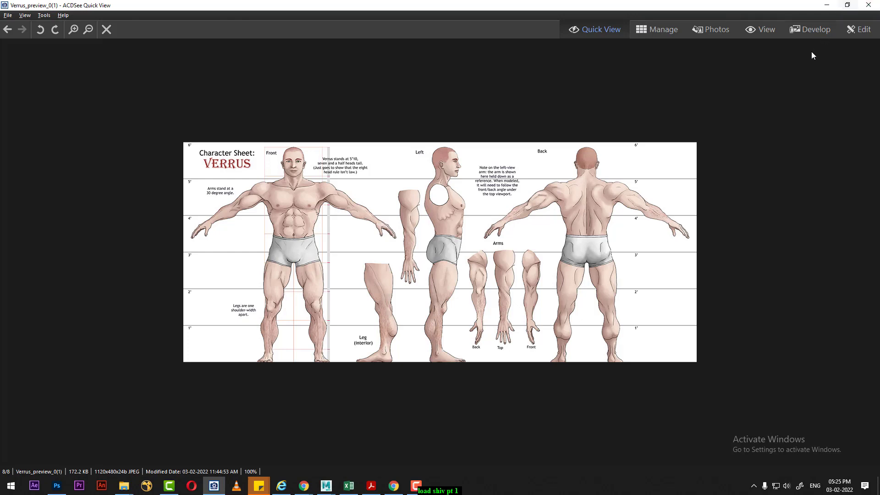
click(827, 5)
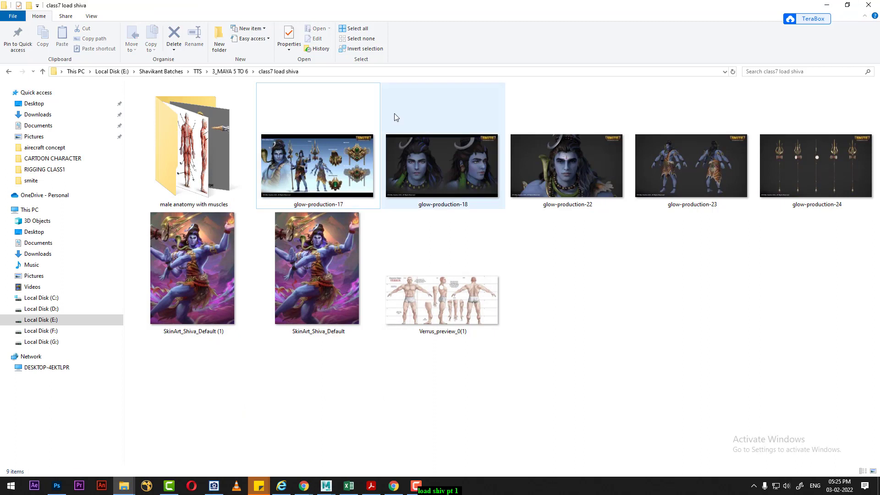
Copy the class7 load shiva folder path and start a new Maya scene without saving the sword file.
click(324, 72)
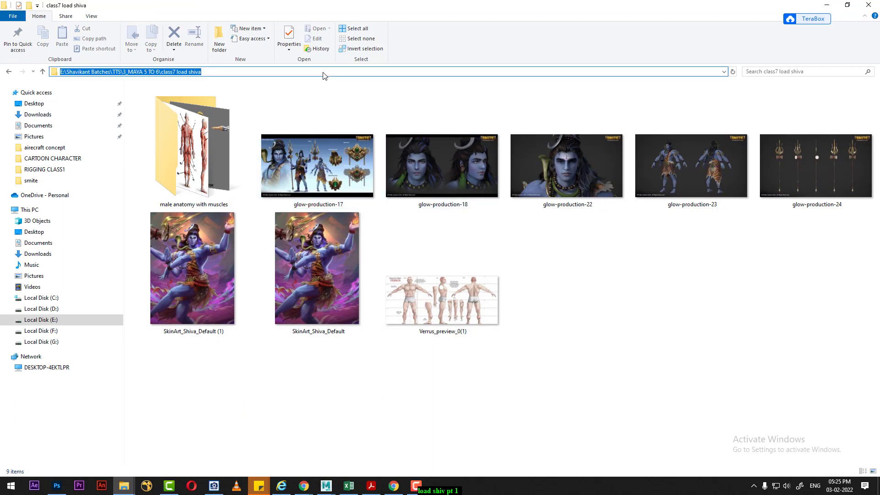
click(568, 396)
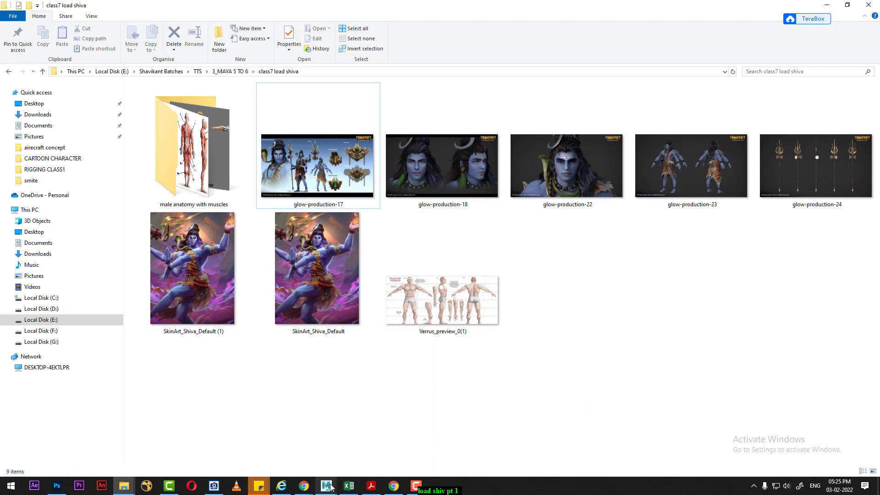
mouse_move(326, 486)
click(375, 443)
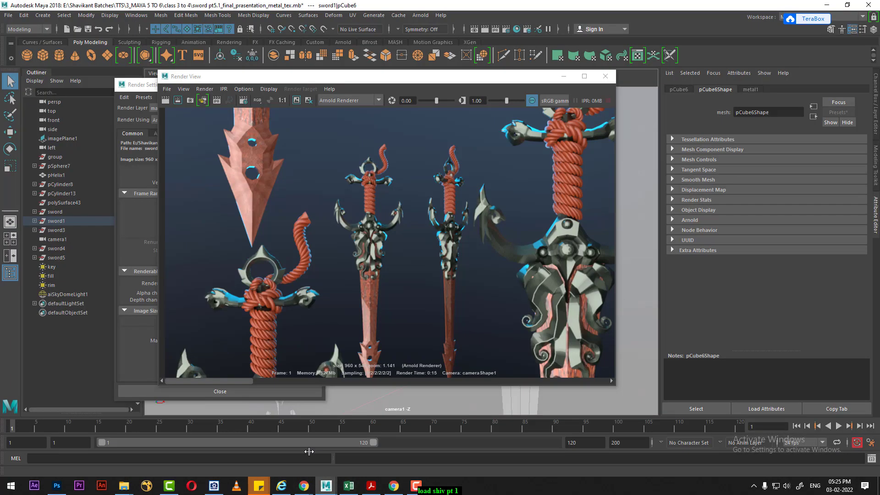
click(9, 15)
click(20, 30)
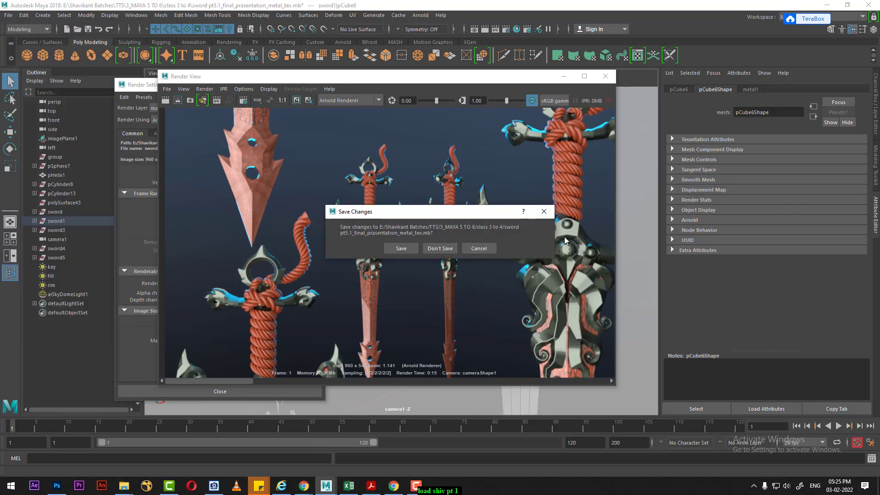
click(439, 248)
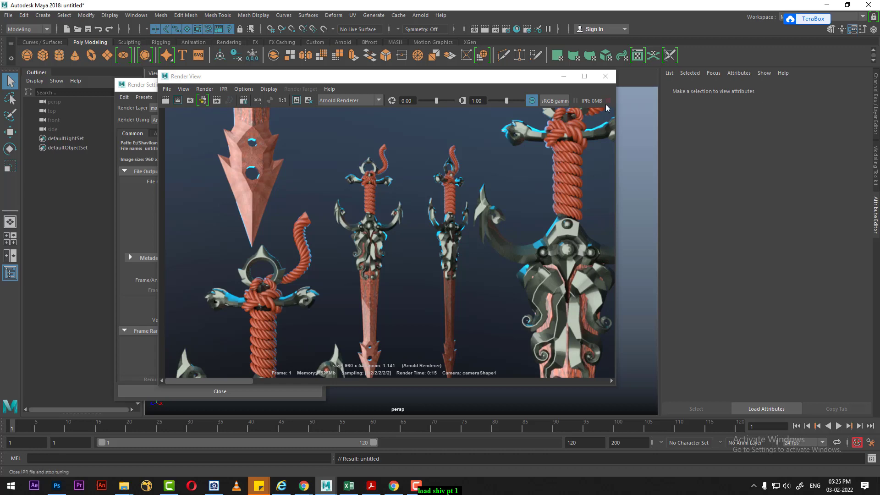
Close the Render View and Render Settings windows.
click(603, 82)
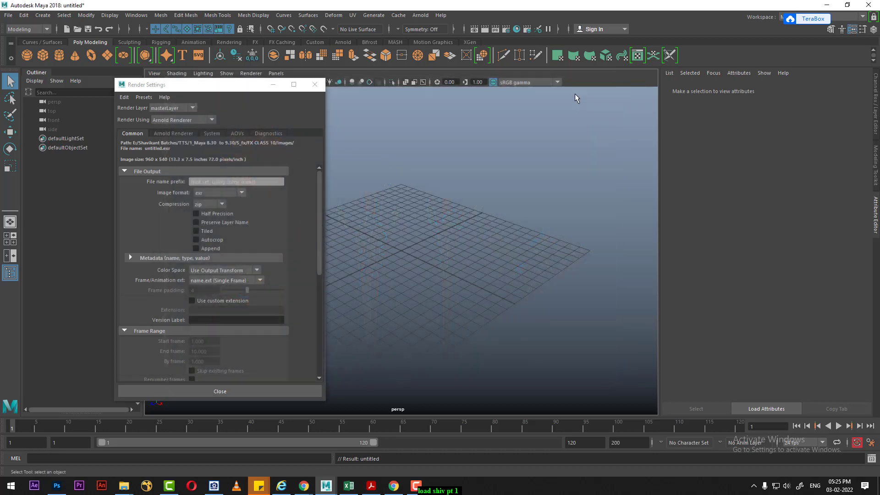
click(315, 87)
click(8, 16)
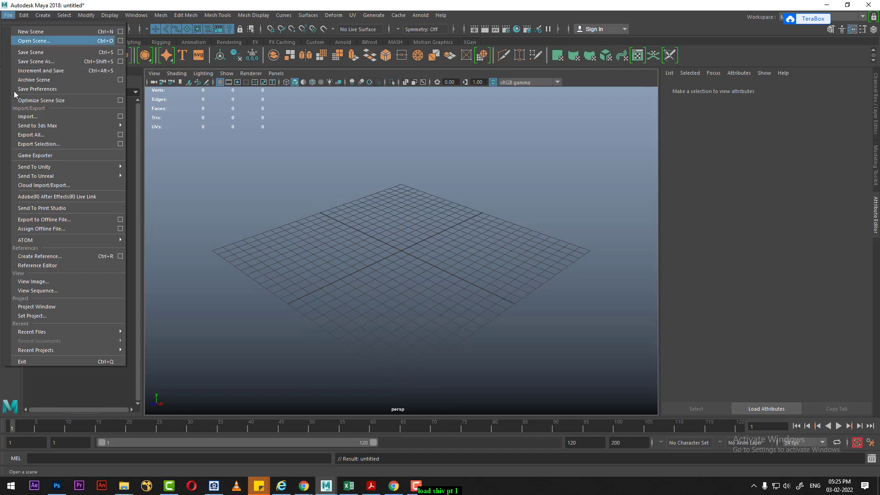
Open Set Project and check the class7 load shiva path in Explorer, closing other folder windows.
click(76, 314)
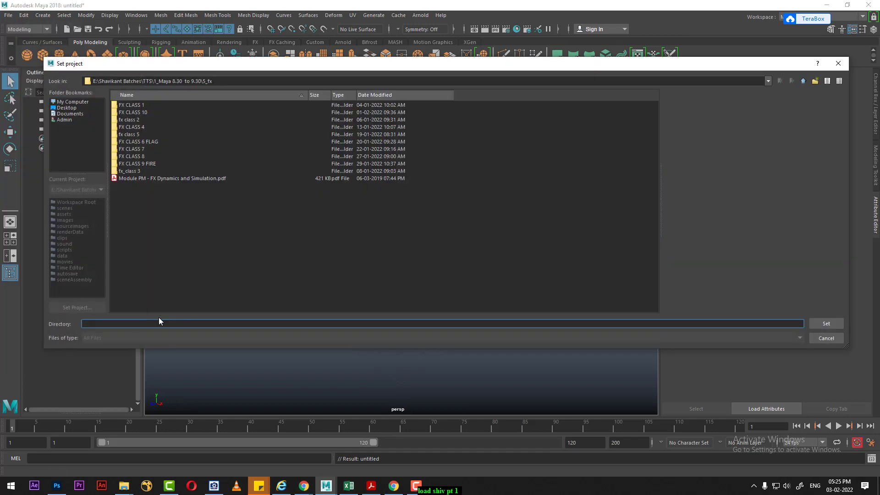
click(123, 486)
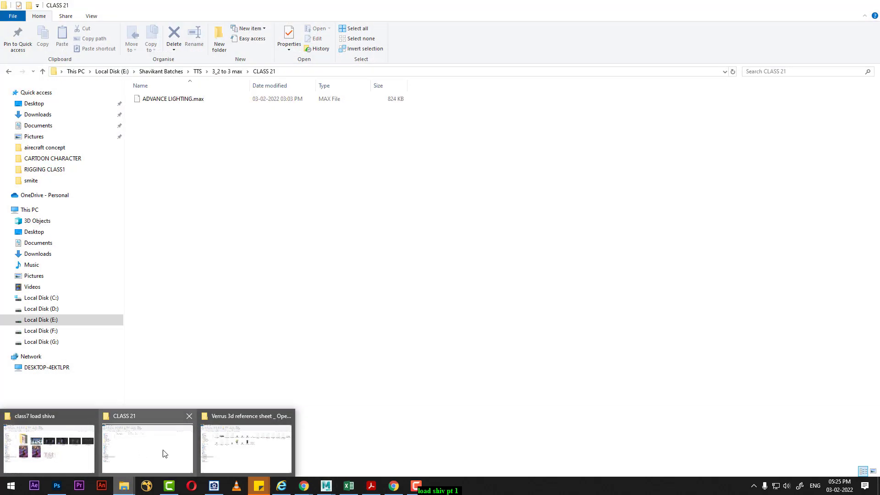
click(220, 447)
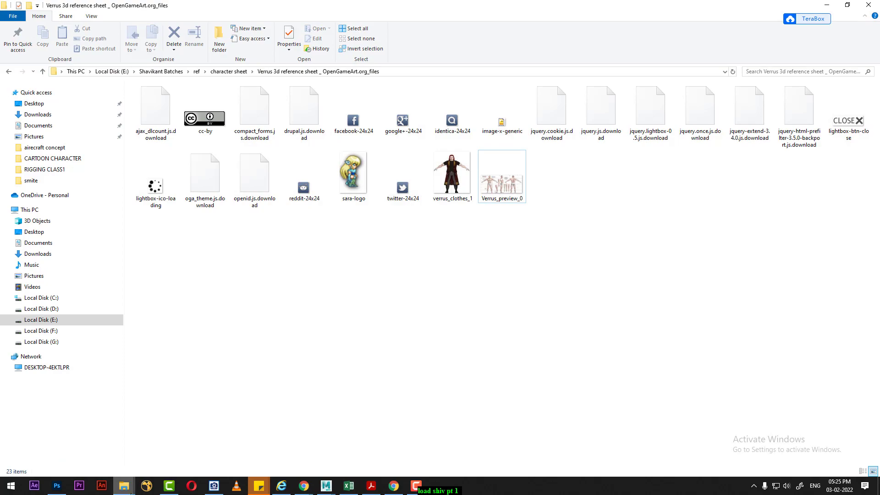
click(124, 486)
mouse_move(246, 440)
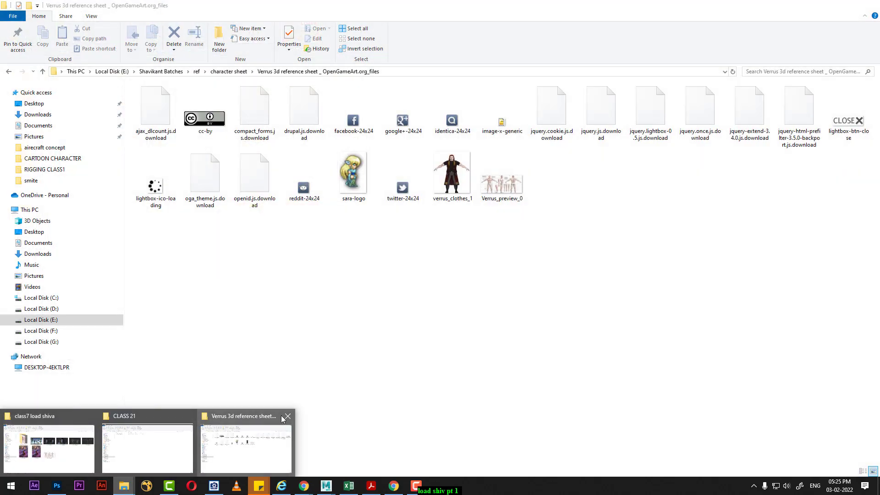
click(288, 416)
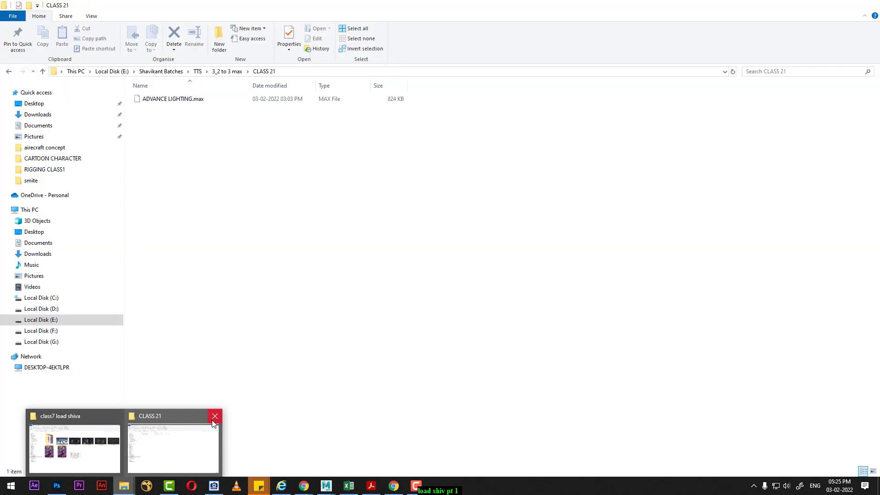
click(215, 416)
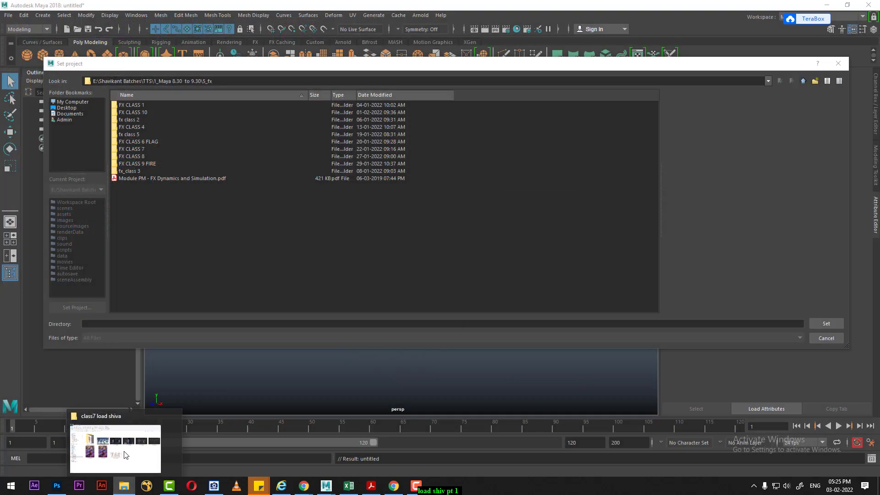
click(157, 428)
click(316, 72)
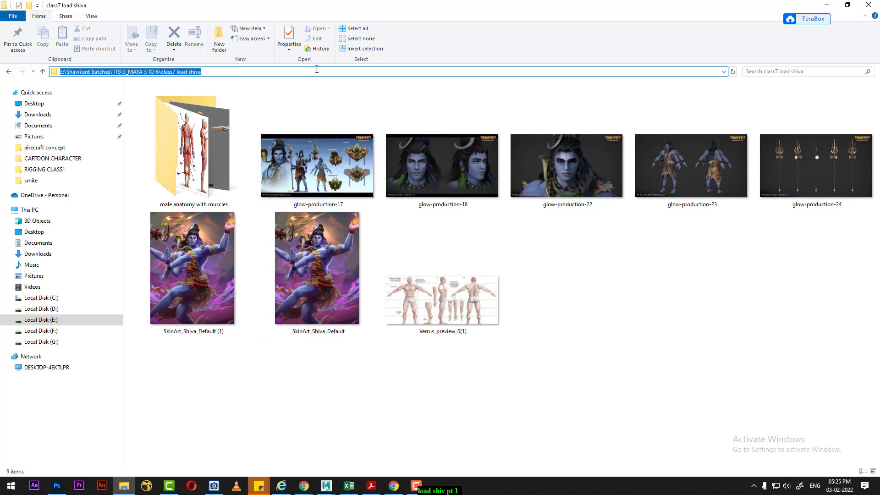
click(828, 5)
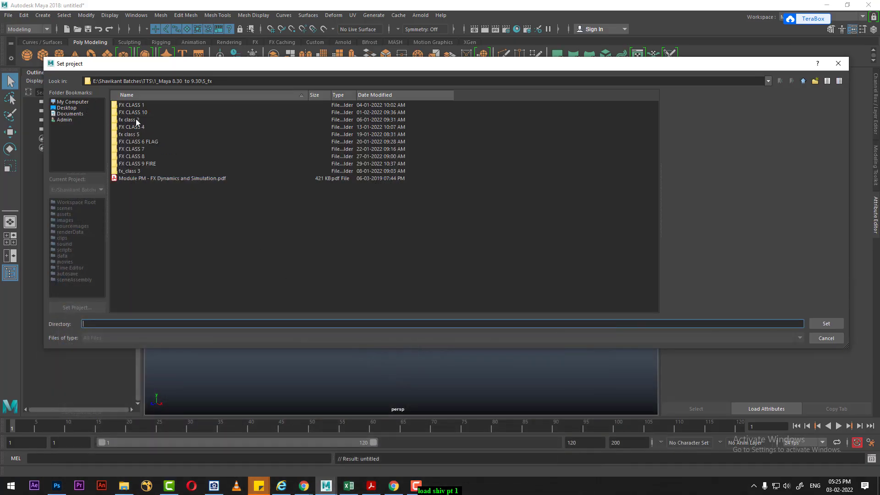
Browse up to TTS\3_MAYA 5 TO 6 and set class7 load shiva as the project.
click(803, 81)
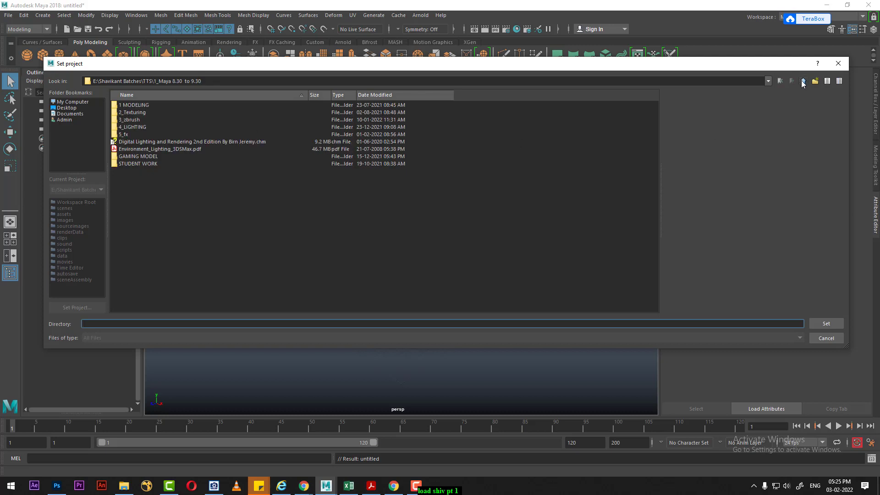
click(803, 86)
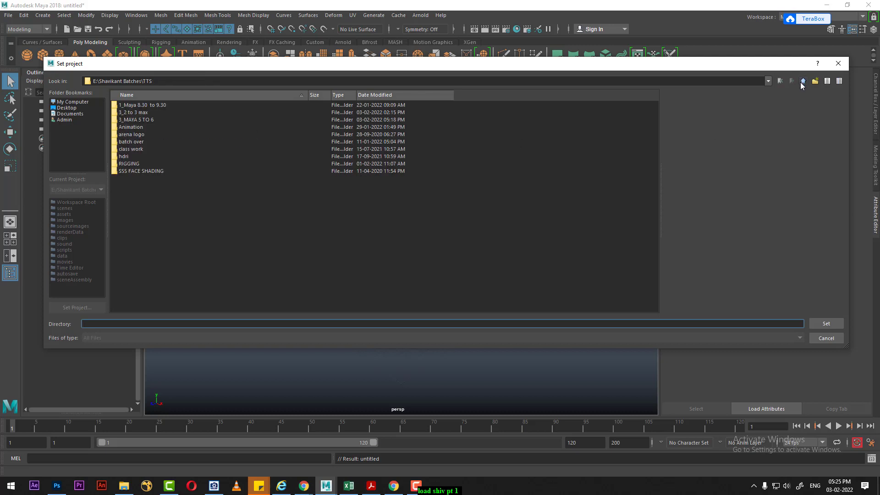
double_click(137, 119)
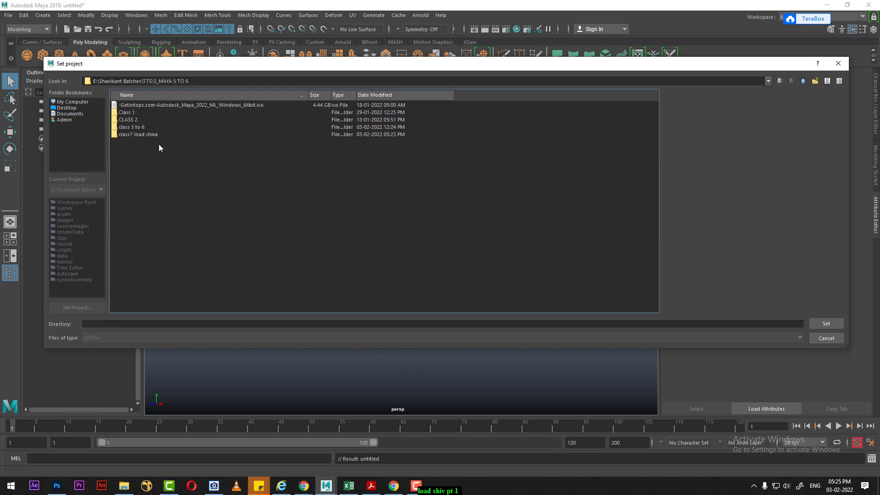
click(123, 134)
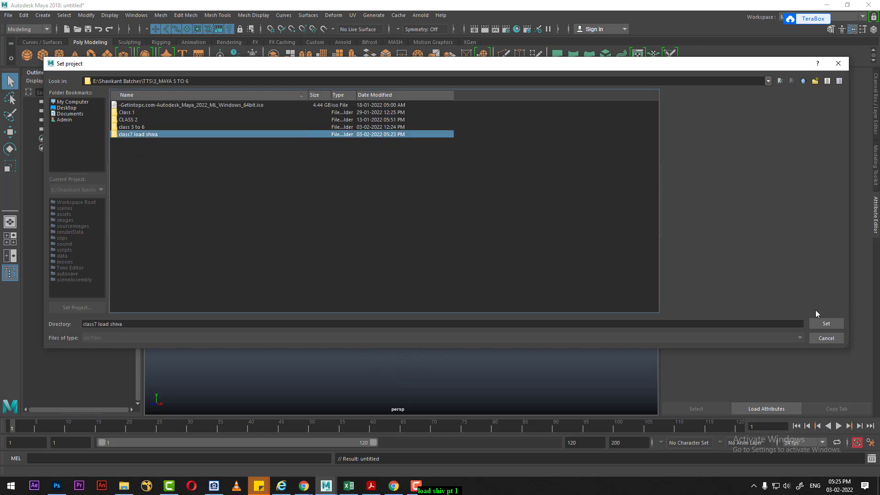
click(825, 324)
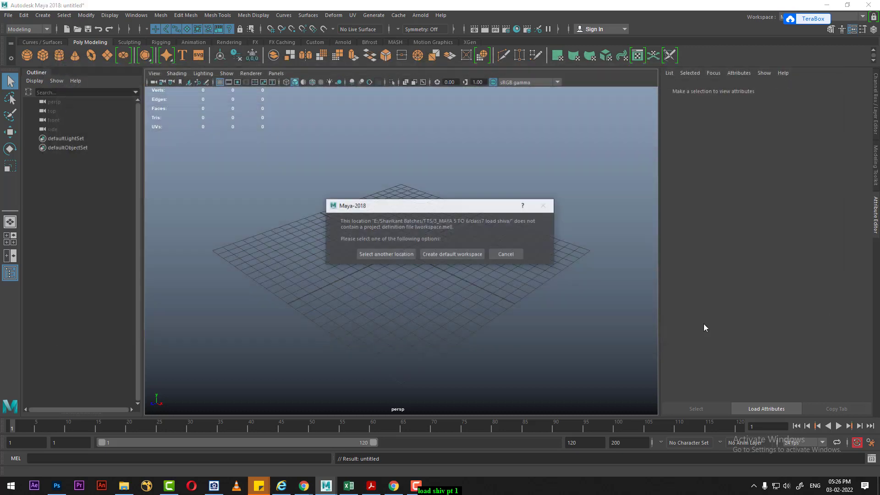
Create a default workspace and set class7 load shiva as the project again.
click(447, 257)
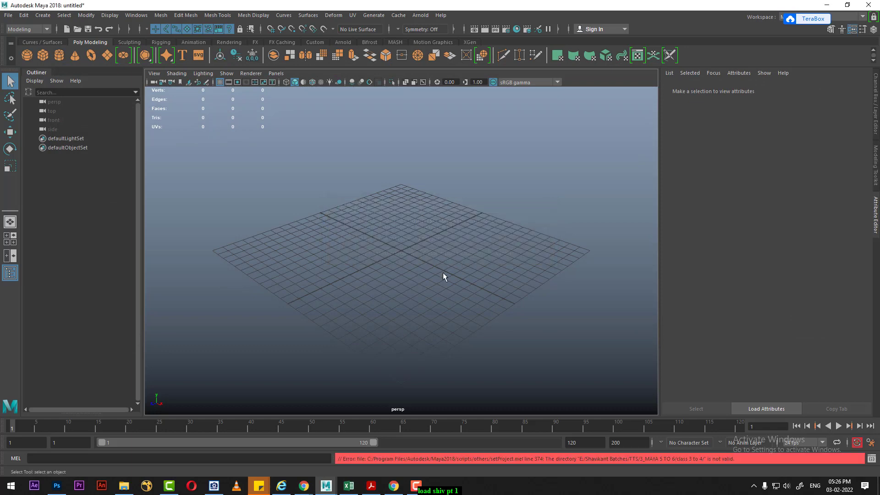
click(7, 16)
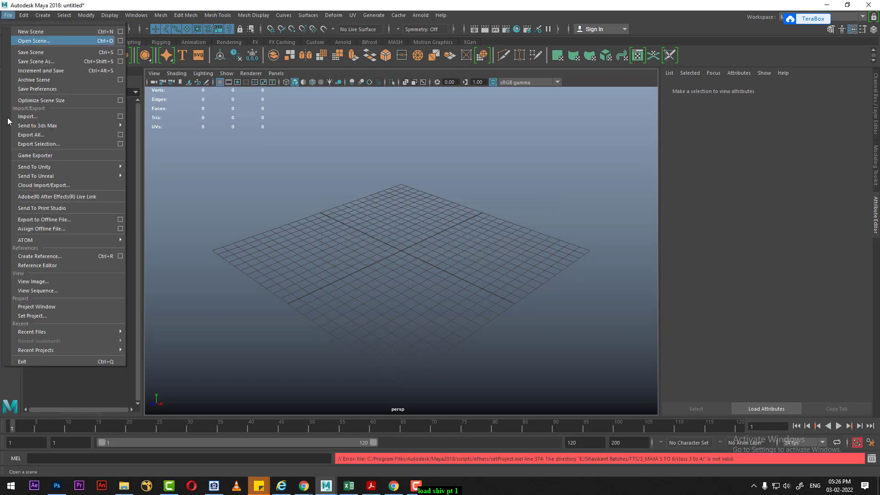
click(50, 318)
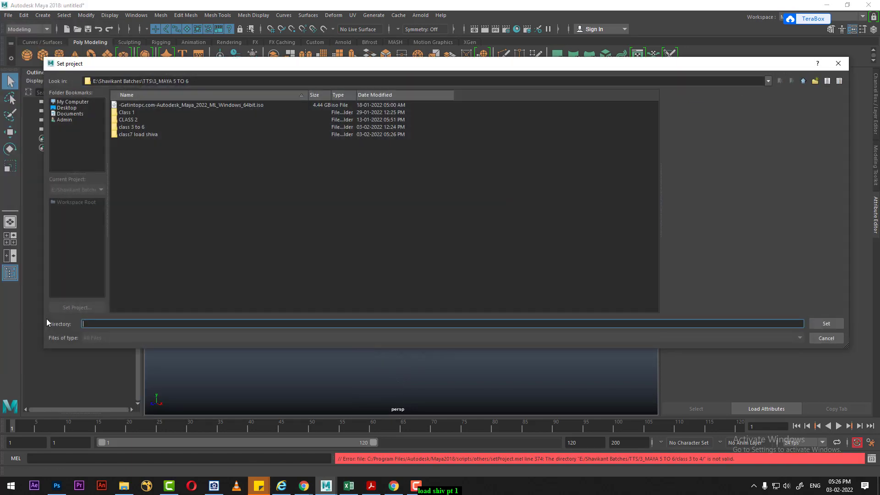
click(134, 134)
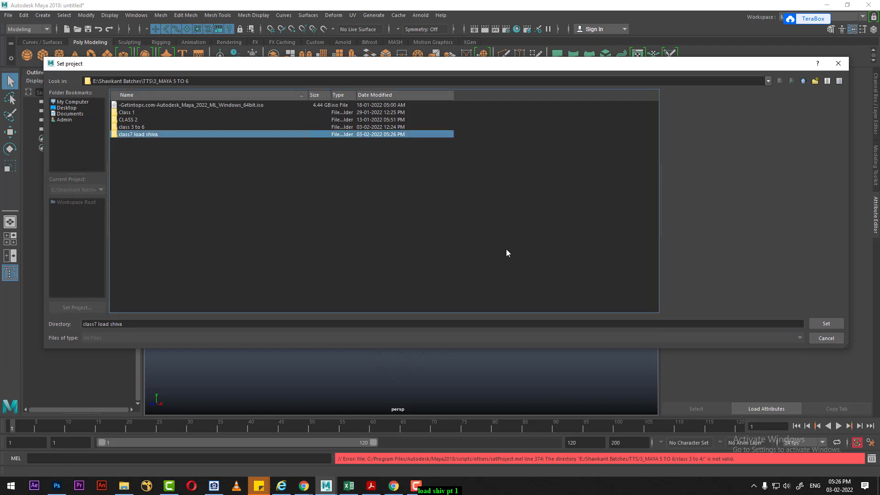
click(821, 324)
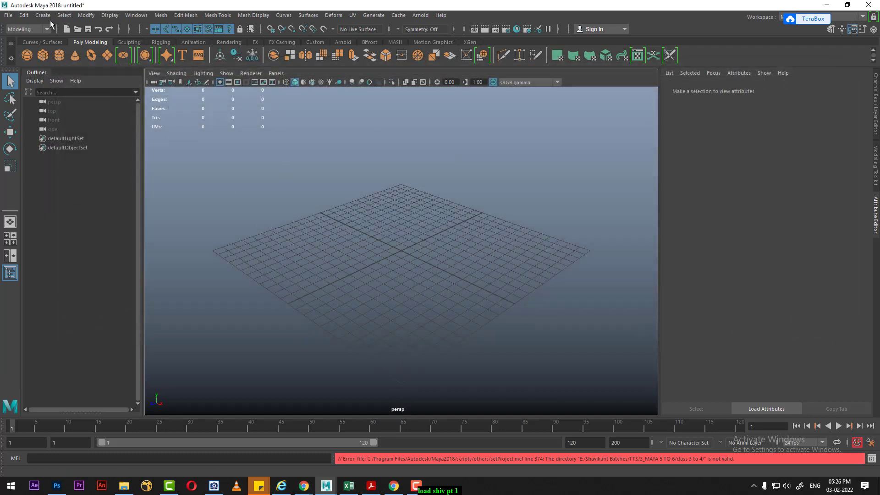
Accept class7 load shiva as the current project in the Project Window.
click(9, 15)
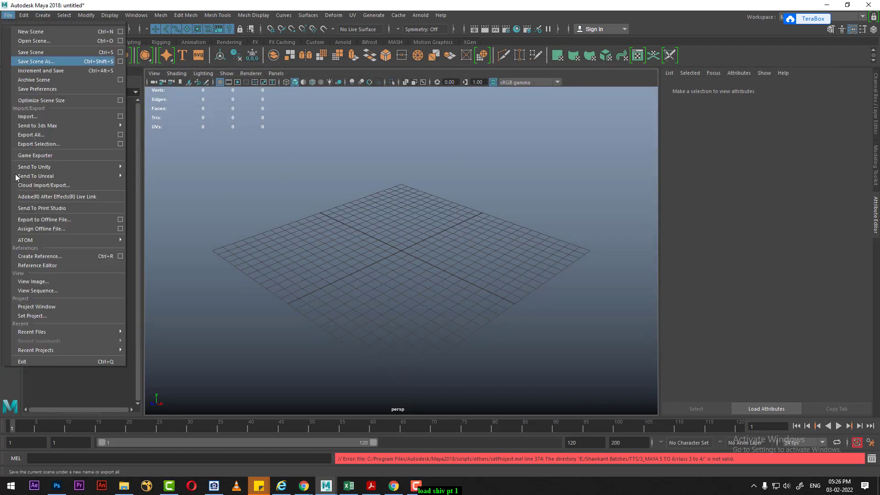
click(59, 310)
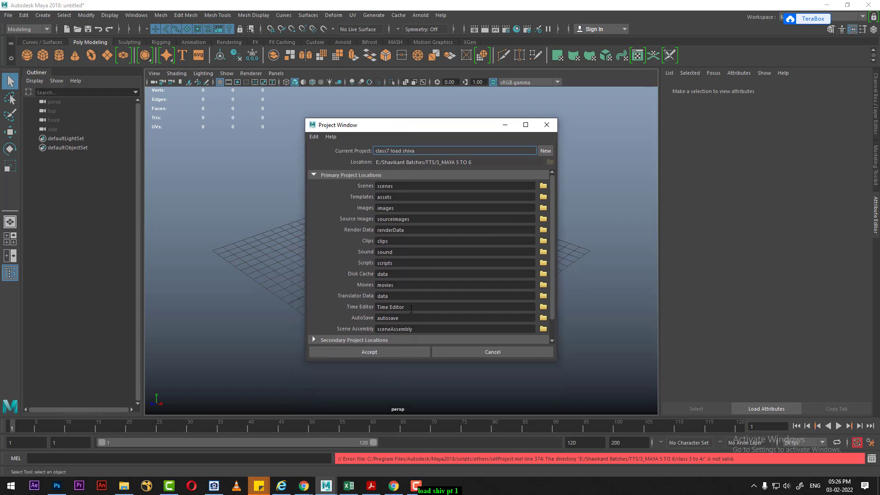
click(380, 351)
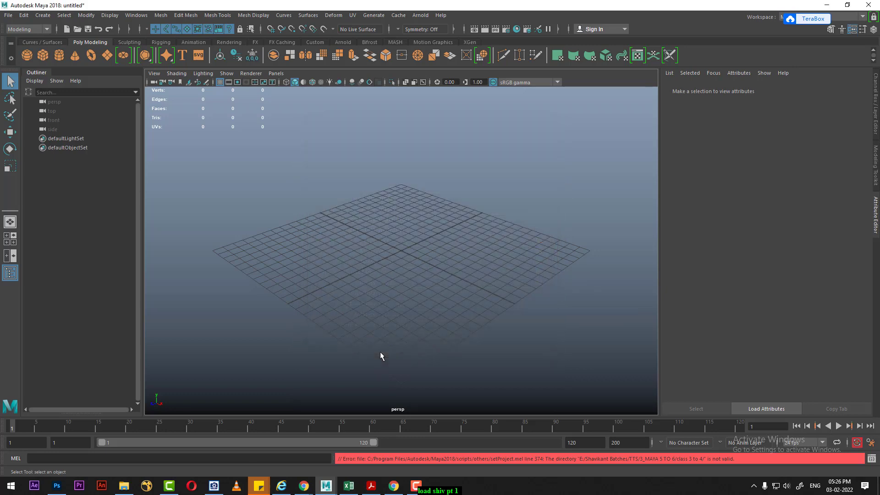
Copy the Verrus_preview_0(1) character sheet from the project folder in File Explorer.
click(124, 486)
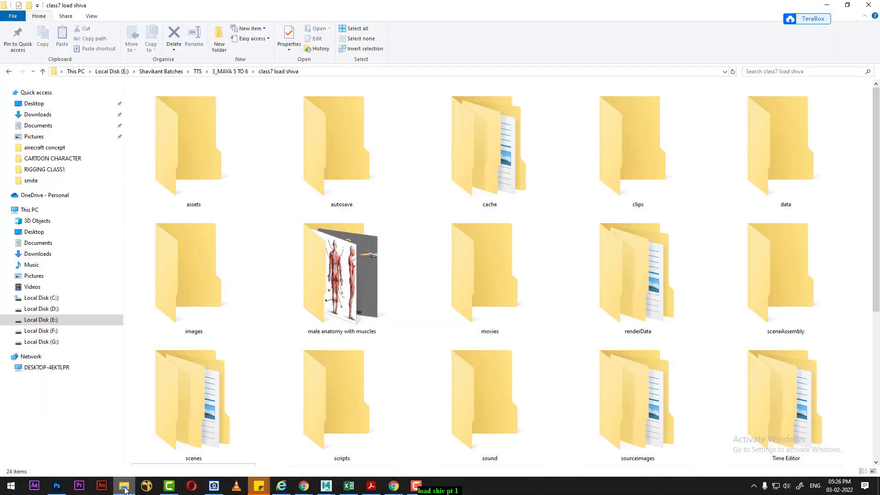
scroll(526, 272, down, 4)
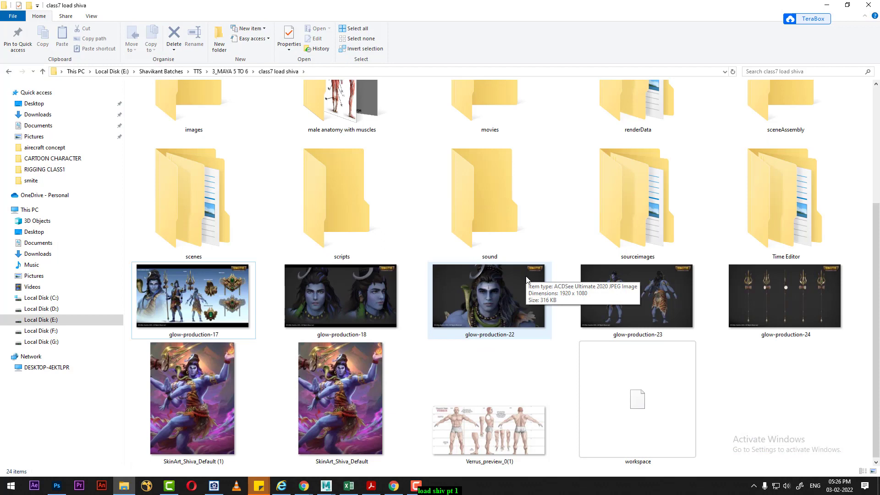
scroll(526, 279, up, 3)
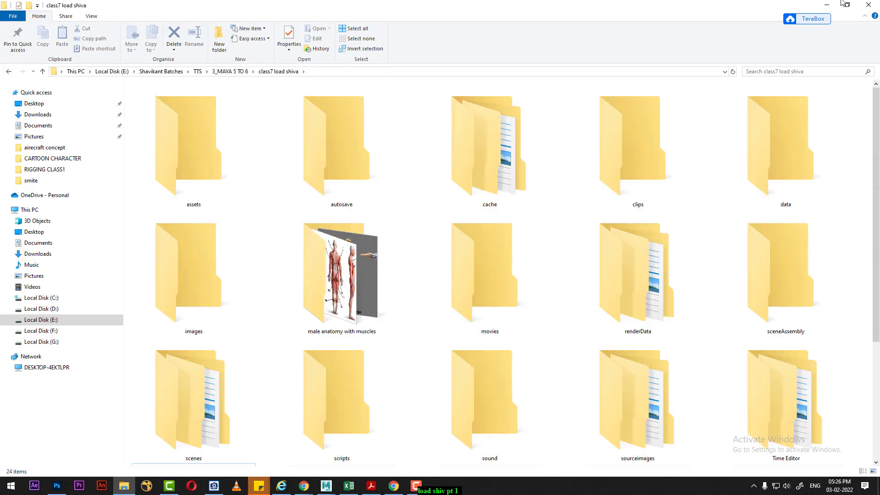
click(827, 5)
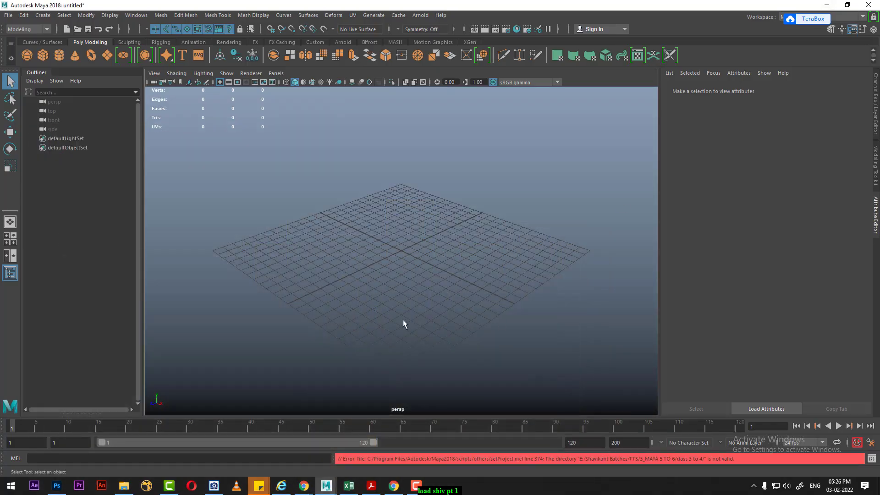
click(124, 486)
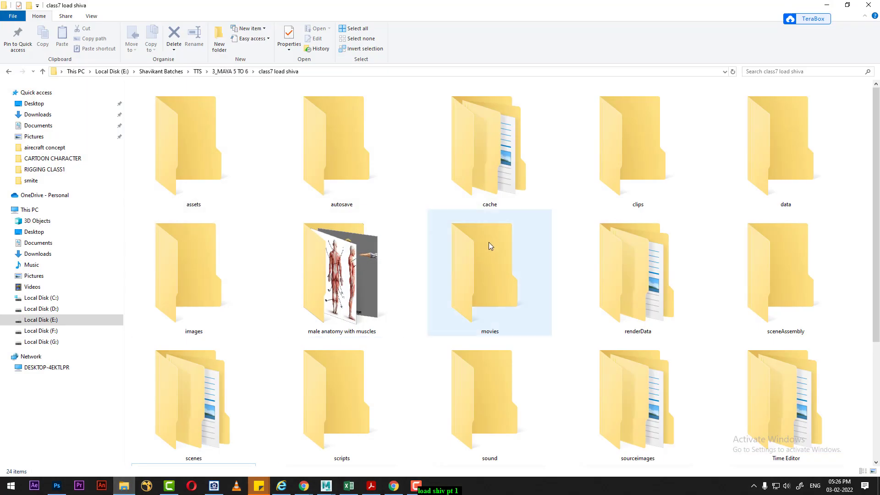
scroll(489, 242, down, 4)
click(470, 406)
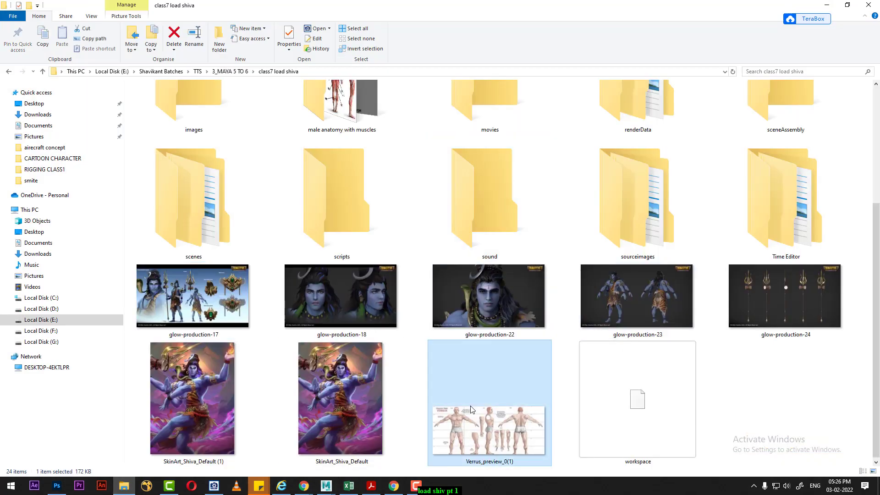
right_click(470, 406)
click(499, 426)
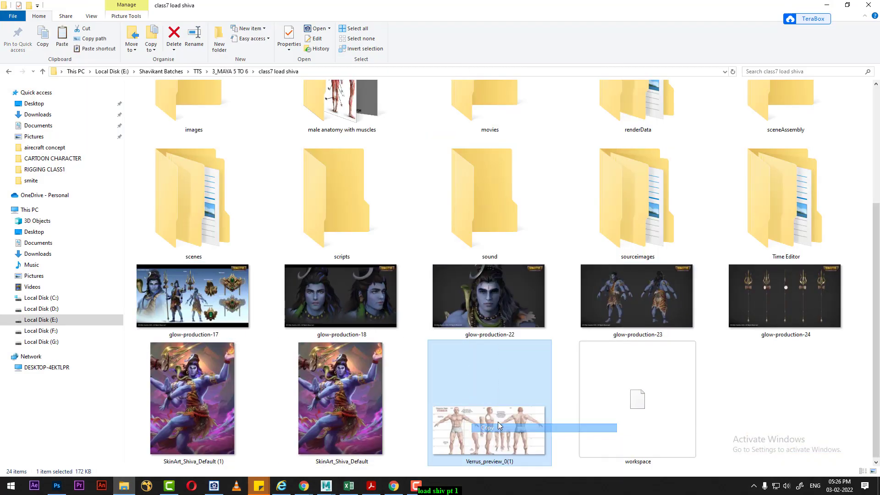
Paste the character sheet into the sourceimages folder and return to Maya.
double_click(648, 204)
right_click(408, 231)
click(444, 298)
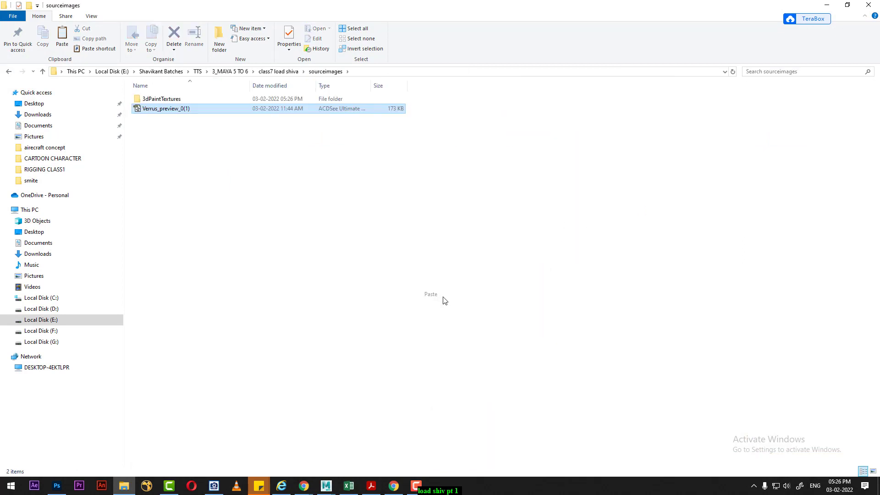
click(384, 72)
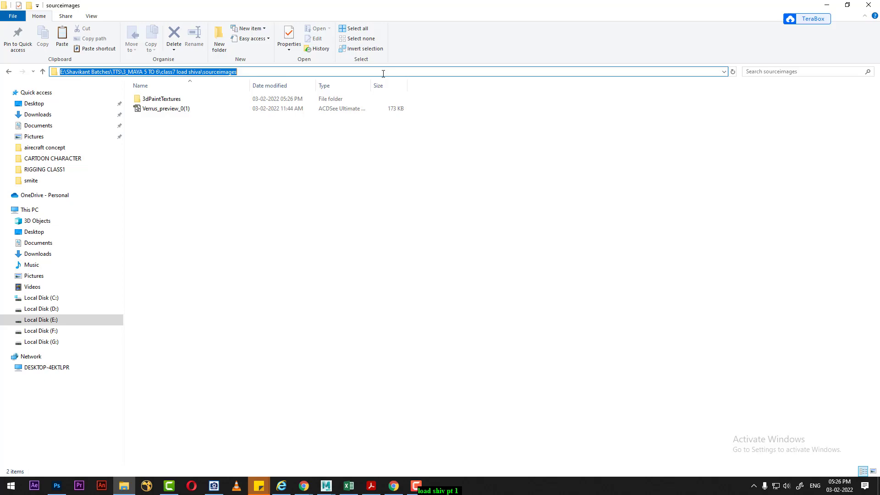
click(559, 269)
click(327, 486)
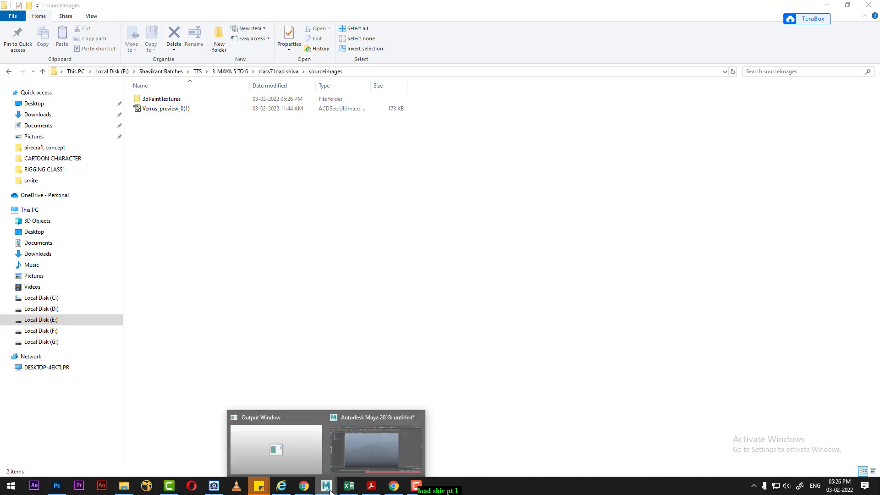
click(367, 455)
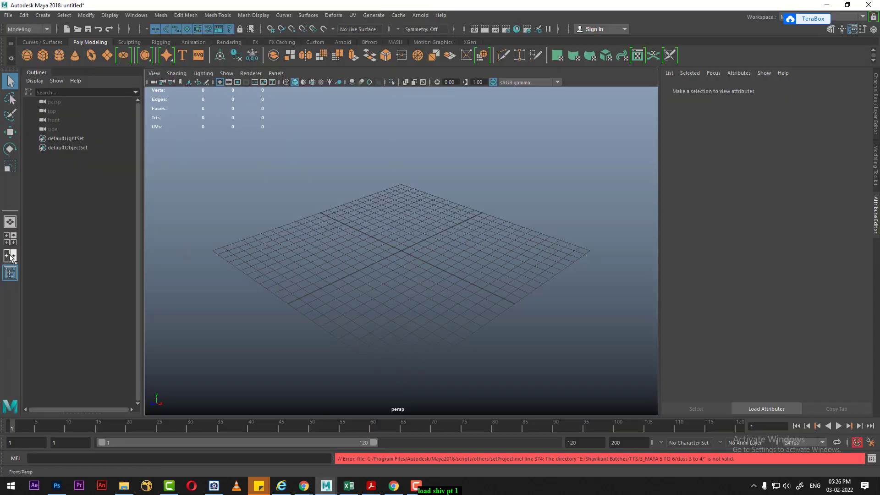
Import Verrus_preview_0(1).jpg as an image plane in the maximized front view and shift it right along X.
click(10, 238)
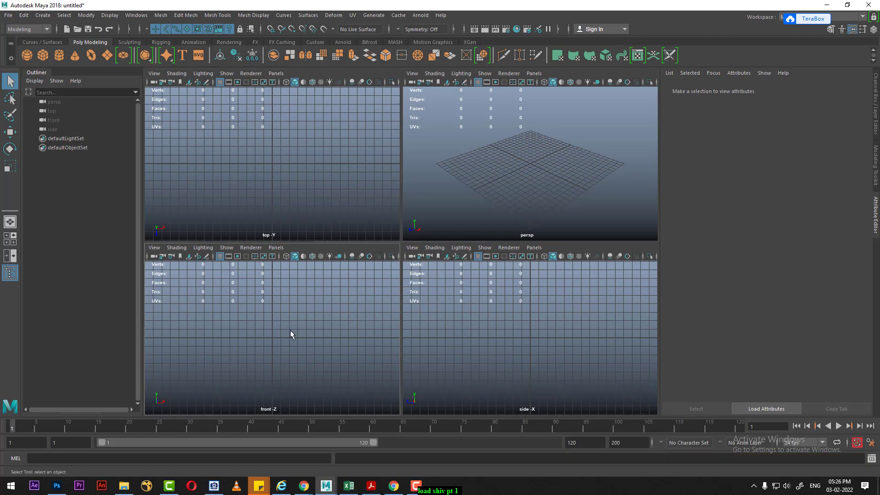
key(space)
click(153, 75)
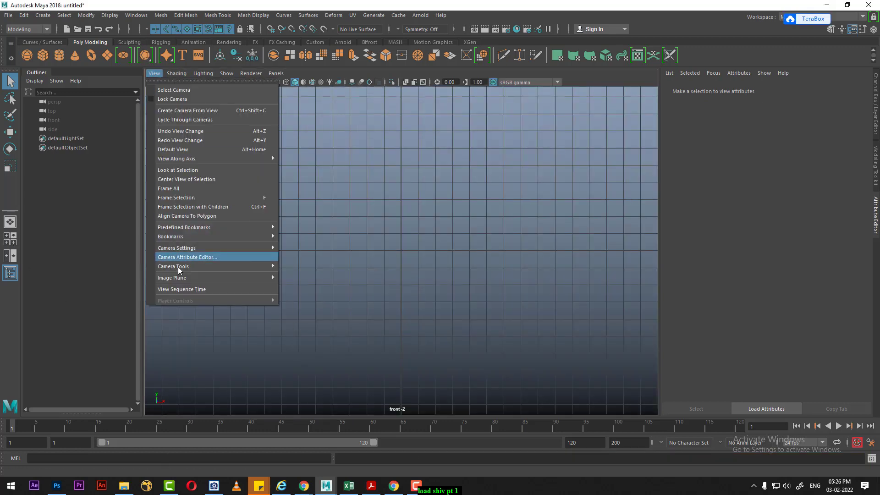
mouse_move(172, 277)
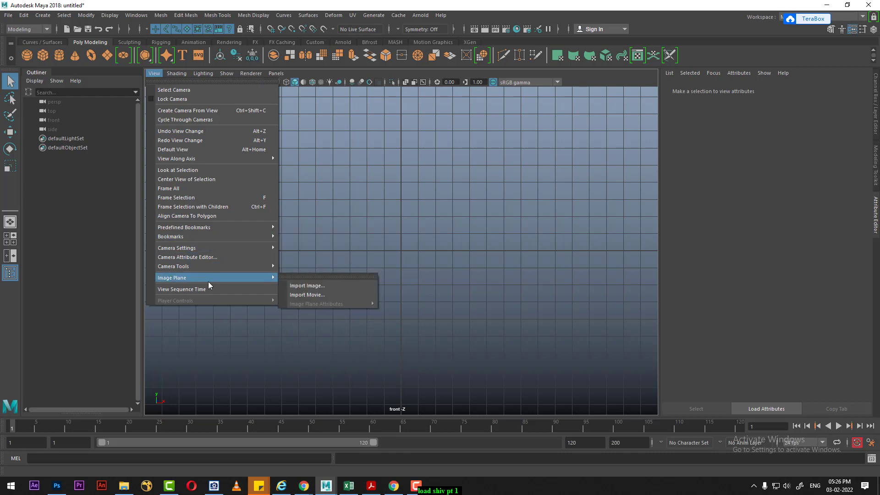
click(295, 288)
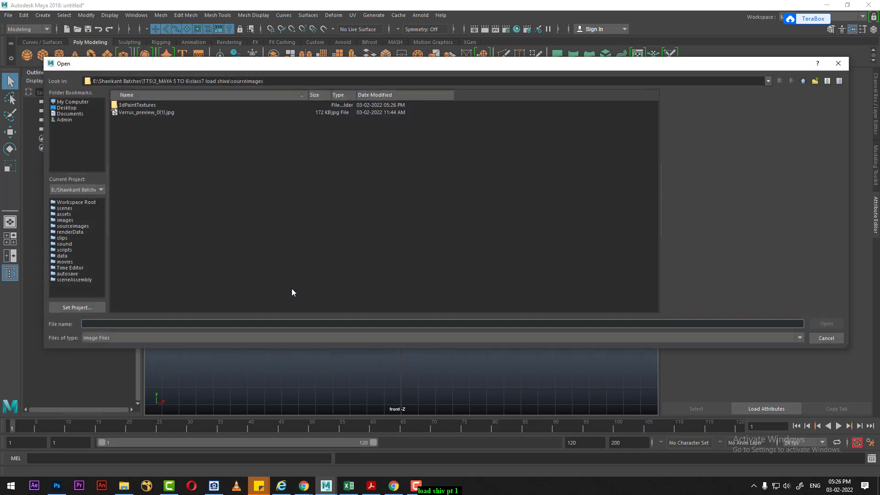
double_click(138, 114)
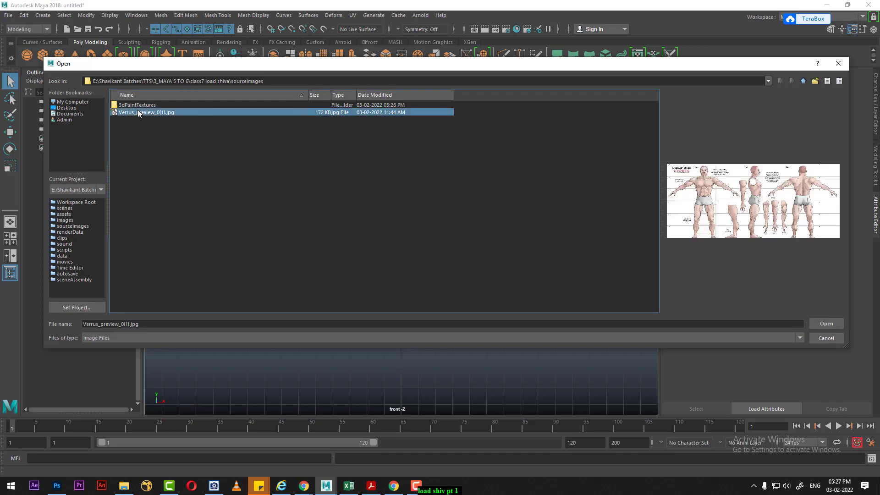
scroll(525, 256, up, 3)
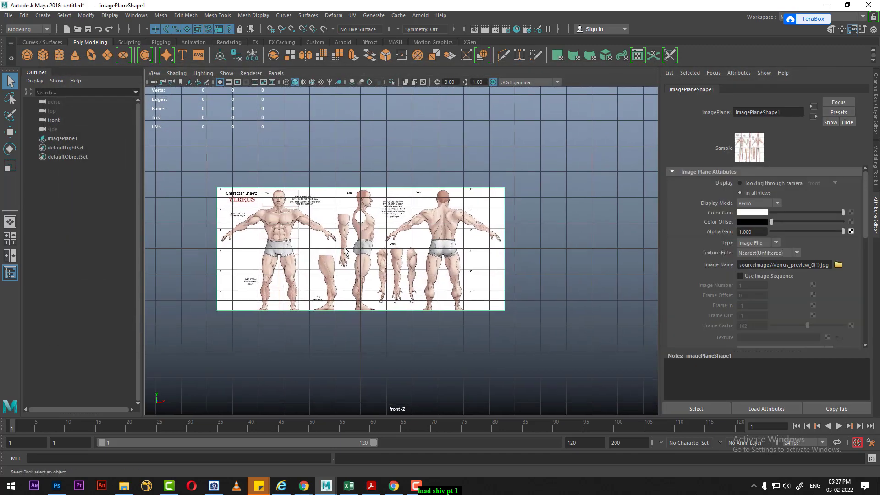
key(w)
drag(395, 252, 491, 250)
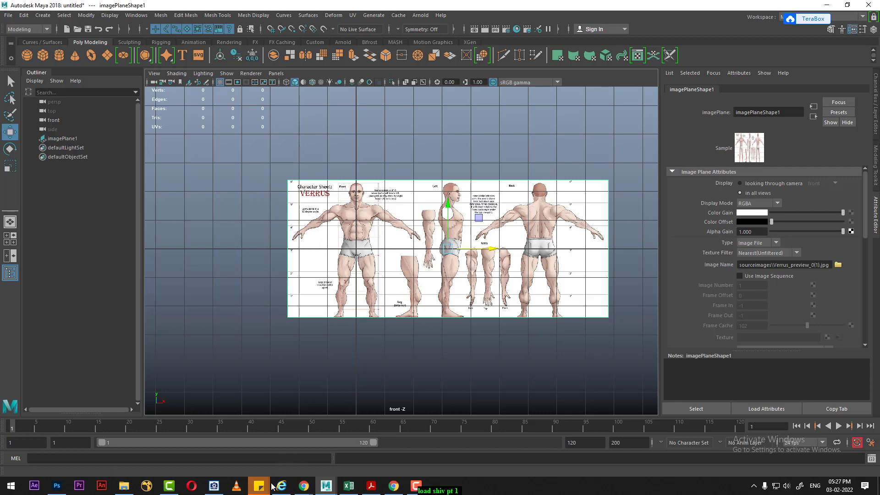
Open the Verrus image in Photoshop 2020 and float and enlarge its document window.
click(126, 489)
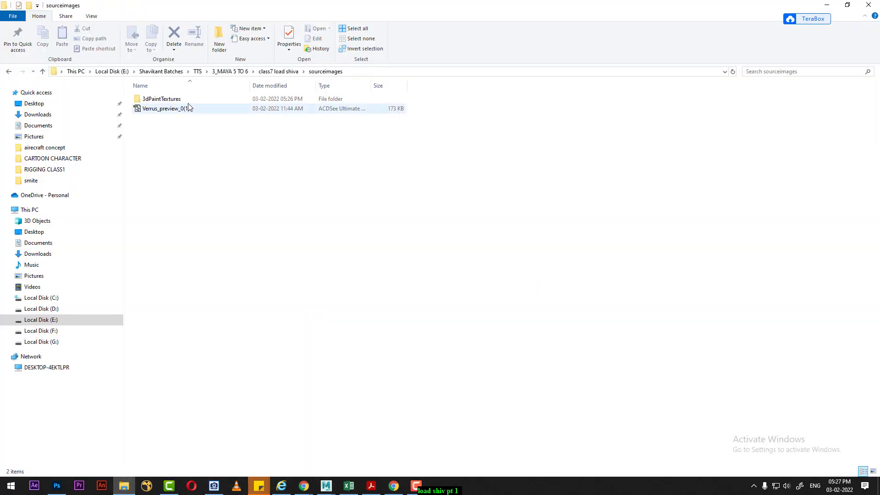
right_click(186, 109)
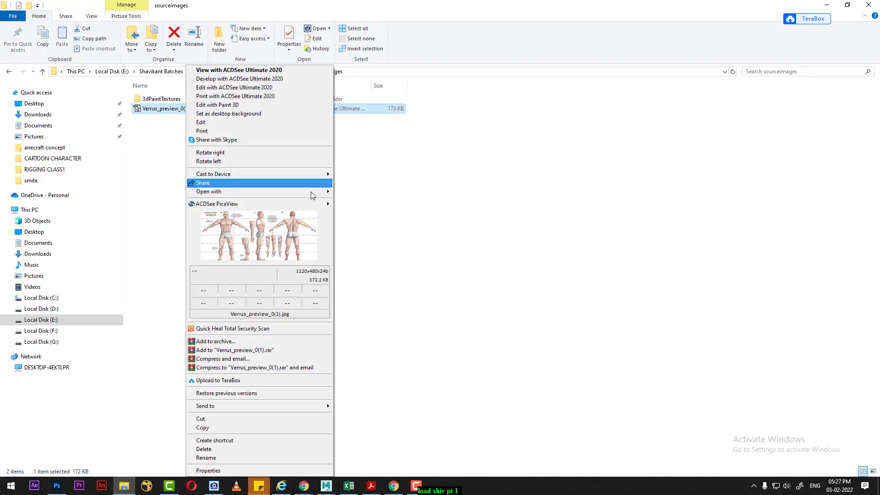
mouse_move(260, 191)
click(380, 253)
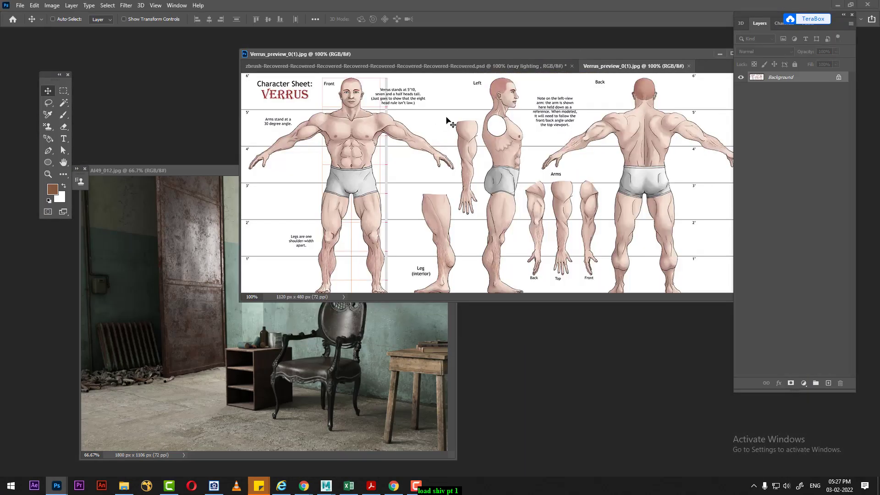
mouse_move(633, 66)
mouse_down()
mouse_move(124, 94)
mouse_move(108, 84)
mouse_up()
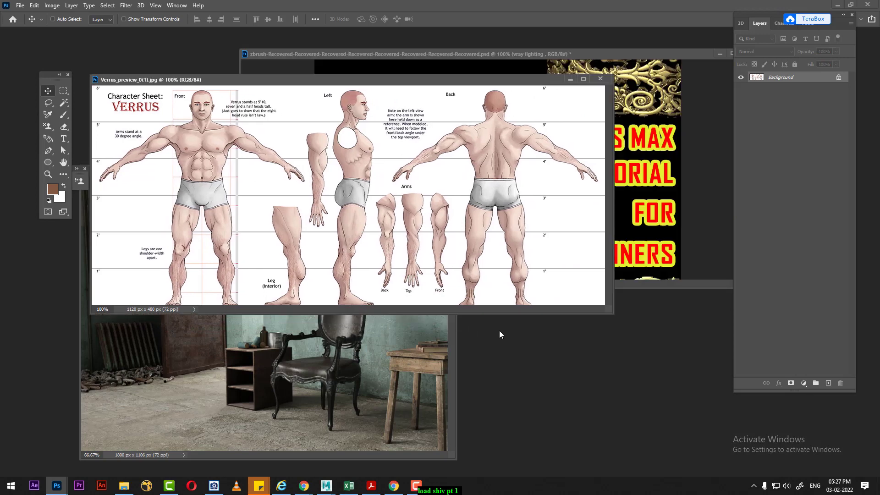
drag(608, 317, 664, 418)
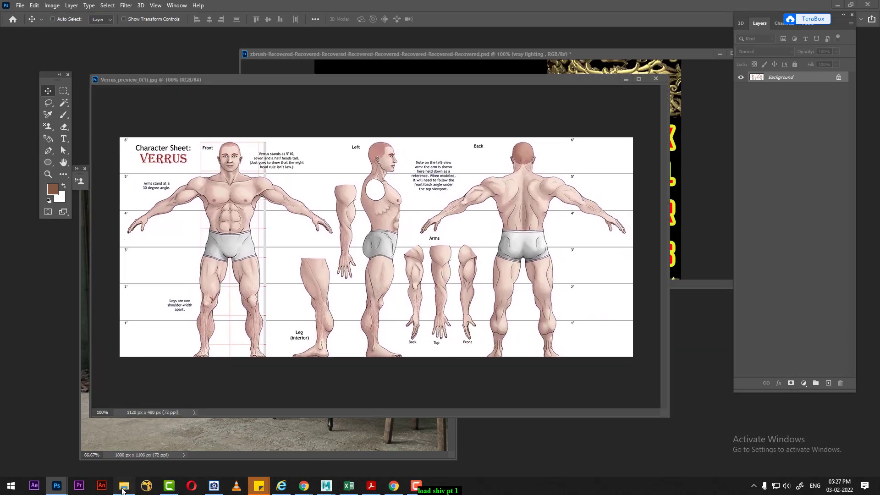
Go up to the class7 load shiva folder and bring up glow-production-23's Open with options.
click(124, 487)
click(261, 72)
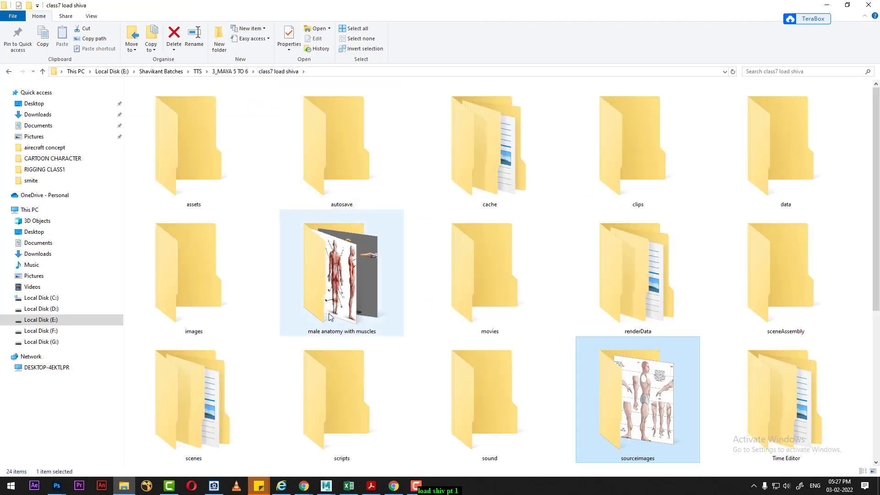
scroll(428, 351, down, 5)
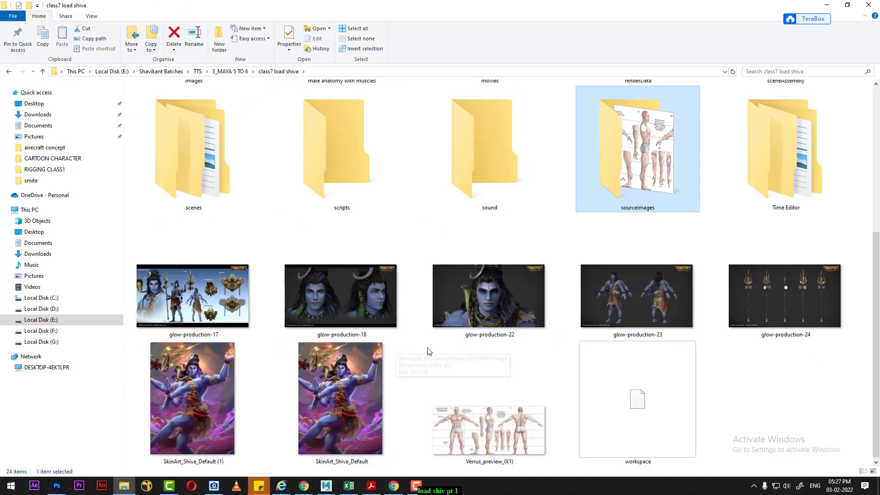
right_click(645, 297)
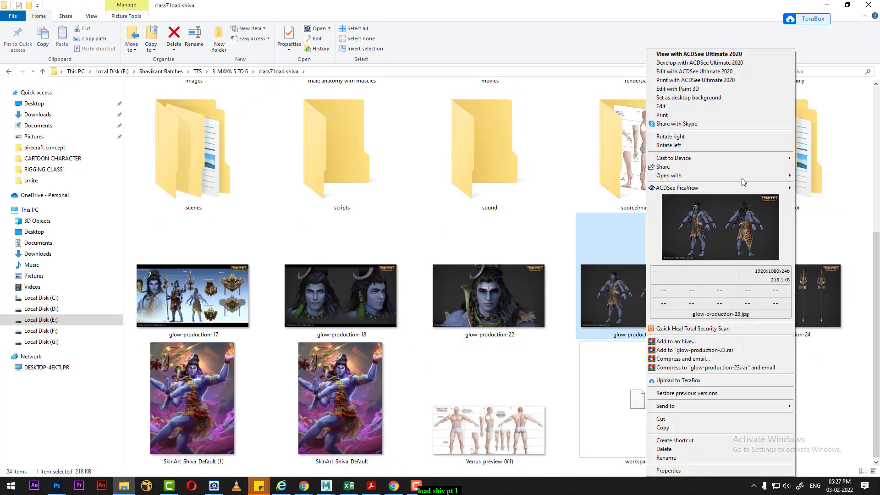
Open glow-production-23 in Photoshop and drag it into the Verrus document as a layer scaled to 49%.
mouse_move(669, 176)
click(621, 235)
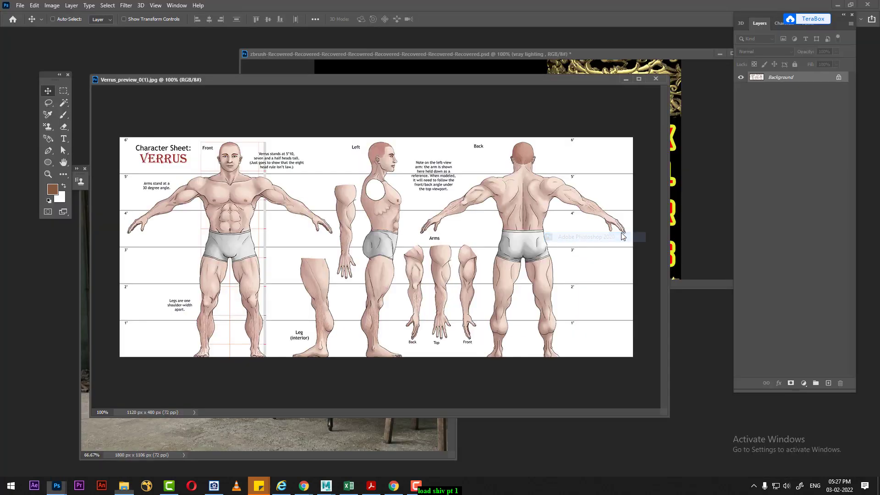
mouse_move(199, 90)
mouse_down()
mouse_move(398, 116)
mouse_move(445, 109)
mouse_up()
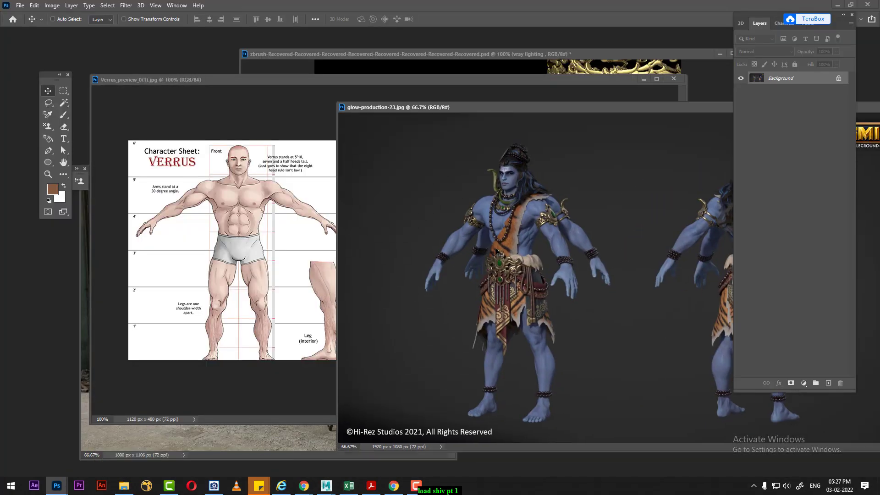
mouse_move(463, 265)
mouse_down()
mouse_move(273, 250)
mouse_move(310, 233)
mouse_up()
key(ctrl+t)
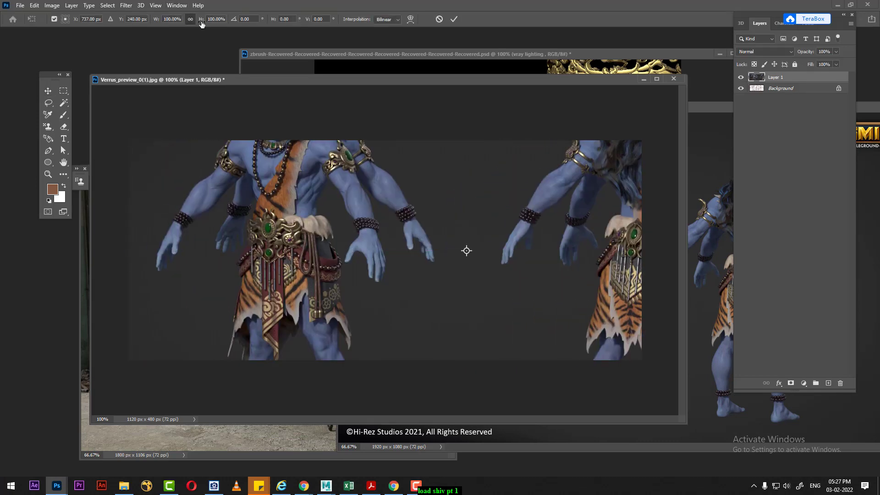
drag(201, 22, 245, 135)
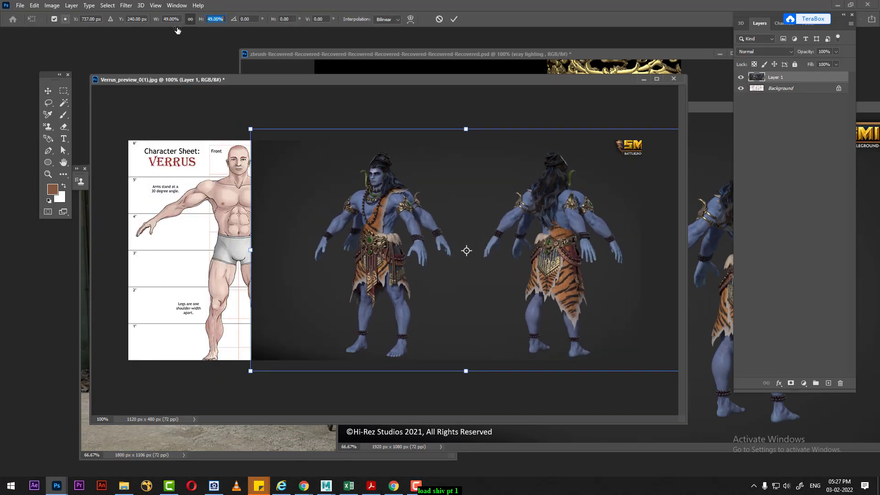
drag(420, 243, 347, 244)
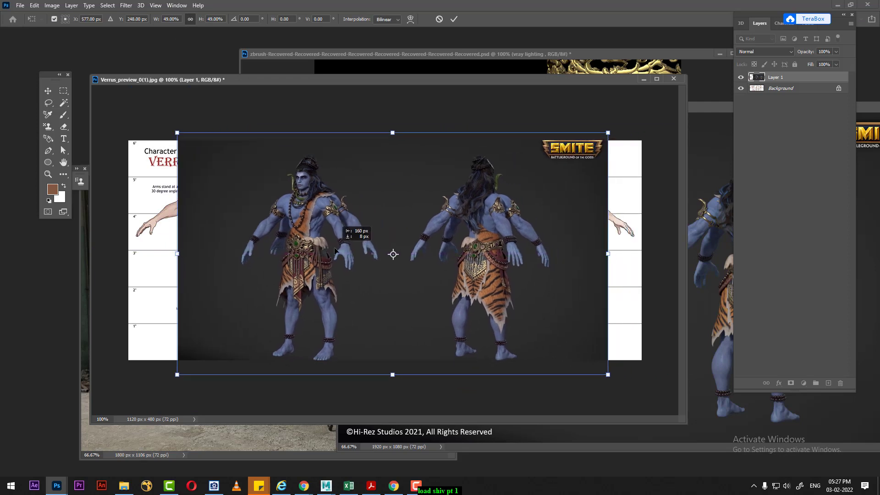
key(Return)
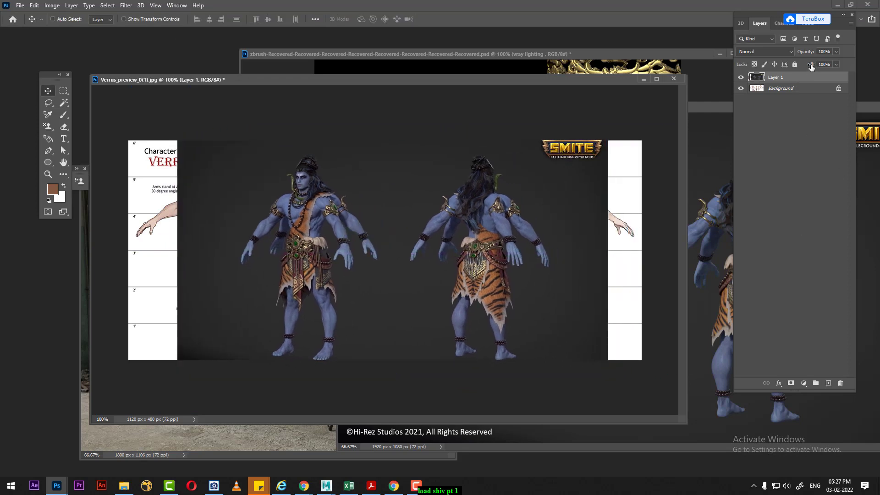
Set Layer 1 to 51% fill, scale it proportionally to 107%, then hide it.
drag(812, 68, 790, 73)
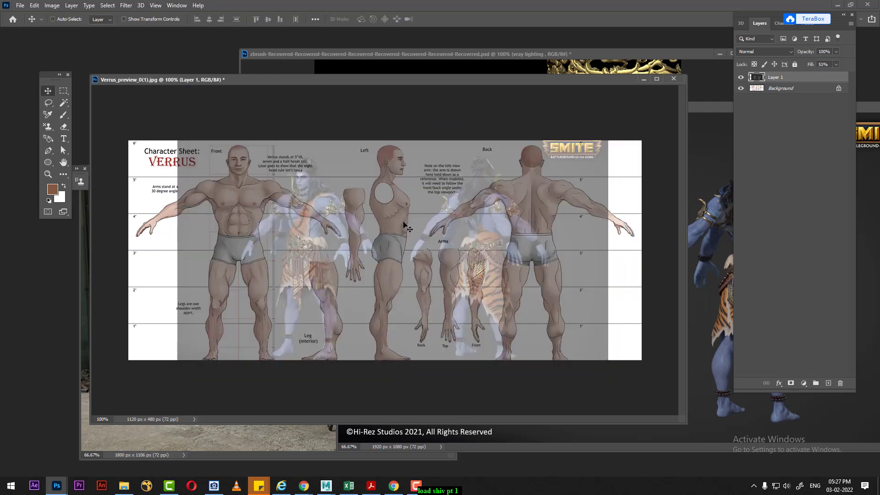
drag(405, 228, 343, 228)
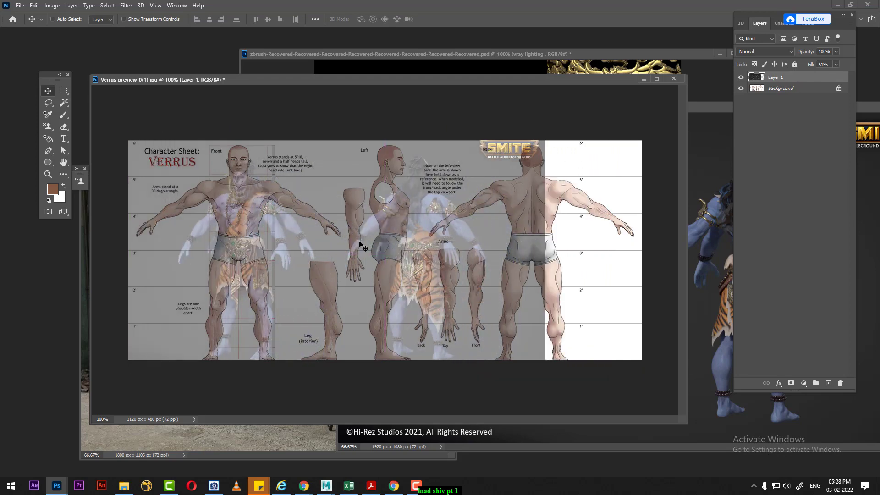
key(ctrl+t)
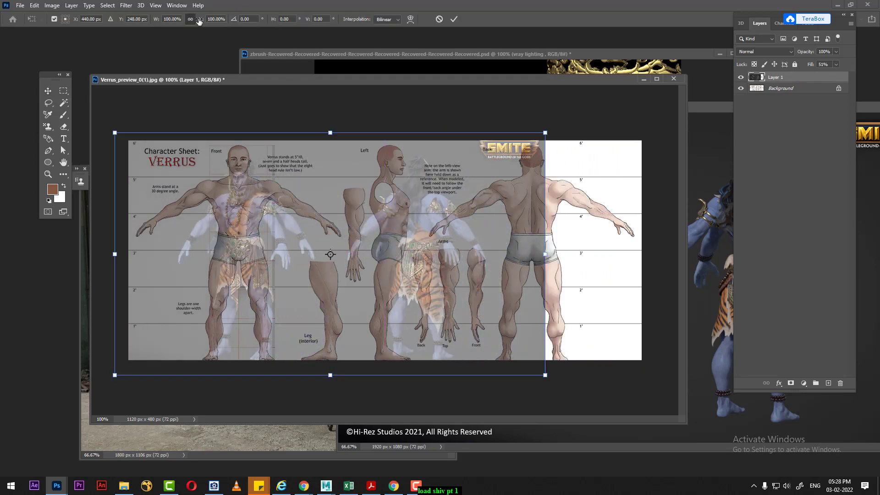
click(199, 21)
scroll(215, 19, up, 7)
drag(274, 216, 278, 211)
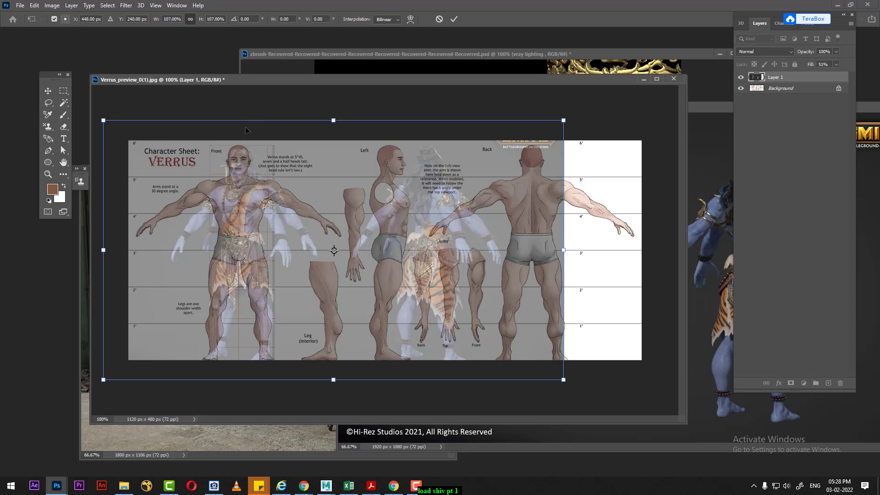
key(Return)
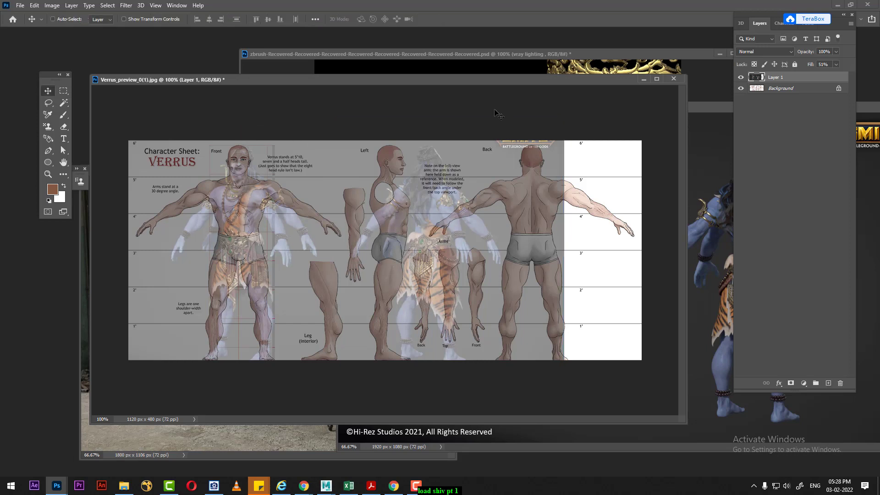
click(746, 79)
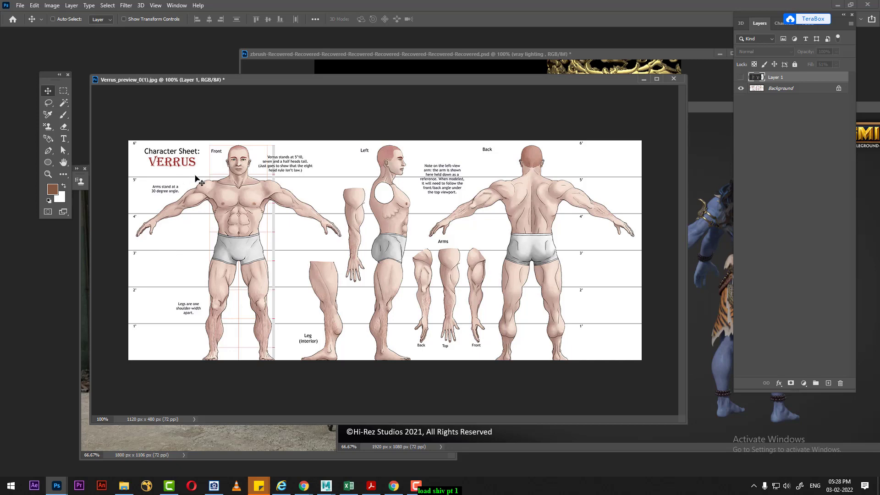
Show rulers and place a vertical guide at 469 px between the front and side views.
key(ctrl)
key(ctrl+r)
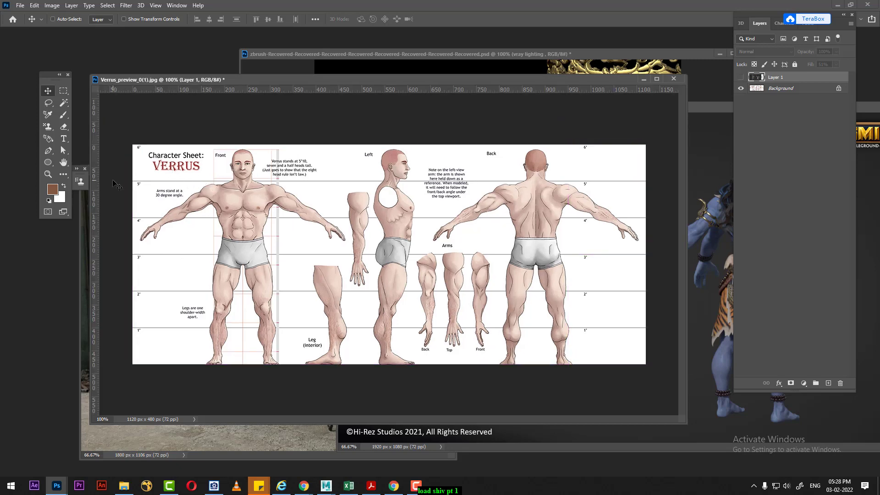
drag(98, 179, 347, 188)
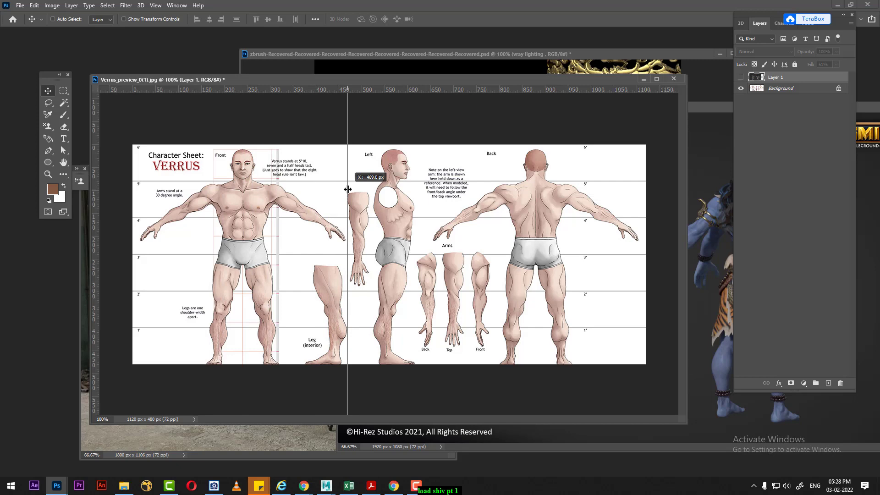
drag(347, 189, 347, 189)
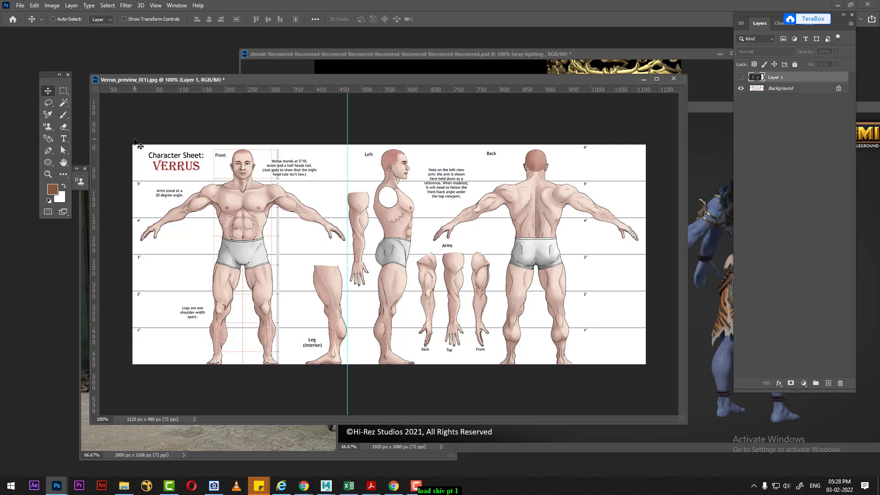
key(m)
mouse_move(133, 145)
mouse_down()
mouse_move(333, 387)
mouse_move(348, 386)
mouse_up()
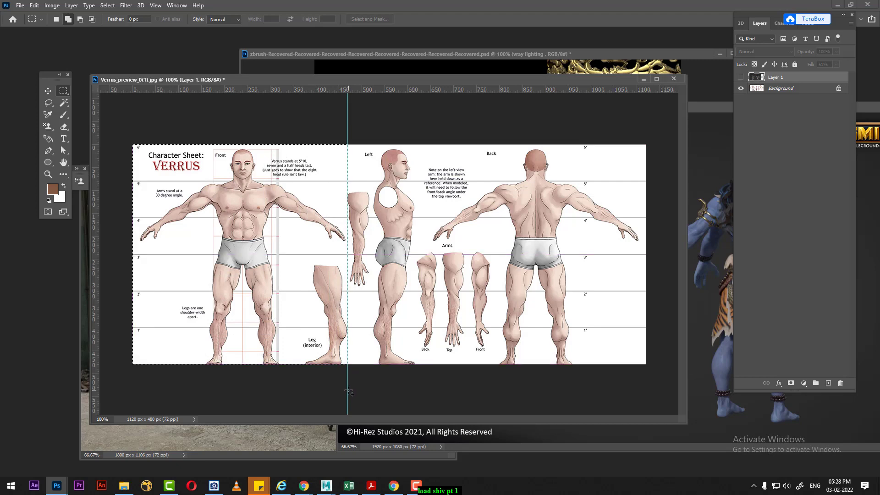
click(438, 180)
Add a second guide at 625 px, nudge it to 620 px, and marquee-select the front view.
drag(97, 205, 419, 235)
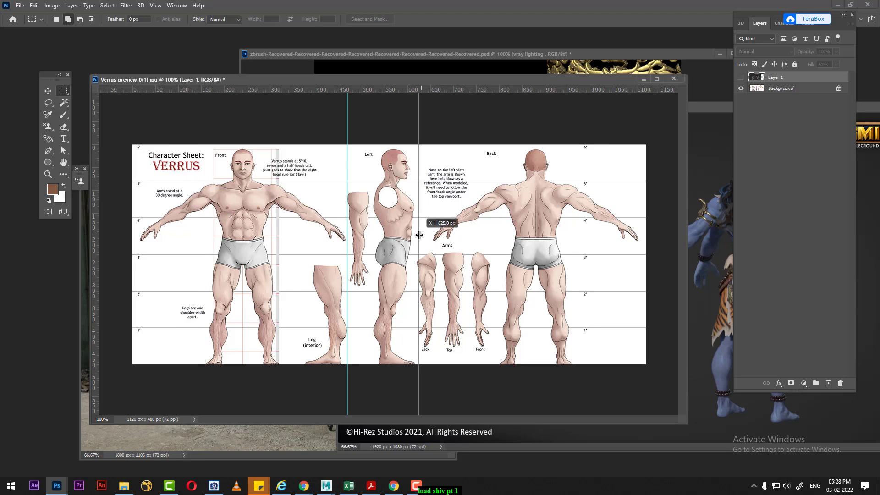
drag(419, 234, 420, 235)
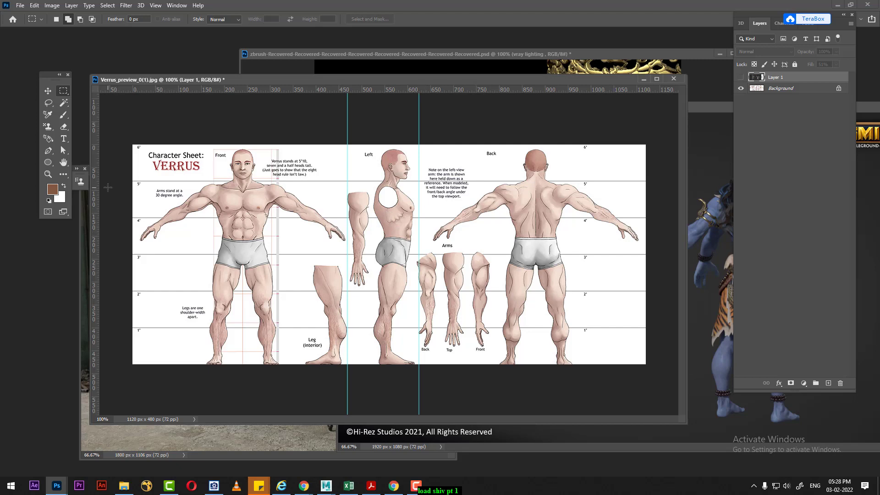
drag(98, 184, 437, 211)
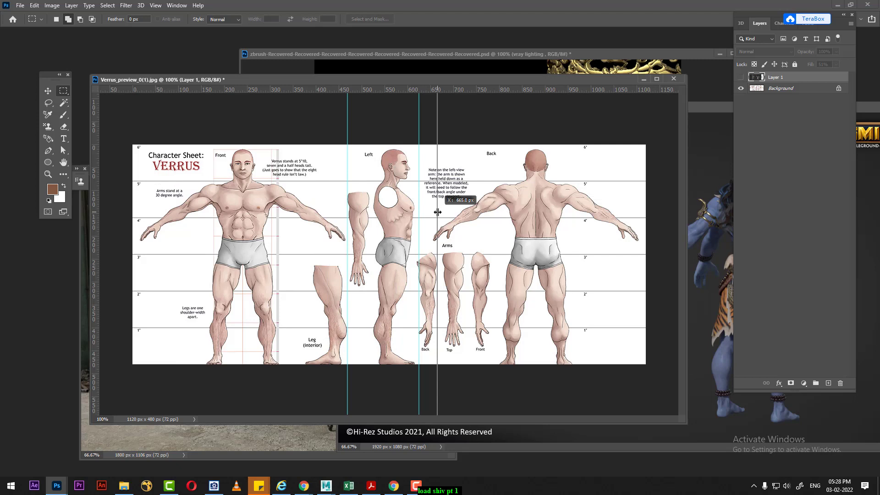
drag(437, 212, 53, 201)
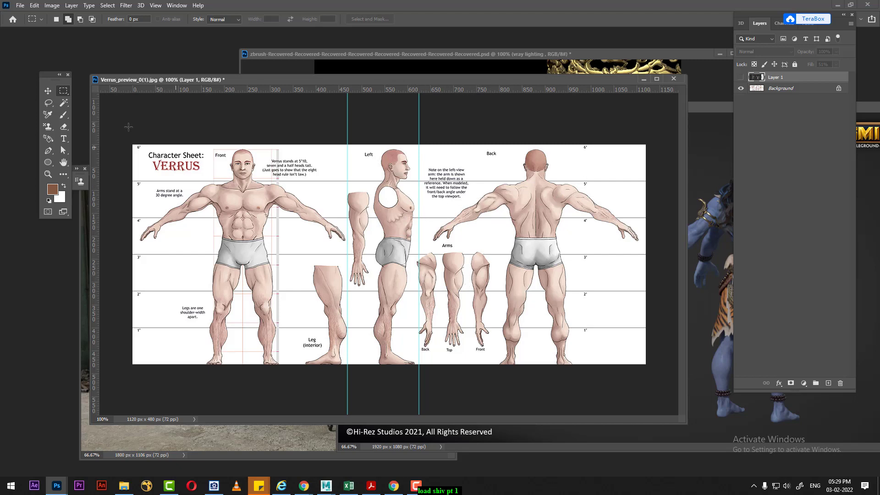
click(48, 92)
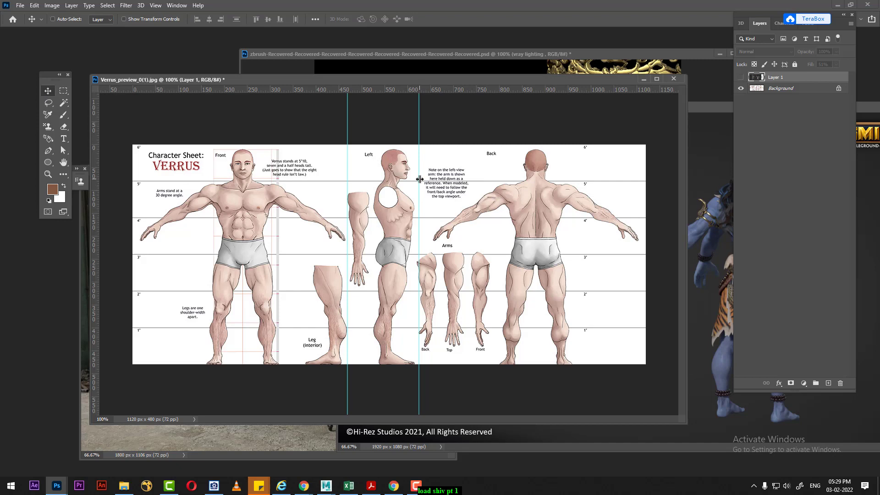
drag(419, 179, 417, 178)
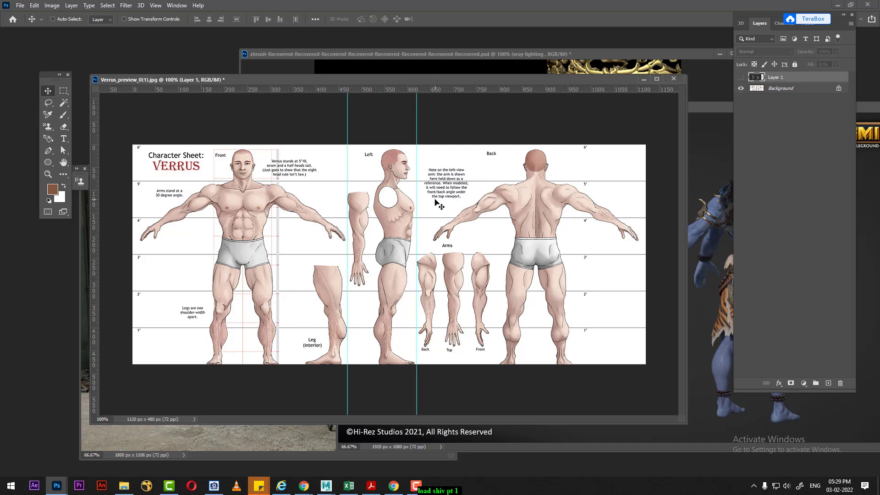
key(m)
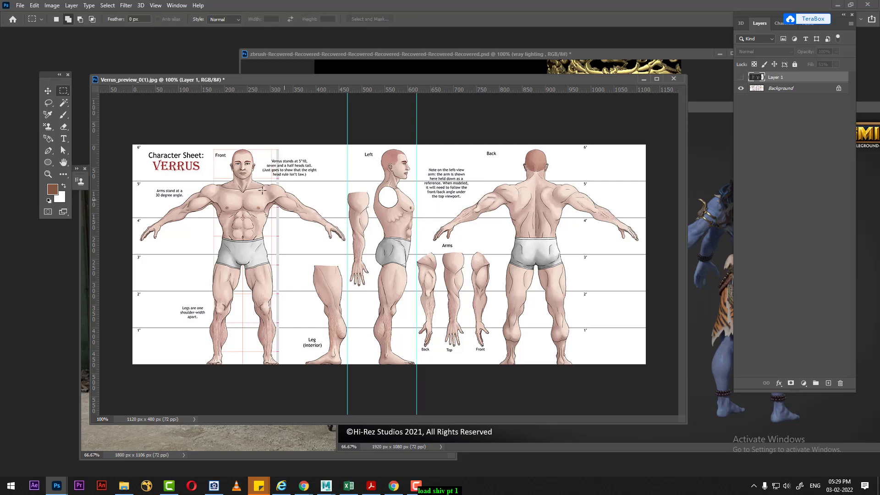
drag(143, 142, 345, 395)
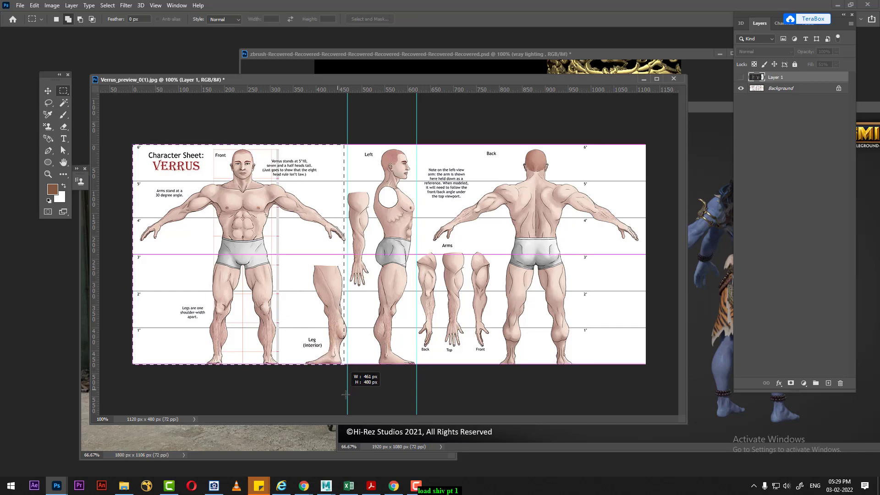
Duplicate the front view to Layer 2 and slide it right over the back view, adding a guide there.
click(788, 89)
key(ctrl+j)
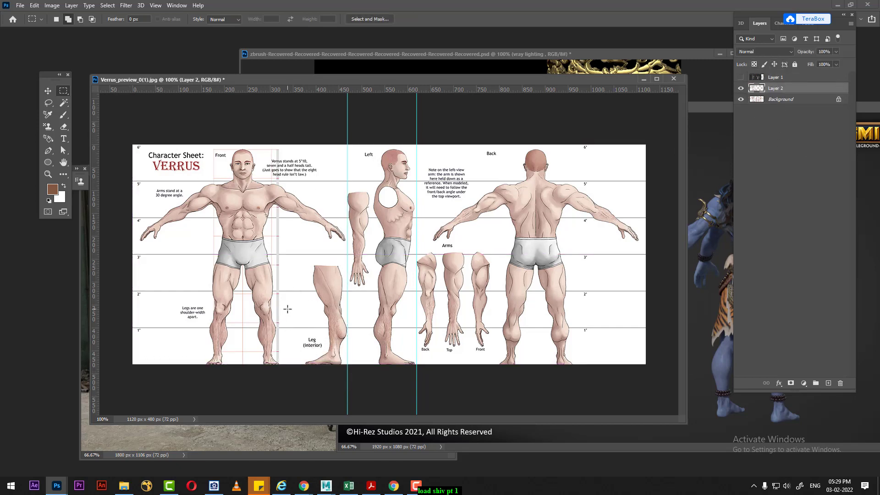
key(v)
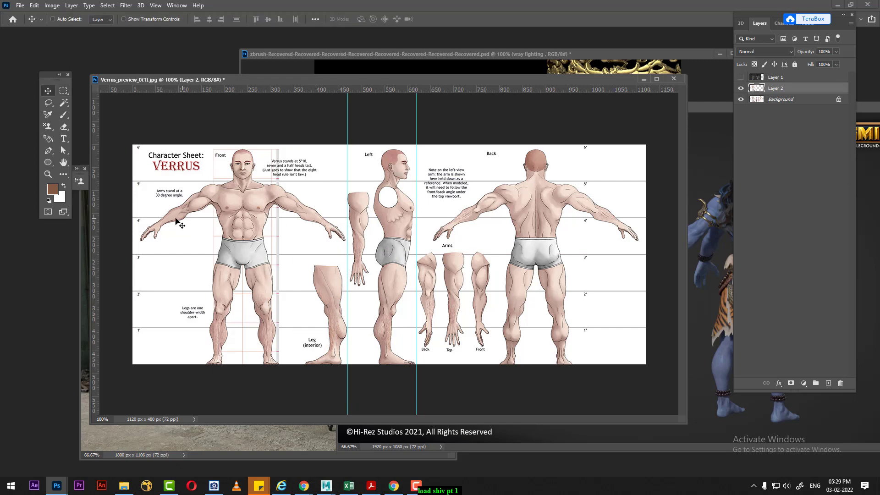
drag(95, 208, 537, 222)
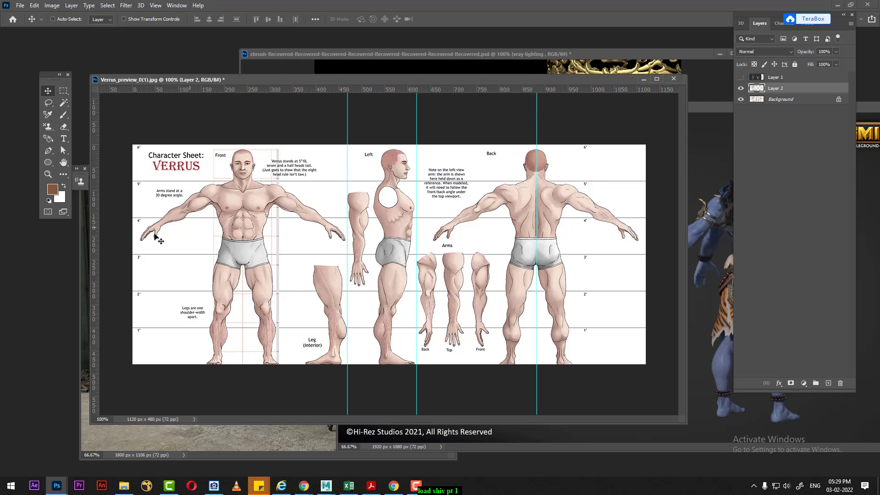
drag(291, 226, 473, 228)
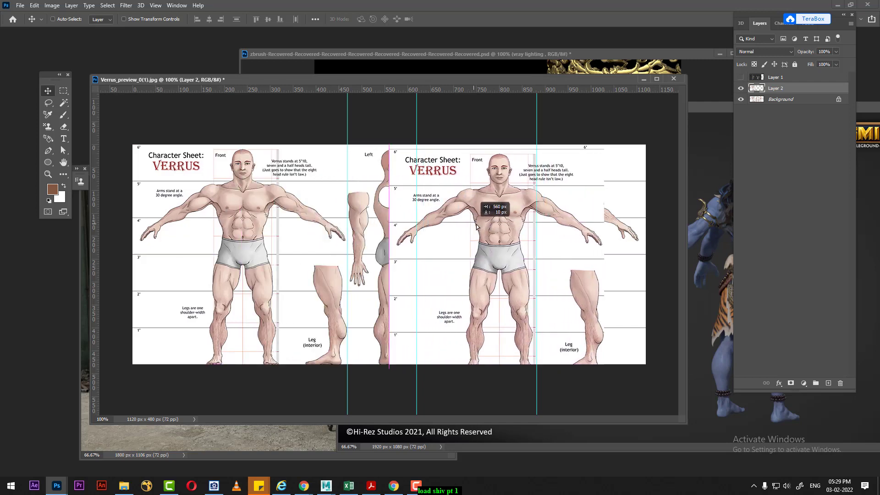
key(ctrl+z)
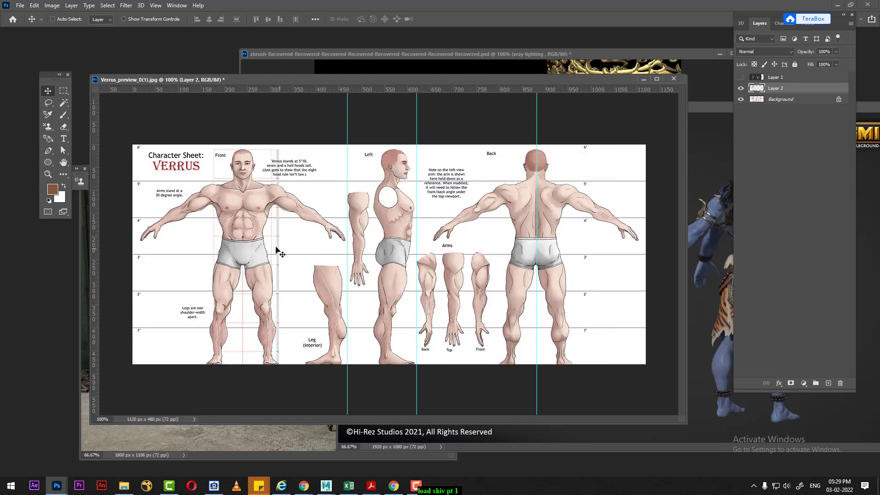
drag(264, 245, 550, 245)
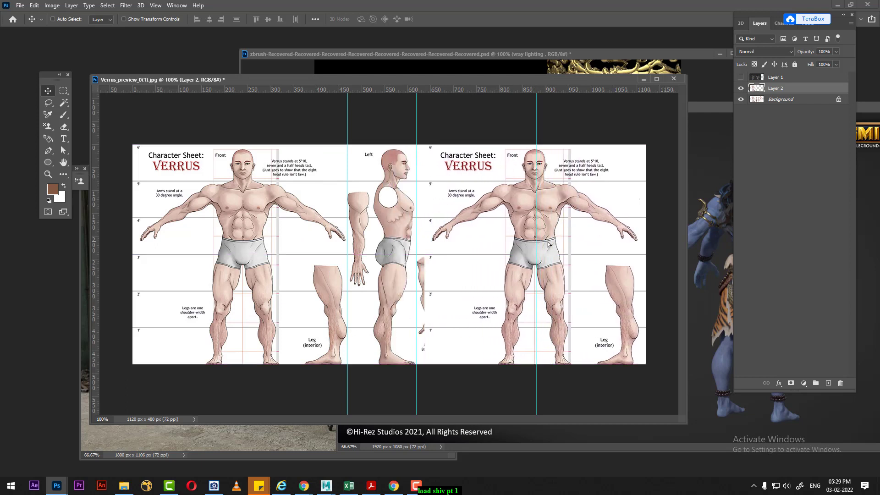
key(Right)
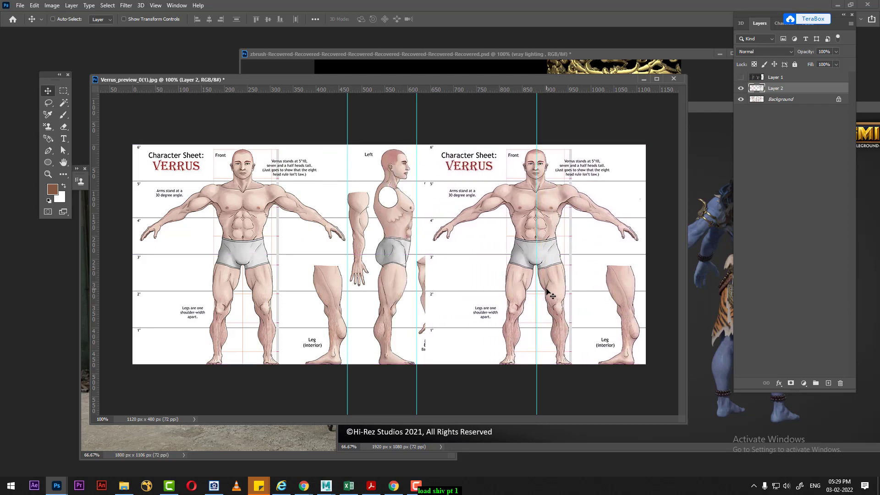
key(Right)
Copy the side-view strip between the guides from Background onto a new Layer 3.
click(789, 100)
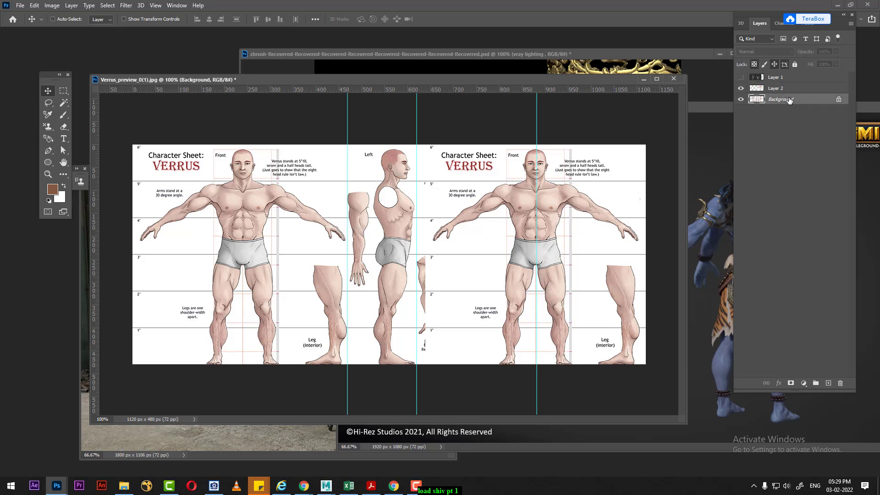
key(m)
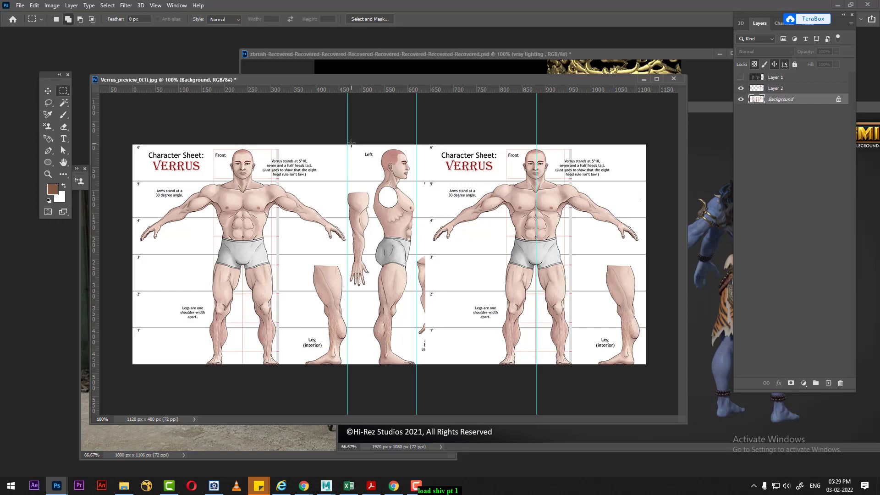
drag(348, 142, 415, 367)
key(ctrl+j)
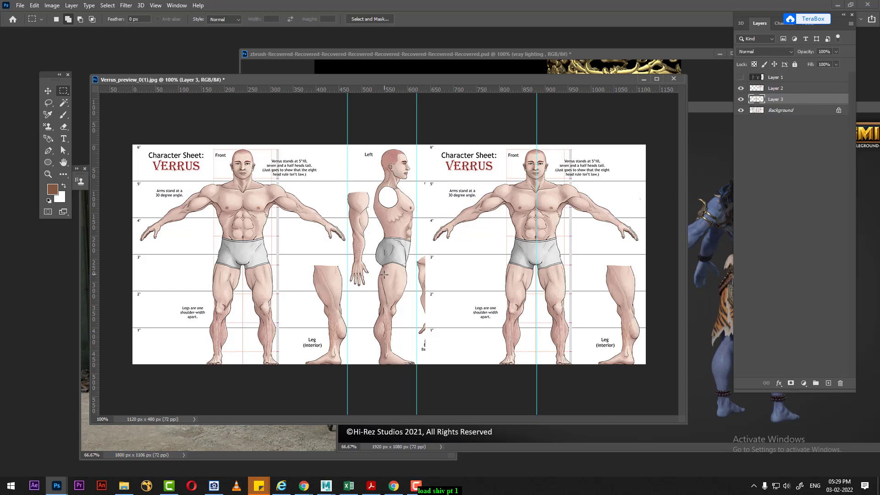
Stack Layer 3 above Layer 2 and nudge it right over the front figure.
key(v)
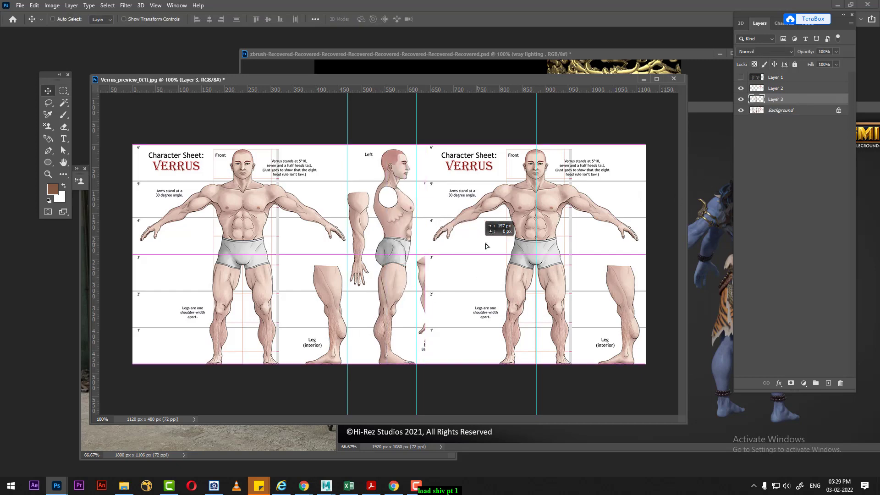
drag(795, 101, 779, 85)
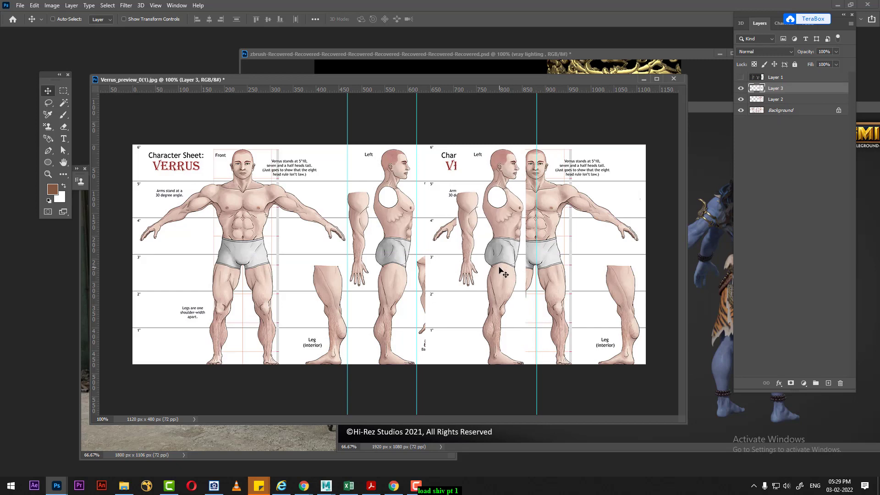
key(Right)
key(Right)
key(Right)
key(Right)
key(Right)
key(Right)
key(Right)
key(Right)
key(Right)
key(Right)
key(Right)
key(Right)
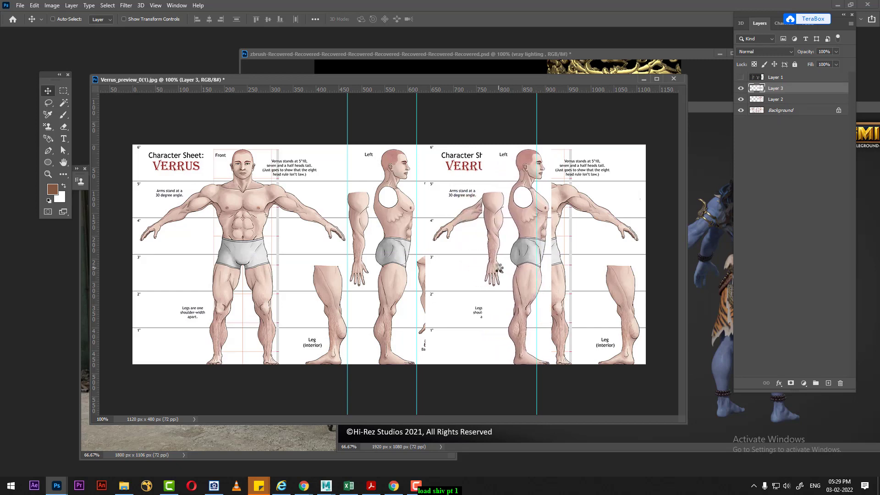
key(Right)
key(Right)
key(Right)
key(Right)
key(Right)
key(Right)
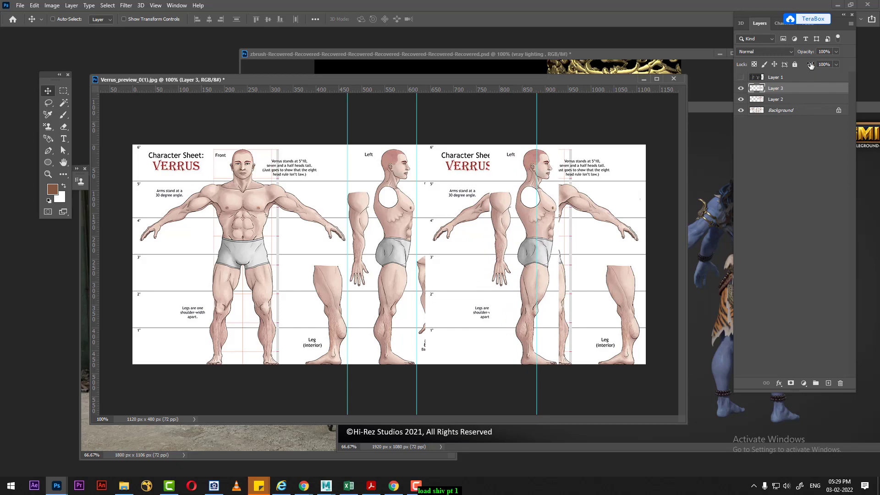
Lower Layer 3's fill, zoom in, then hide it and lower the front layer's fill beneath.
drag(811, 66, 788, 67)
key(ctrl+plus)
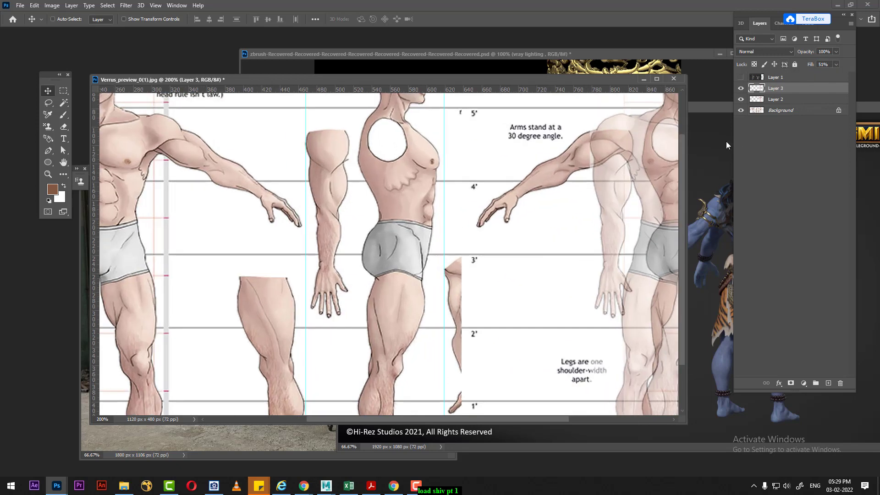
ctrl+scroll(409, 232, right, 3)
ctrl+scroll(410, 232, right, 3)
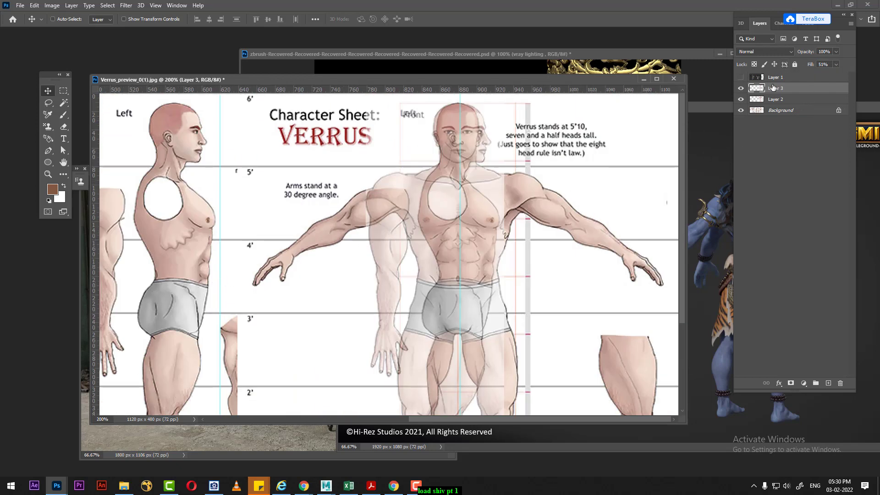
click(742, 88)
click(741, 99)
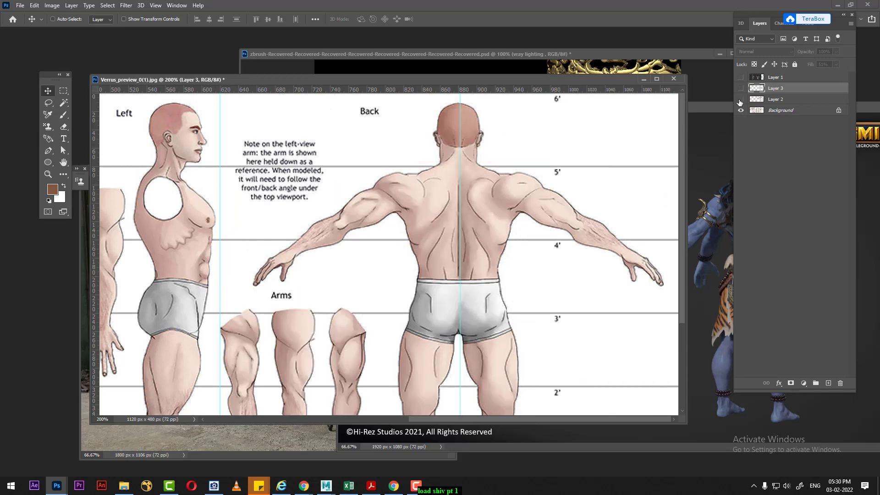
click(793, 99)
mouse_move(812, 64)
mouse_down()
mouse_move(779, 74)
mouse_move(830, 82)
mouse_up()
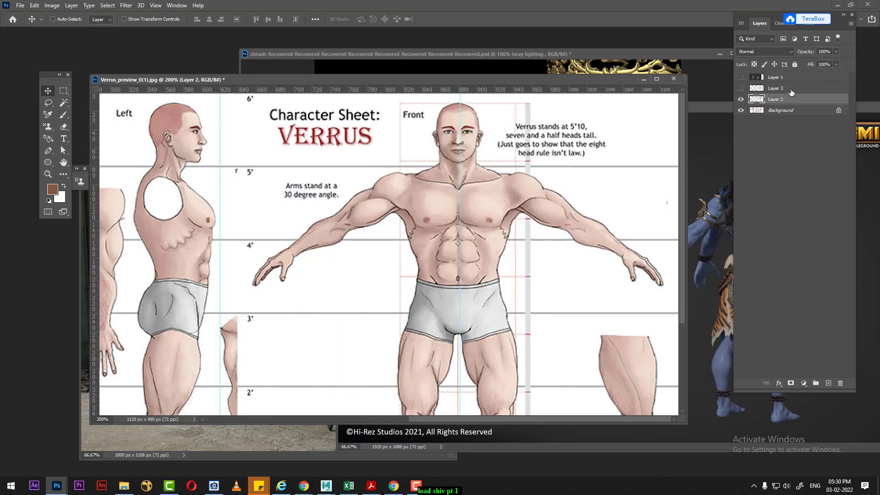
Show Layer 3 again at 66% fill and nudge it left to align with the front figure.
click(779, 88)
click(741, 88)
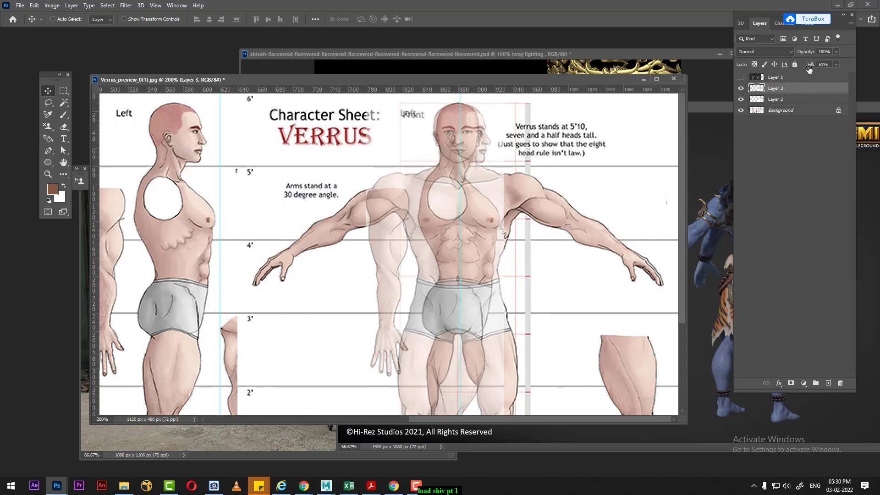
drag(853, 64, 837, 70)
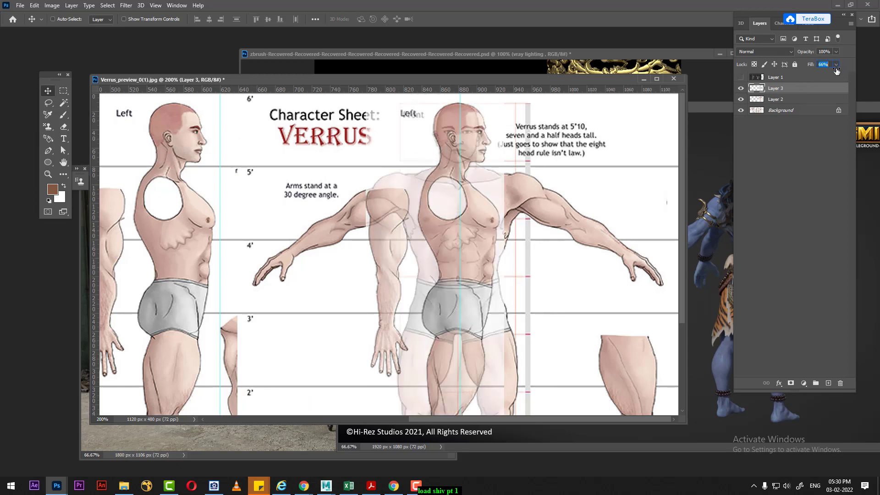
scroll(565, 309, down, 2)
scroll(564, 177, down, 3)
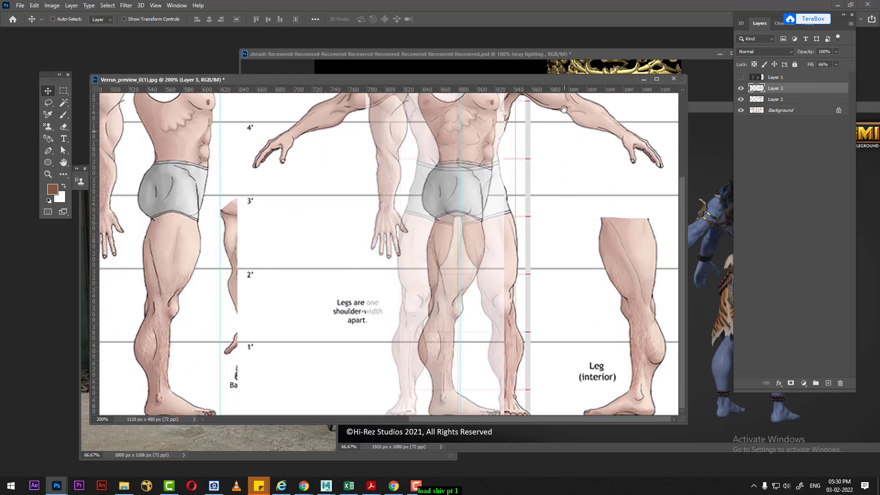
key(ctrl+minus)
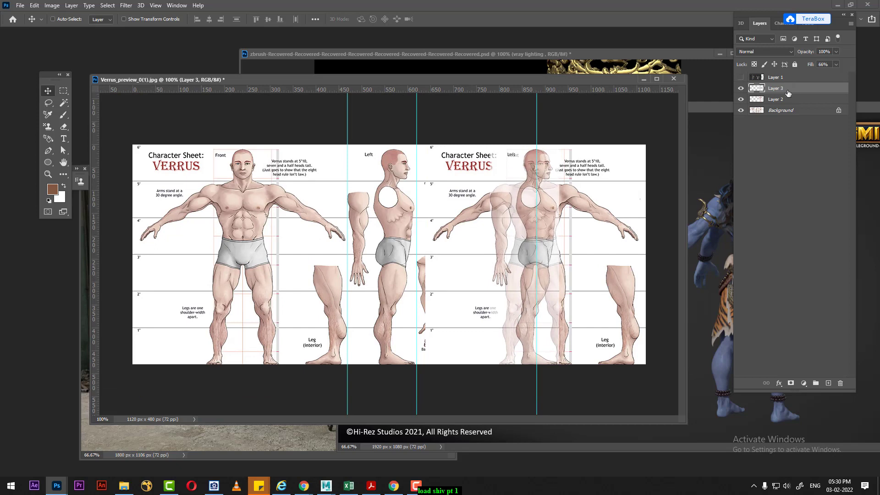
key(Left)
key(Left)
key(Left)
key(Left)
key(Left)
key(Left)
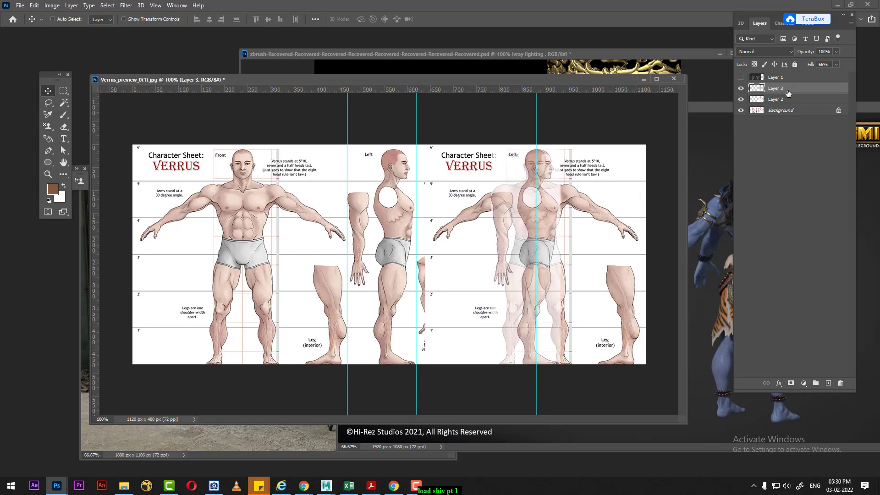
key(Left)
key(Left)
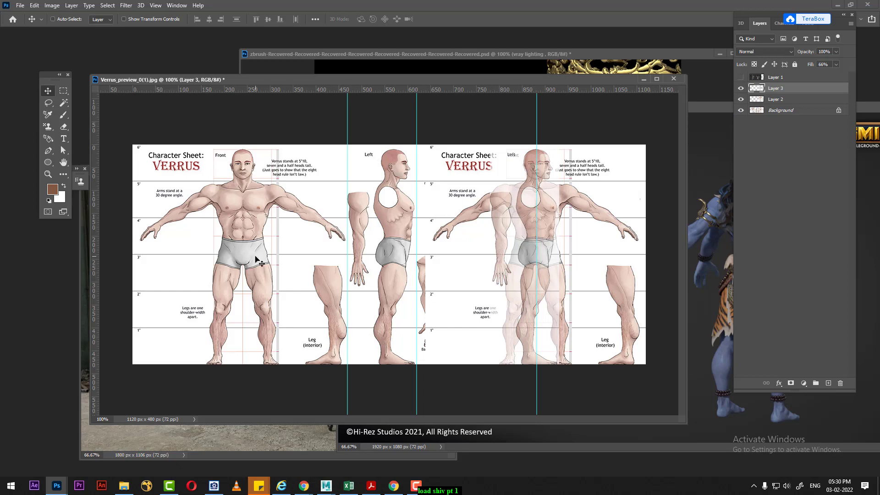
Crop the canvas to a 500 × 480 px strip around the right-hand figures.
key(c)
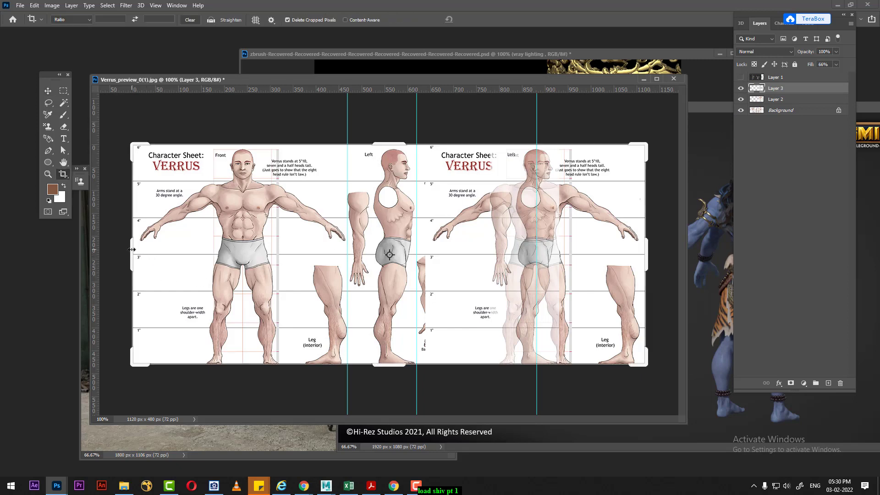
drag(134, 250, 271, 252)
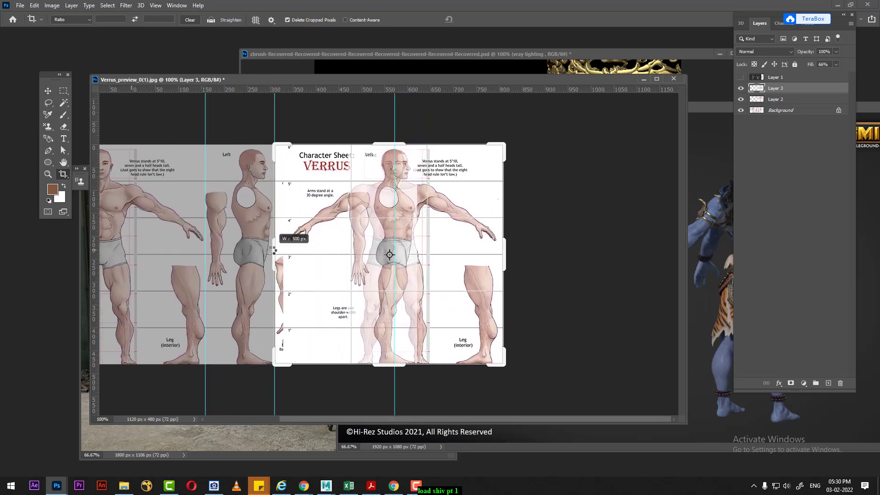
key(Return)
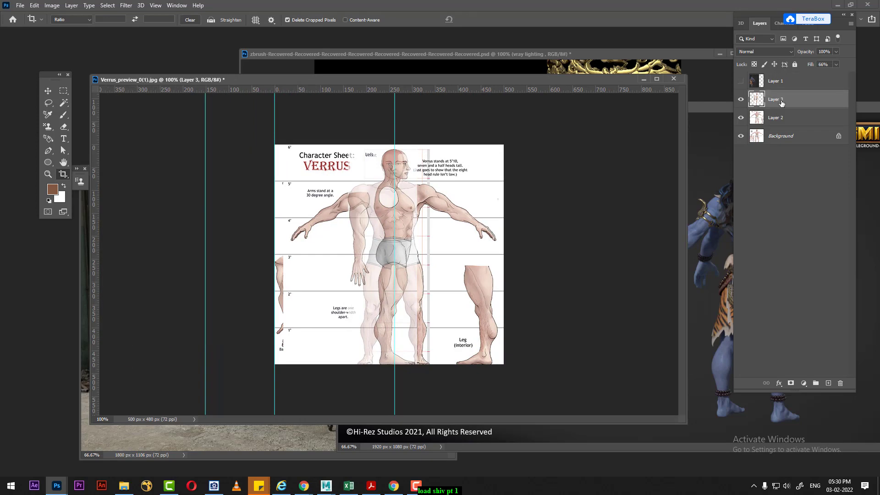
Return Layer 3 to 100% fill and hide it to reveal the front view.
drag(813, 66, 878, 64)
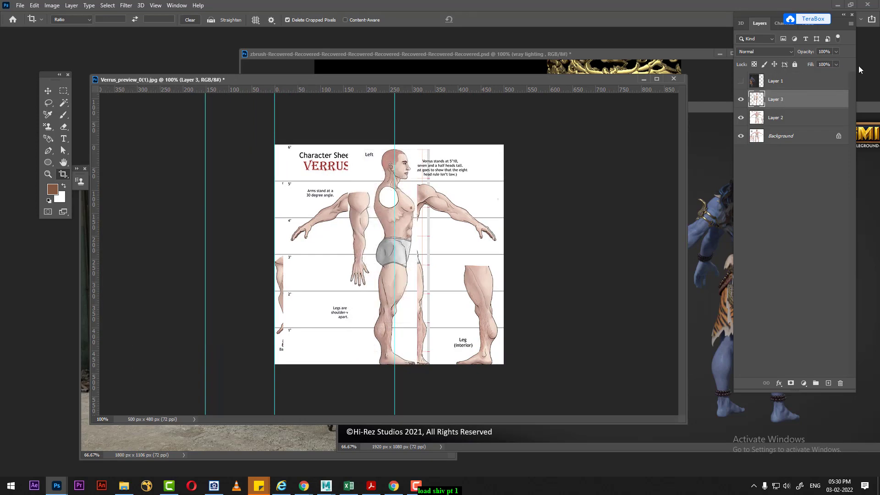
click(806, 115)
click(810, 67)
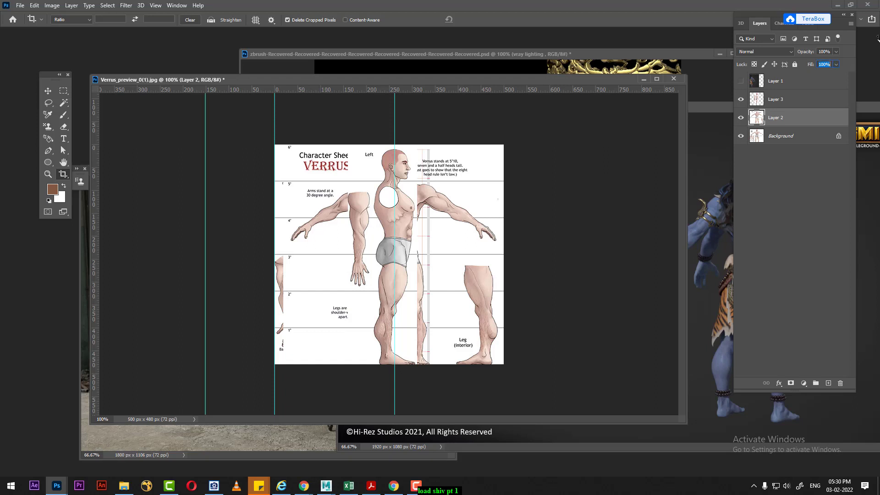
click(780, 100)
click(741, 99)
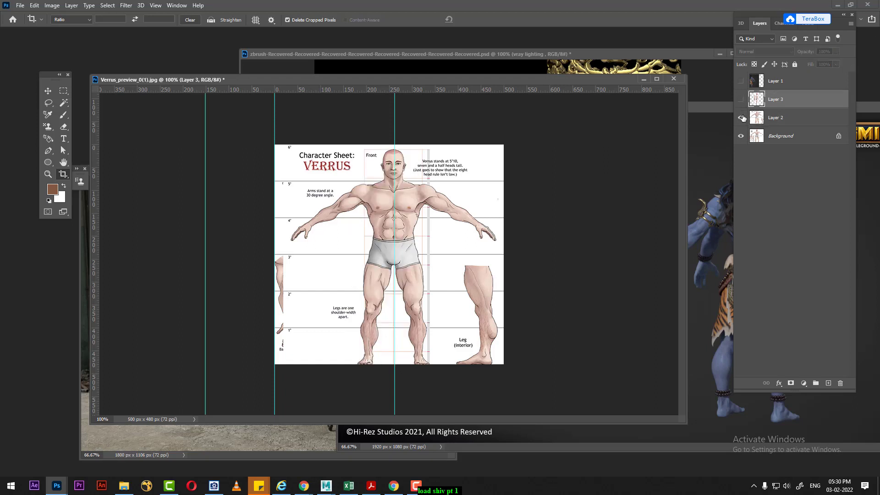
Save the front view as a JPEG named 'front' on the computer.
click(818, 121)
key(ctrl+s)
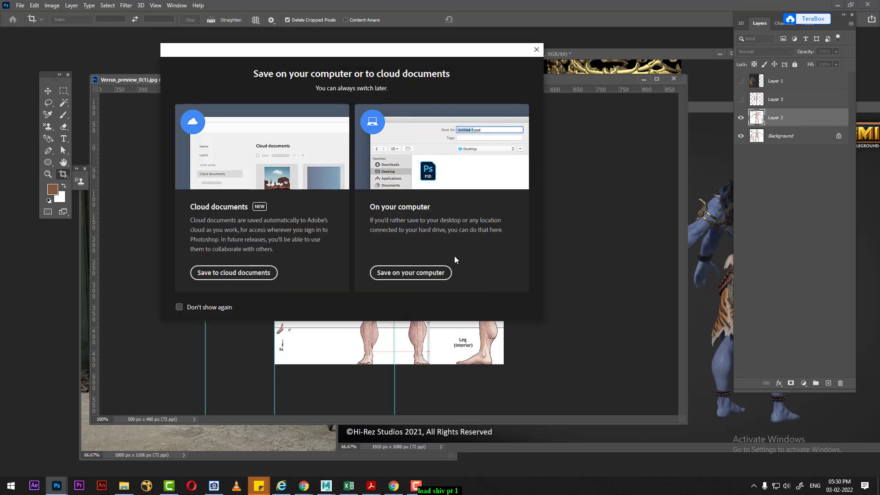
click(426, 273)
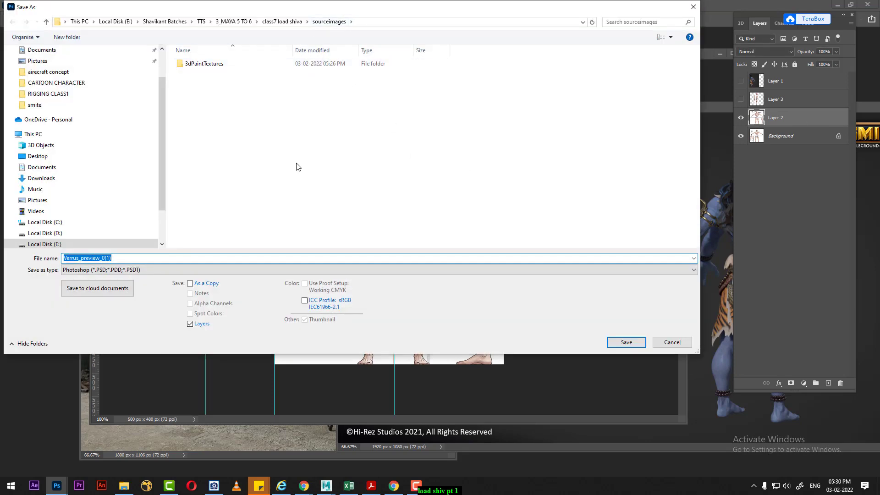
text(front)
key(Tab)
key(j)
key(Return)
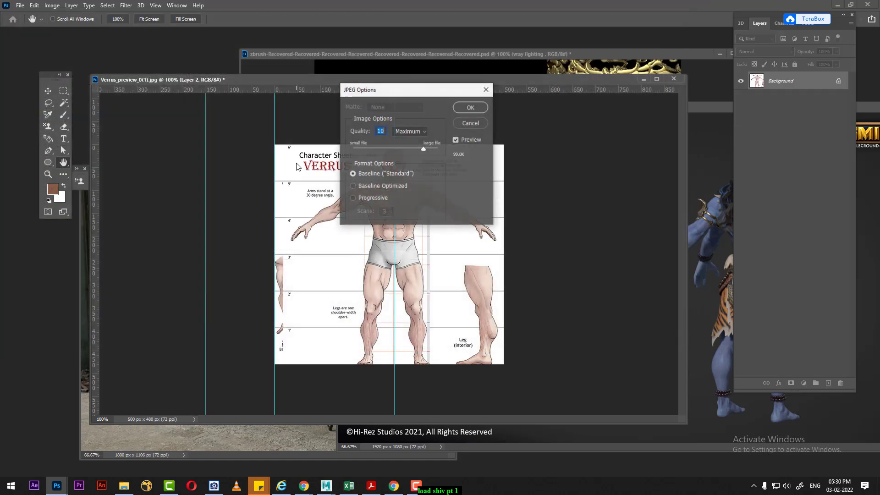
key(Return)
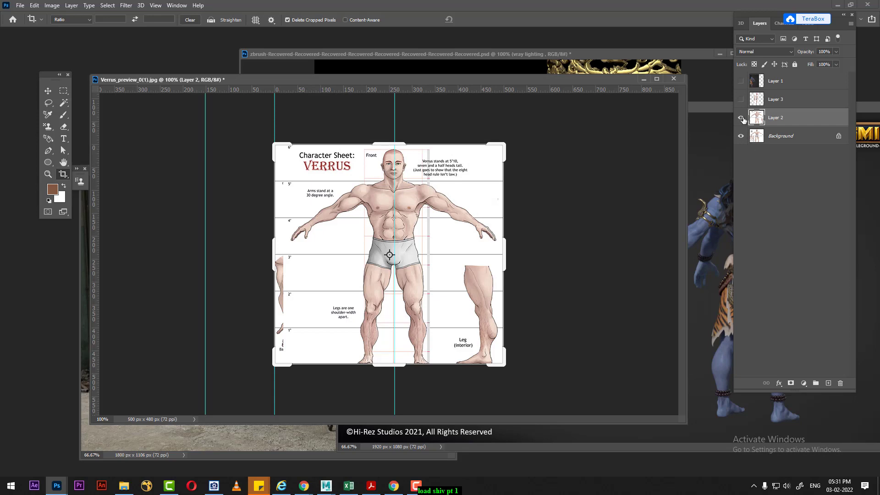
Hide the front layer, save the back view as JPEG 'back', then show front and side layers again.
click(742, 118)
key(ctrl+shift+s)
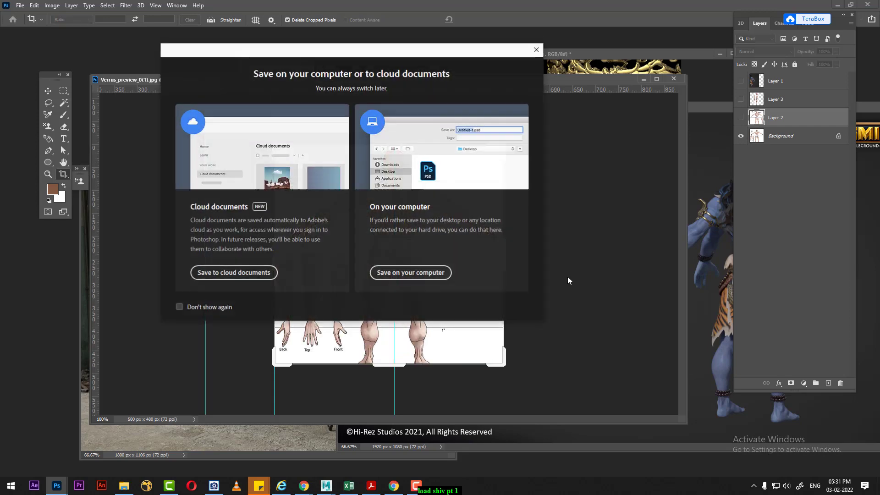
click(426, 274)
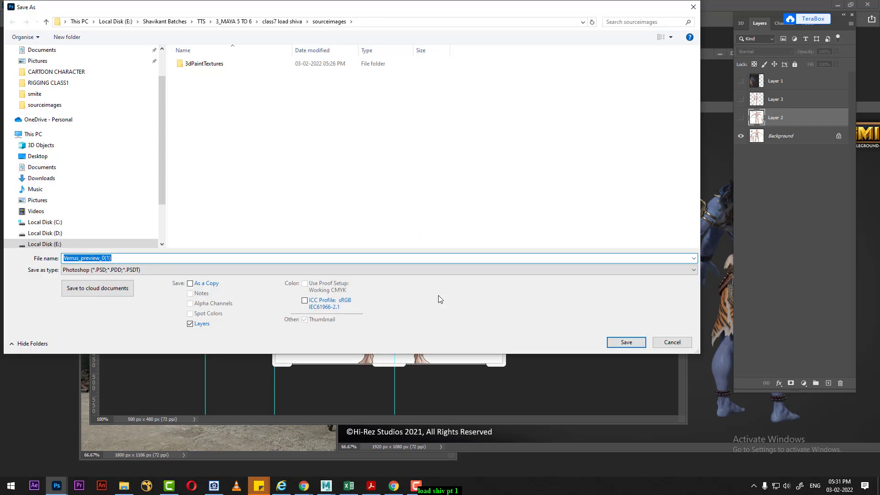
text(back)
key(Tab)
key(j)
key(Return)
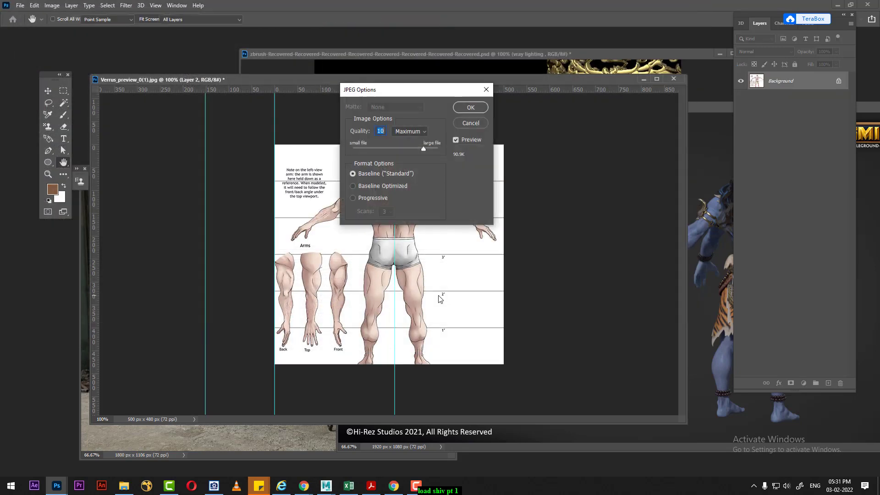
key(Return)
click(740, 118)
click(740, 99)
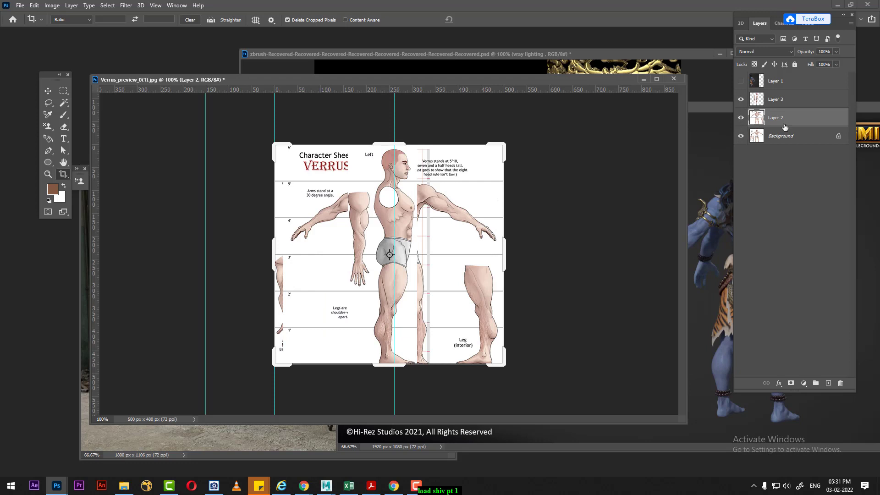
Start a Solid Color fill layer, then cancel it without adding a fill.
click(803, 385)
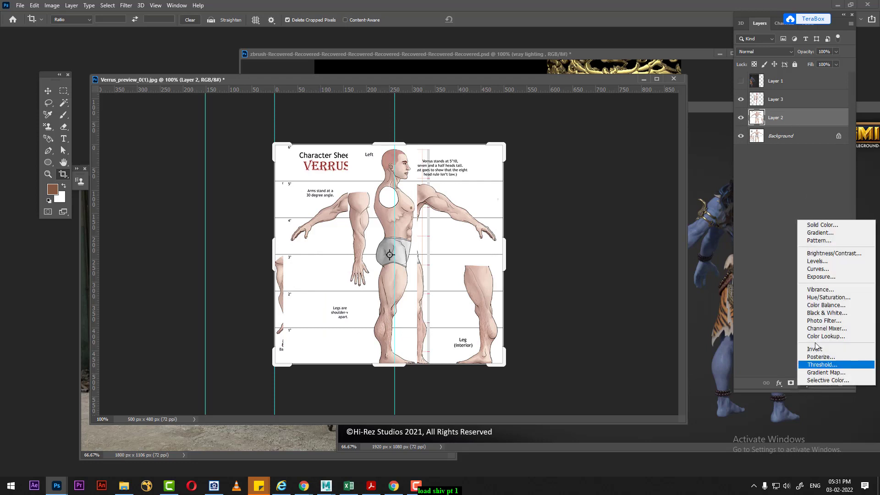
click(837, 228)
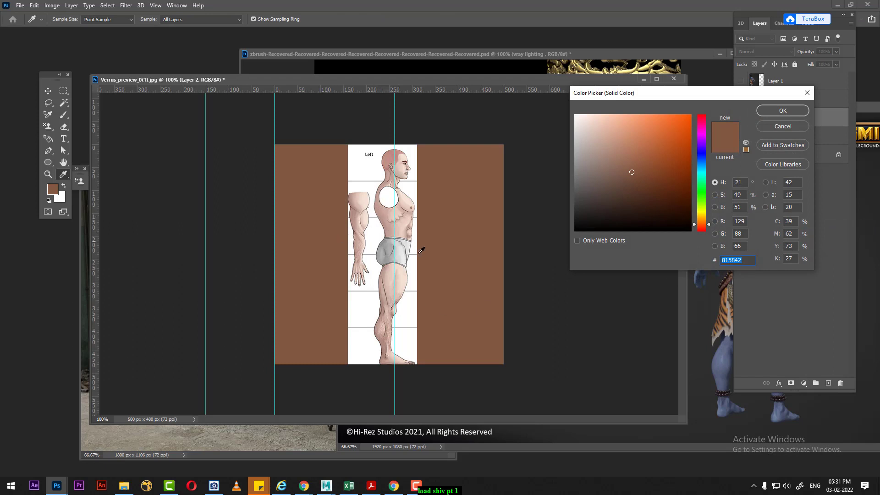
click(800, 128)
key(c)
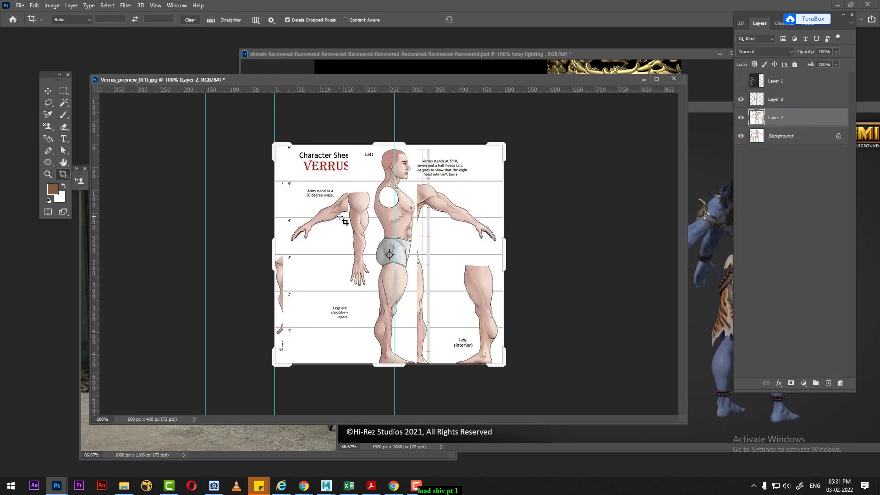
Hide Layer 2 and Background so only the side view shows, and nudge it slightly right.
drag(741, 119, 742, 136)
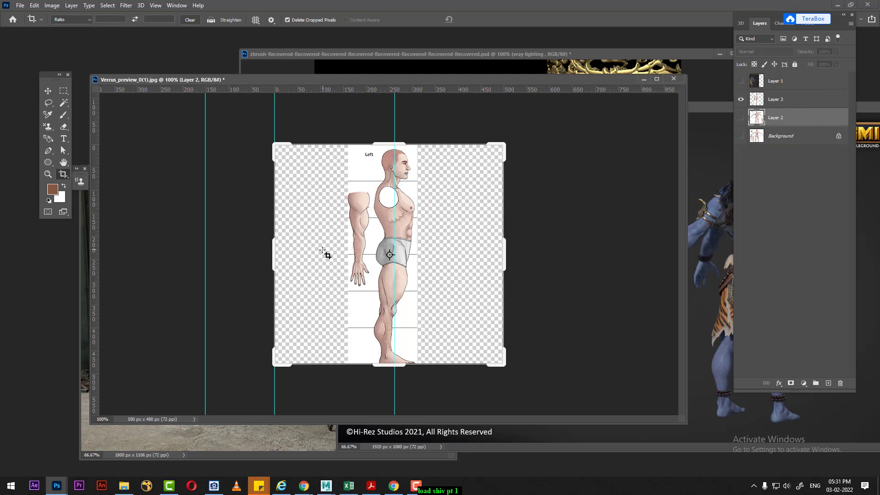
key(v)
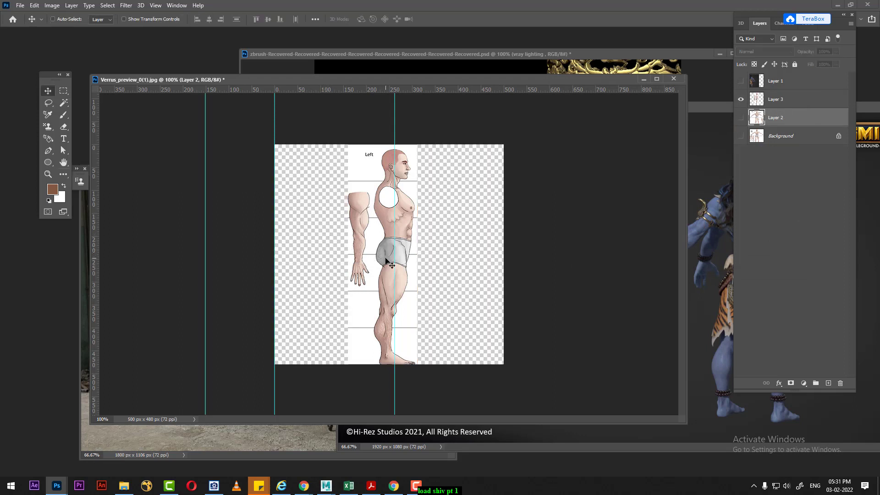
click(793, 103)
key(Right)
key(Right)
key(Right)
key(Right)
key(Right)
key(Right)
key(Right)
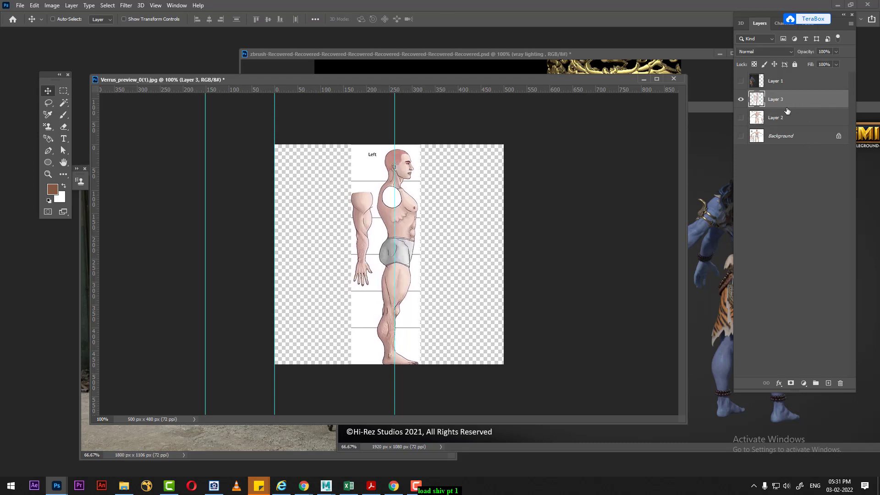
key(Right)
key(Right)
key(Right)
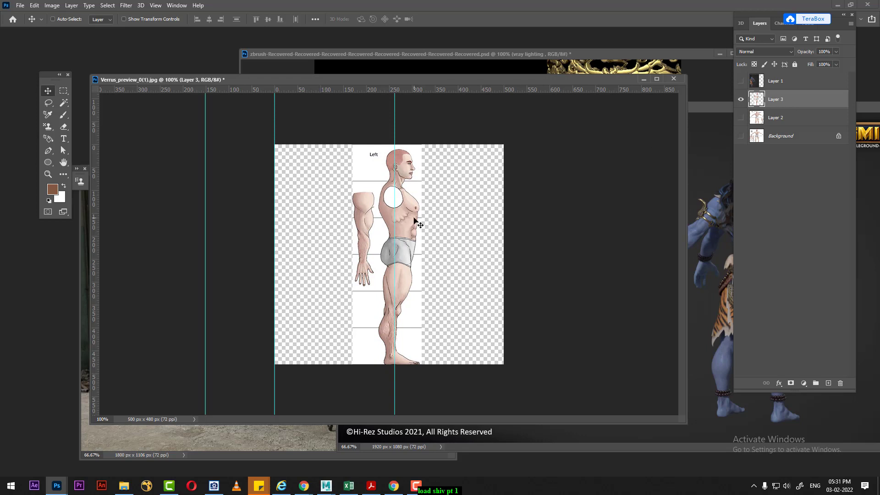
Crop the canvas tightly around the side-view figure.
key(c)
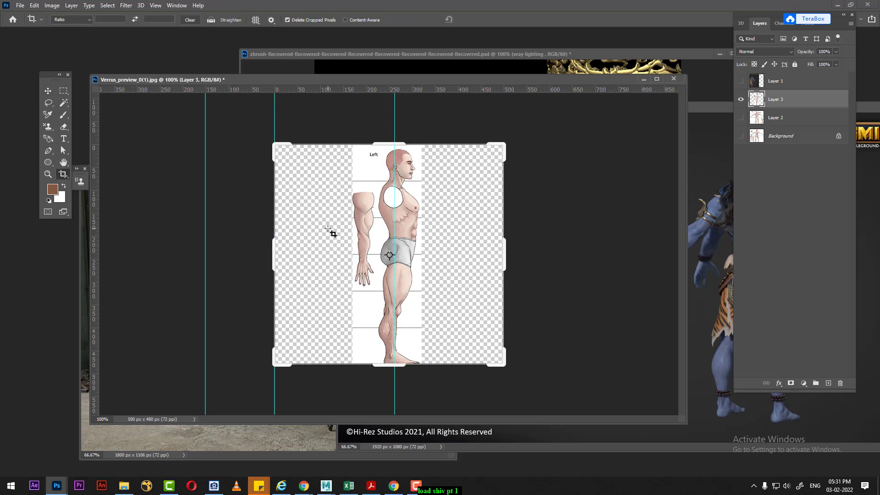
drag(273, 246, 352, 247)
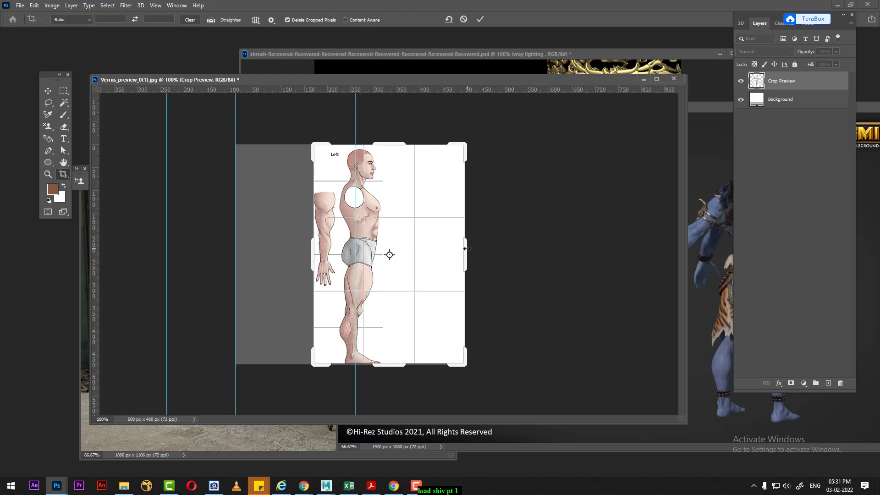
drag(467, 249, 429, 253)
key(Return)
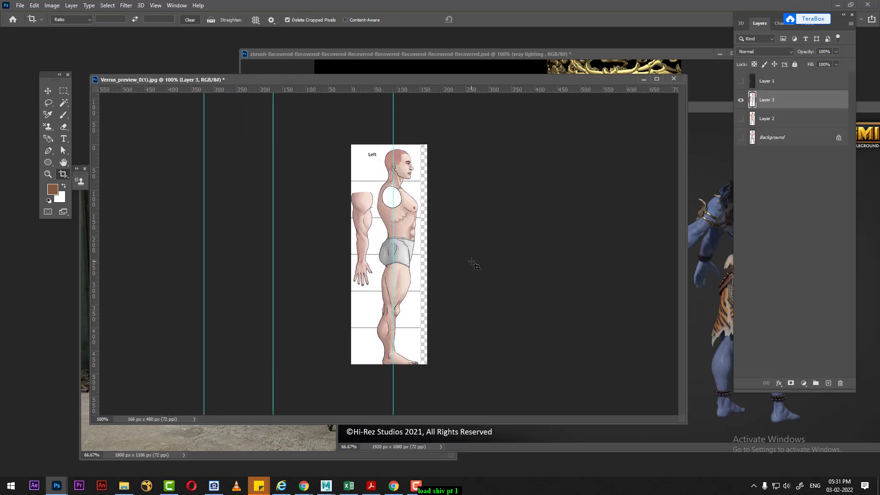
Save the cropped side figure as the JPEG 'side' on the computer.
key(ctrl+s)
click(426, 272)
text(side)
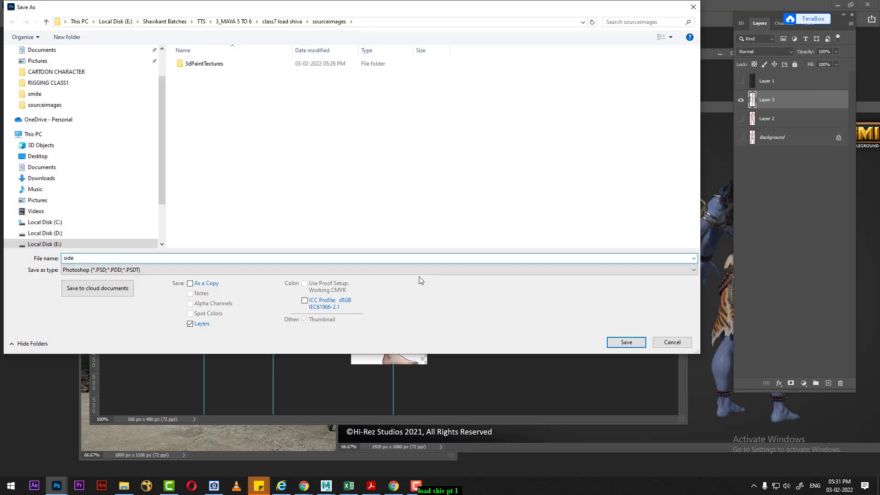
key(Tab)
key(j)
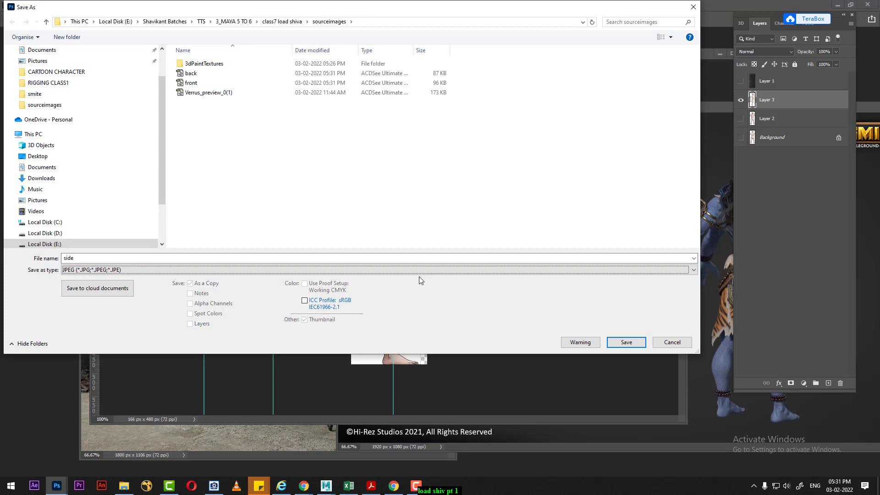
key(Return)
key(c)
key(Return)
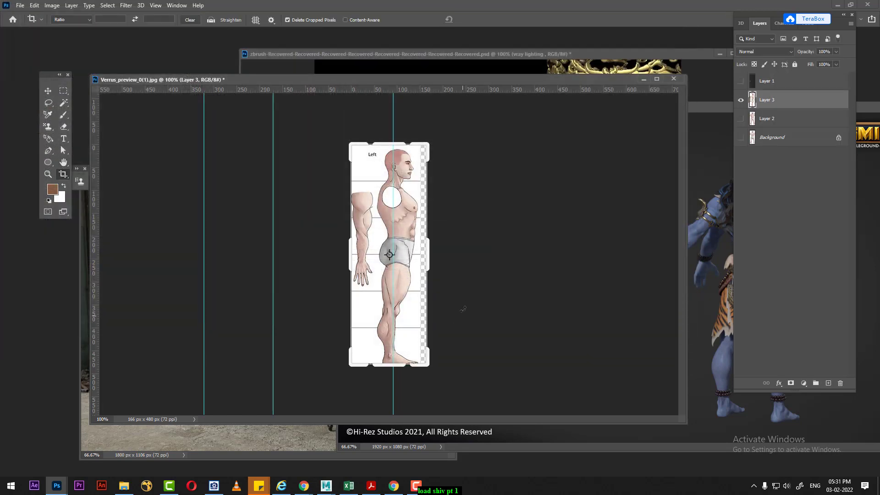
Undo the crop, show Layer 2, and save the full sheet as 'characater sheer.psd'.
key(ctrl+z)
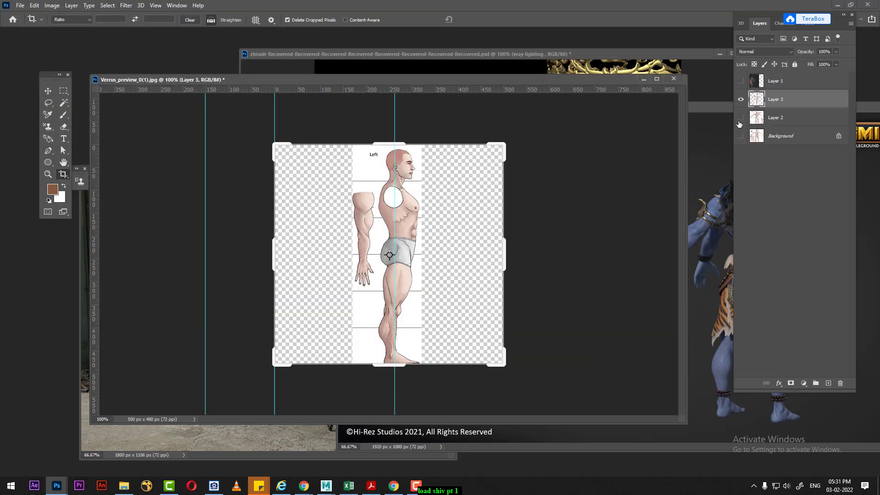
click(741, 118)
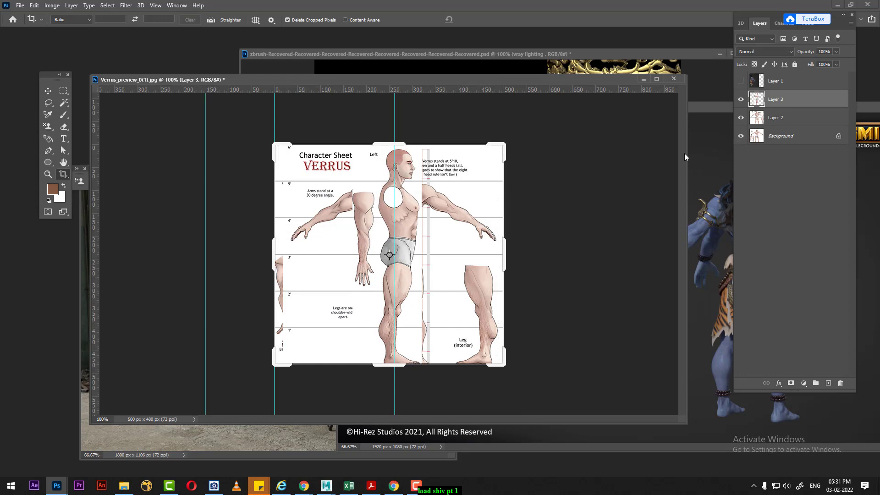
key(ctrl+shift+s)
click(404, 272)
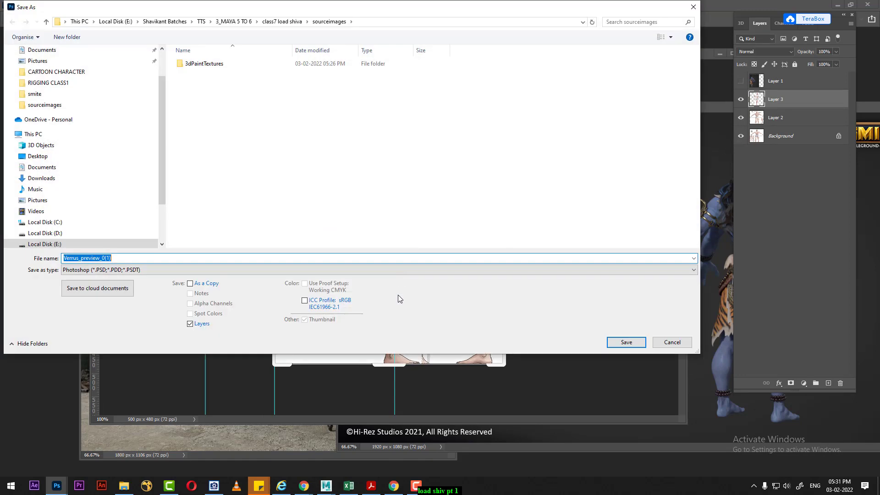
text(characater sheer)
key(Return)
key(Return)
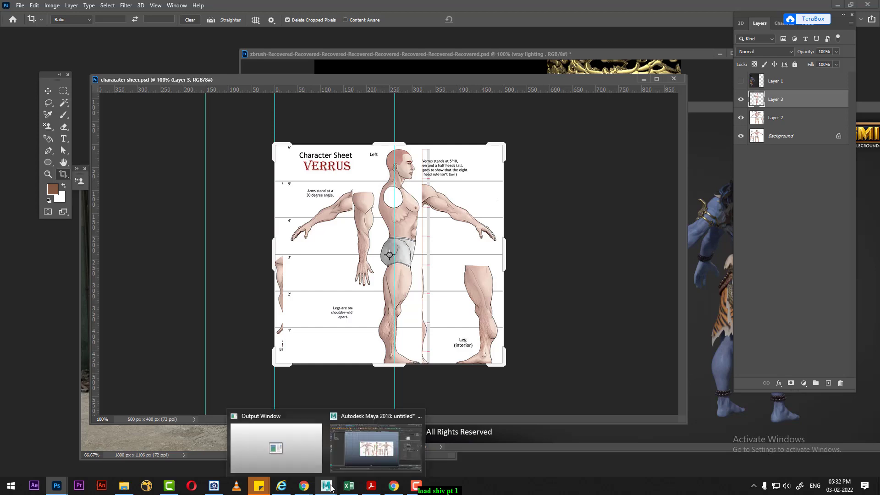
Back in Maya, delete the old reference image plane.
click(376, 447)
click(425, 278)
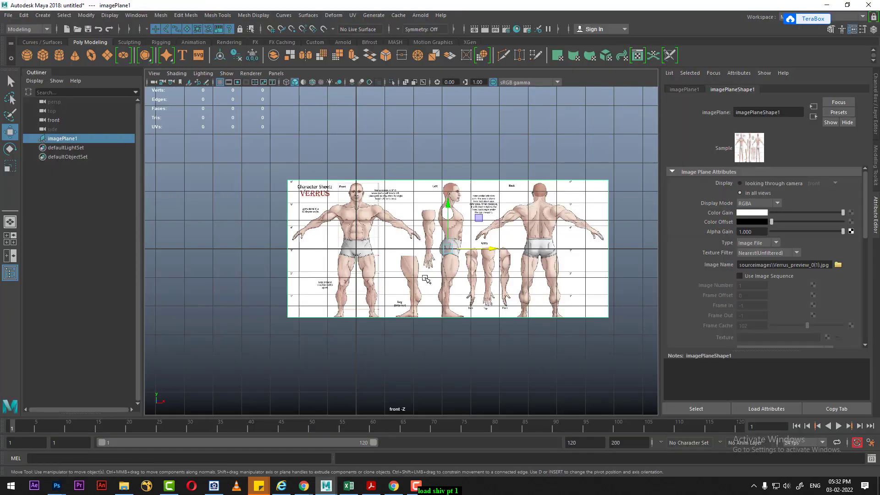
key(Delete)
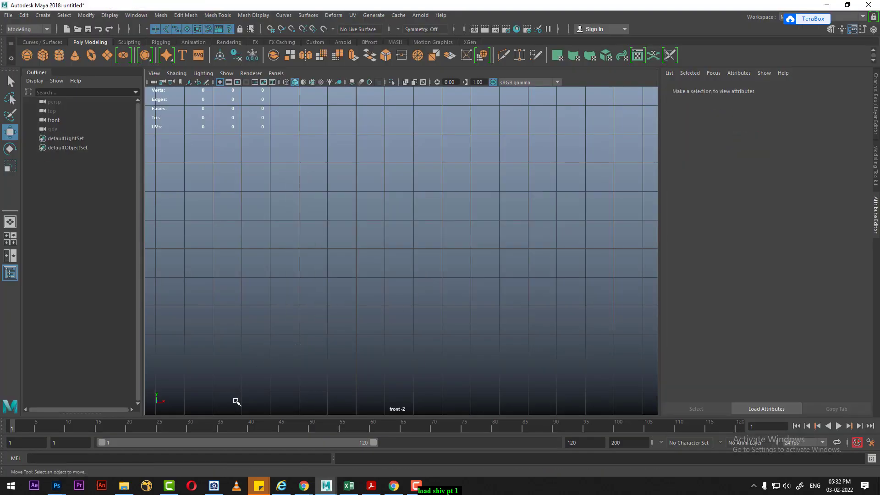
Import front.jpg as the front view's image plane, frame it, and switch to four views.
click(154, 74)
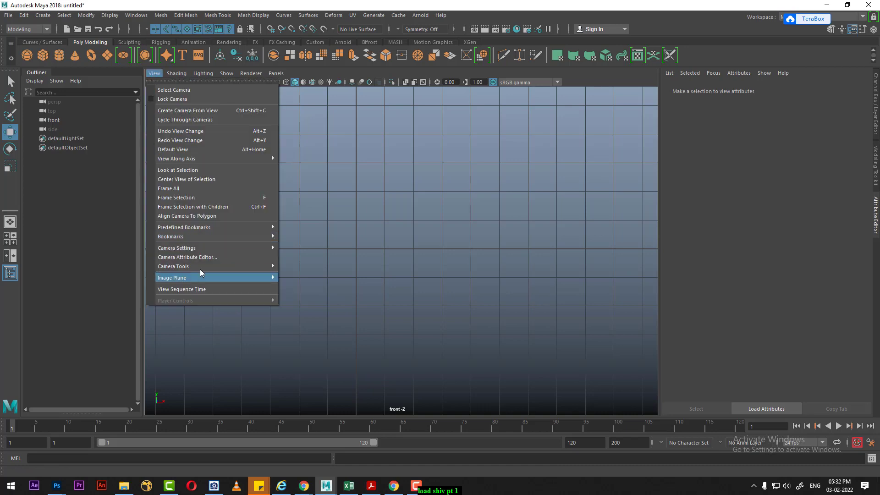
mouse_move(172, 277)
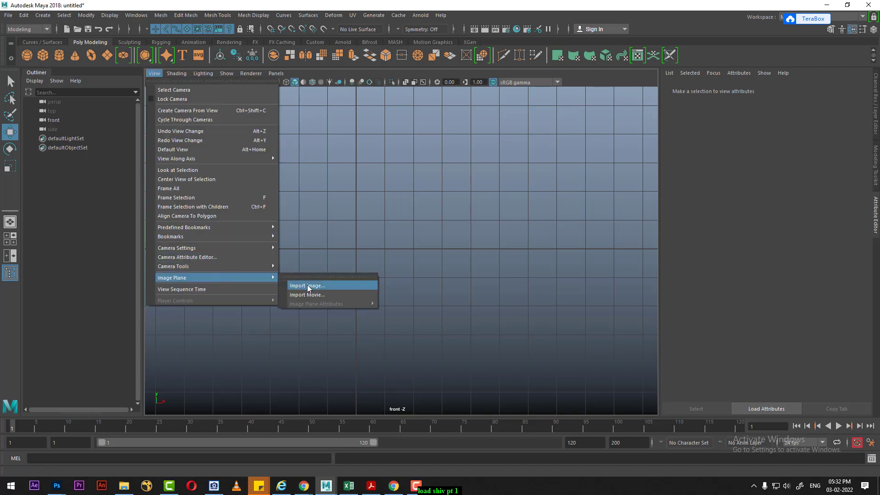
click(306, 286)
double_click(129, 127)
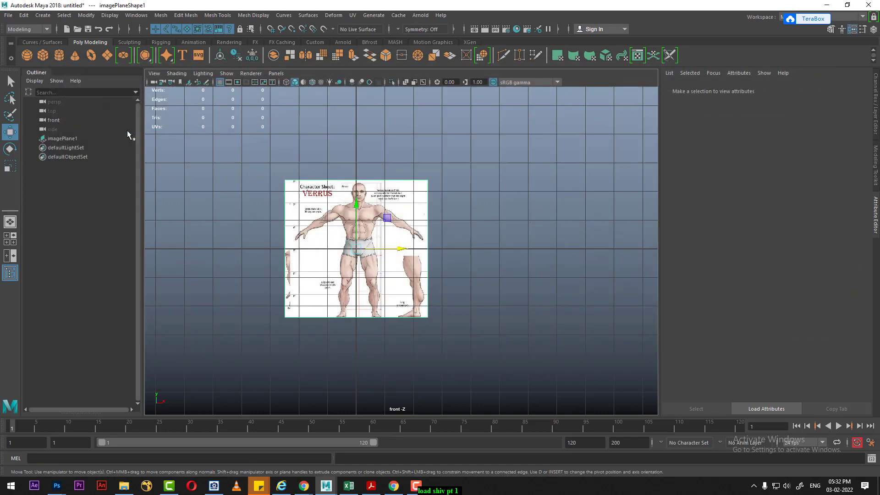
scroll(357, 229, up, 3)
alt+middle_drag(355, 231, 368, 234)
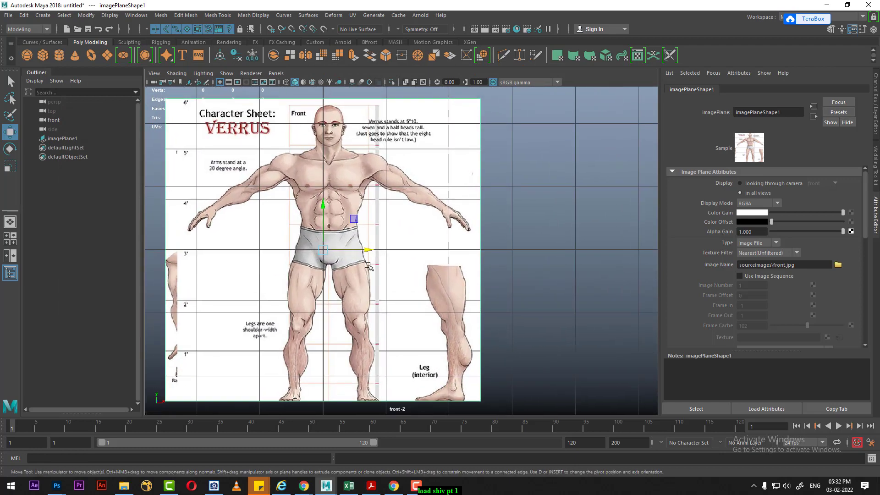
scroll(367, 251, up, 2)
drag(370, 251, 361, 253)
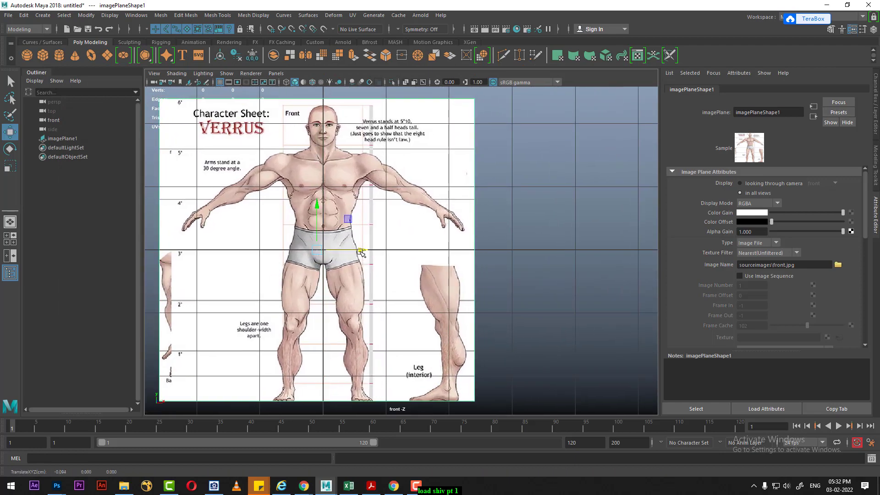
scroll(321, 229, down, 5)
scroll(348, 229, up, 2)
scroll(367, 231, up, 3)
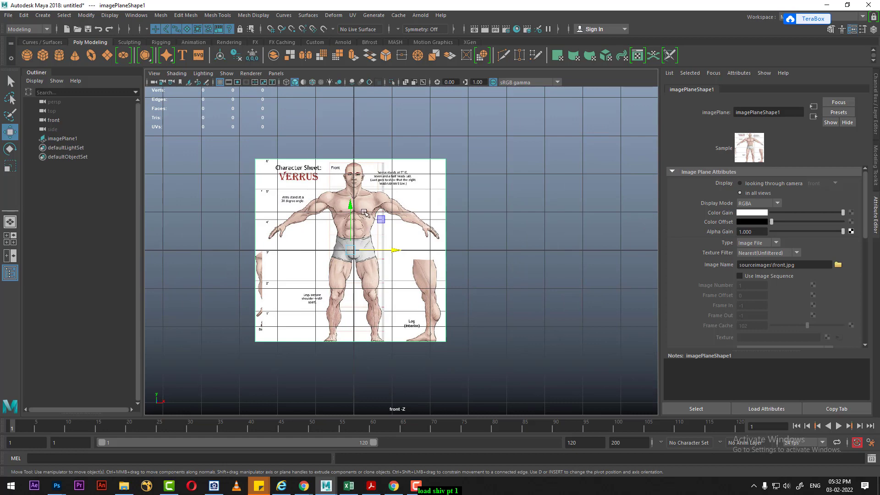
click(10, 239)
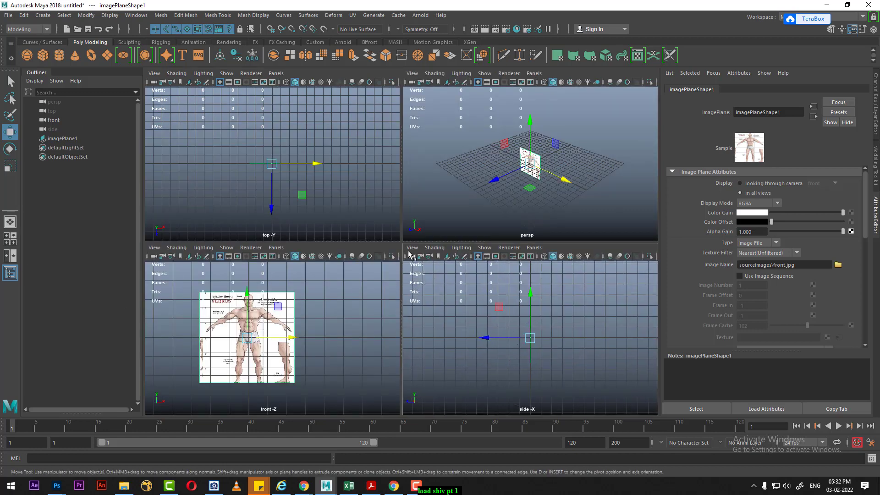
Import side.jpg as an image plane in the side view and deselect it.
click(413, 247)
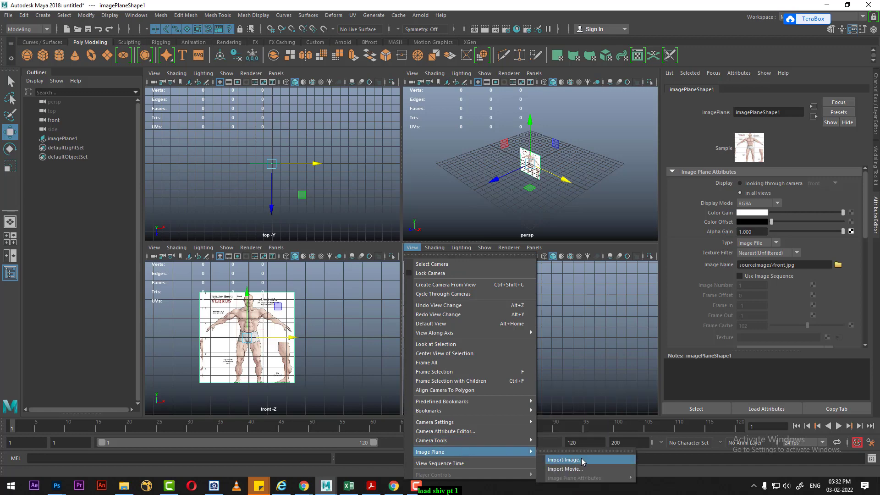
click(582, 461)
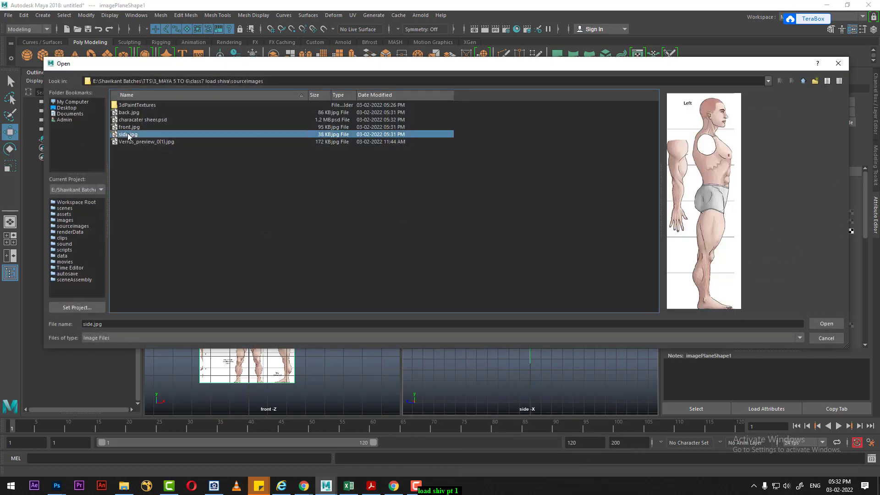
double_click(130, 136)
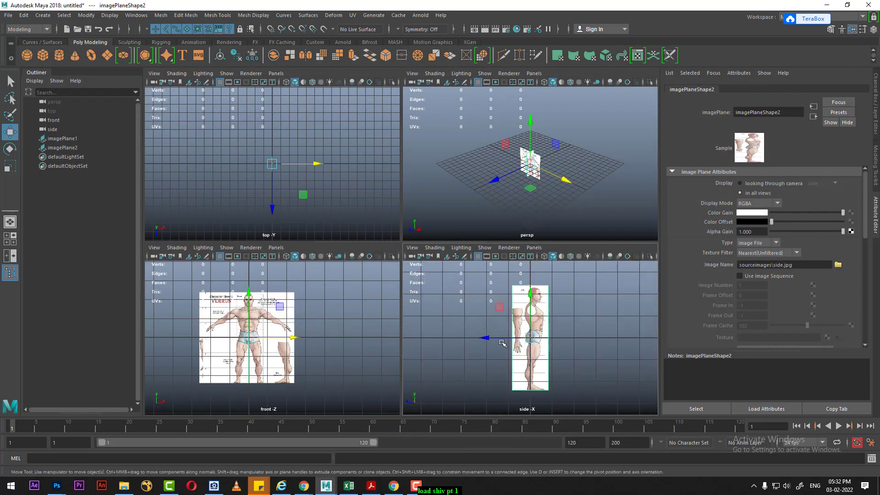
click(313, 343)
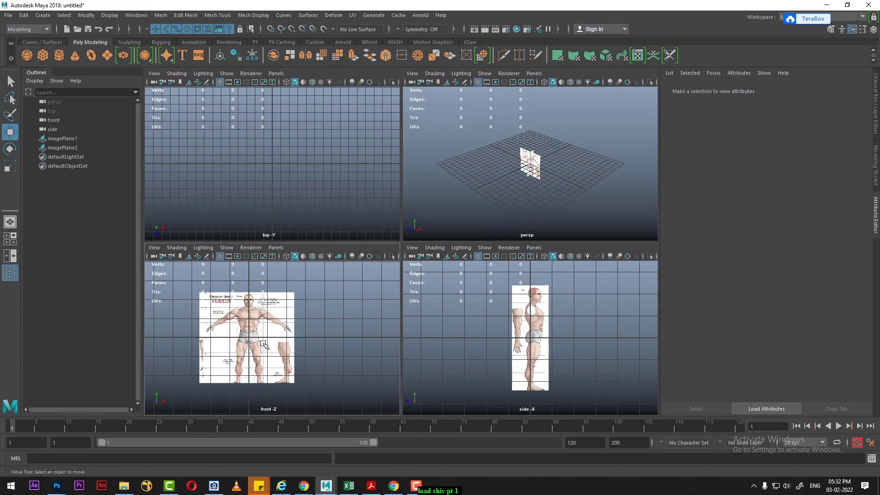
Select the front image plane imagePlane1 and zoom in on it.
click(277, 349)
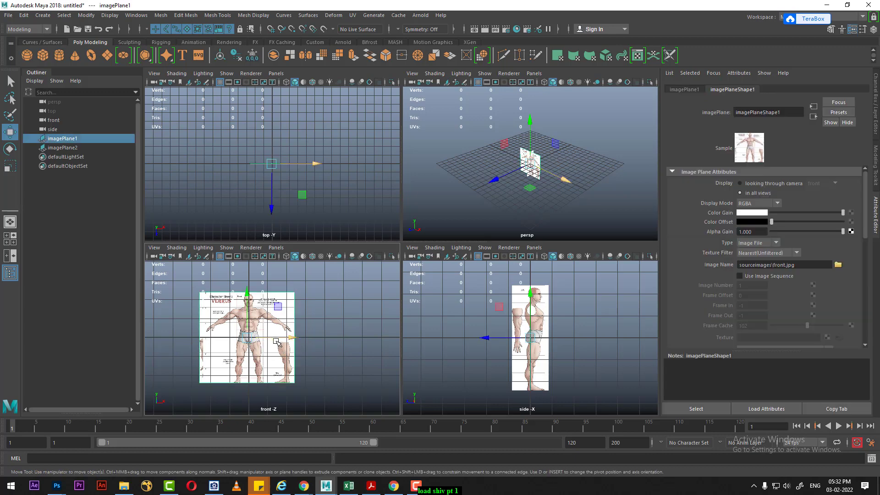
scroll(282, 330, up, 1)
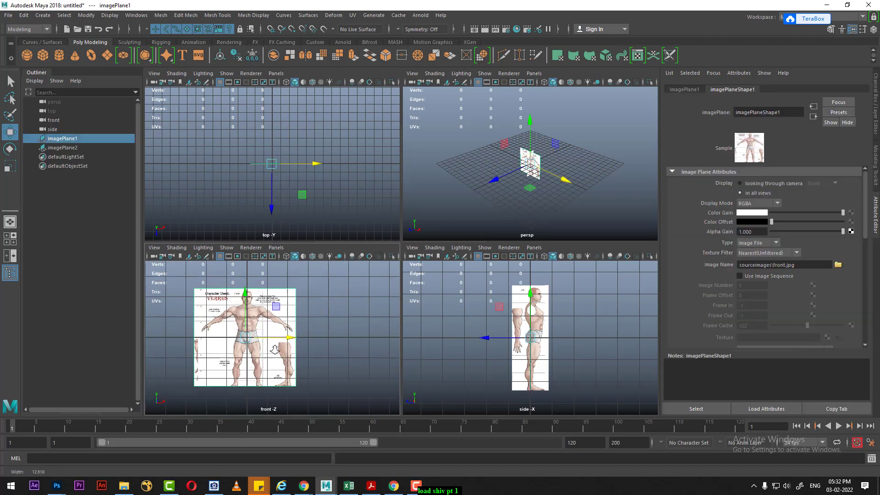
scroll(275, 348, up, 2)
key(space)
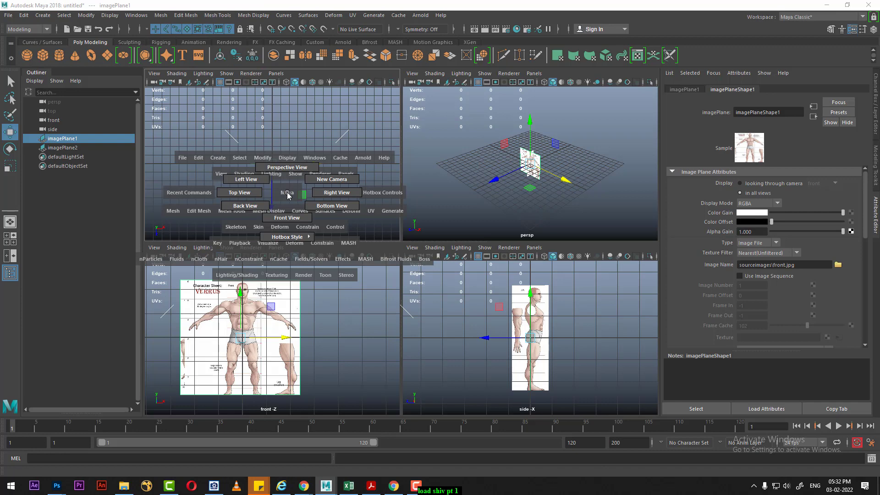
Turn the top panel into the back view and load back.jpg as its image plane.
click(245, 208)
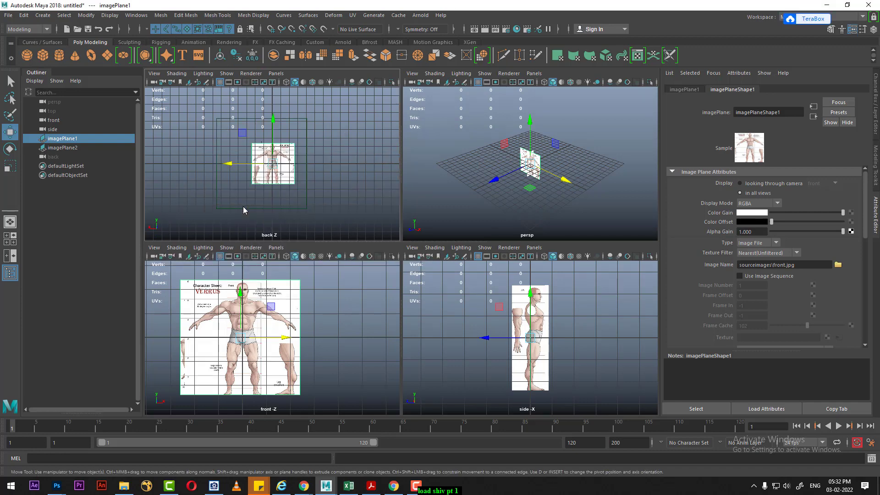
scroll(244, 210, up, 2)
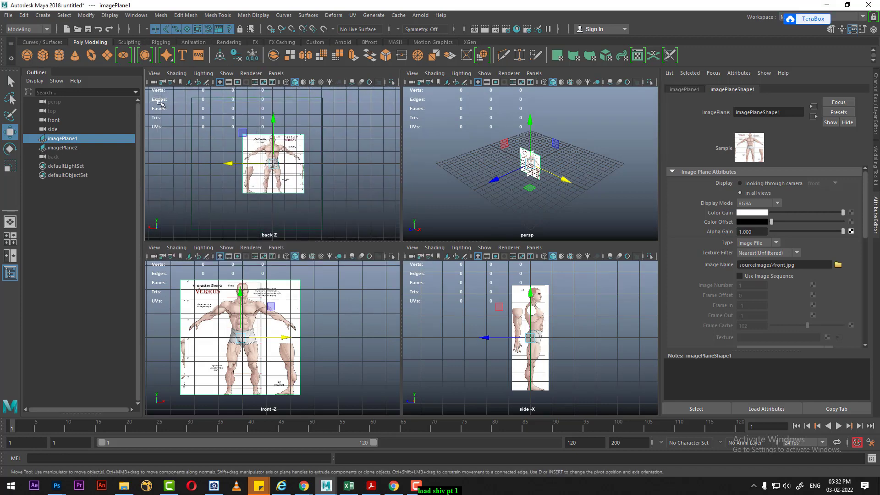
click(154, 73)
mouse_move(171, 278)
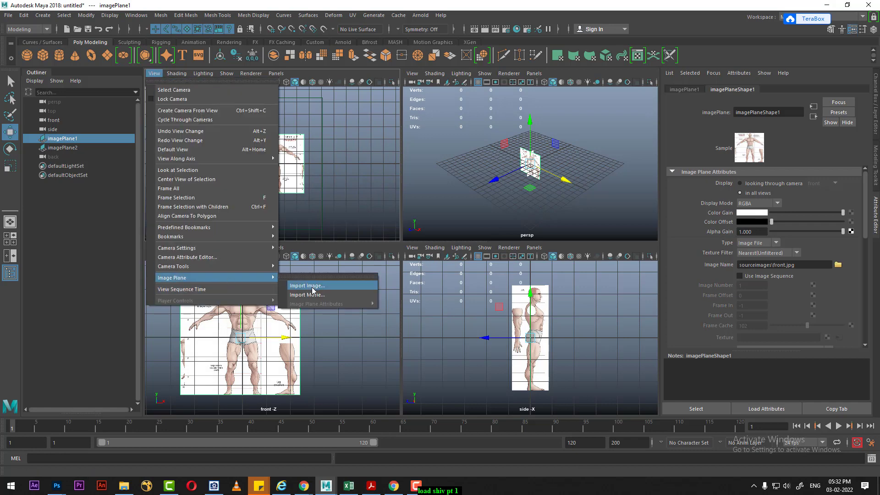
click(313, 288)
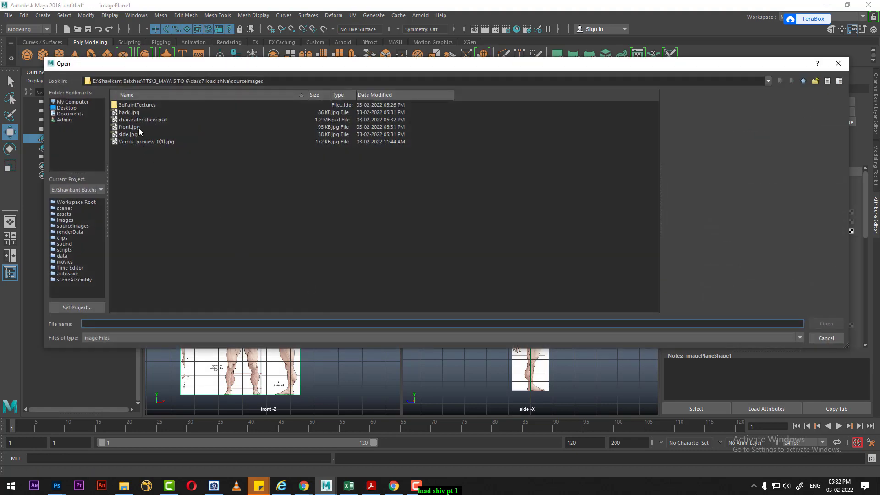
double_click(130, 113)
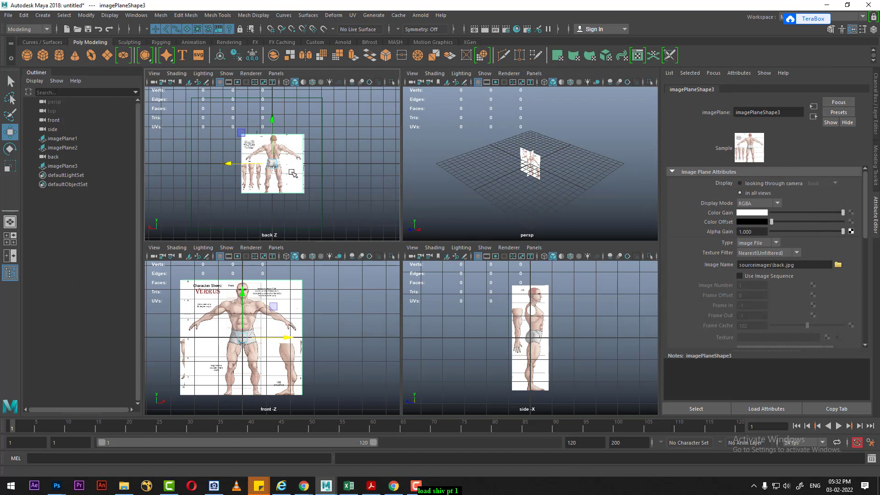
Frame the head in the maximized back view and shift imagePlane3 sideways along X.
scroll(303, 197, up, 2)
scroll(296, 179, up, 2)
scroll(291, 165, up, 2)
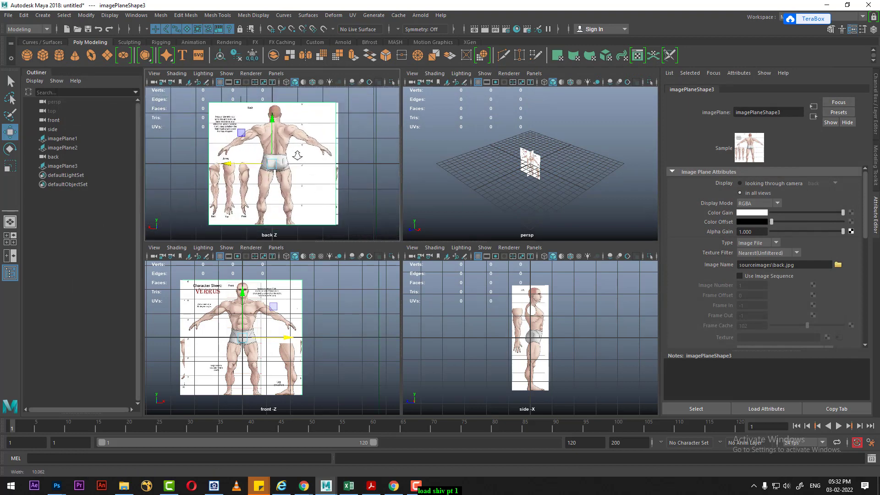
scroll(286, 152, up, 2)
scroll(289, 156, up, 1)
scroll(311, 136, up, 1)
scroll(307, 142, up, 2)
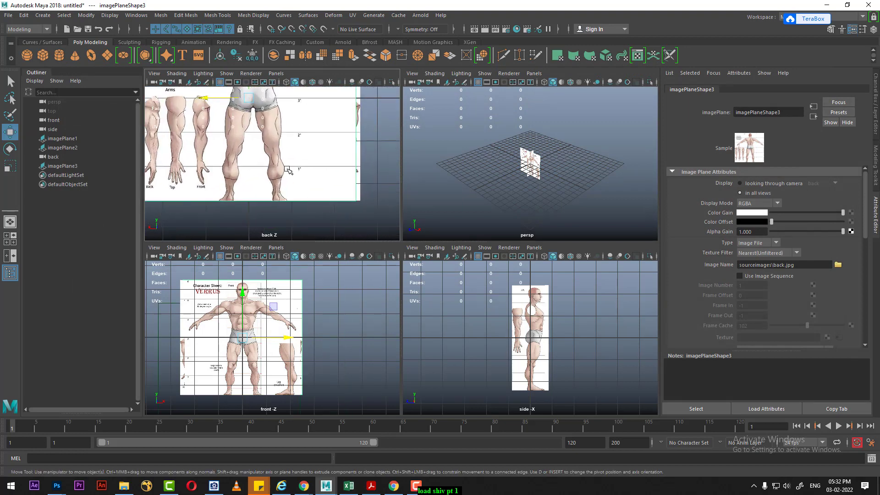
scroll(293, 170, up, 2)
alt+middle_drag(292, 169, 298, 213)
alt+middle_drag(297, 184, 303, 227)
key(space)
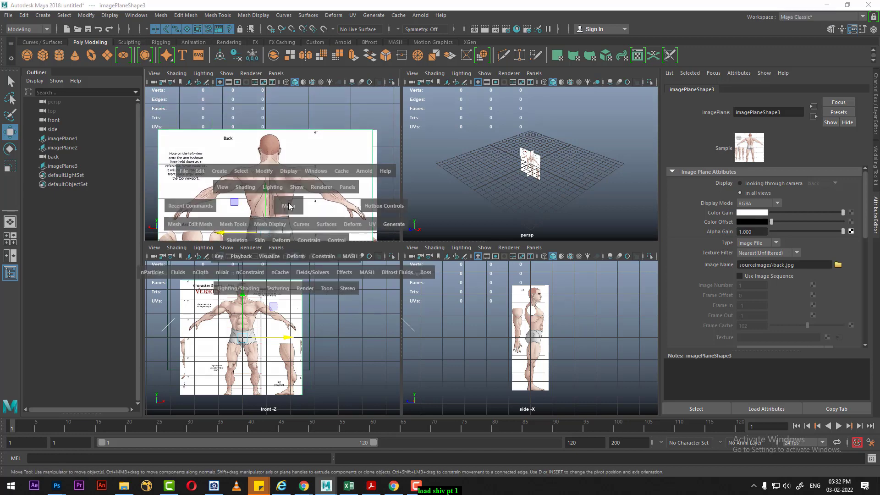
scroll(408, 264, down, 3)
drag(355, 321, 350, 321)
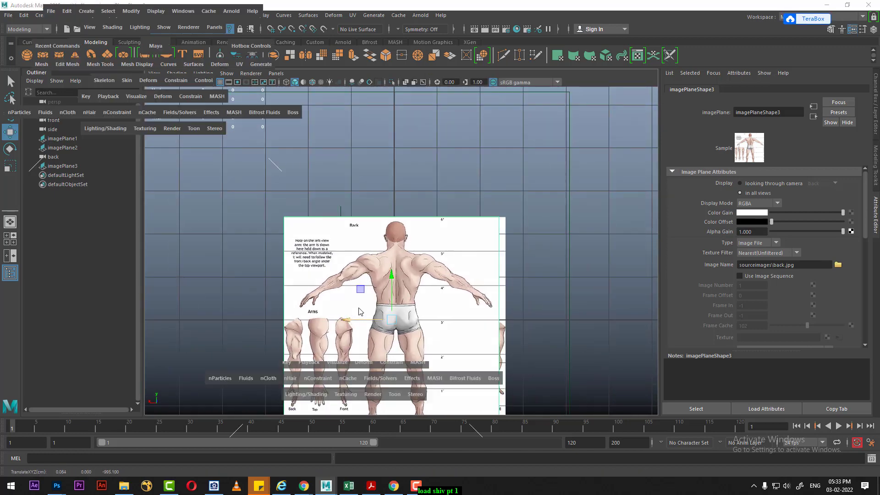
Return to the four-view layout and clear the selection.
key(space)
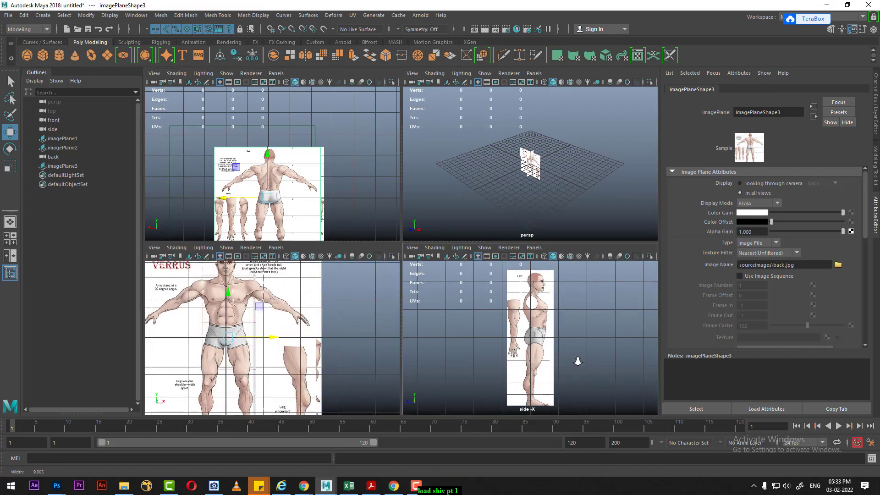
scroll(557, 342, up, 2)
click(556, 345)
Orbit around the image planes, then try raising the front and side planes and undo it.
key(space)
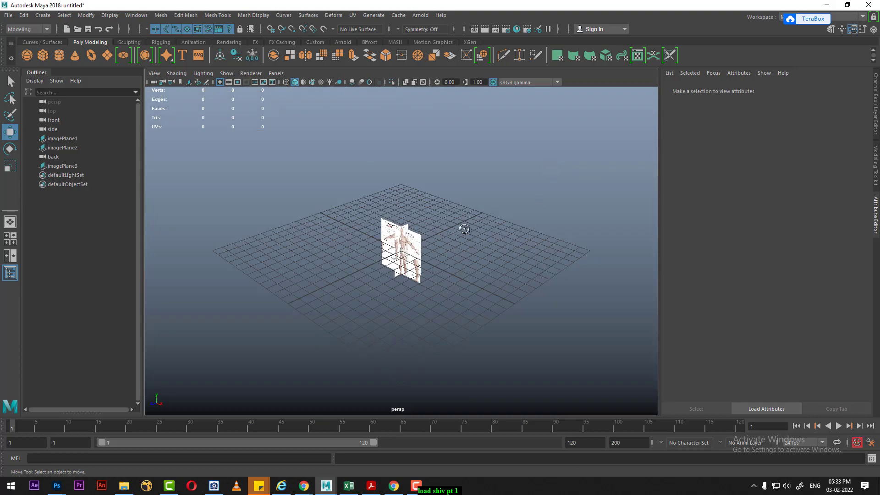
mouse_move(463, 228)
alt+mouse_down()
mouse_move(477, 163)
mouse_move(359, 338)
alt+mouse_up()
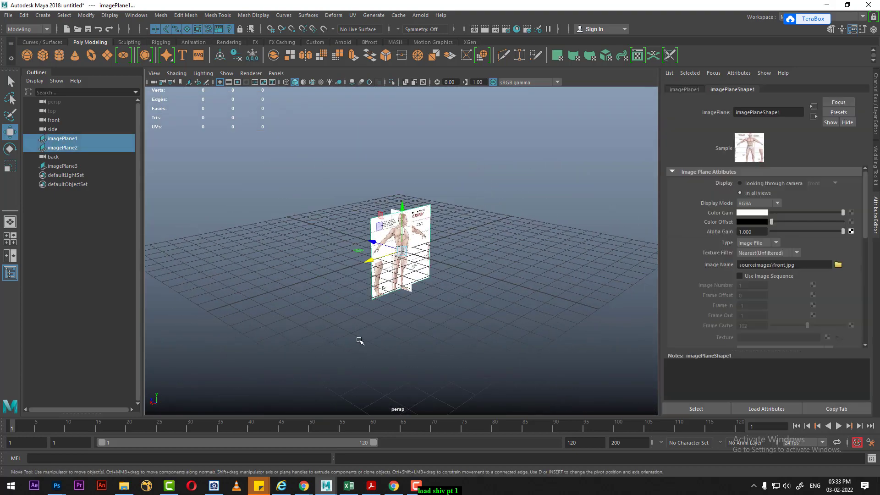
key(space)
key(space)
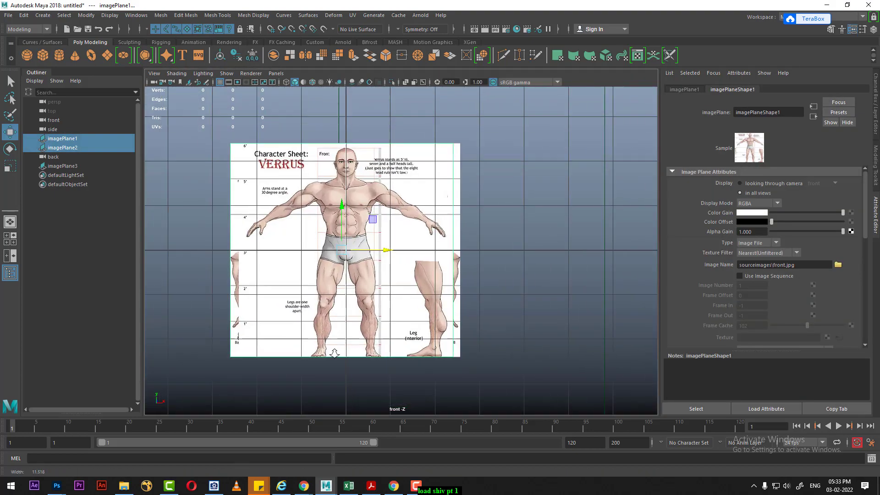
scroll(337, 202, up, 1)
drag(337, 202, 338, 153)
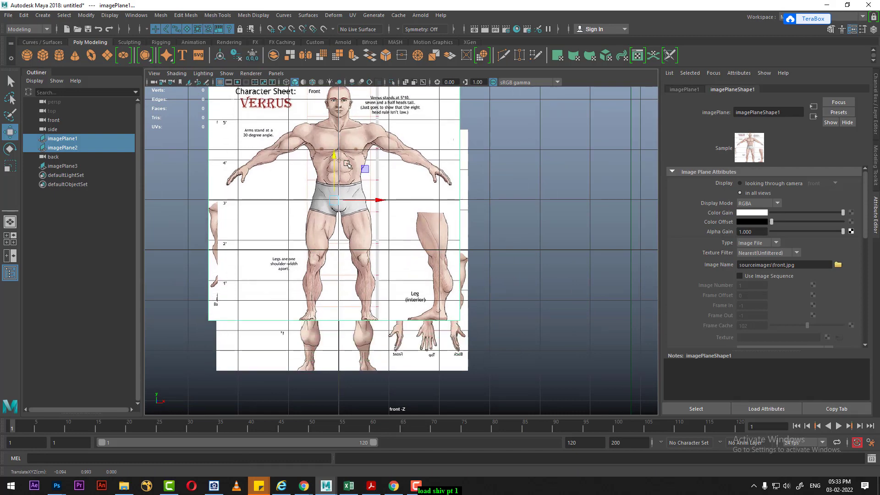
key(ctrl+z)
key(space)
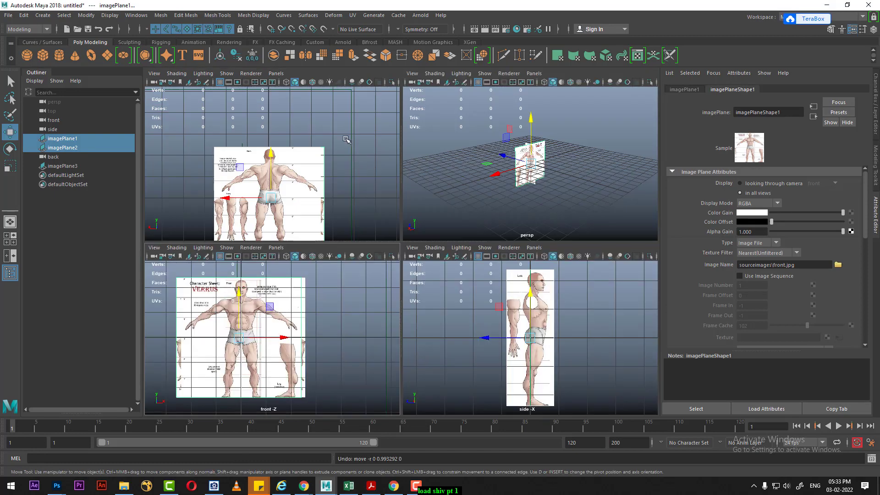
Frame the front view and reselect only the image planes, undoing another trial raise.
shift+click(281, 337)
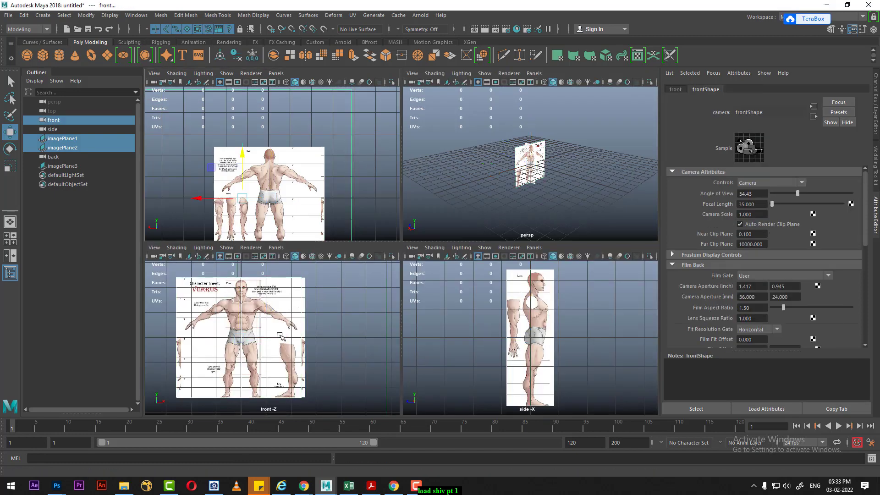
key(space)
scroll(302, 243, down, 3)
scroll(303, 243, down, 3)
key(space)
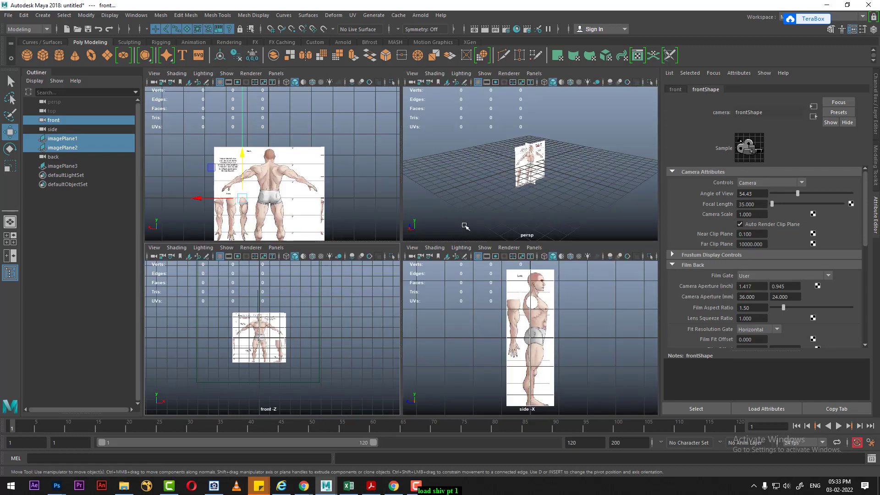
drag(573, 127, 504, 221)
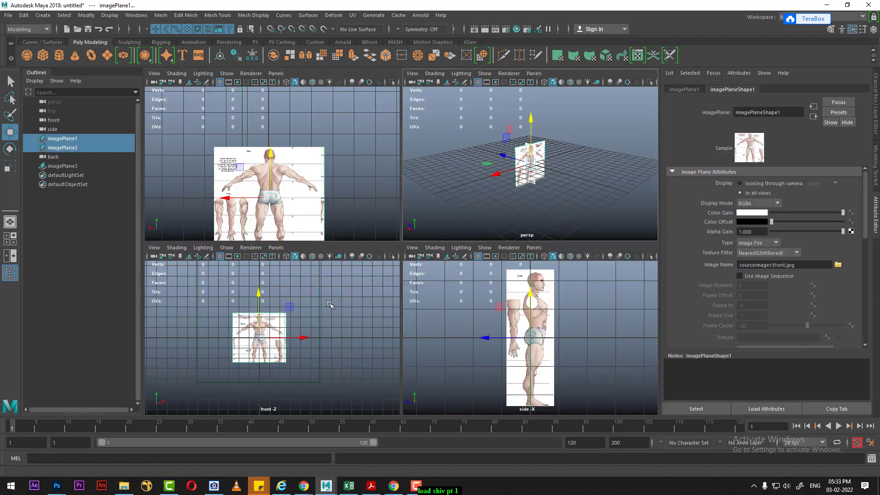
drag(259, 297, 258, 278)
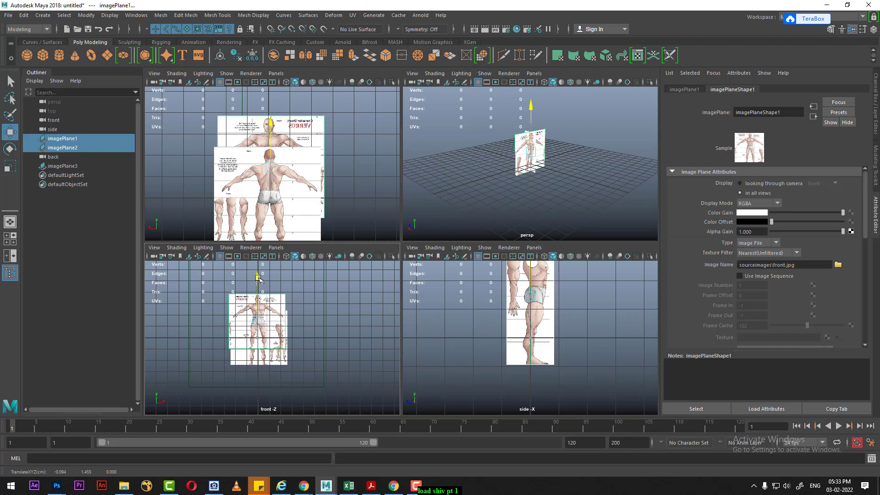
key(ctrl+z)
Add the back image plane to the selection and raise all three planes slightly.
scroll(257, 321, up, 3)
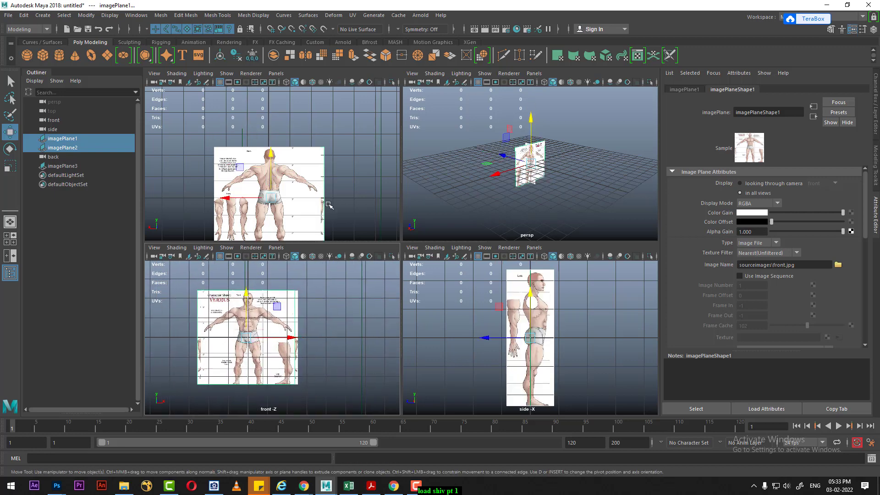
shift+click(297, 166)
drag(250, 290, 250, 243)
key(space)
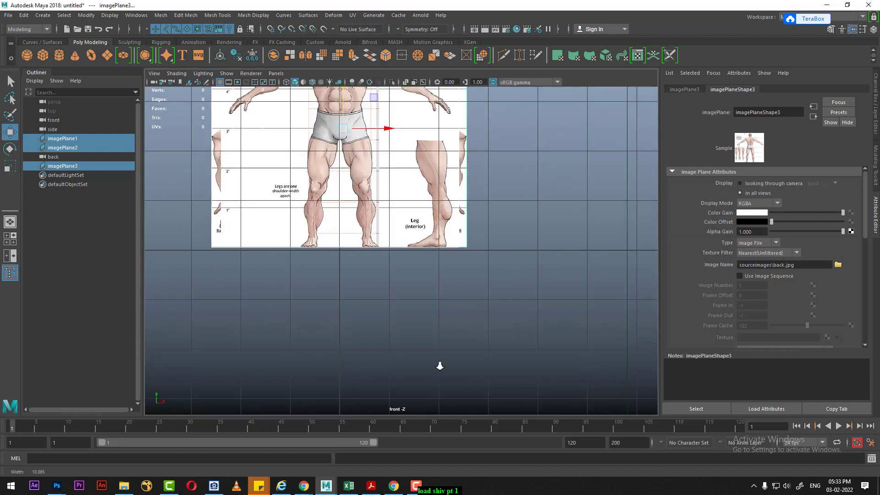
scroll(440, 366, up, 2)
alt+middle_drag(363, 74, 368, 139)
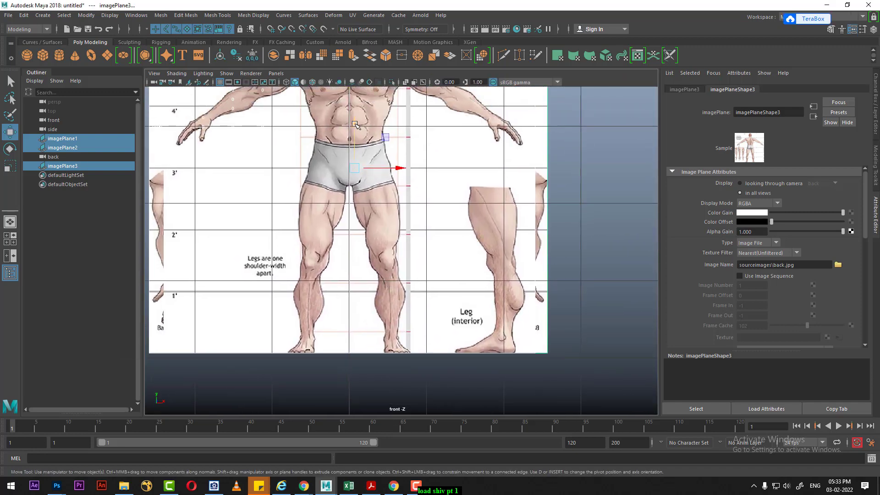
Fine-tune the three planes' height to Translate Y 2.441 and show the Channel Box/Layer Editor.
drag(356, 125, 362, 108)
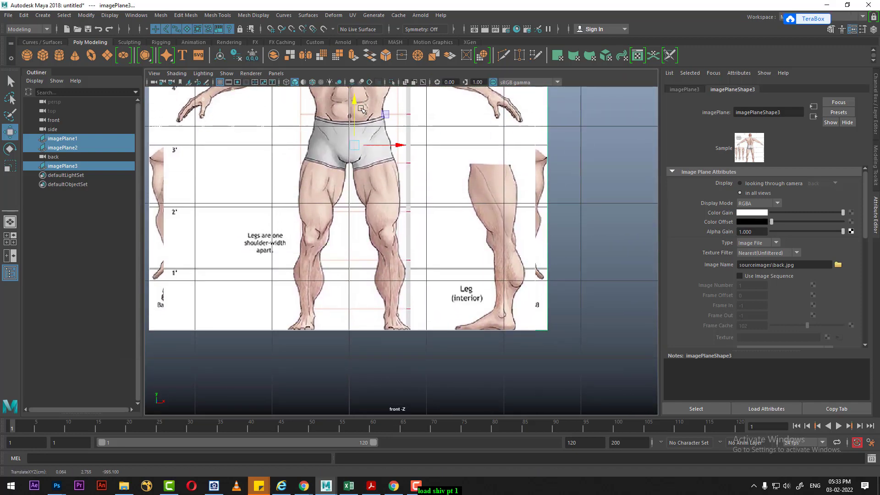
scroll(362, 109, down, 3)
drag(377, 153, 377, 163)
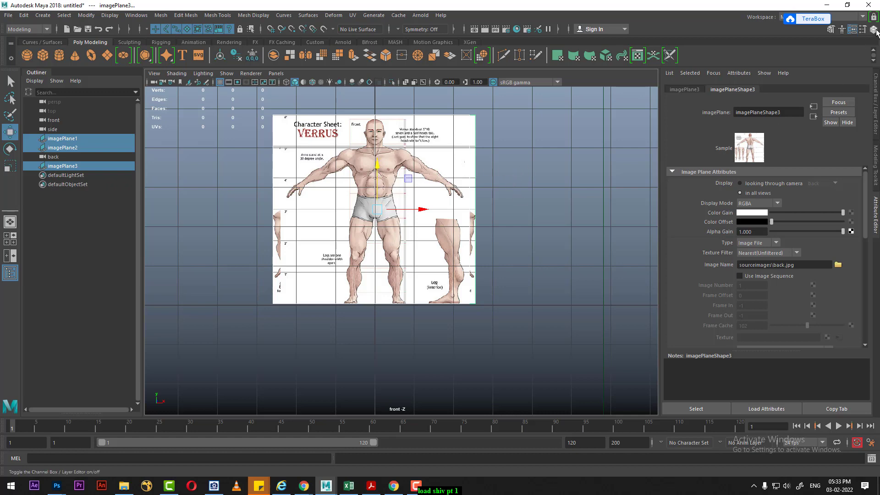
key(ctrl+a)
key(space)
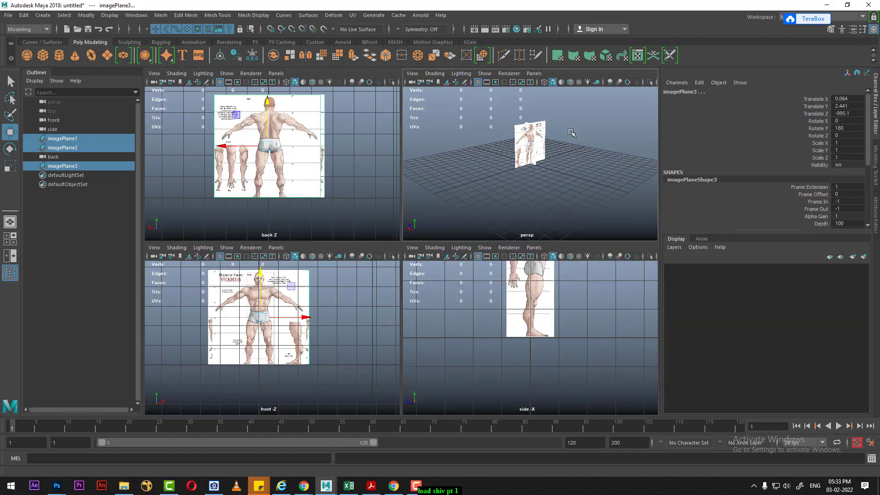
key(ctrl+z)
Create a display layer named Reference with Reference display type, then start a Windows search.
click(865, 257)
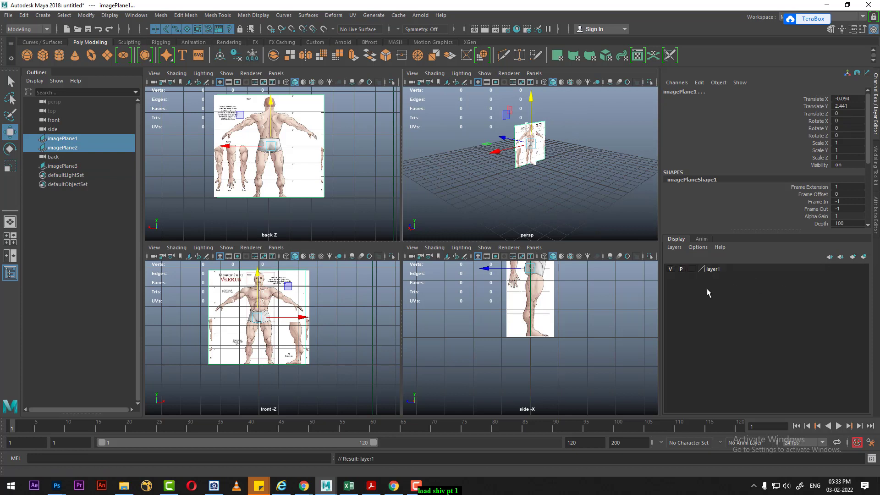
click(691, 270)
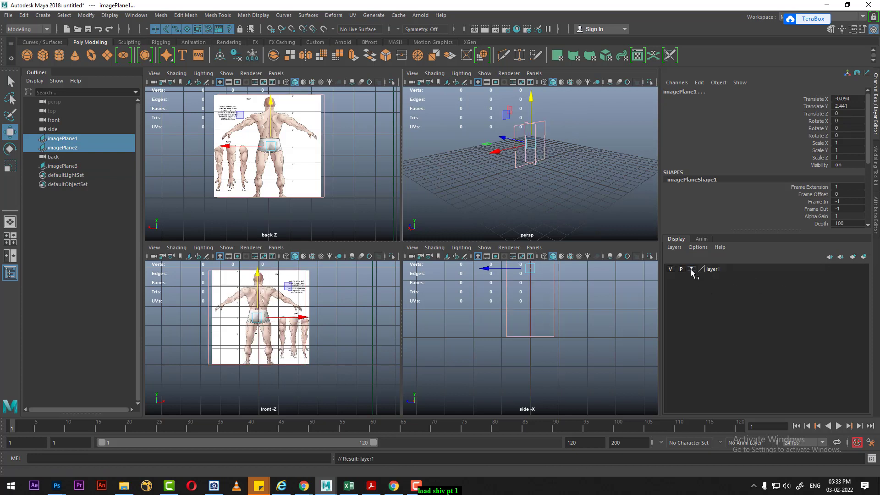
double_click(717, 271)
double_click(516, 192)
text(Reference)
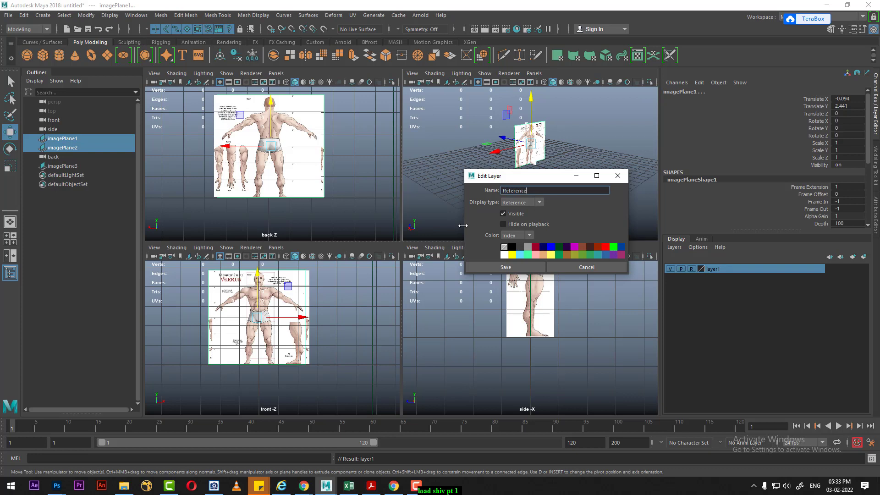
click(493, 268)
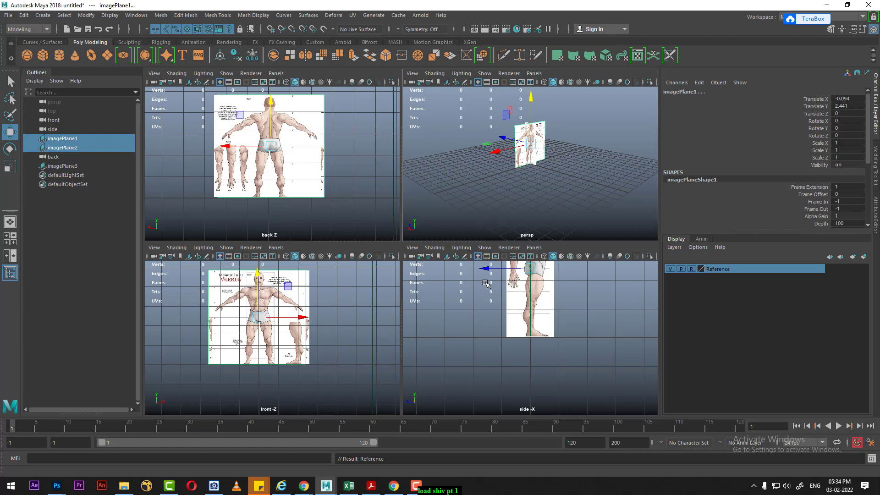
key(super)
Launch Chrome, open the bookmarked architectural showreel video and pause it.
text(ch)
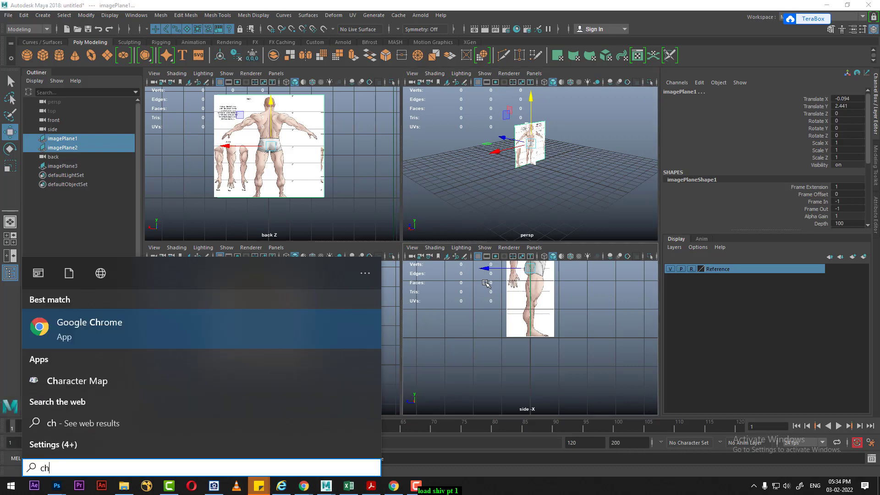
click(149, 315)
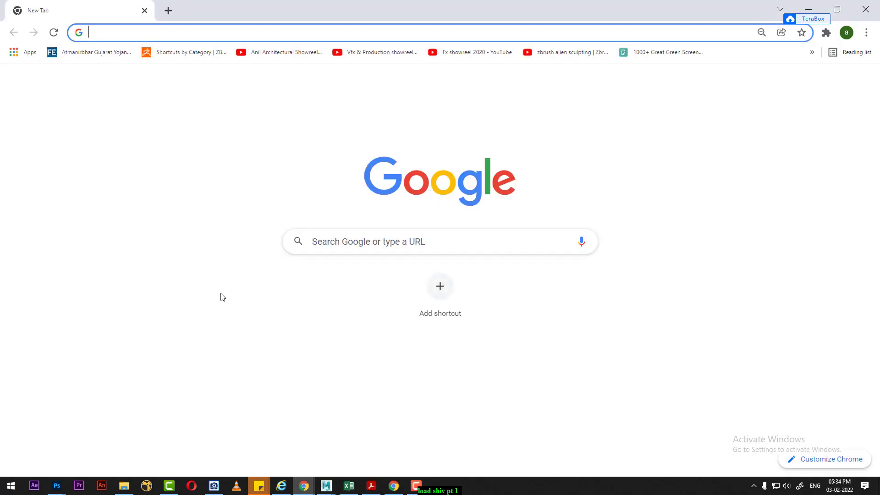
click(279, 54)
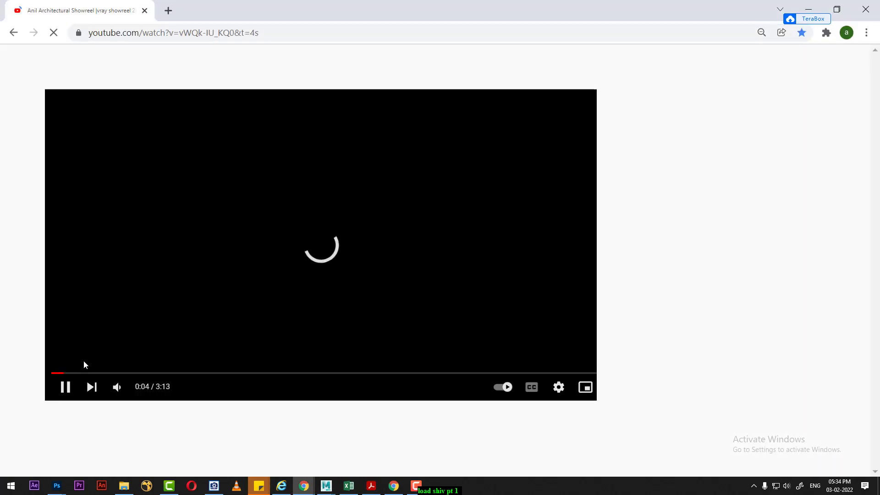
click(64, 391)
scroll(102, 362, down, 1)
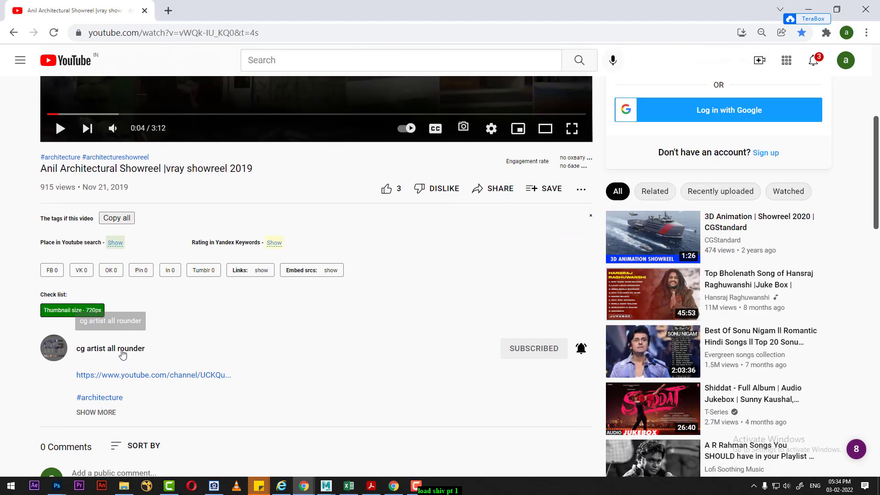
Search the video's channel uploads for 'cartoon character'.
click(119, 353)
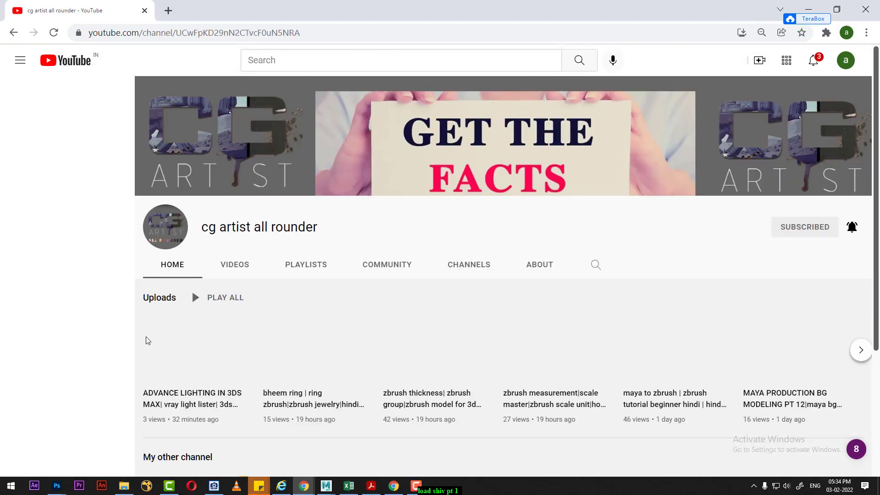
click(233, 264)
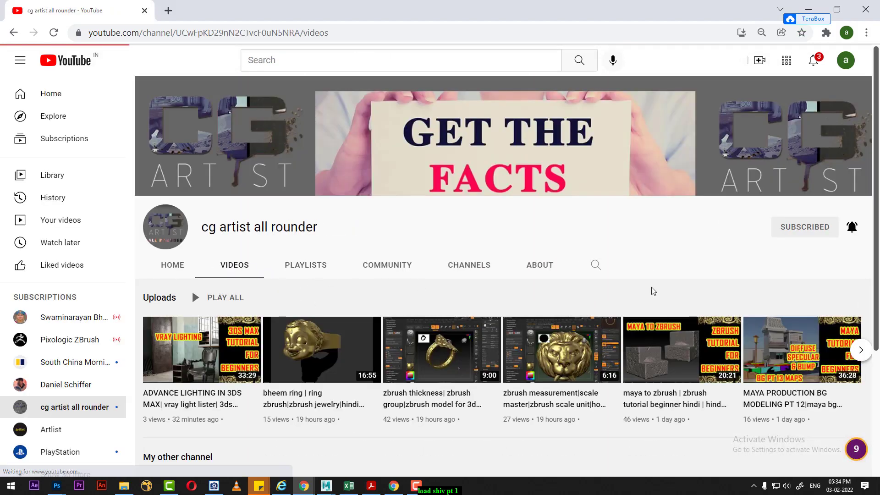
click(595, 265)
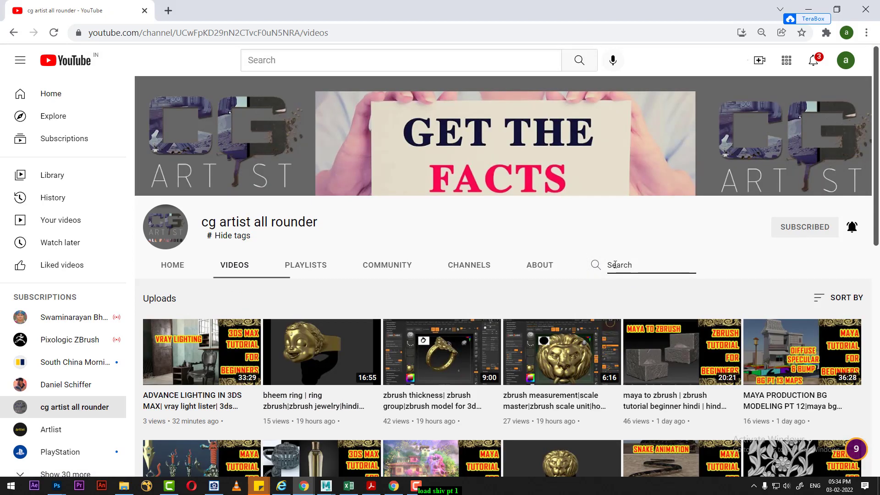
text(cartoon character)
key(Return)
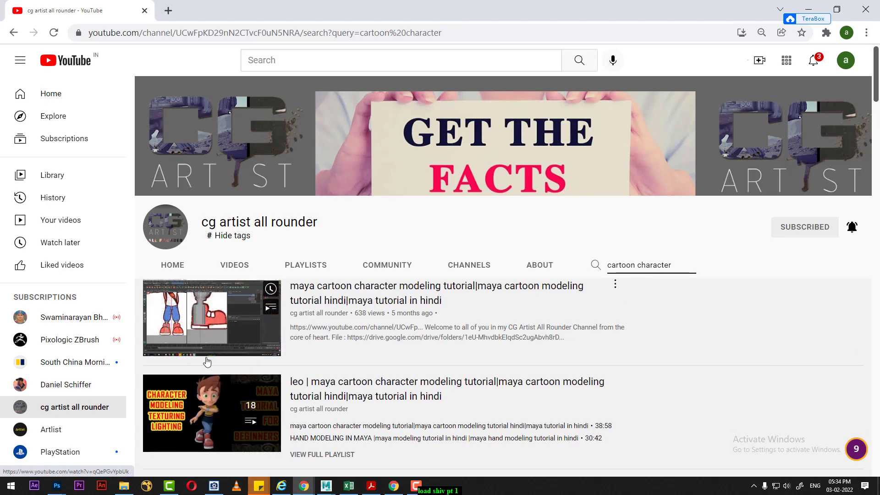
Open the leo cartoon character modeling tutorial, play it and pause at 0:03.
scroll(206, 349, down, 3)
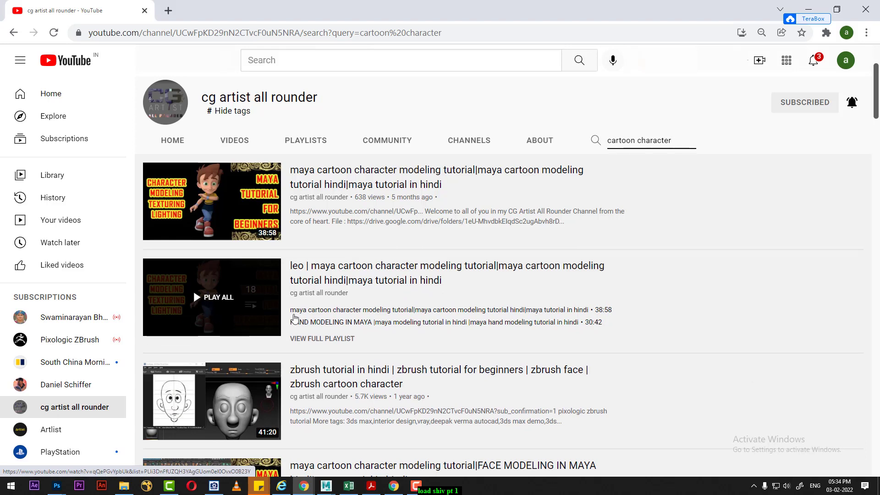
scroll(455, 294, down, 2)
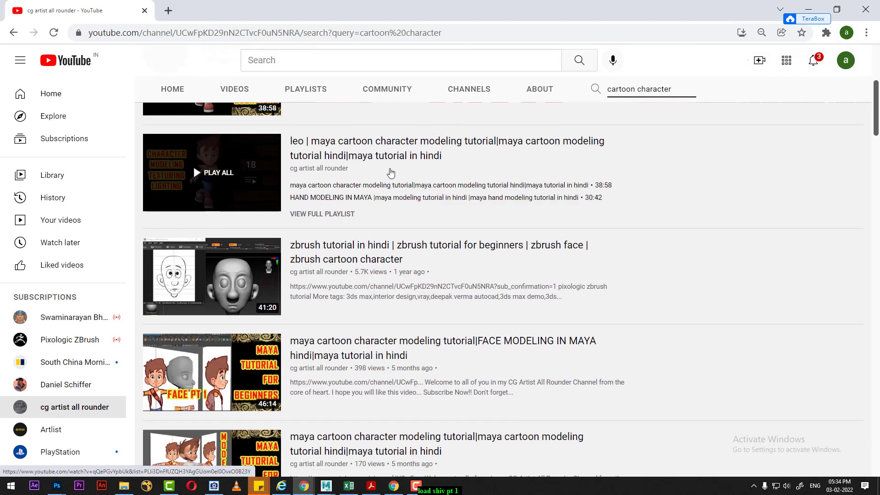
click(392, 174)
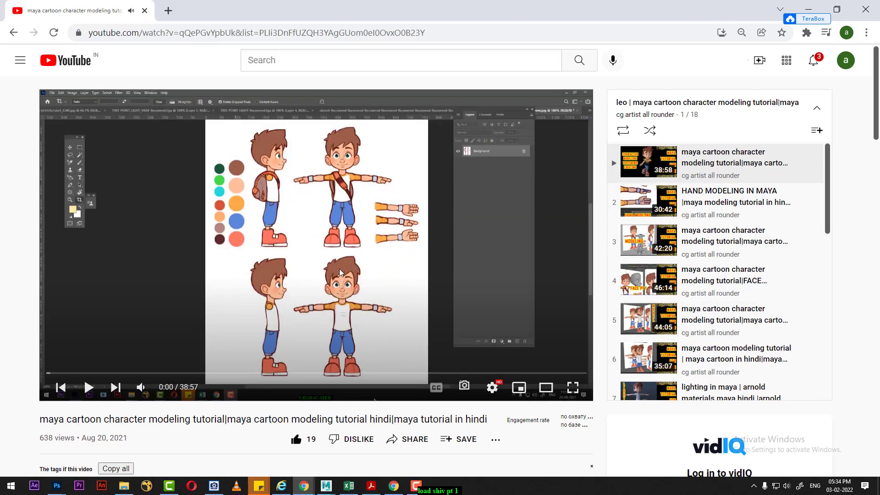
click(339, 268)
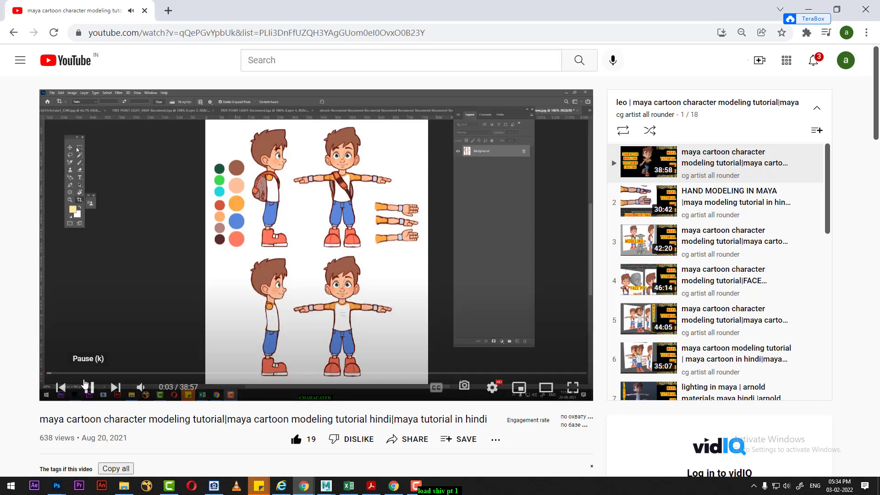
click(319, 372)
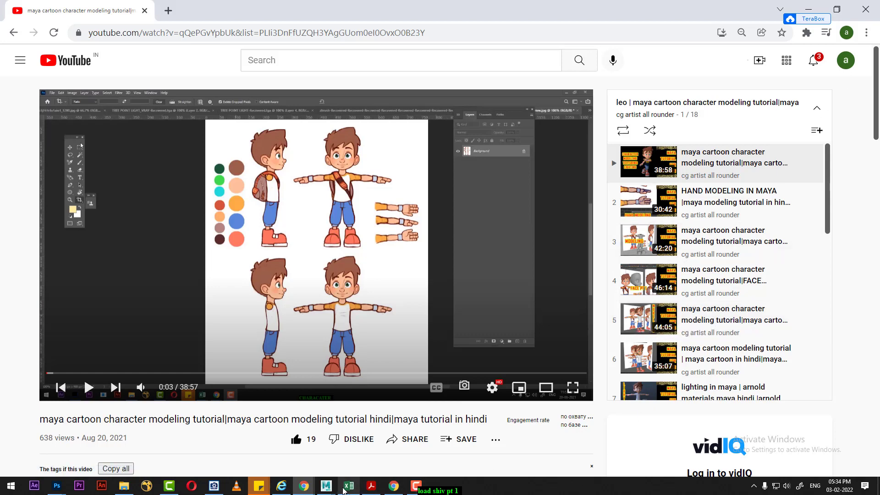
click(326, 486)
Return to Maya and zoom the front view to fill the workspace.
click(359, 457)
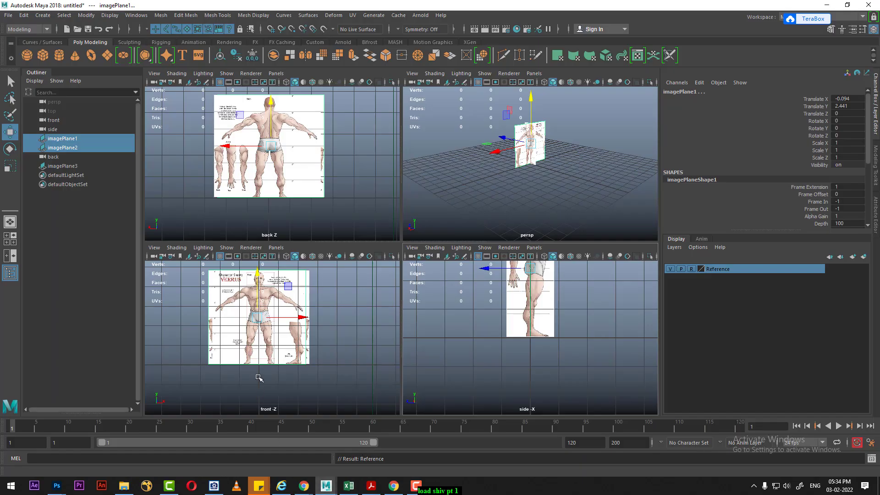
scroll(259, 378, up, 3)
scroll(280, 373, up, 3)
scroll(303, 370, up, 3)
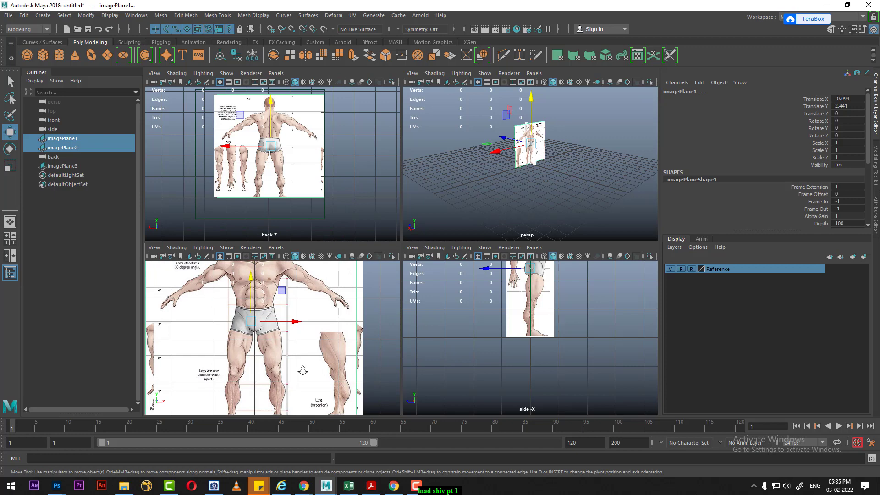
scroll(302, 372, up, 2)
scroll(301, 376, up, 2)
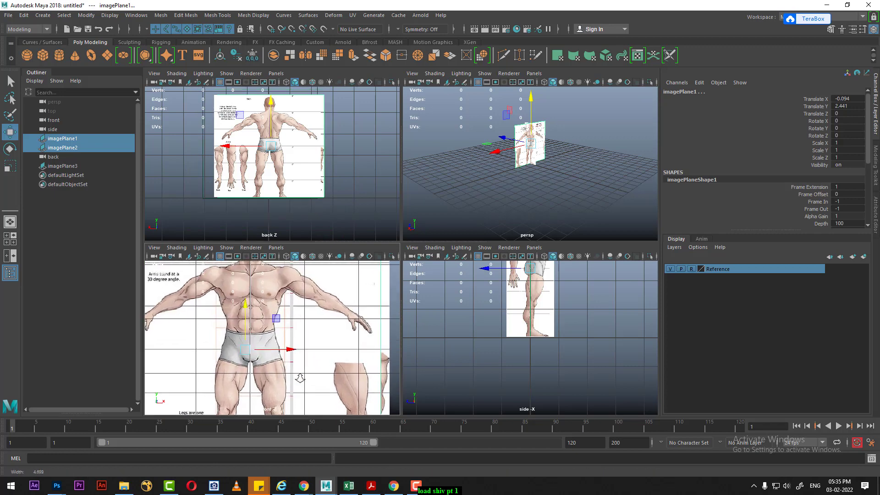
scroll(301, 380, down, 3)
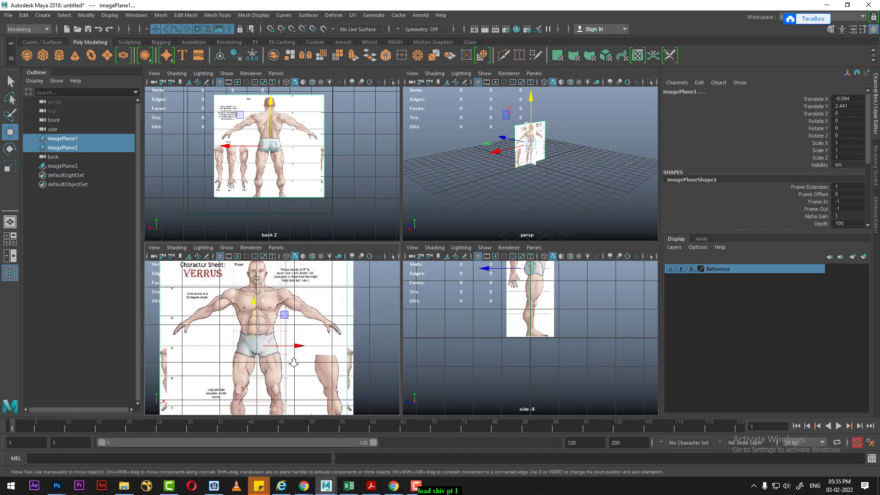
scroll(280, 363, up, 1)
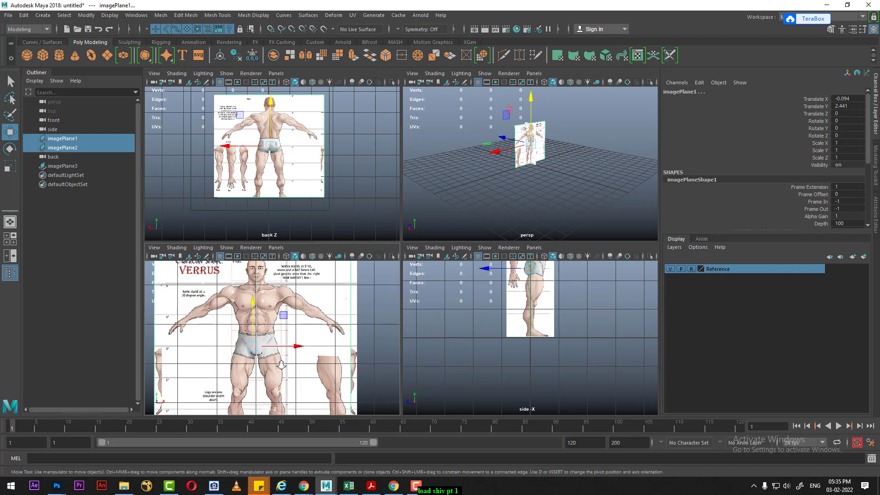
key(space)
scroll(463, 292, down, 3)
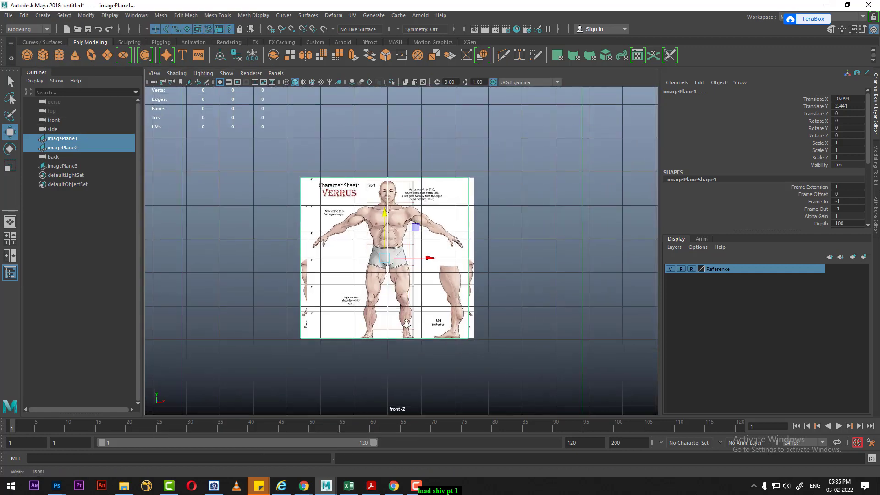
scroll(464, 292, up, 1)
scroll(464, 292, up, 1)
Create a test polygon sphere, inspect it in perspective, then delete it.
click(463, 292)
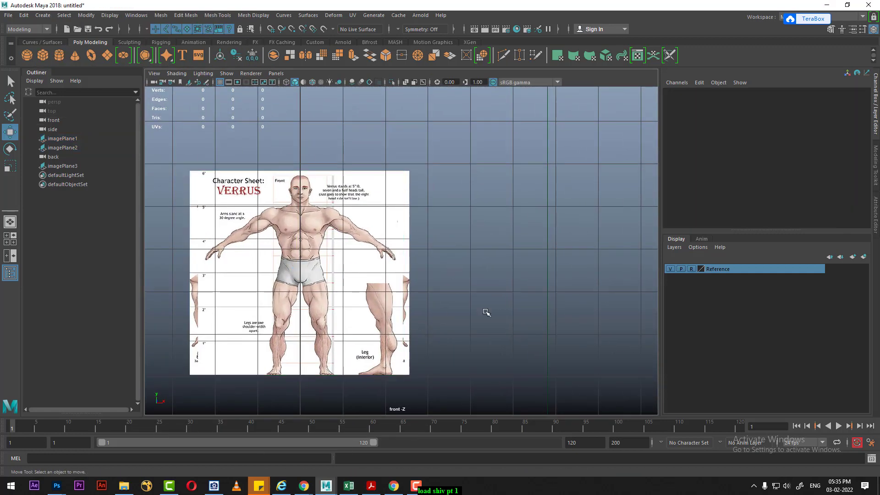
shift+right_click(453, 231)
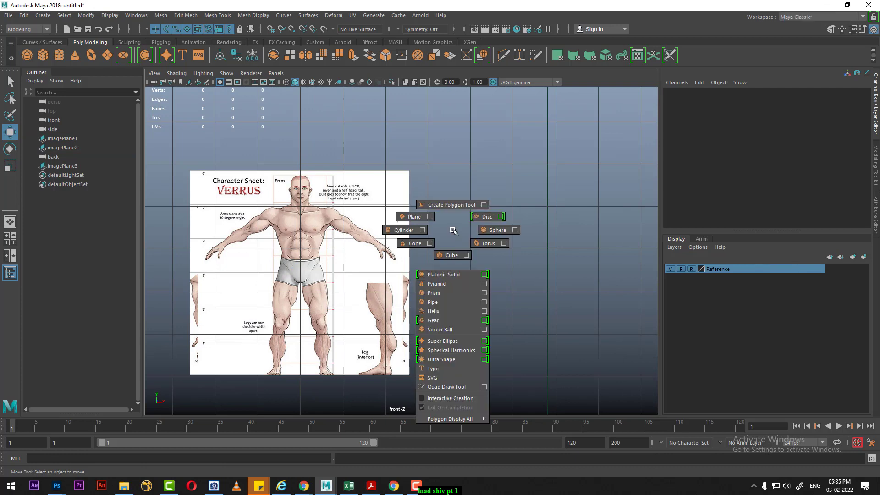
shift+right_drag(453, 230, 486, 230)
alt+right_drag(312, 305, 307, 358)
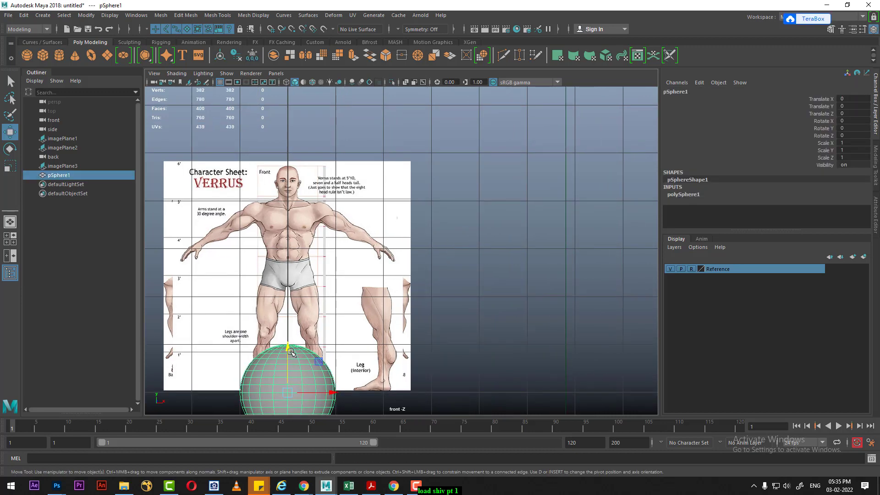
key(space)
drag(526, 289, 538, 178)
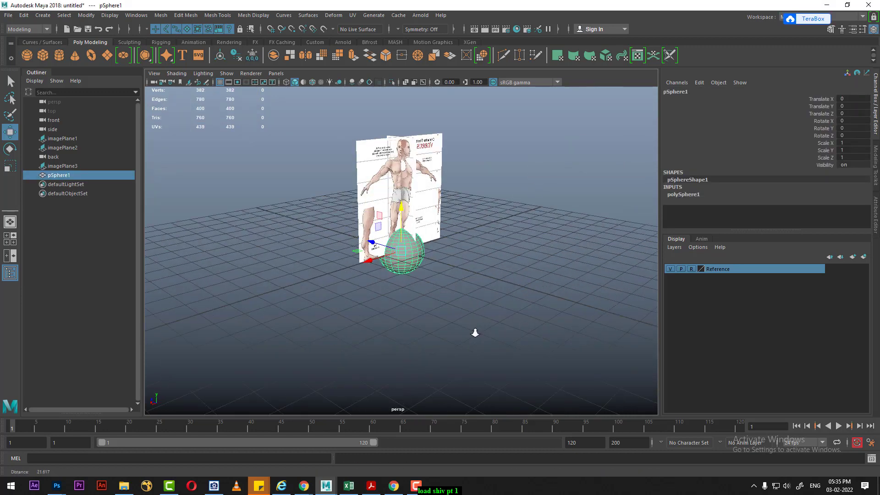
scroll(475, 333, up, 3)
scroll(448, 315, up, 2)
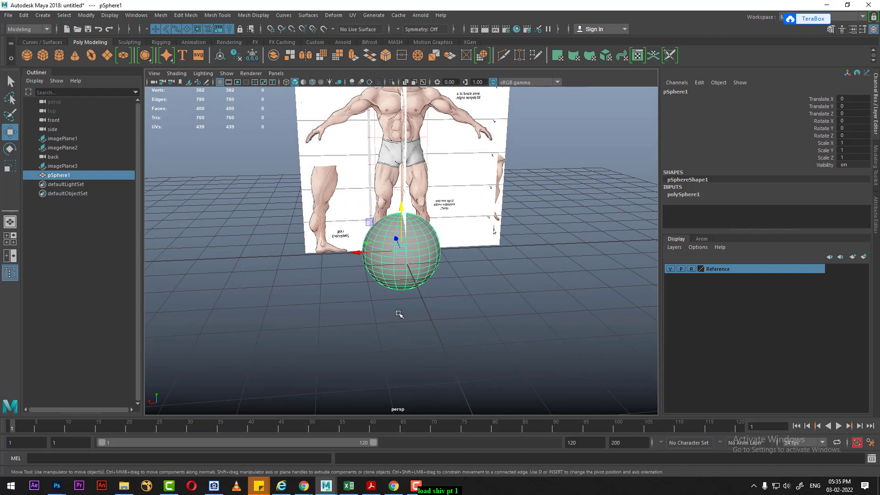
alt+drag(401, 264, 411, 275)
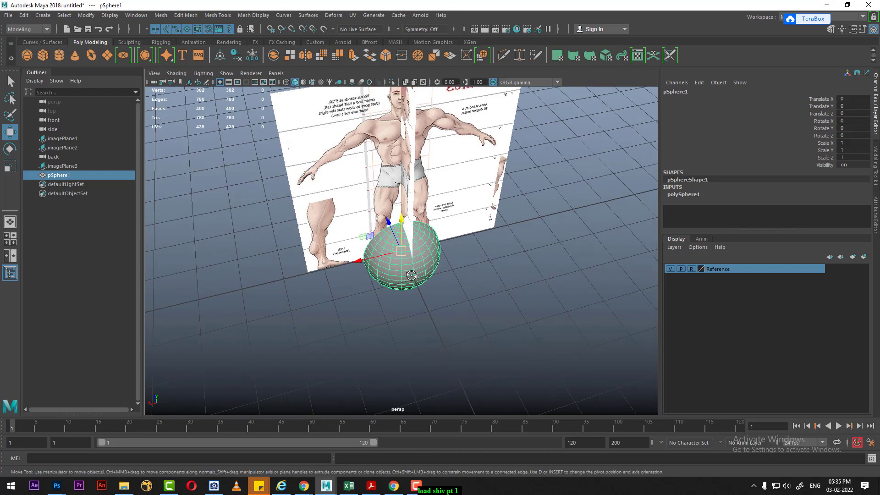
key(Delete)
Create a polygon cube and smooth it into a ball with 3 divisions.
shift+right_click(503, 290)
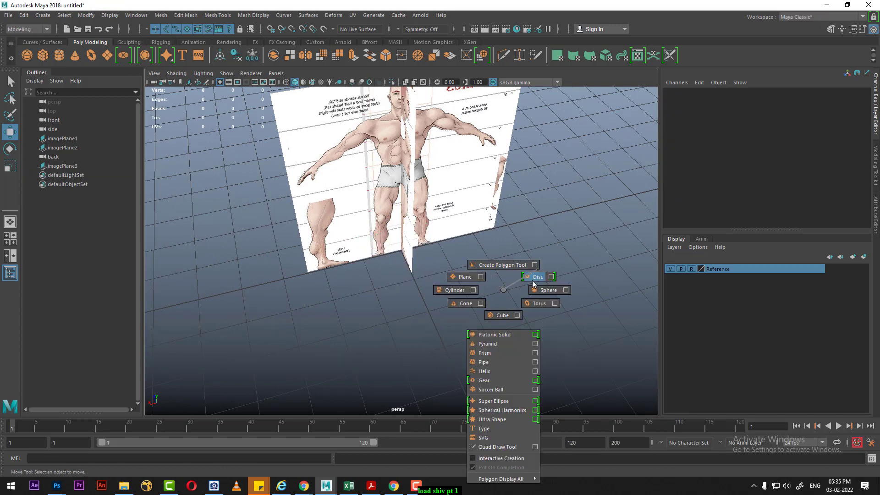
shift+right_drag(533, 283, 503, 316)
scroll(472, 299, up, 3)
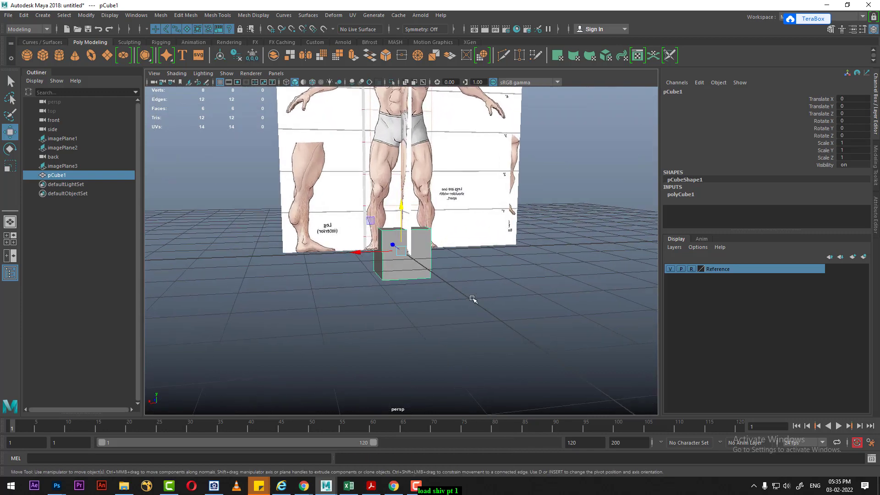
shift+right_drag(542, 189, 542, 244)
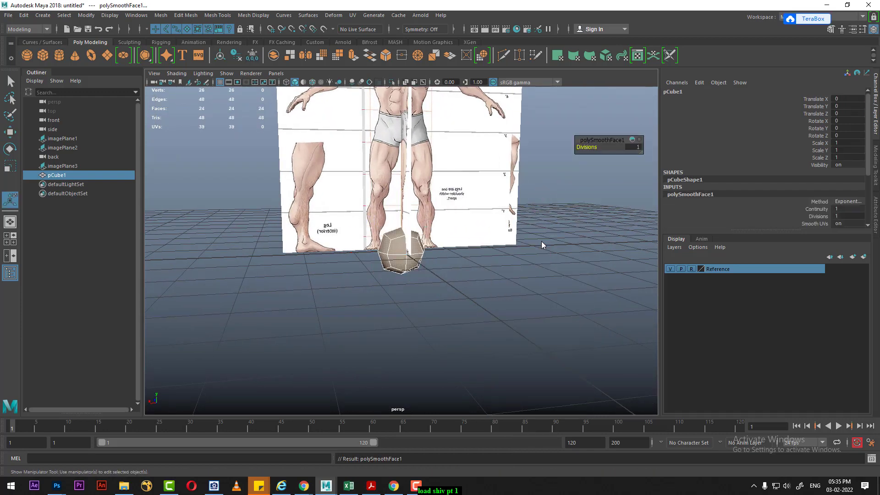
click(587, 147)
middle_drag(587, 147, 596, 144)
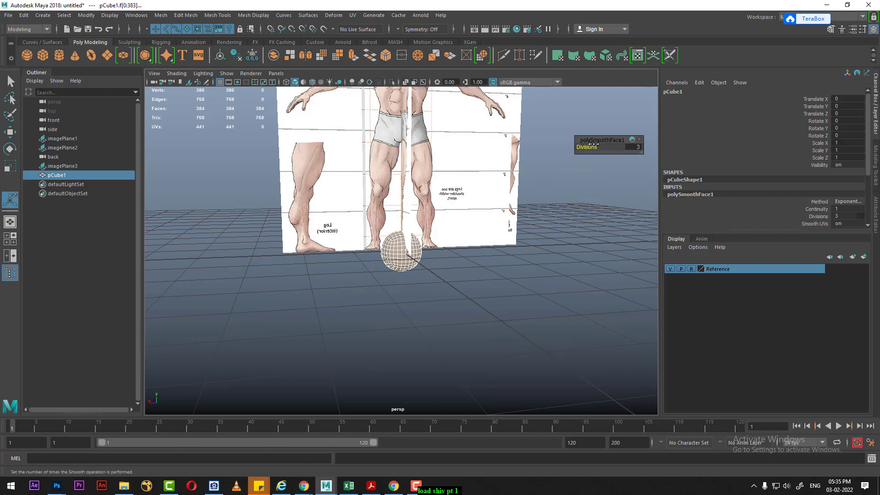
click(554, 285)
Switch to the Move tool, maximize the front view and select the smoothed ball.
key(w)
key(space)
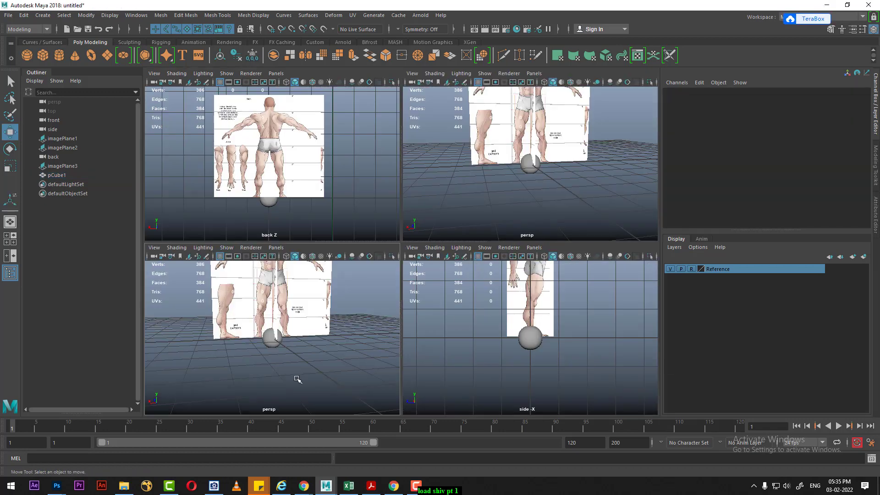
key(space)
drag(309, 362, 310, 389)
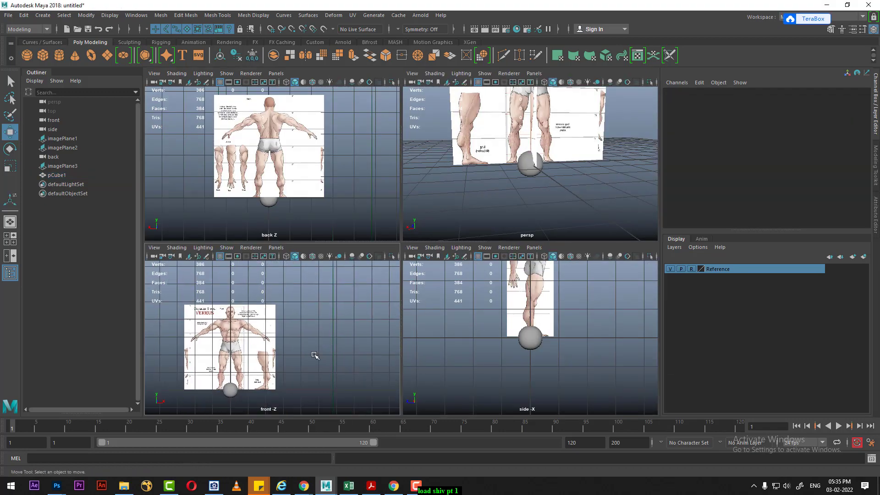
key(space)
click(367, 299)
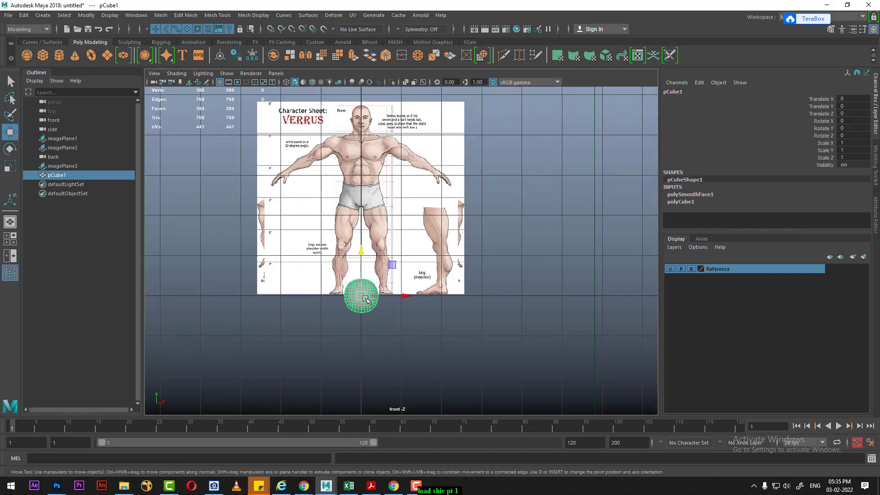
Raise the ball onto the character's head at Translate Y 4.333.
scroll(367, 299, up, 2)
drag(362, 302, 363, 138)
alt+middle_drag(362, 137, 385, 304)
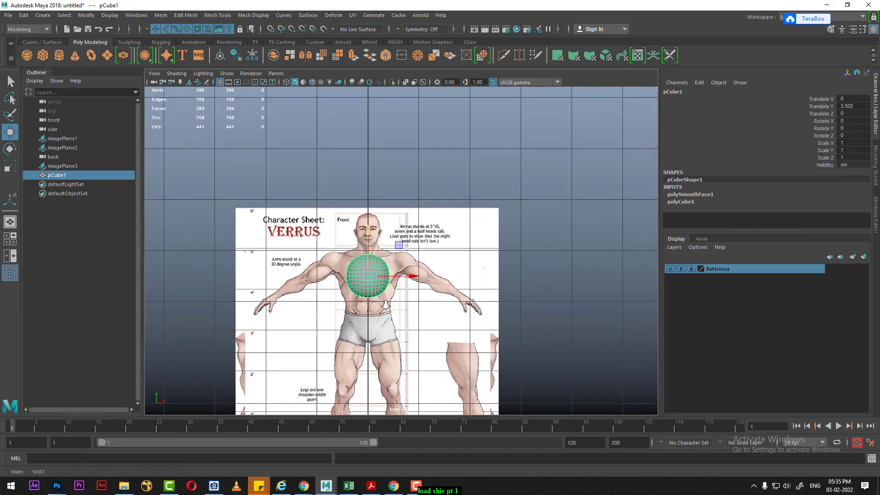
scroll(405, 249, up, 1)
drag(362, 242, 363, 188)
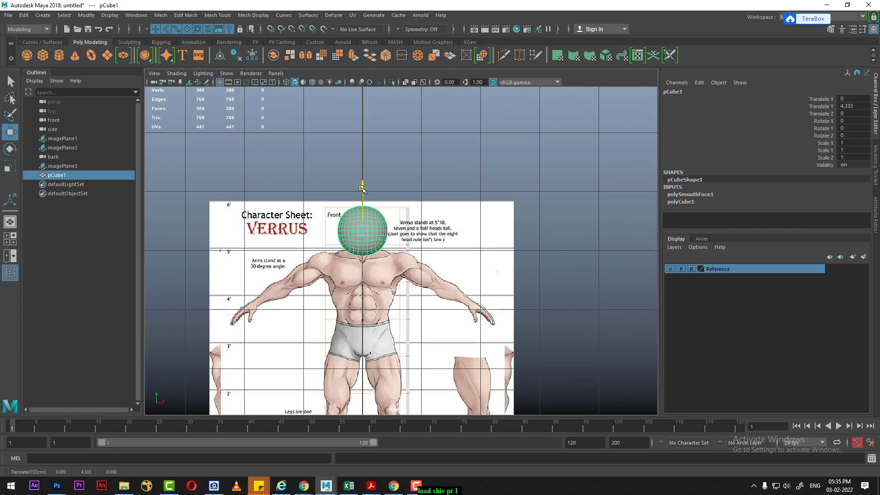
scroll(379, 197, up, 1)
scroll(380, 198, up, 1)
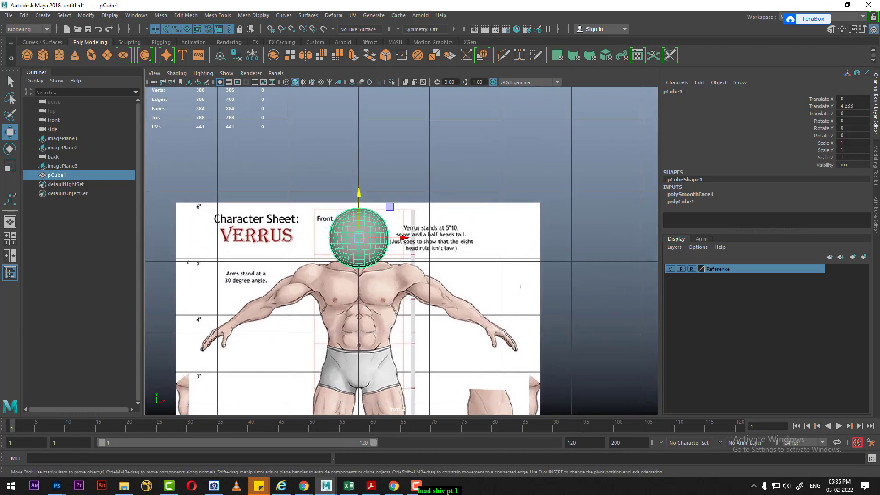
click(124, 42)
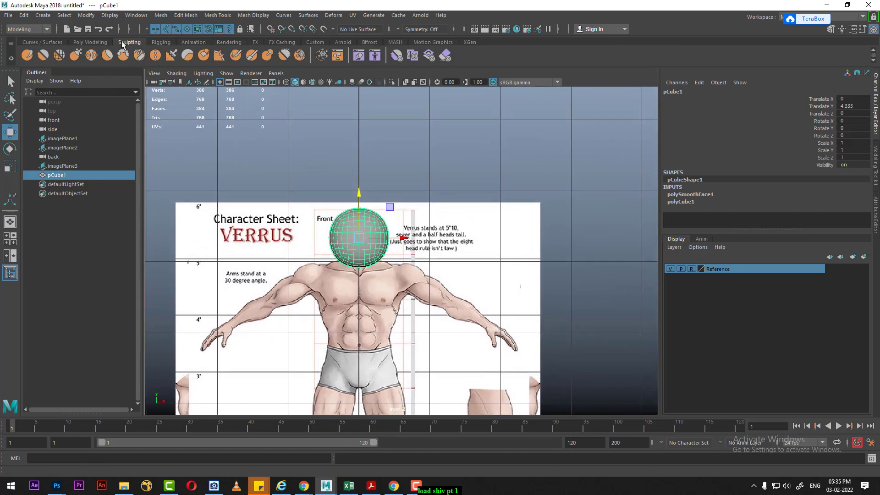
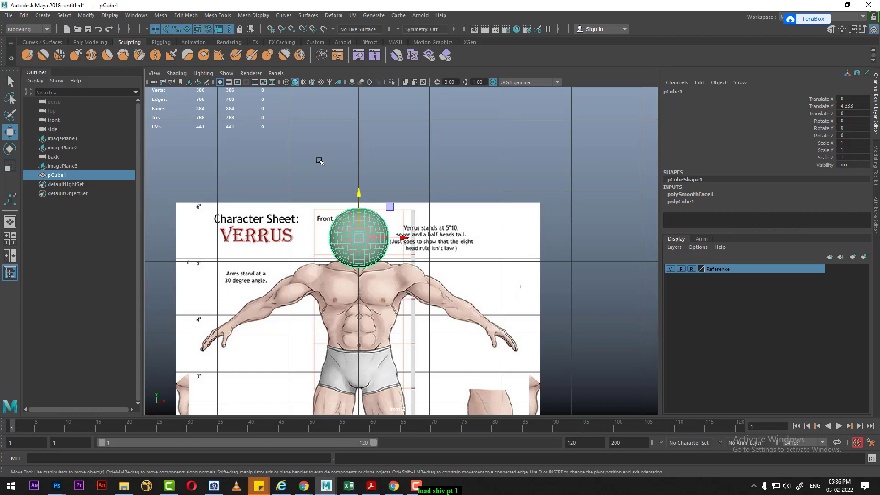
Zoom into the front view and activate the Grab brush with its Tool Settings shown.
scroll(374, 190, up, 2)
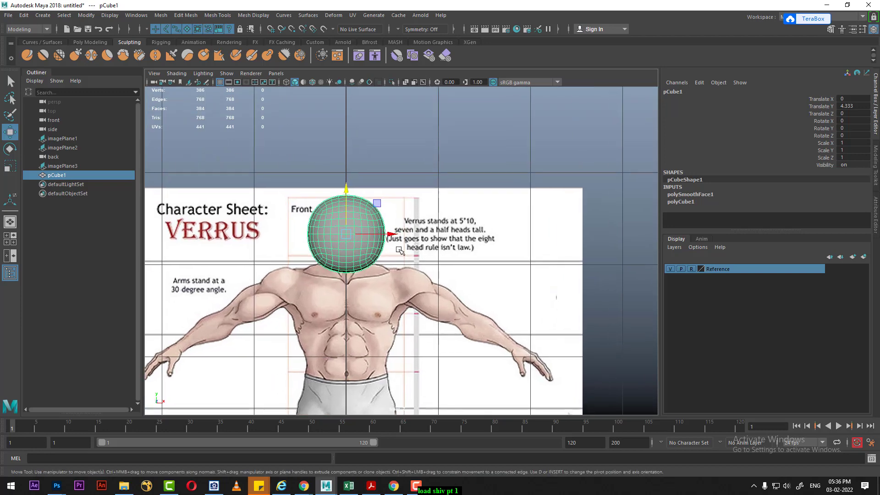
scroll(374, 190, up, 2)
scroll(373, 190, up, 2)
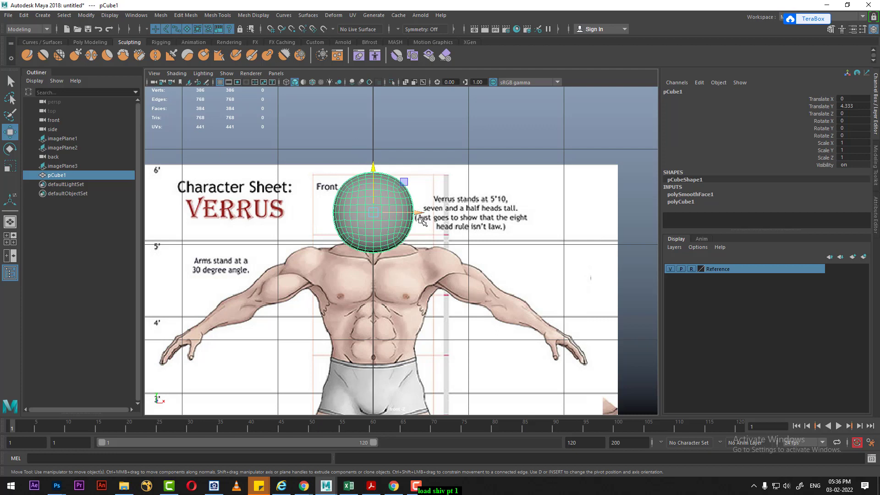
double_click(77, 56)
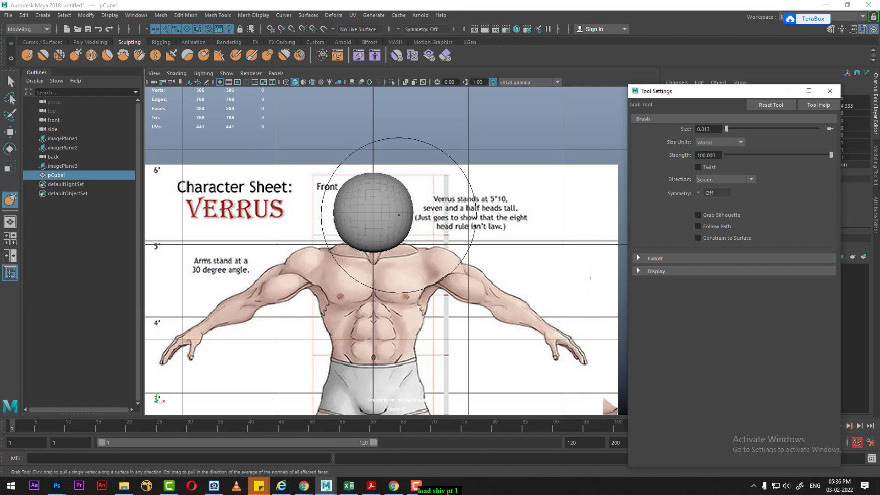
Shrink the Grab brush, undo the stray pull on the head, and expand Display options.
drag(411, 219, 419, 169)
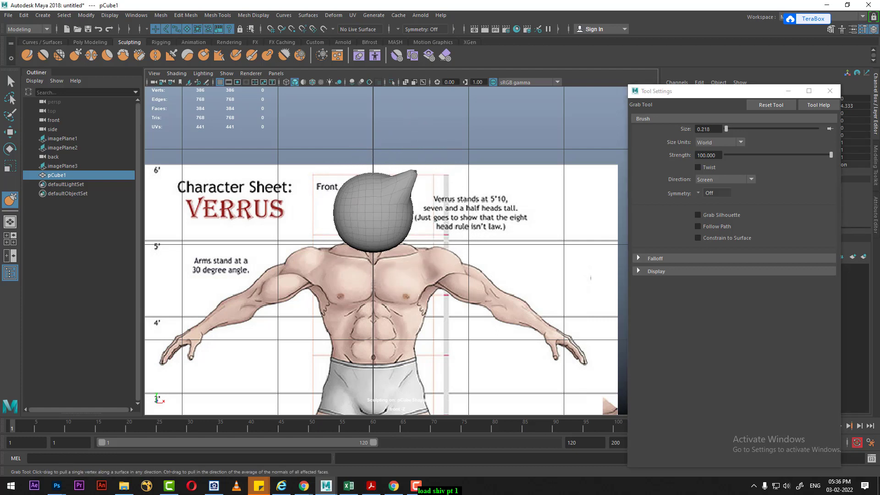
key(ctrl+z)
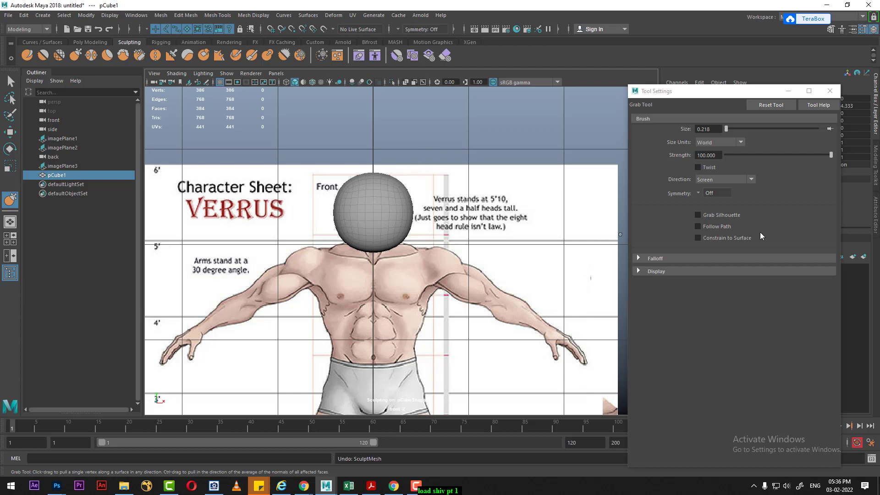
click(669, 272)
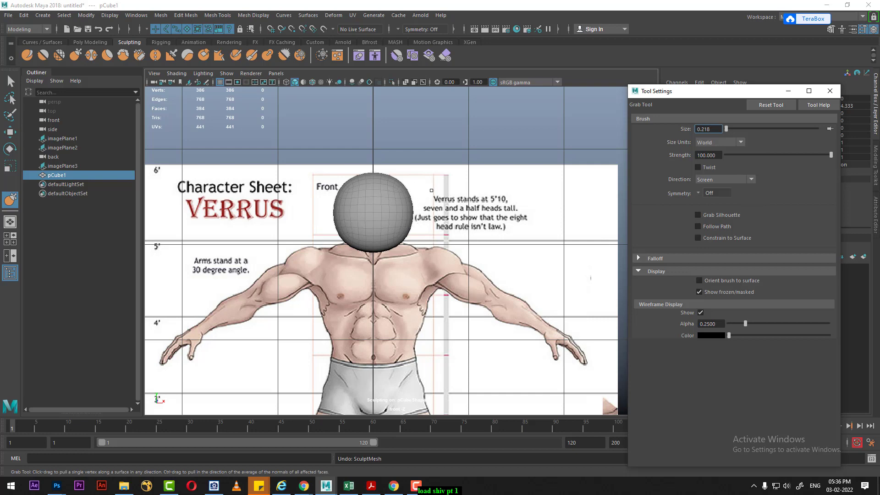
scroll(449, 188, up, 1)
right_click(451, 178)
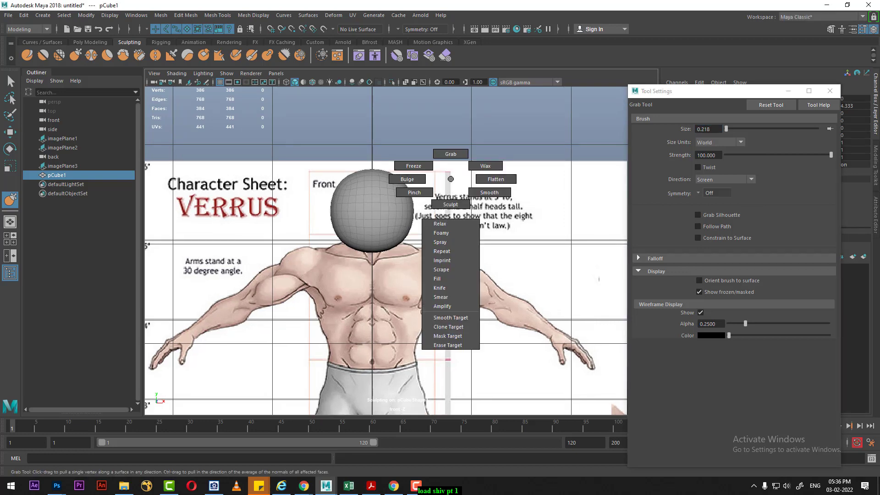
click(451, 179)
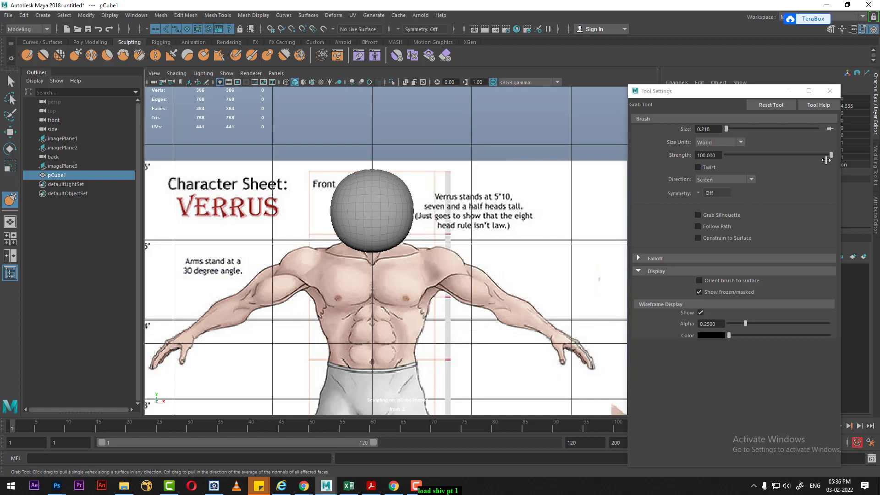
Expand Falloff, reset brush size to 25, and switch to the Sculpt brush at strength 15.
click(705, 260)
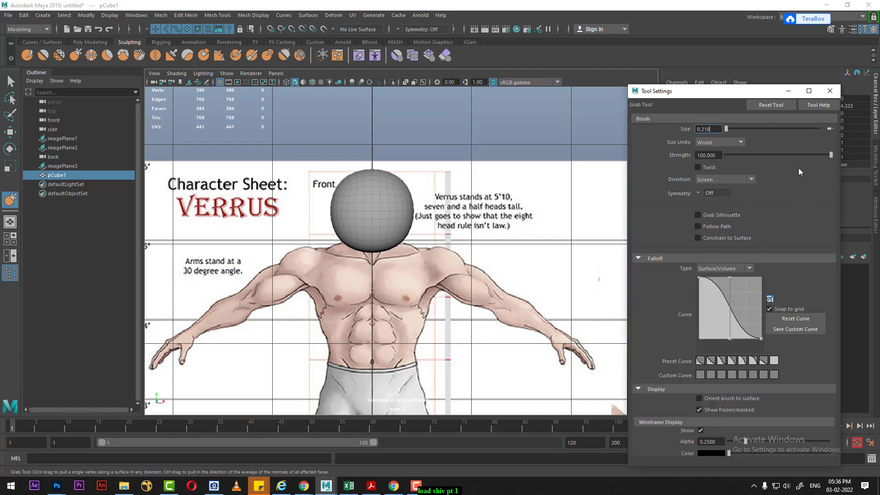
click(773, 106)
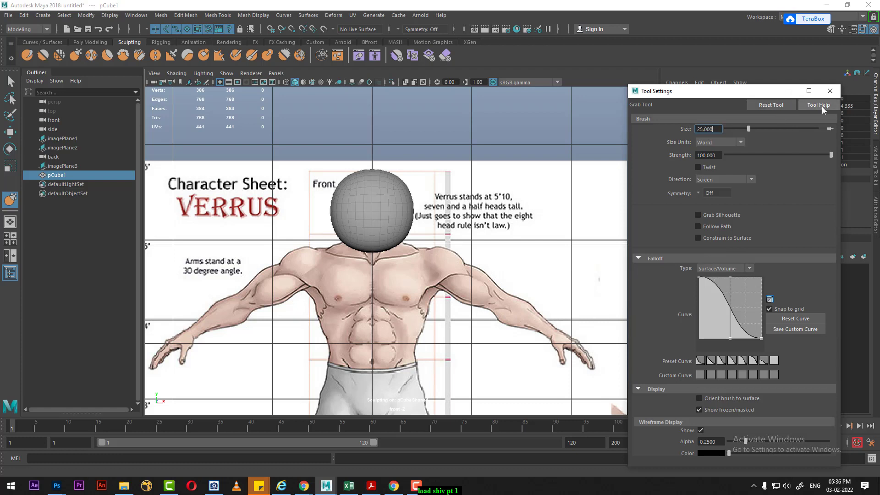
click(27, 55)
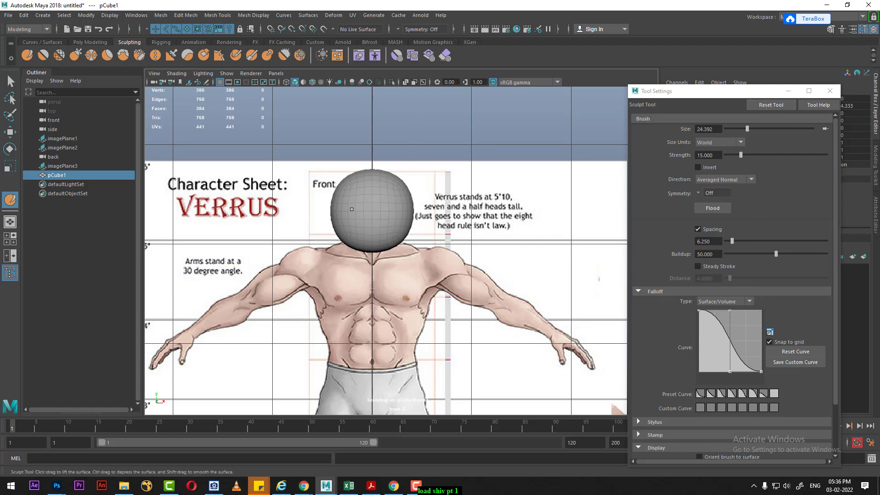
scroll(461, 261, down, 10)
scroll(461, 262, down, 3)
scroll(461, 262, down, 2)
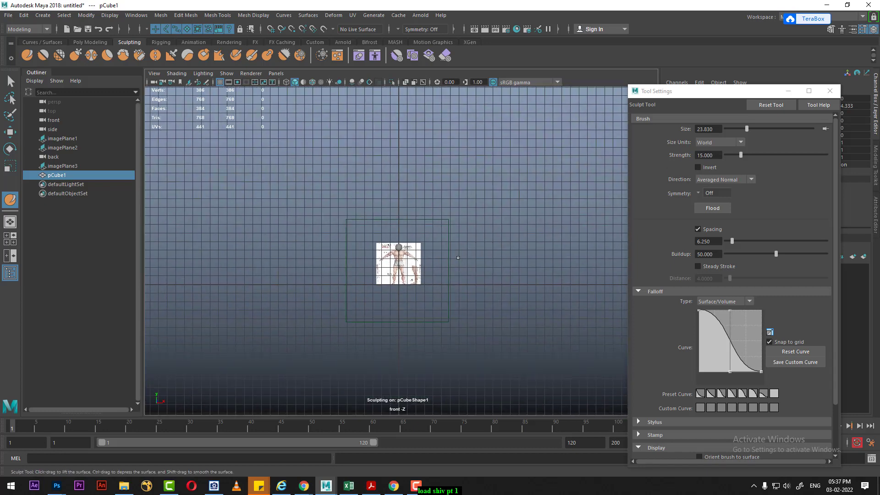
Close Tool Settings, orbit the perspective view front-on to the references, and open Preferences.
scroll(395, 307, up, 2)
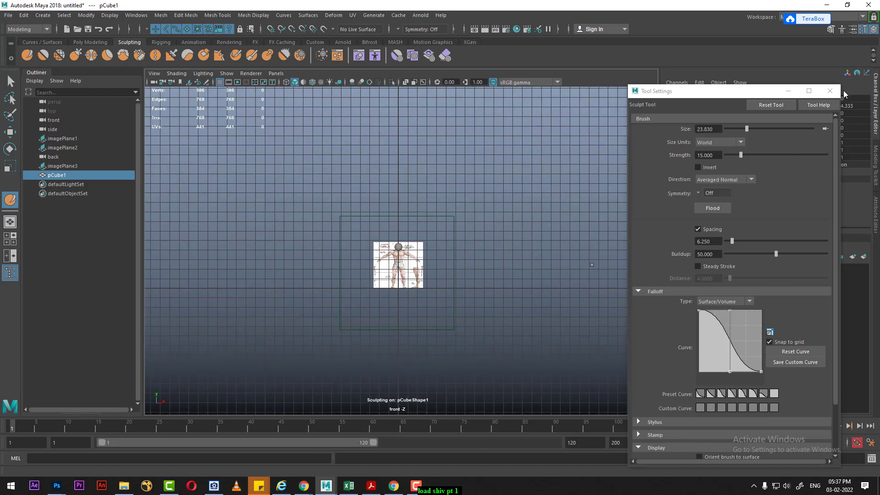
click(830, 91)
key(space)
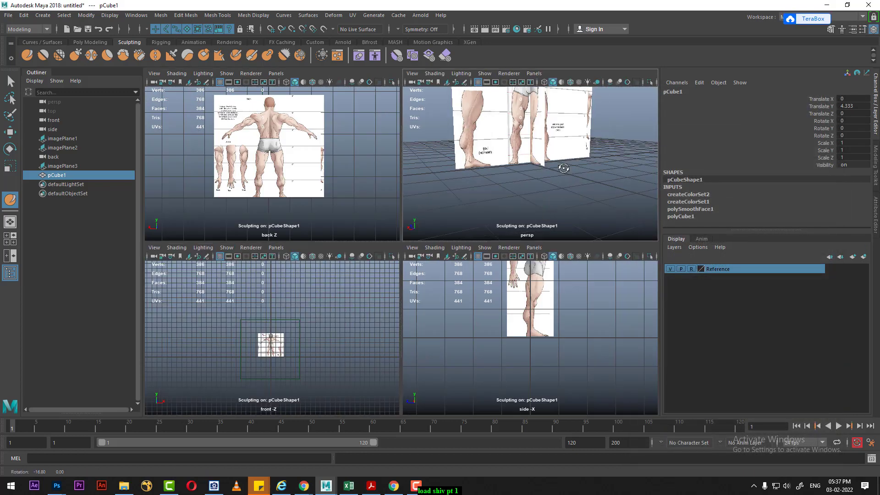
key(space)
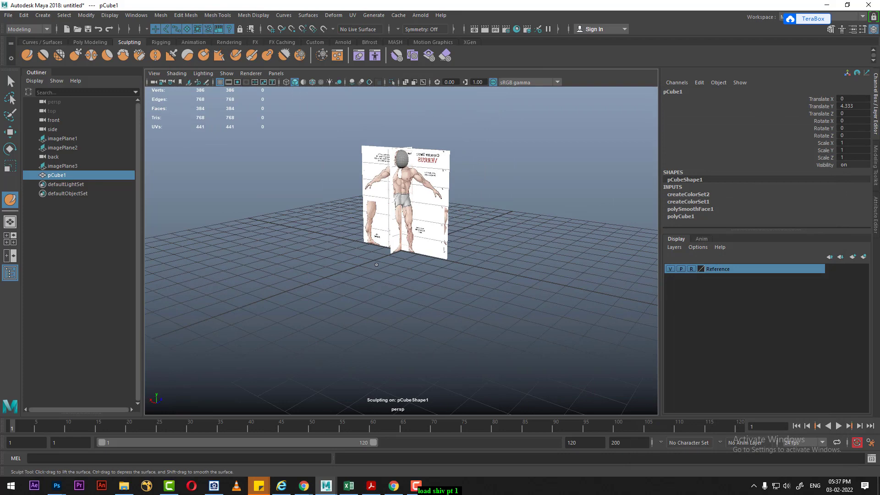
alt+drag(376, 265, 410, 266)
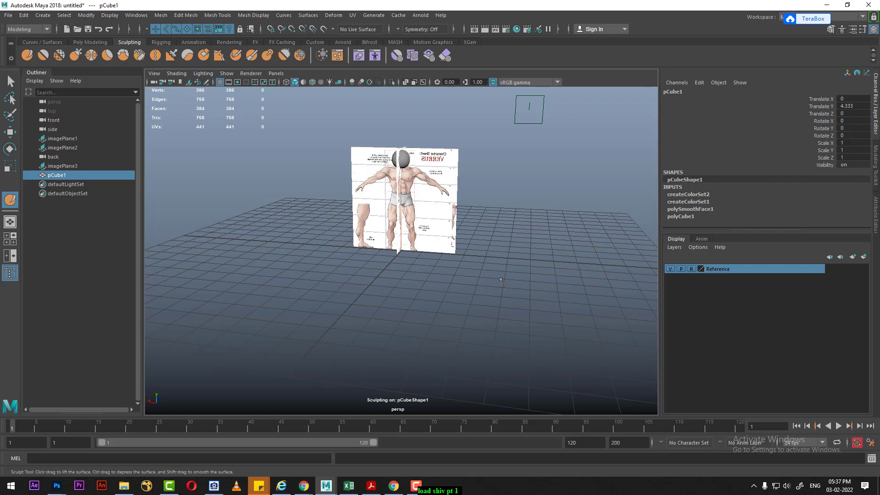
alt+drag(491, 268, 505, 247)
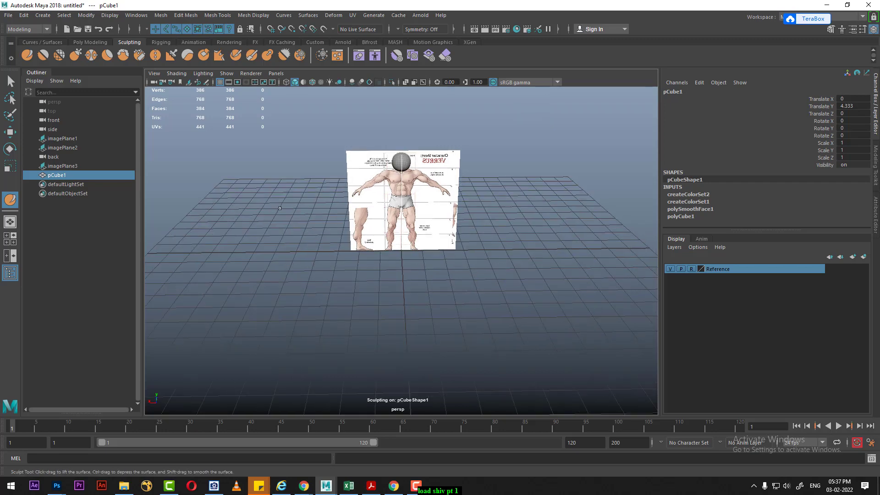
key(space)
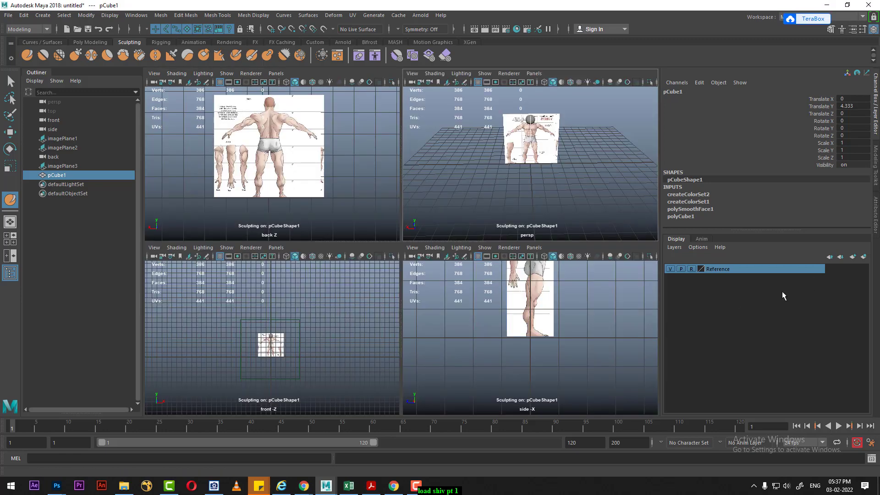
click(870, 443)
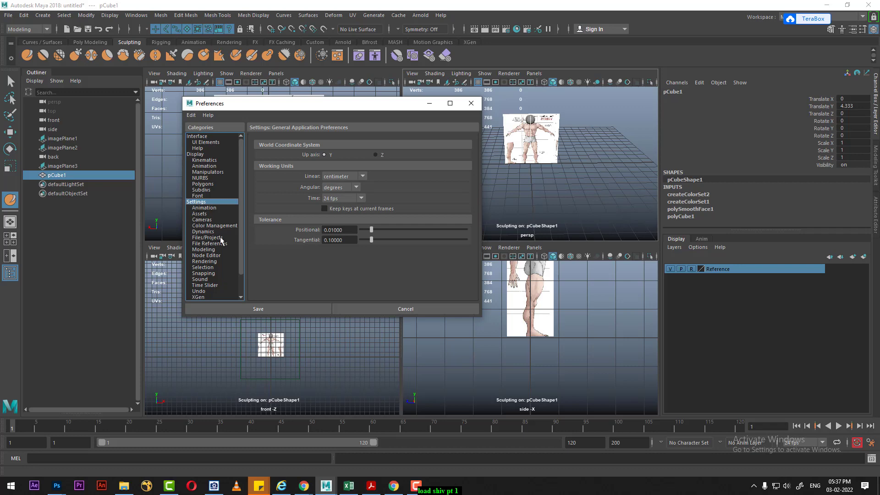
Set the linear working unit to foot and save the Preferences.
click(353, 177)
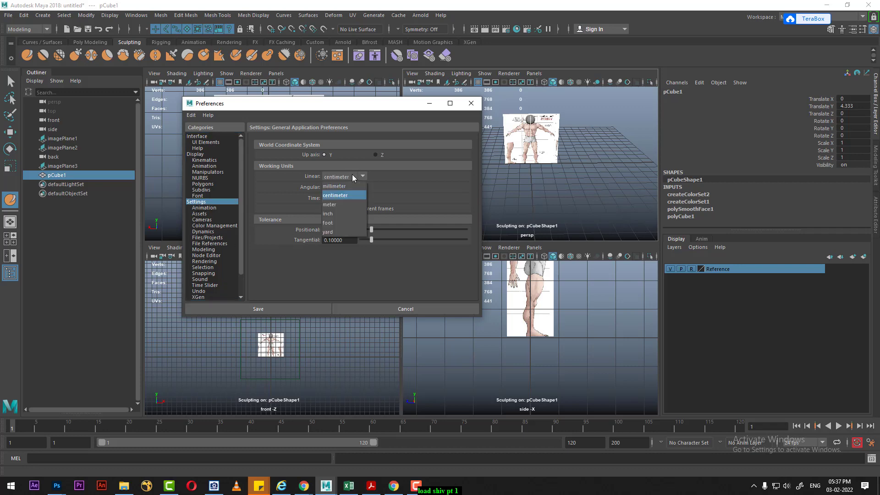
click(343, 223)
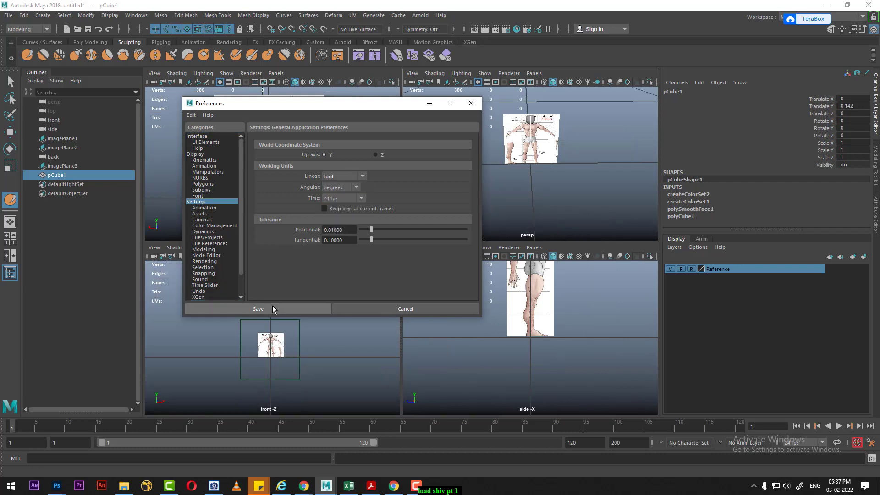
click(259, 309)
alt+drag(527, 151, 518, 143)
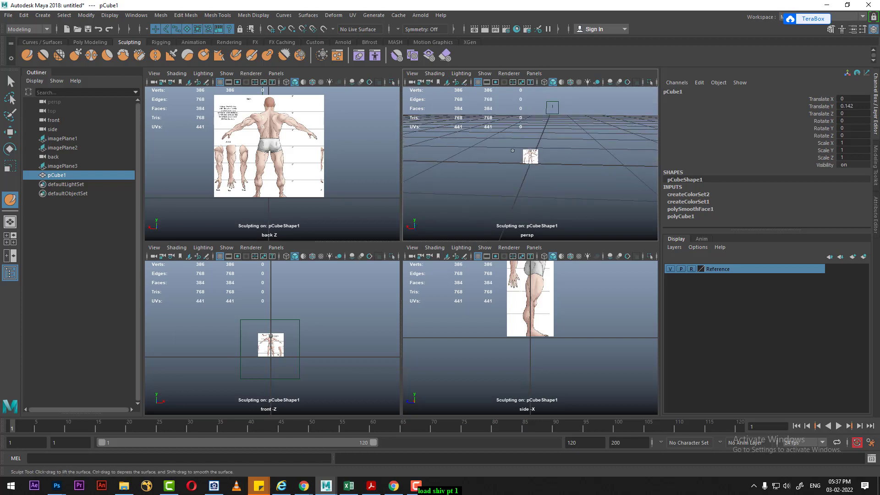
Maximize the front view and pan it so the figure sits lower.
scroll(321, 339, down, 5)
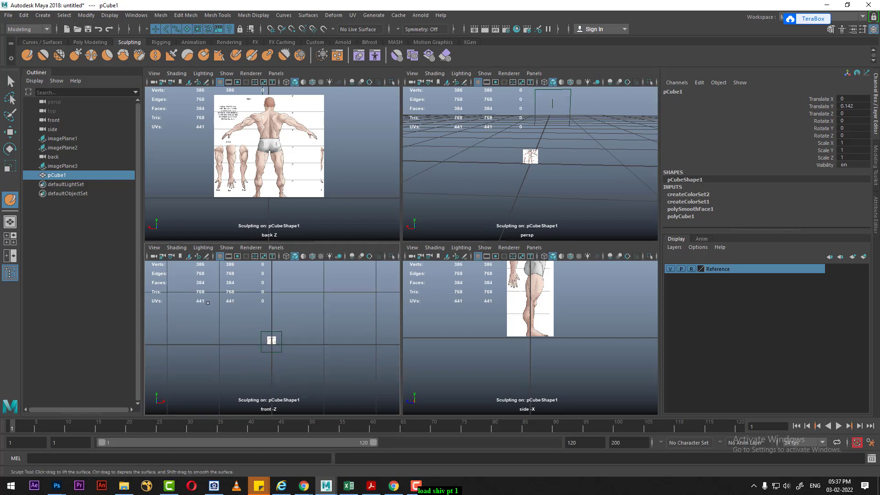
key(space)
alt+middle_drag(277, 255, 261, 302)
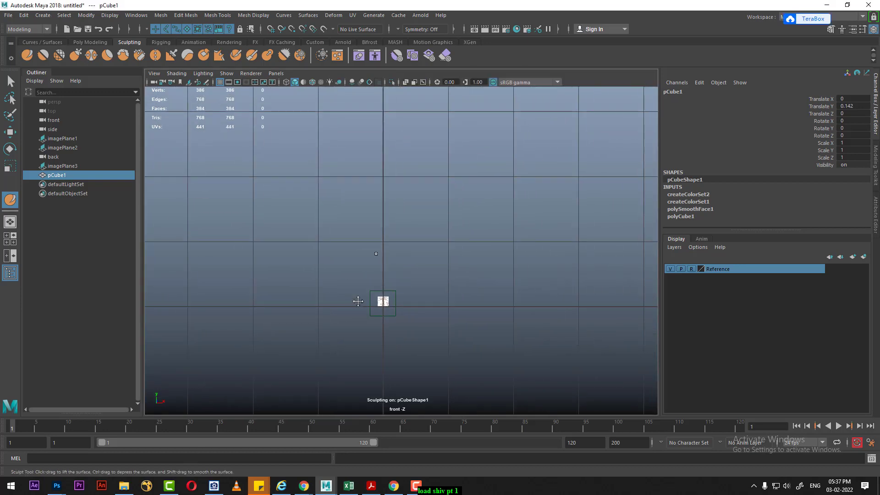
Create distanceDimension1 between two grid-snapped points using the Distance Tool in the front view.
click(43, 15)
mouse_move(66, 166)
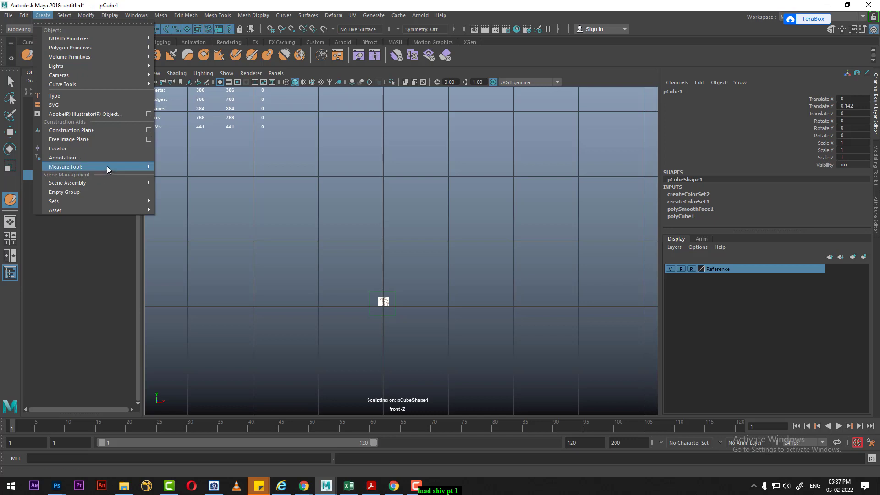
click(182, 174)
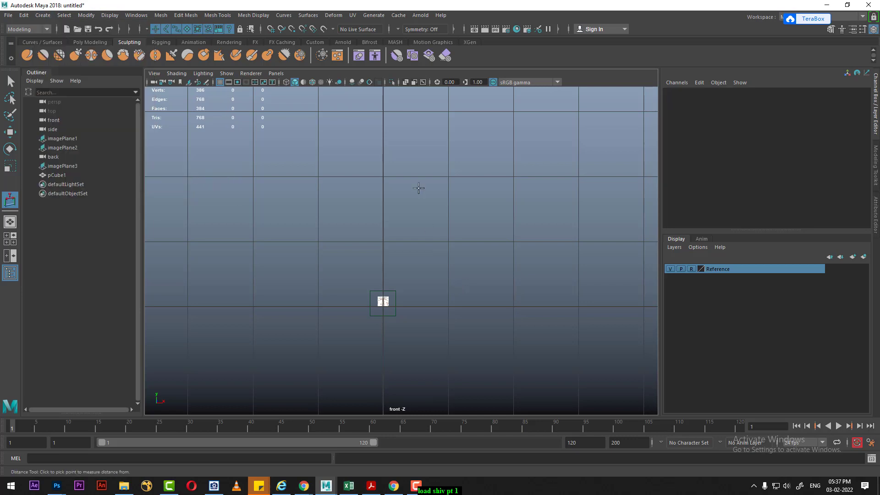
key(v)
click(449, 308)
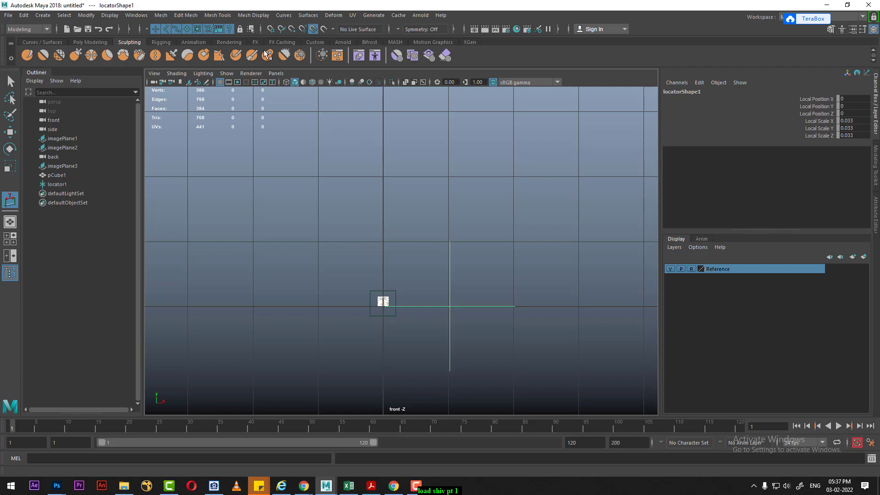
key(Escape)
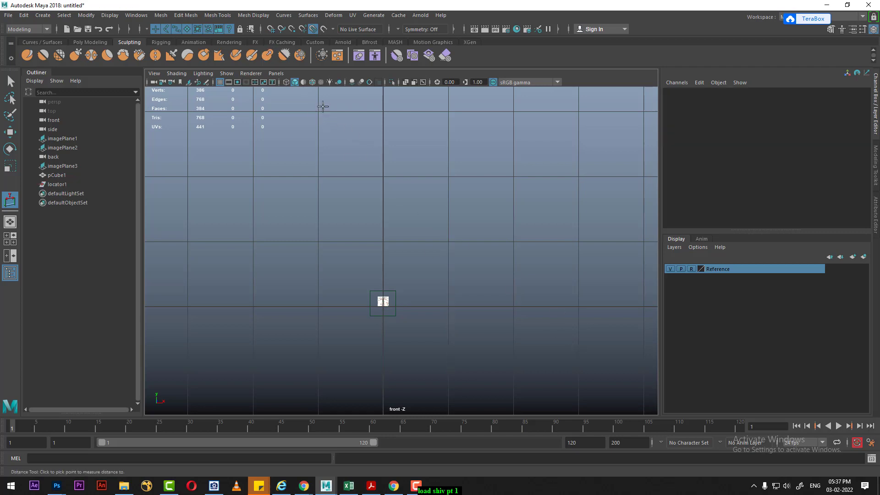
key(x)
click(449, 307)
click(442, 254)
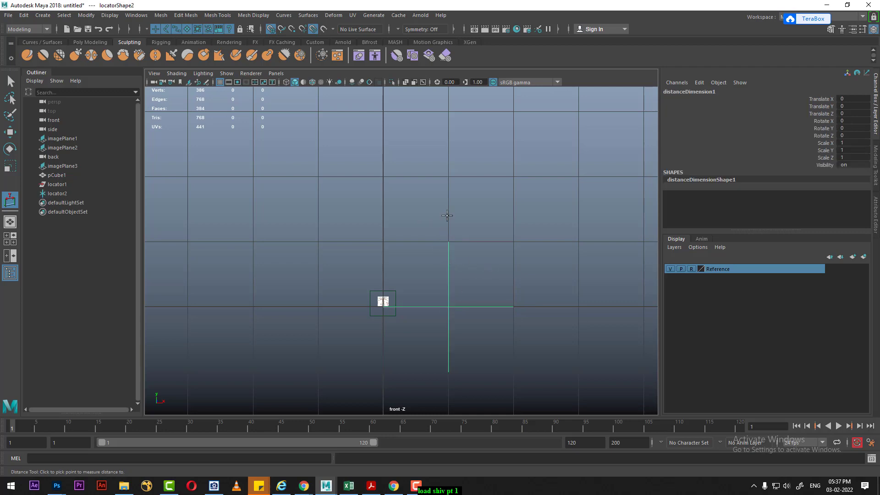
click(449, 241)
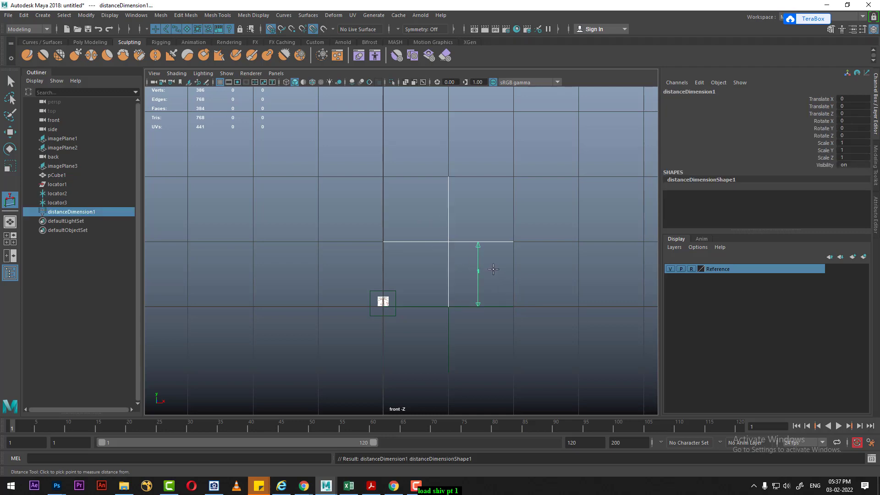
Move the measurement's end locator up in Y toward height 6.
key(w)
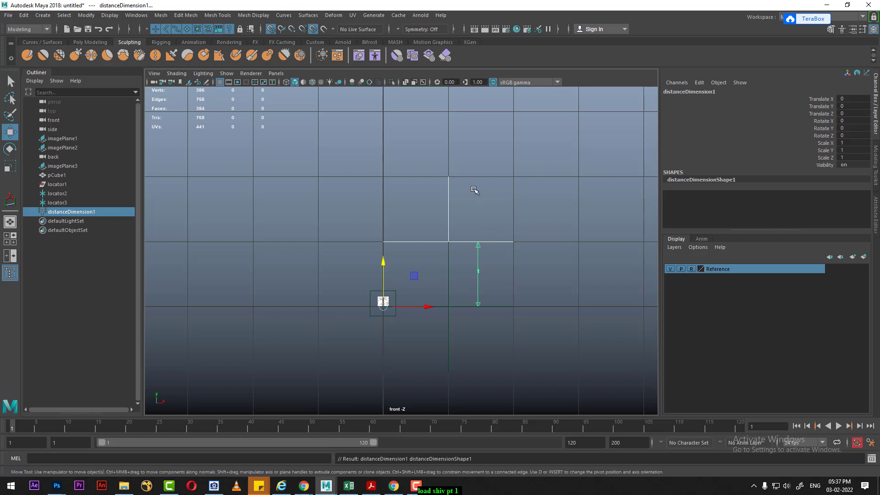
click(448, 241)
scroll(449, 242, down, 1)
alt+middle_drag(447, 202, 442, 293)
drag(441, 294, 436, 236)
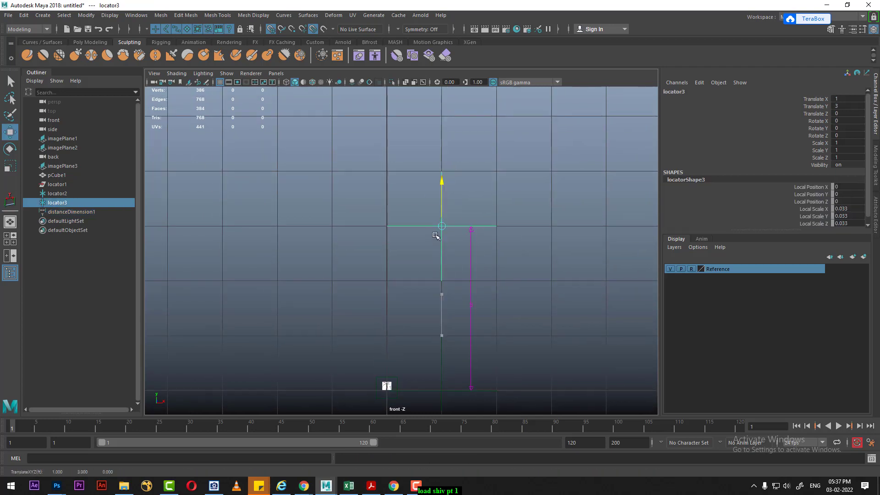
drag(431, 203, 433, 148)
scroll(477, 285, up, 2)
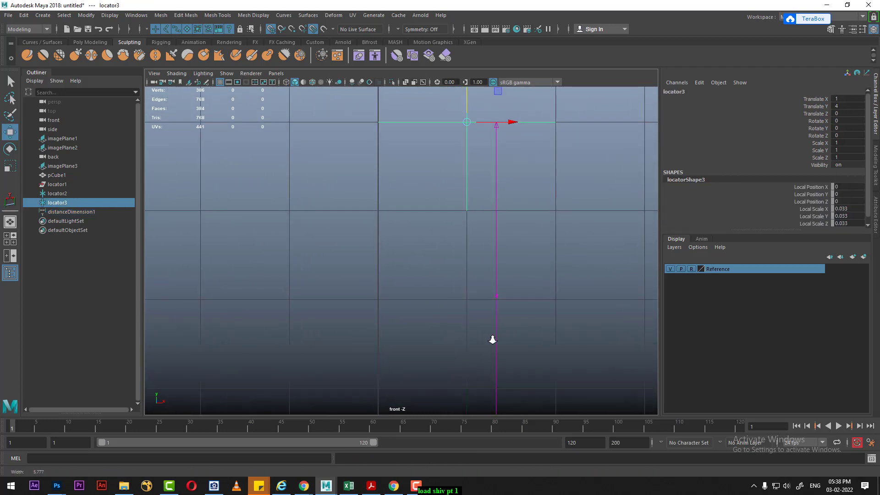
scroll(493, 339, up, 3)
scroll(428, 216, down, 2)
scroll(456, 138, down, 2)
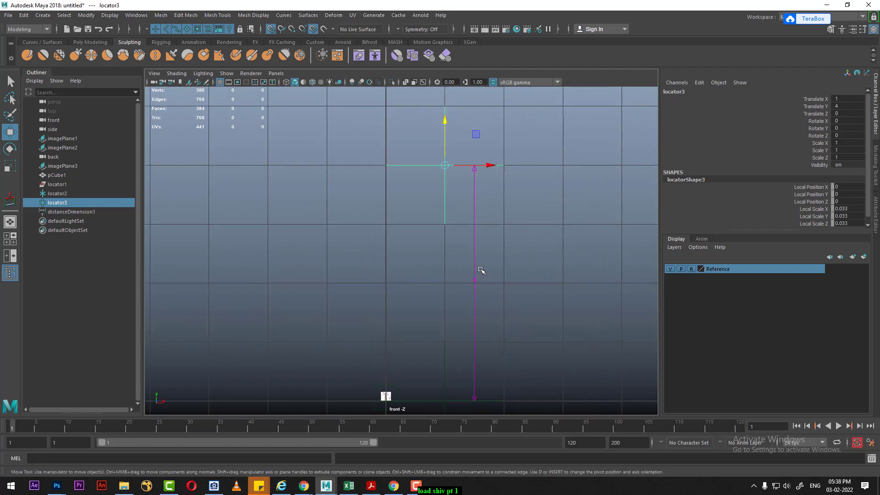
scroll(454, 184, up, 1)
drag(441, 134, 439, 99)
scroll(454, 220, up, 1)
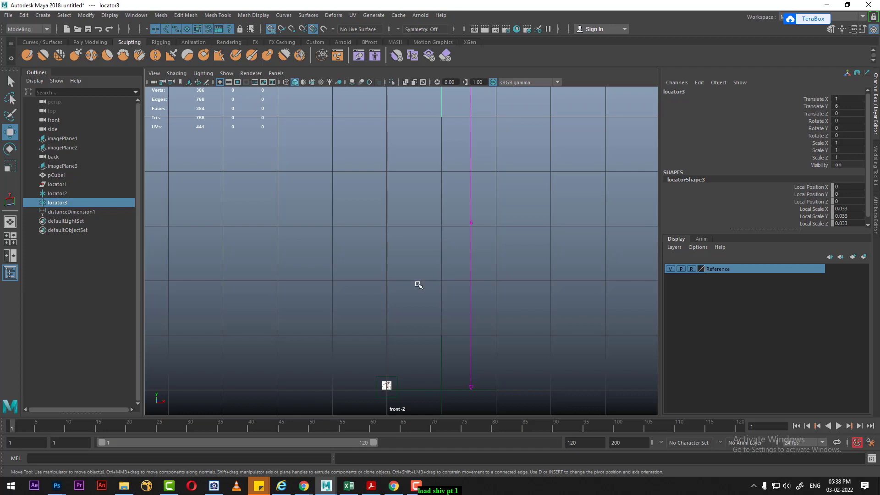
scroll(435, 307, up, 1)
Recentre the front view on the reference, box-select nearby objects, then clear the selection.
mouse_move(463, 241)
alt+middle_down()
mouse_move(471, 305)
mouse_move(484, 309)
mouse_move(430, 298)
alt+middle_up()
drag(430, 299, 355, 413)
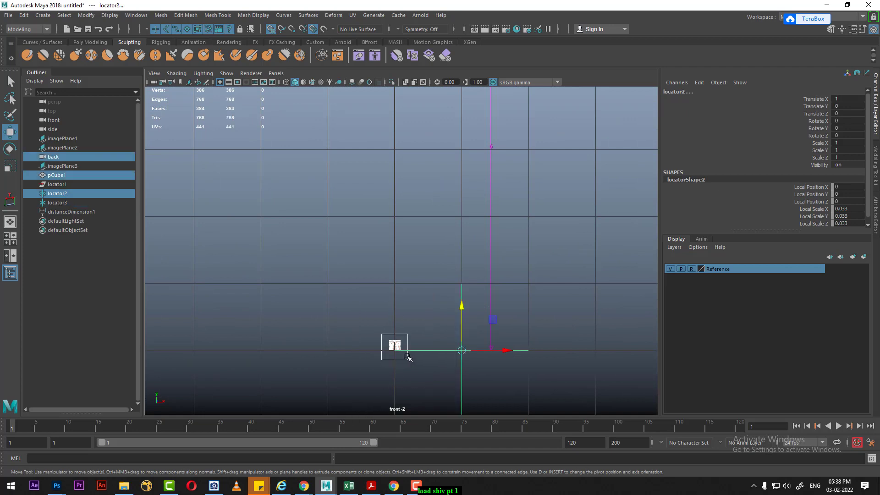
alt+middle_drag(429, 351, 448, 403)
scroll(459, 301, up, 2)
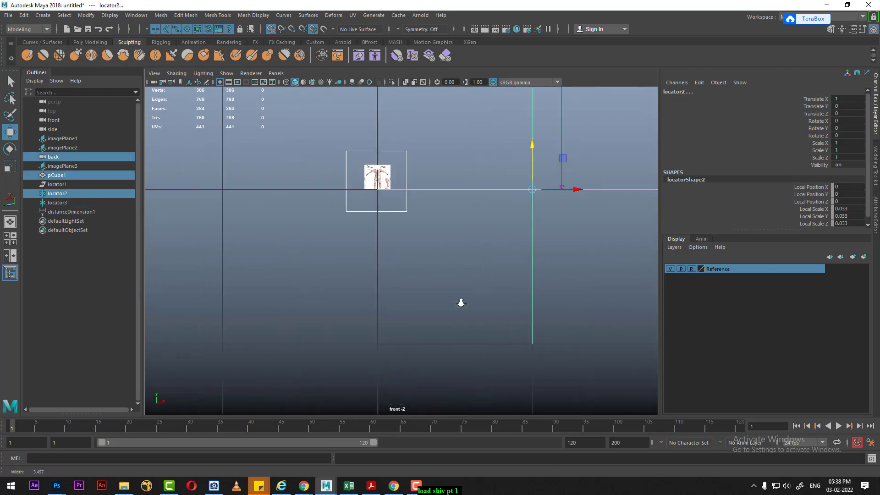
click(438, 220)
scroll(438, 220, up, 3)
Enlarge the front view and try selecting the front reference image plane.
alt+middle_drag(431, 211, 445, 254)
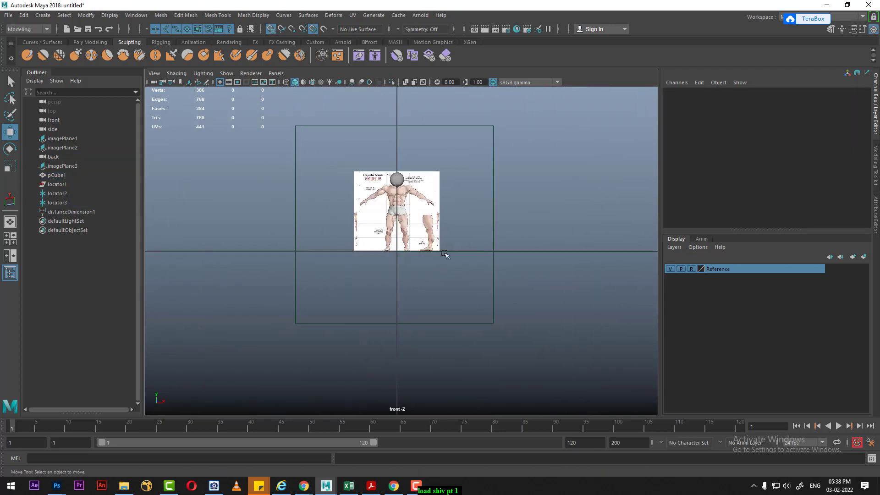
key(ctrl+z)
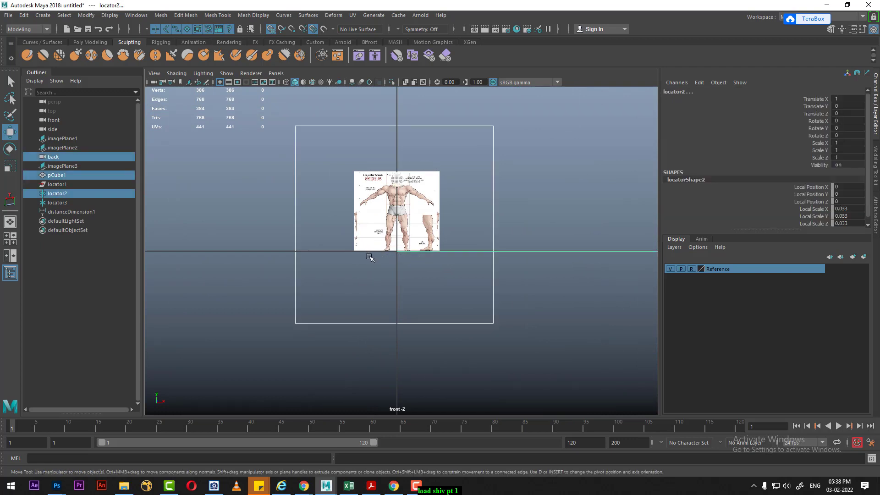
drag(514, 284, 430, 356)
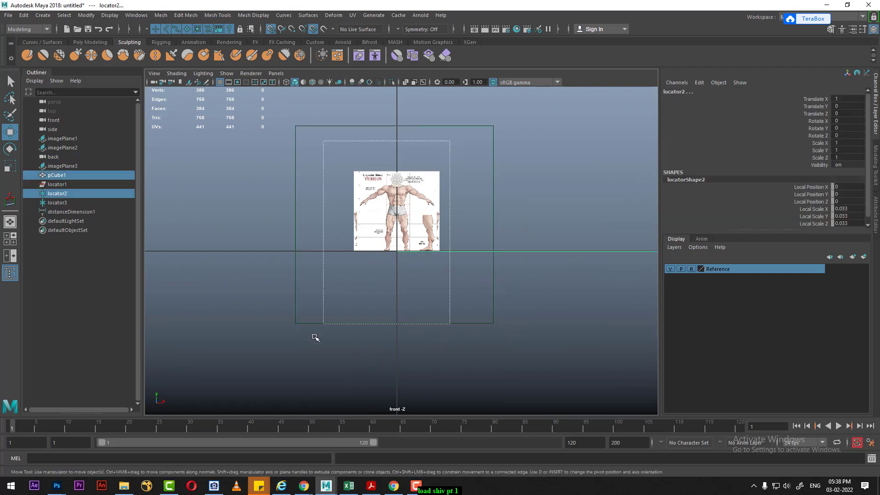
drag(457, 141, 397, 311)
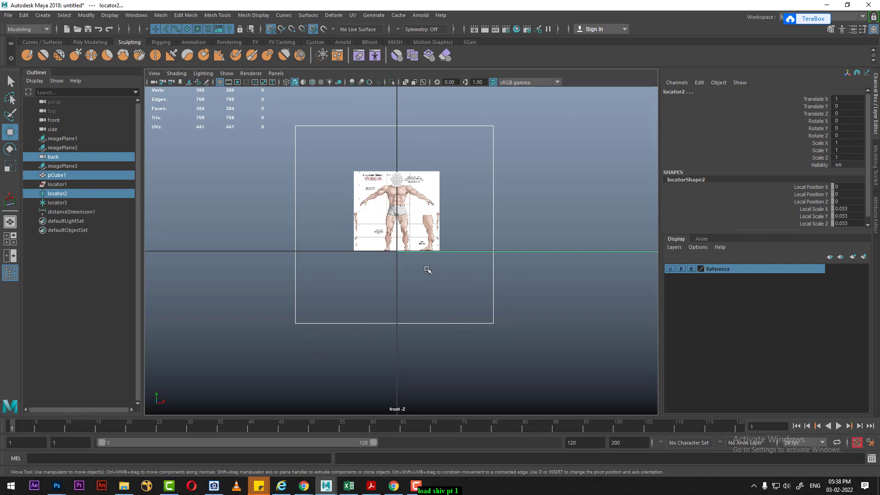
click(428, 225)
scroll(434, 250, up, 2)
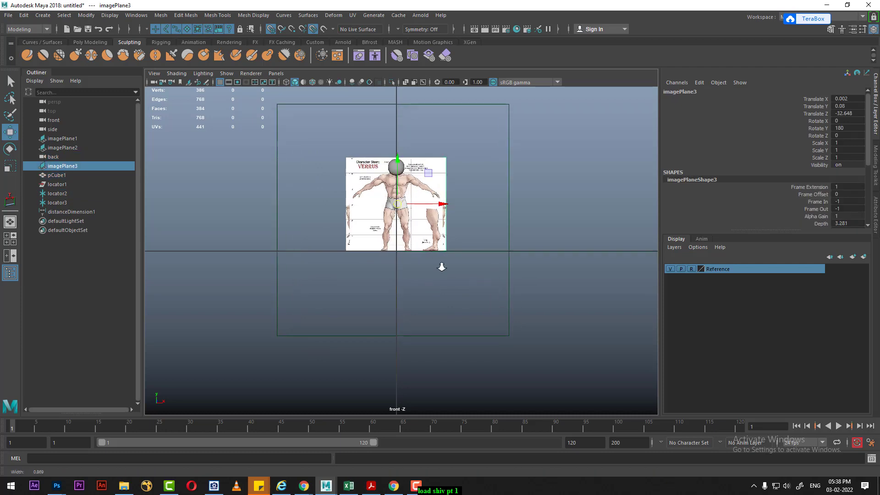
scroll(454, 284, up, 1)
Orbit the maximized perspective view around the reference planes, then return to four views.
key(space)
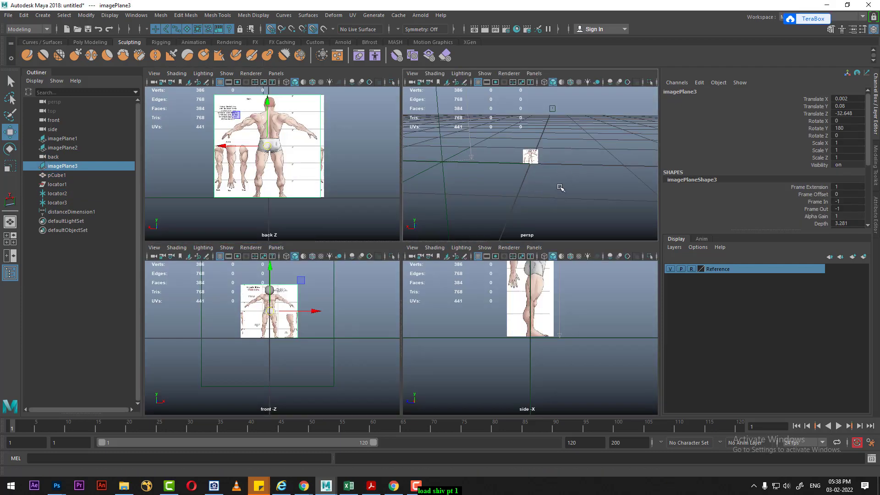
key(space)
mouse_move(487, 222)
alt+mouse_down()
mouse_move(452, 295)
mouse_move(362, 217)
mouse_move(468, 275)
mouse_move(420, 226)
alt+mouse_up()
click(416, 262)
scroll(410, 223, up, 2)
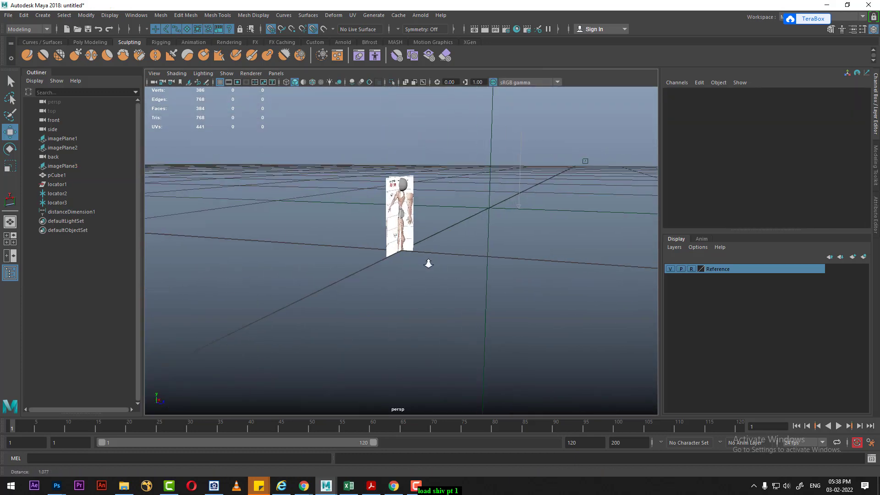
click(492, 201)
mouse_move(491, 201)
alt+mouse_down()
mouse_move(437, 246)
mouse_move(414, 241)
alt+mouse_up()
click(415, 241)
key(space)
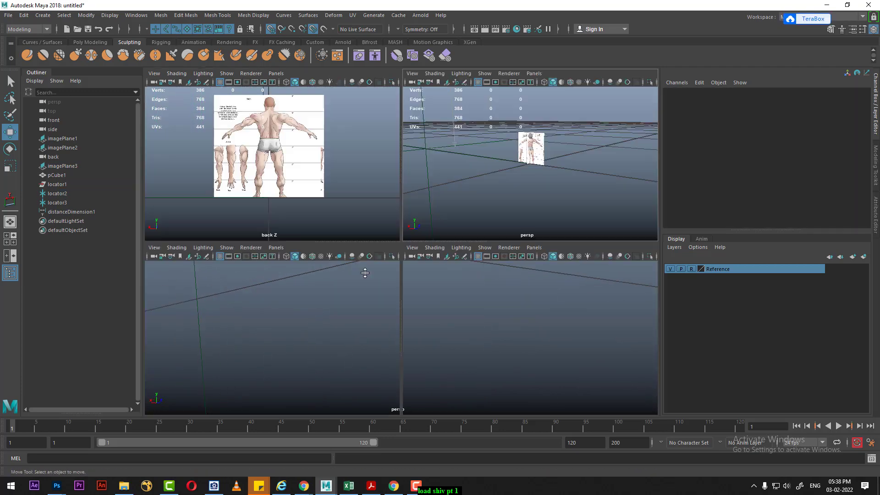
Make the Reference layer selectable, pick imagePlane1, and undo a trial 2.2x scale.
click(531, 148)
click(689, 268)
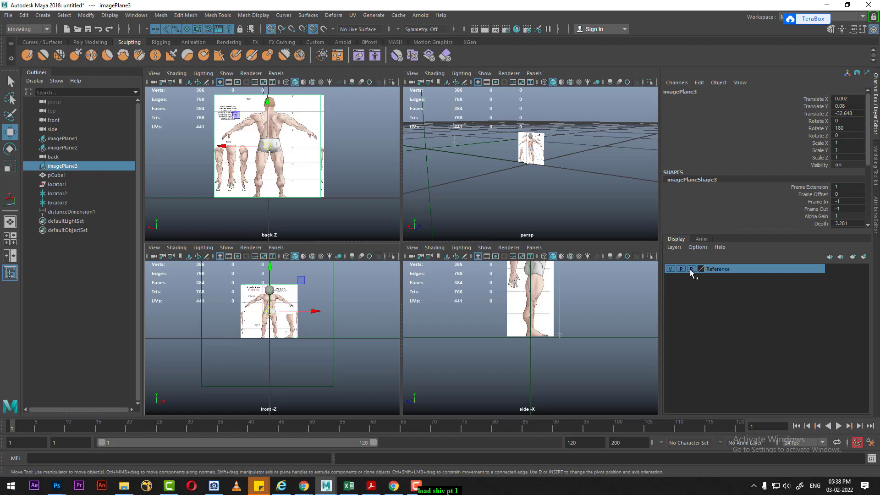
click(300, 349)
click(288, 335)
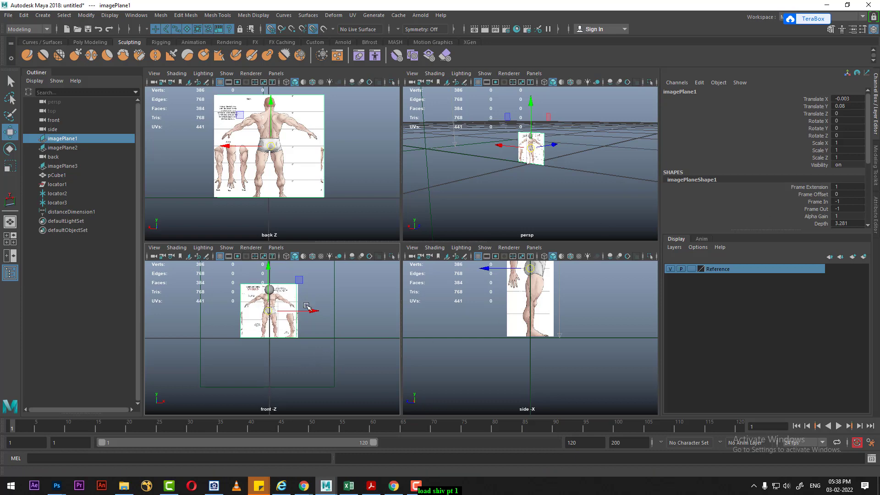
key(r)
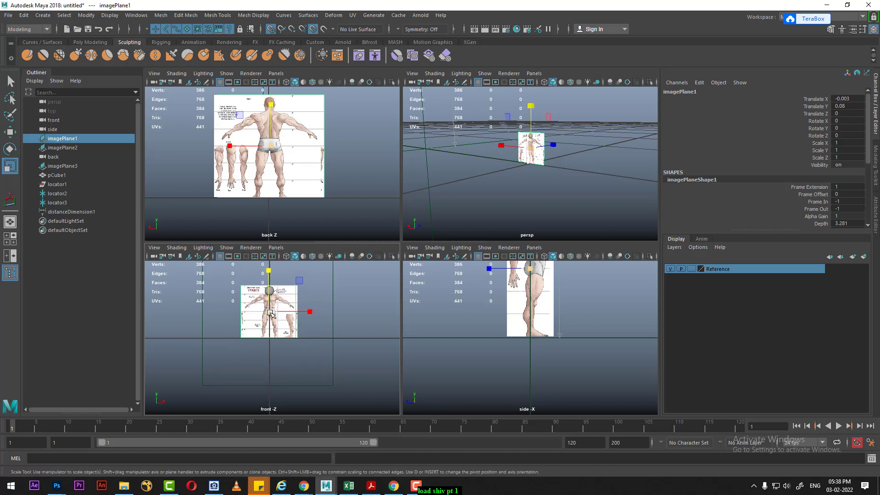
drag(270, 312, 318, 291)
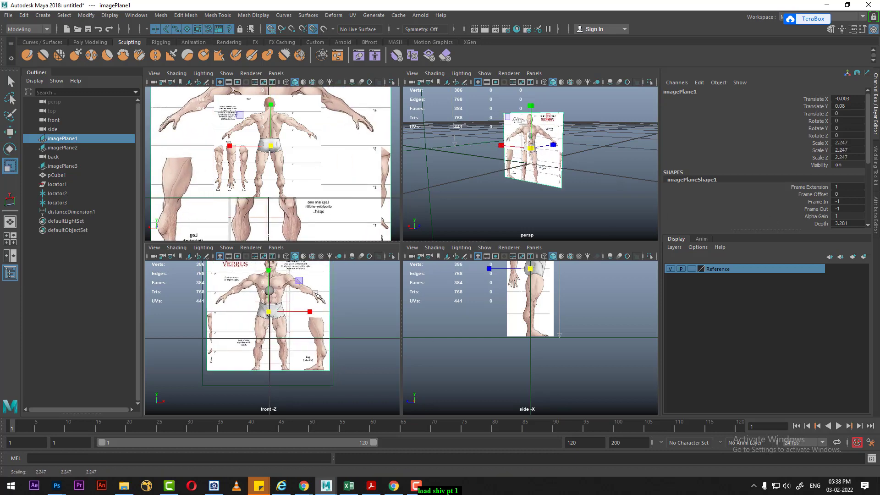
key(ctrl+z)
Select both imagePlane1 and imagePlane2 together and maximize the front view.
alt+right_drag(517, 183, 556, 208)
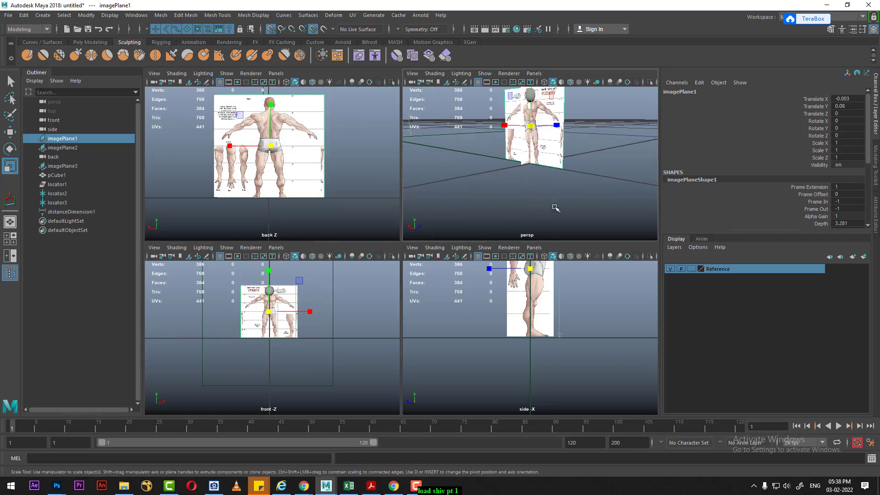
shift+click(526, 161)
mouse_move(527, 161)
alt+mouse_down()
mouse_move(500, 188)
mouse_move(481, 183)
alt+mouse_up()
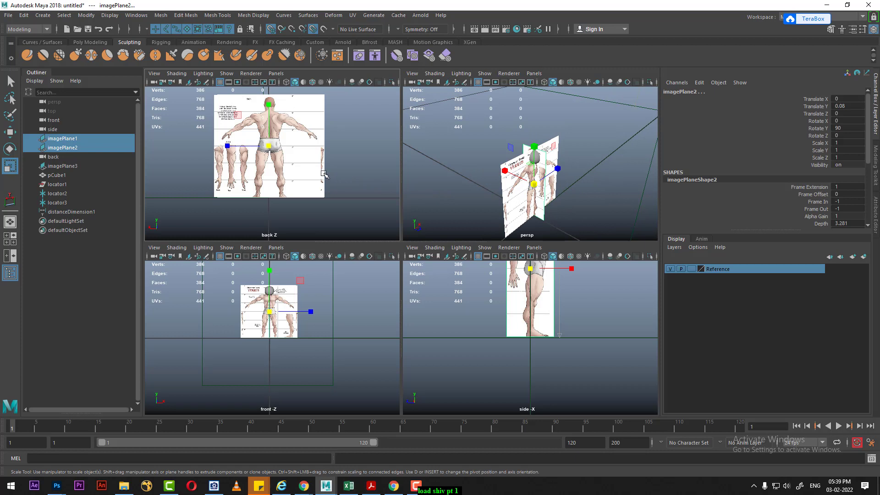
ctrl+click(323, 175)
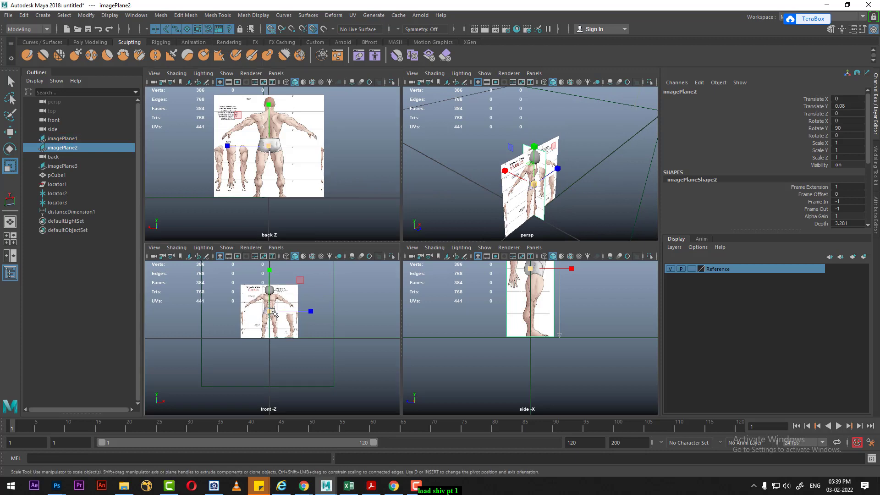
mouse_move(578, 201)
alt+mouse_down()
mouse_move(531, 186)
mouse_move(563, 150)
alt+mouse_up()
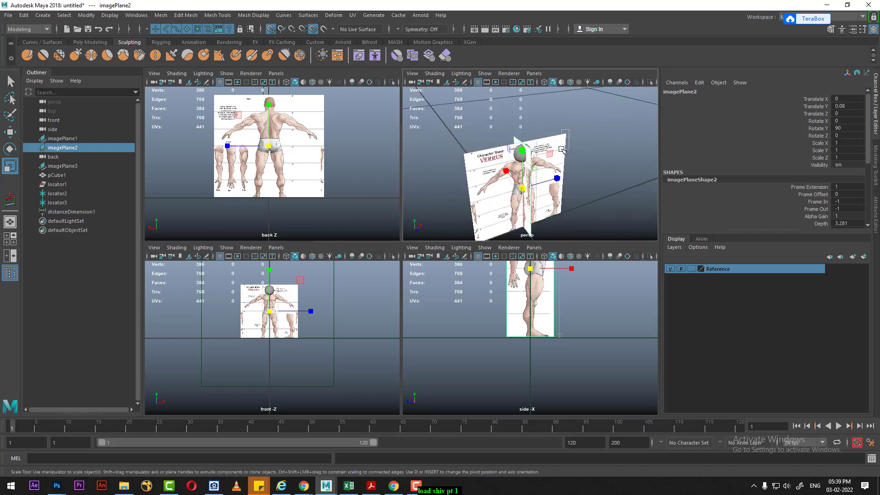
shift+click(280, 307)
drag(270, 312, 267, 316)
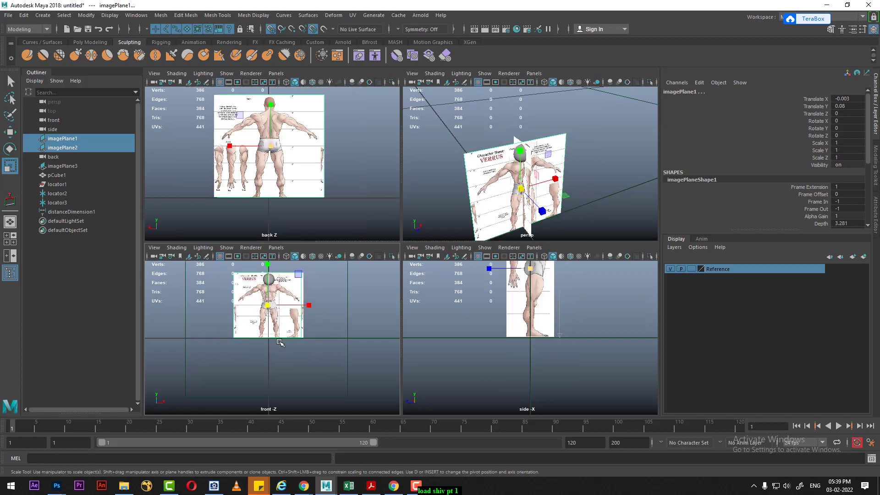
key(space)
Move the image planes' pivot to the ground line and scale them to 1.416.
alt+middle_drag(386, 202, 421, 315)
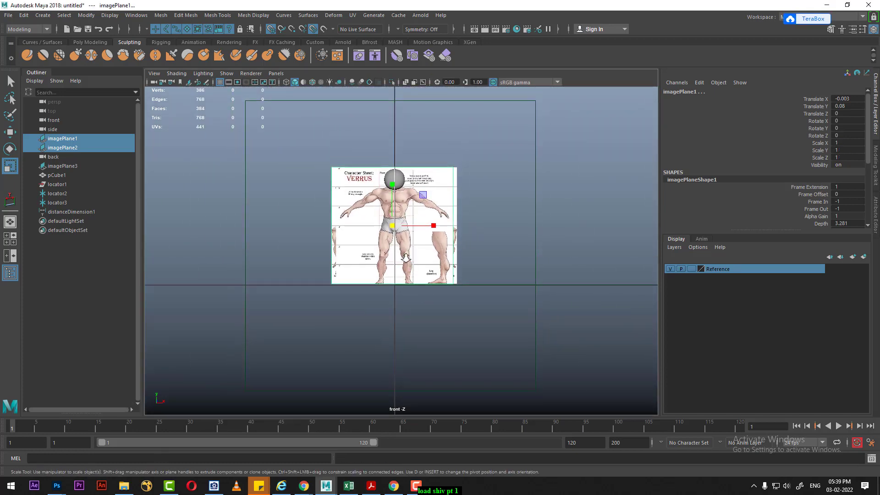
key(d)
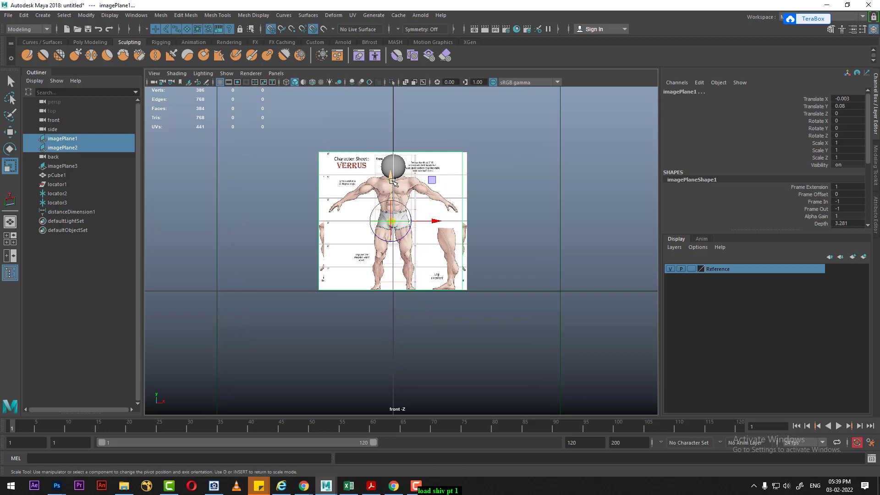
drag(394, 188, 392, 251)
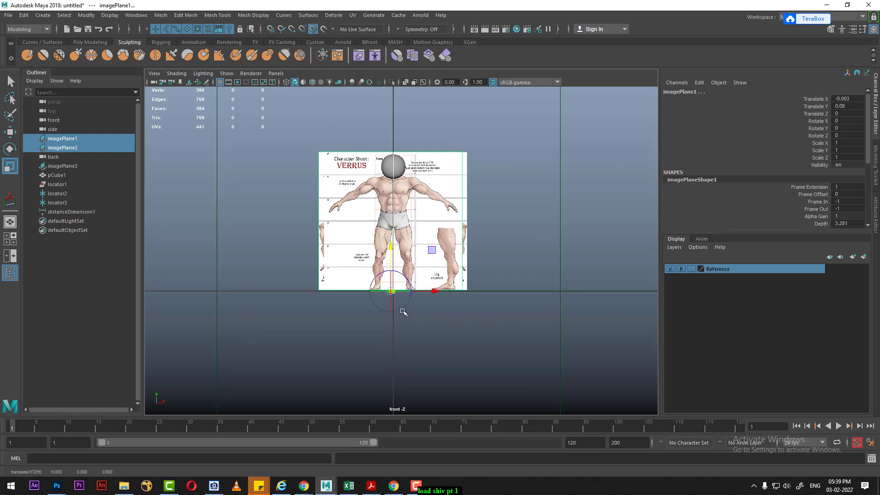
drag(392, 291, 412, 228)
Zoom out and scale the reference planes up to 38.764 to show the full VERRUS sheet.
scroll(412, 228, down, 5)
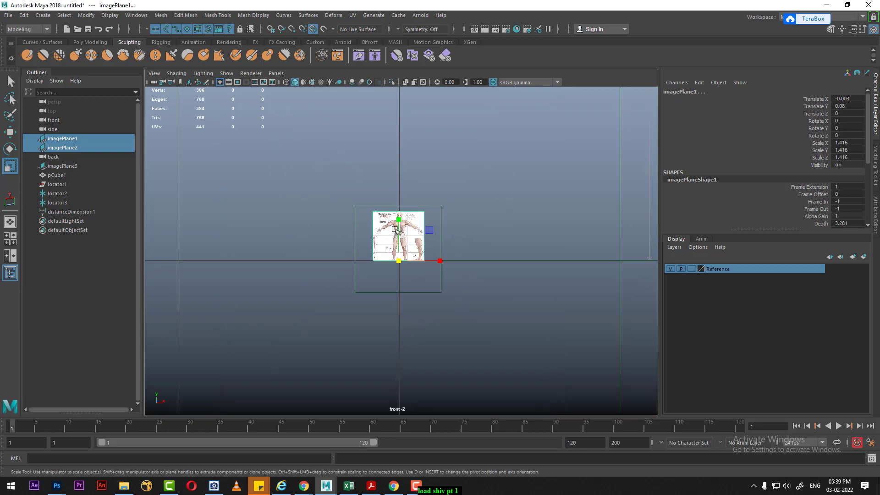
scroll(412, 229, down, 3)
scroll(440, 252, down, 2)
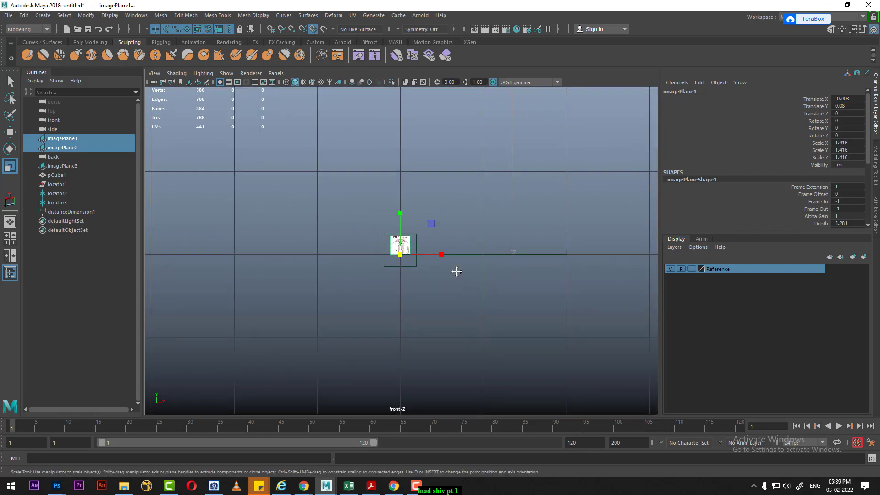
scroll(456, 272, down, 2)
scroll(399, 221, down, 2)
scroll(370, 205, down, 2)
scroll(419, 290, down, 1)
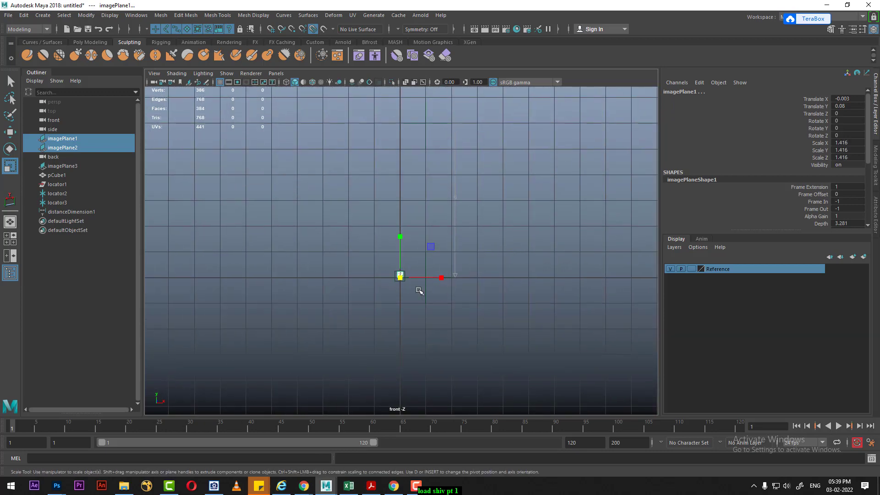
drag(400, 276, 557, 219)
scroll(492, 306, up, 3)
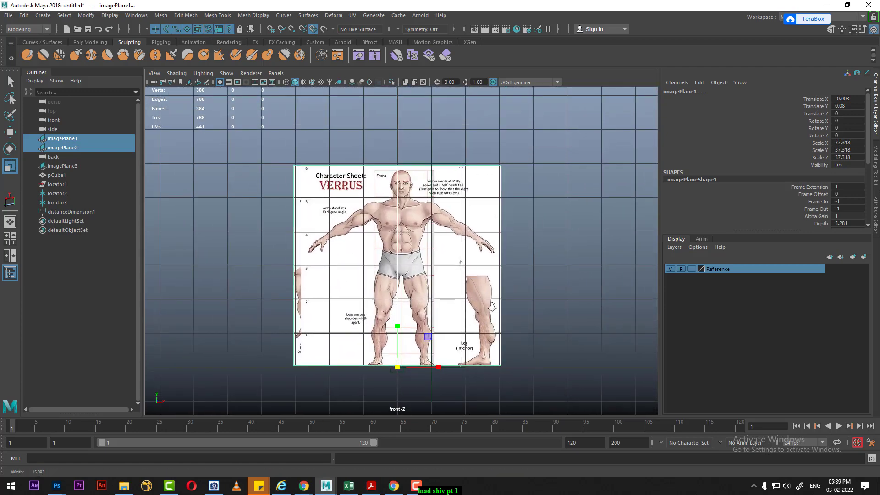
scroll(426, 349, down, 1)
drag(402, 367, 408, 369)
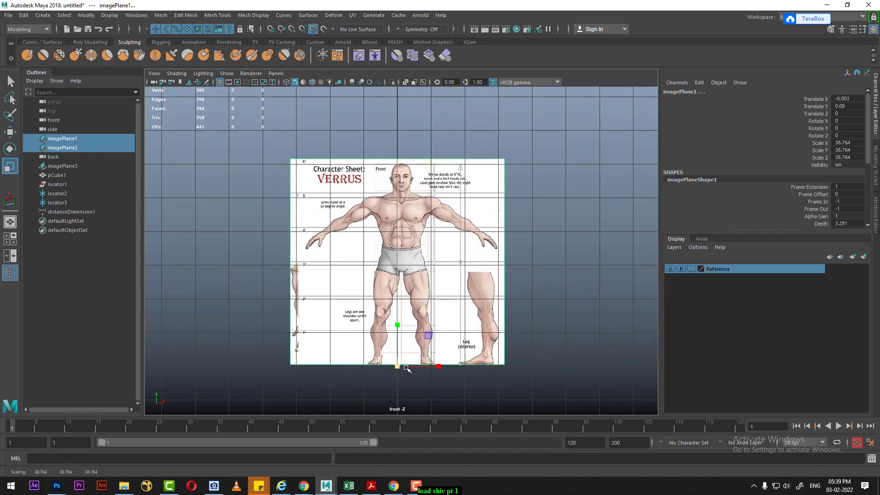
Zoom back in and select the head sphere pCube1.
scroll(407, 369, up, 2)
scroll(464, 288, up, 3)
scroll(465, 334, up, 2)
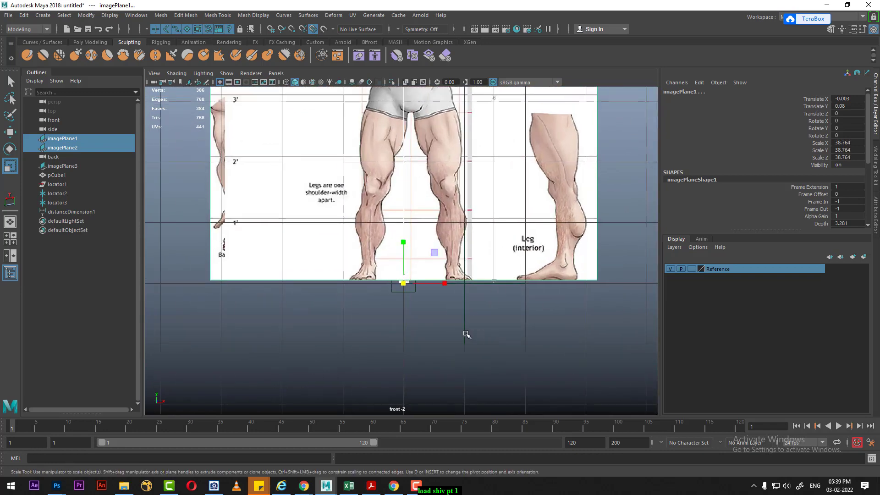
click(470, 339)
scroll(410, 275, up, 3)
click(406, 316)
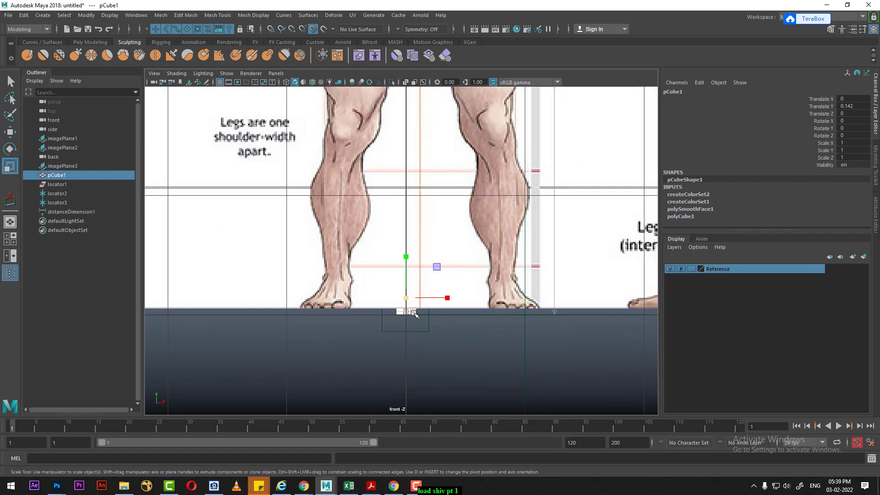
Start moving pCube1 upward and frame the reference torso in the maximized front view.
key(space)
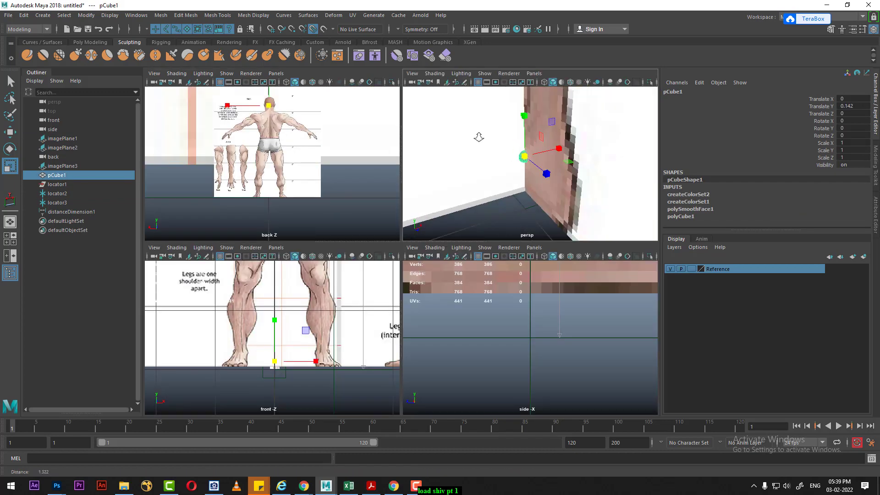
alt+drag(479, 137, 523, 209)
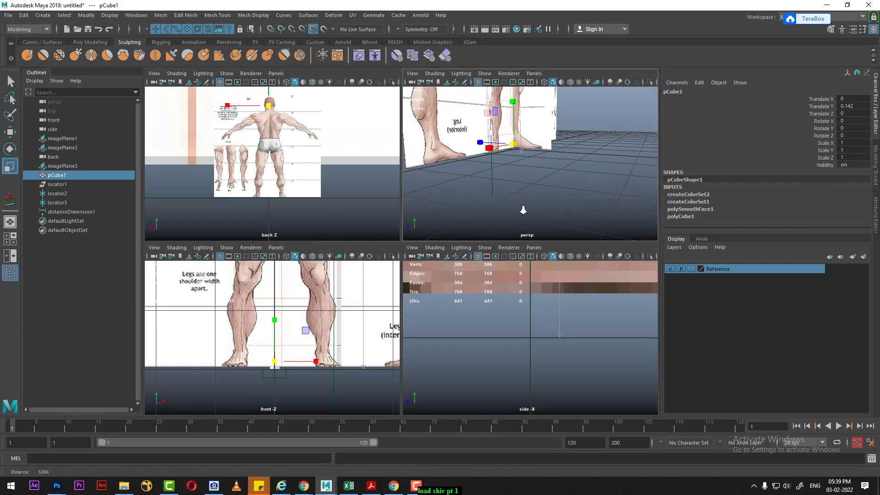
key(w)
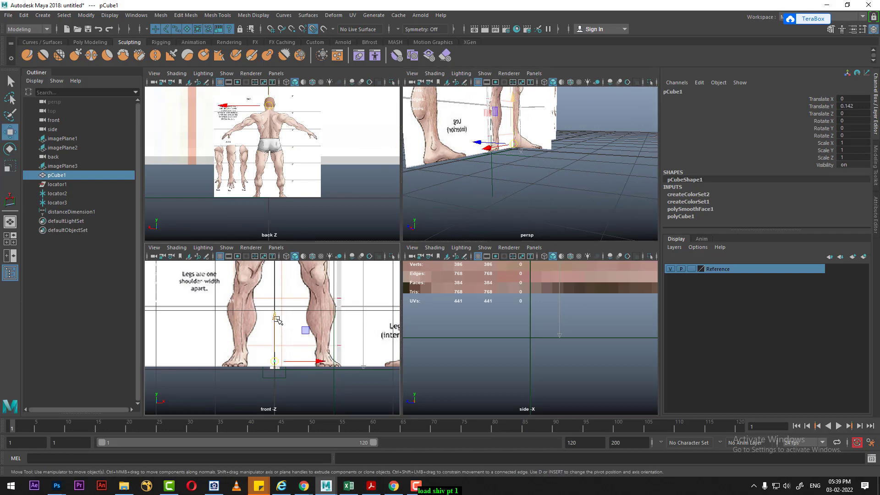
drag(275, 321, 285, 212)
scroll(288, 295, down, 1)
alt+middle_drag(288, 295, 295, 359)
key(space)
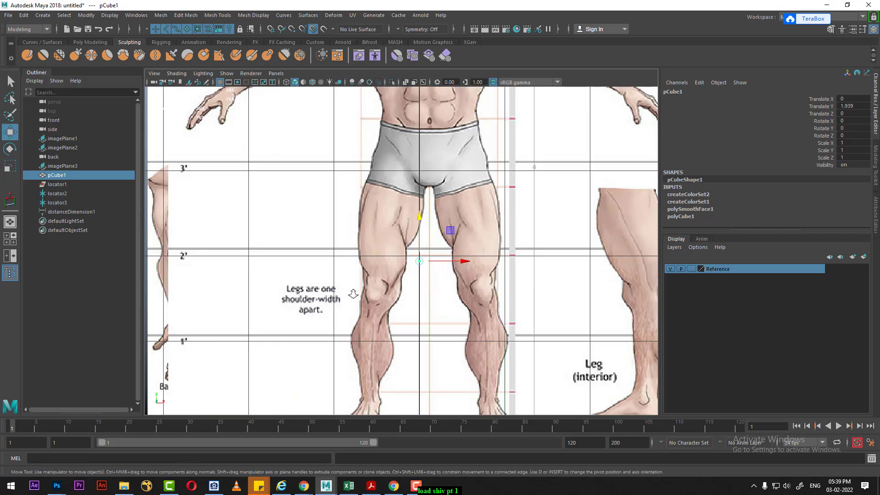
Lift pCube1 onto the top of the head at Translate Y 5.656.
scroll(422, 303, down, 2)
drag(422, 303, 422, 92)
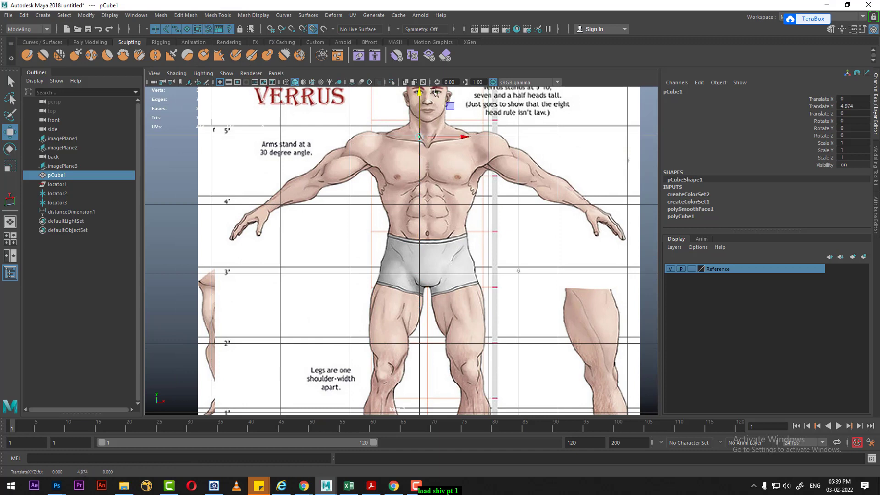
alt+middle_drag(436, 123, 436, 257)
scroll(437, 257, down, 1)
scroll(431, 263, down, 1)
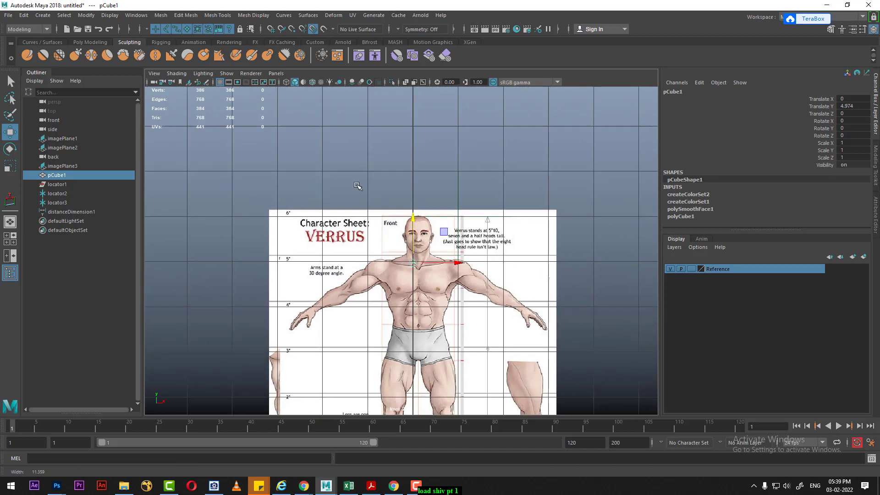
scroll(426, 268, up, 2)
scroll(424, 272, up, 1)
drag(425, 236, 428, 166)
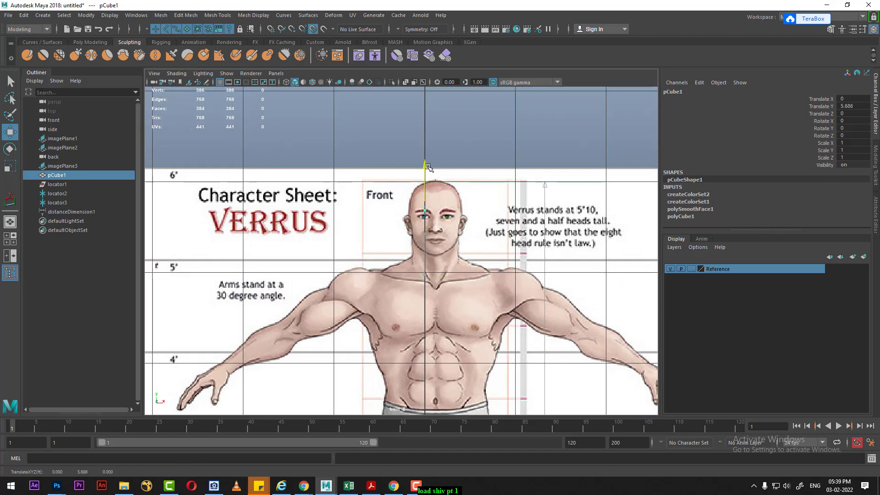
Scale pCube1 uniformly to 21.726 so it covers the figure's head.
key(r)
drag(425, 213, 472, 186)
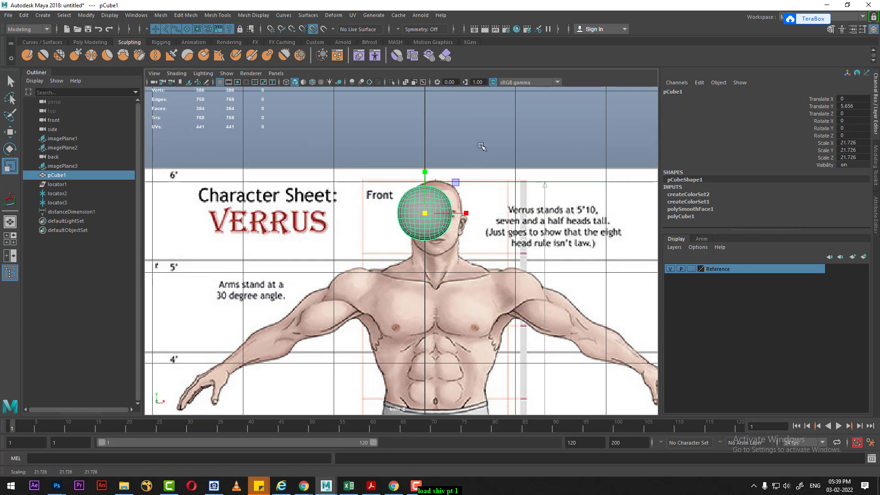
click(459, 217)
scroll(460, 216, down, 1)
scroll(460, 216, down, 2)
Frame the character sheet in the front view and shift the reference image slightly left.
scroll(463, 239, down, 3)
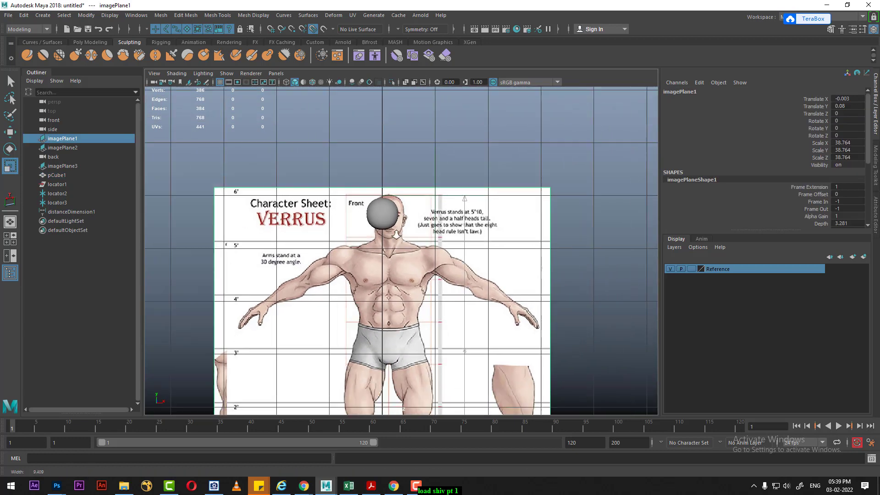
scroll(468, 266, down, 2)
key(w)
alt+middle_drag(472, 288, 449, 228)
scroll(419, 334, up, 2)
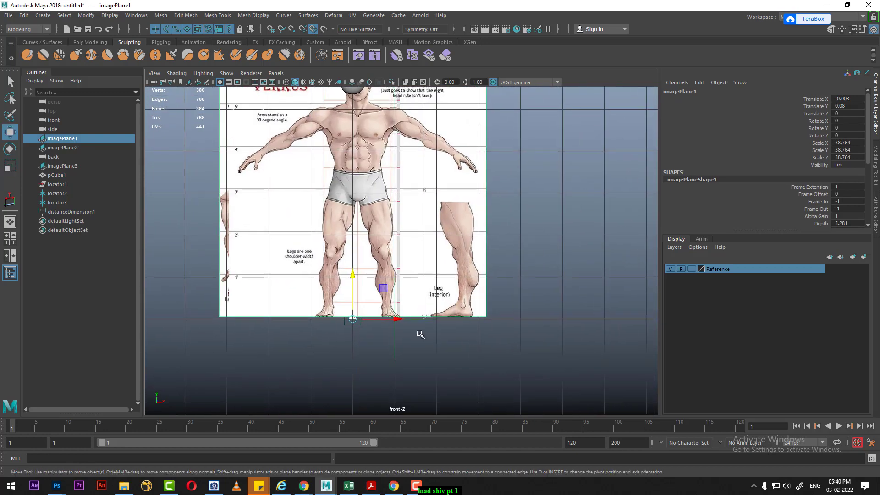
alt+middle_drag(419, 335, 418, 352)
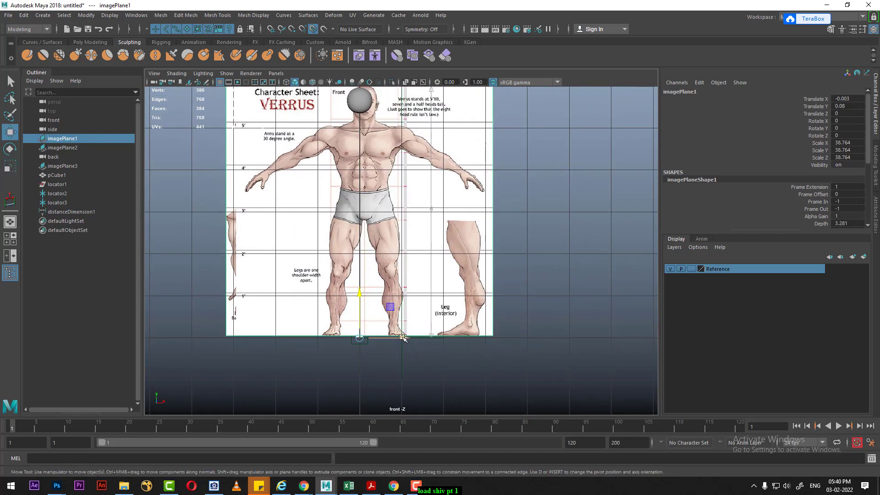
drag(403, 338, 400, 338)
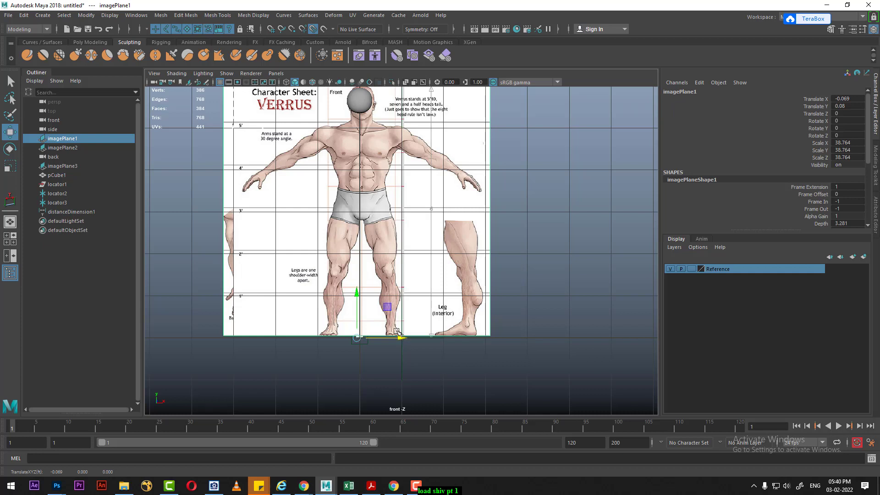
alt+middle_drag(397, 332, 395, 362)
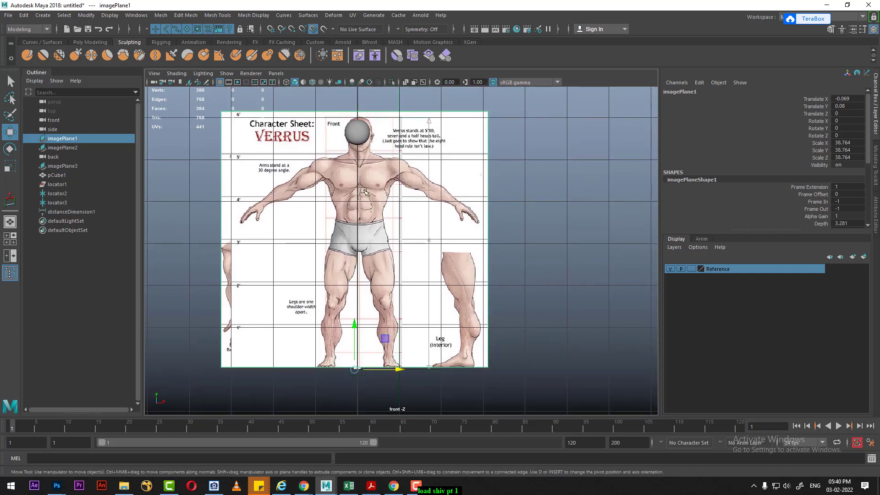
Hide the head sphere and nudge imagePlane1 further left along X to Translate X -0.09.
click(360, 137)
key(h)
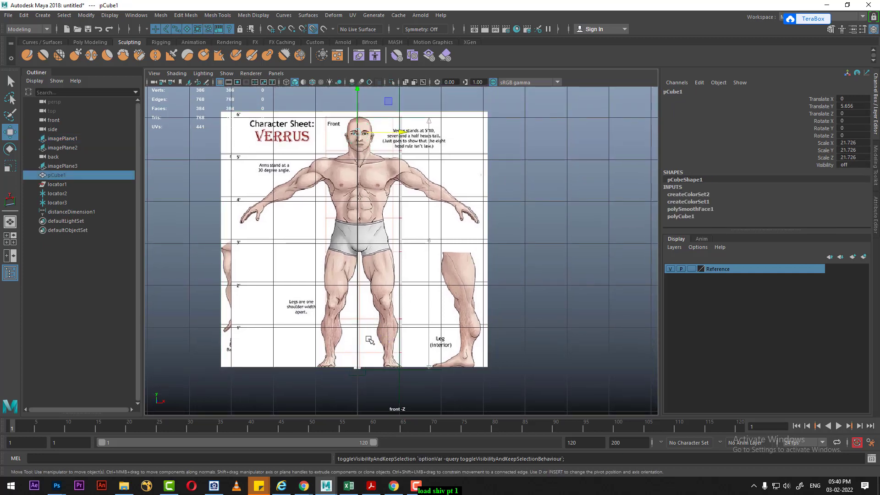
click(365, 368)
click(398, 367)
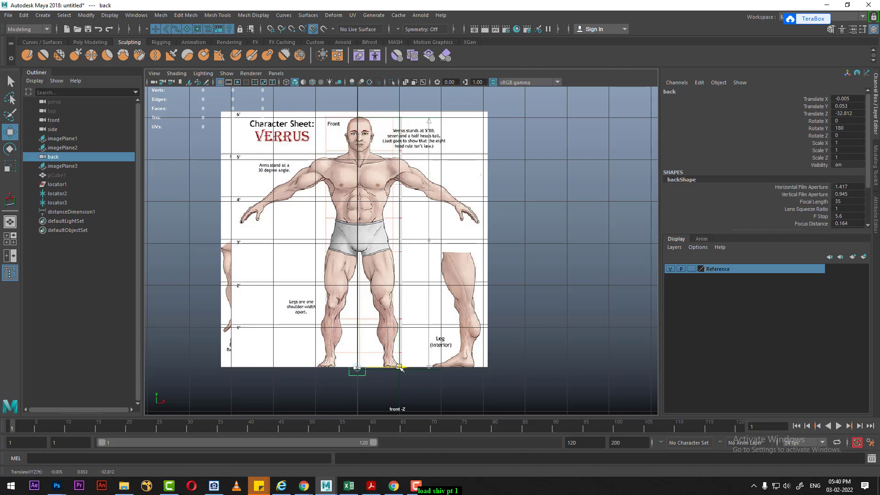
click(477, 361)
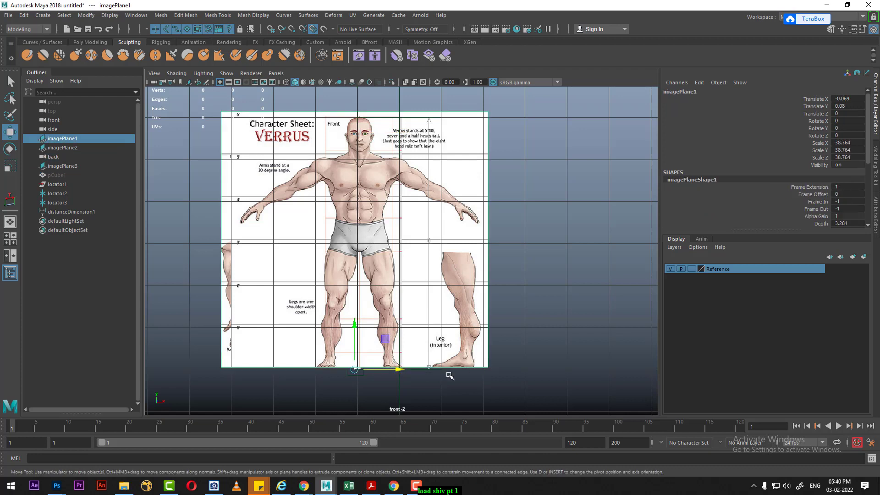
drag(407, 369, 397, 371)
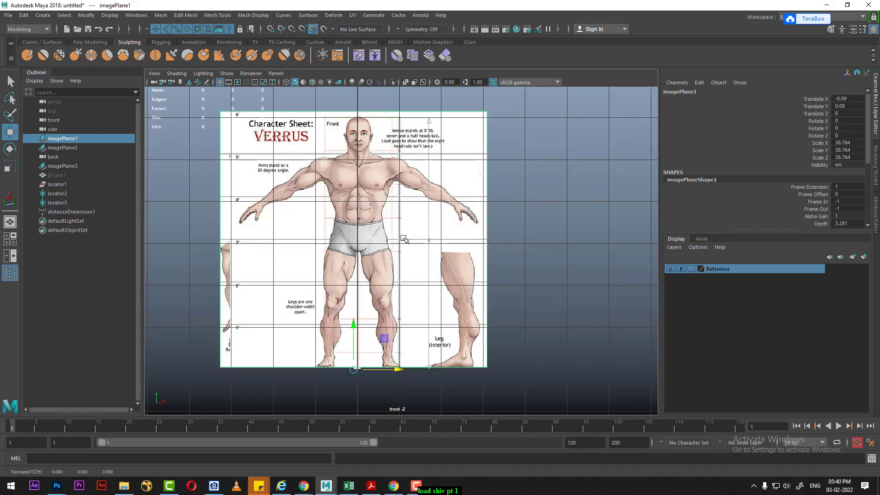
Return to the four-view layout, unhide the head sphere and select it again.
key(space)
scroll(491, 312, down, 5)
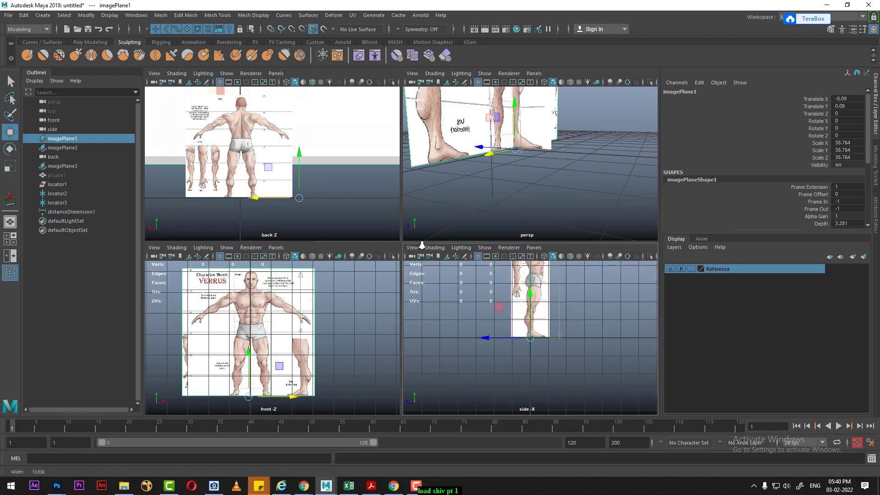
alt+middle_drag(314, 337, 308, 356)
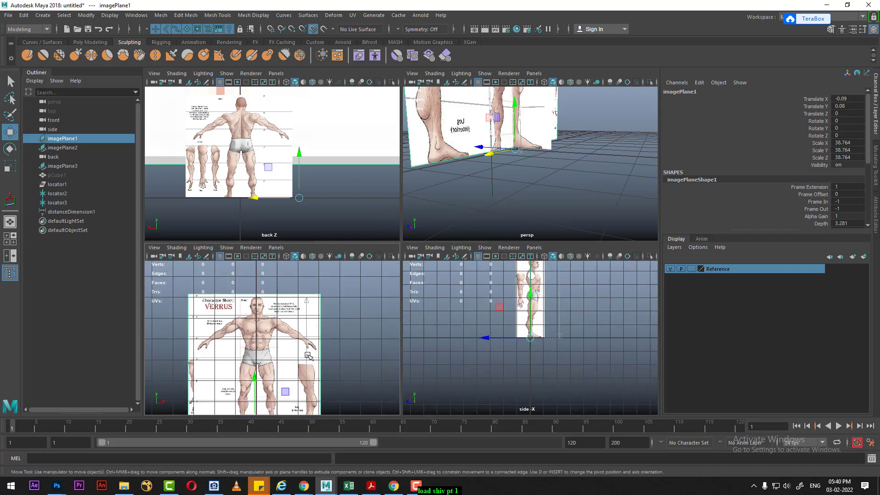
click(346, 348)
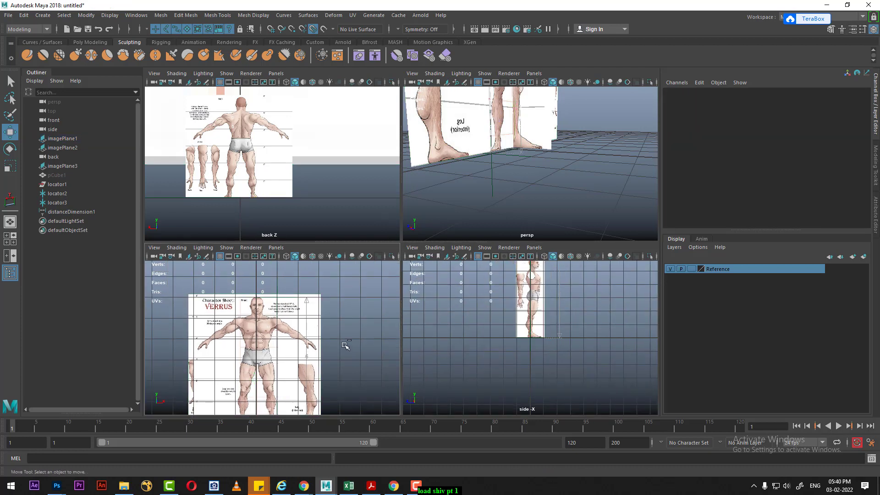
key(ctrl+shift+h)
click(245, 308)
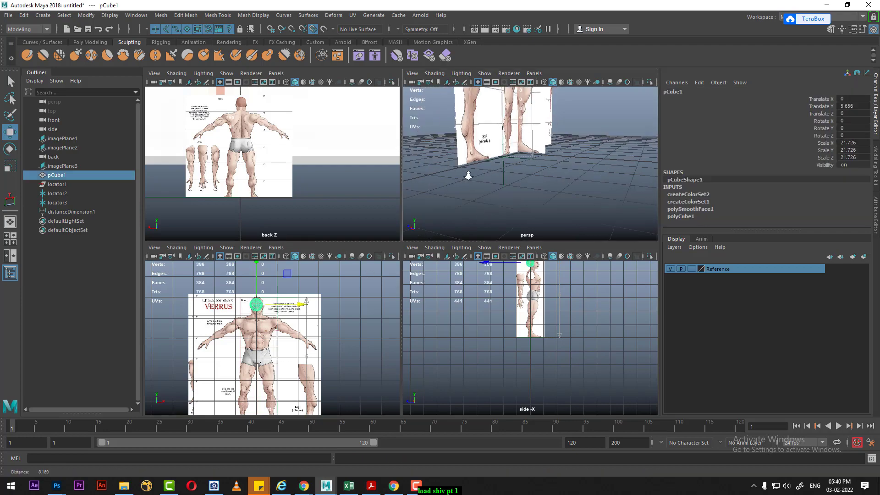
Isolate the sphere in a maximized perspective view, framed and selected.
mouse_move(465, 173)
alt+mouse_down()
mouse_move(541, 171)
mouse_move(389, 210)
mouse_move(450, 269)
mouse_move(408, 224)
alt+mouse_up()
key(space)
key(alt+h)
key(f)
click(477, 250)
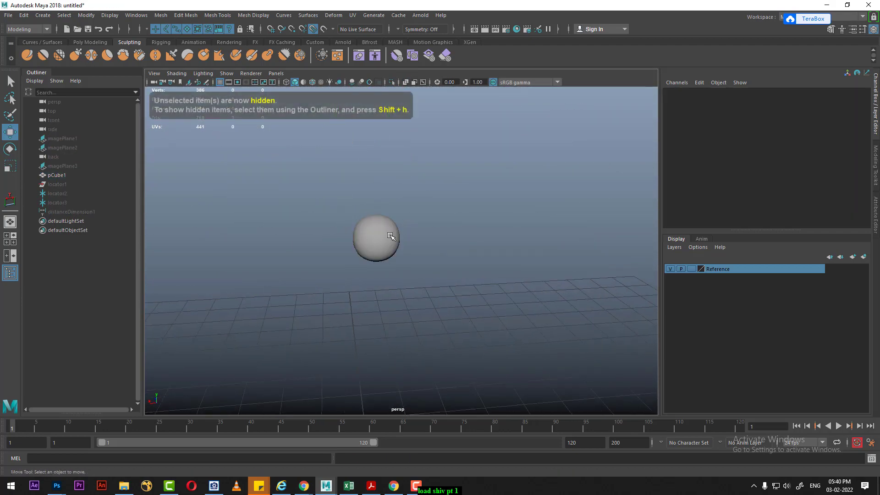
click(389, 227)
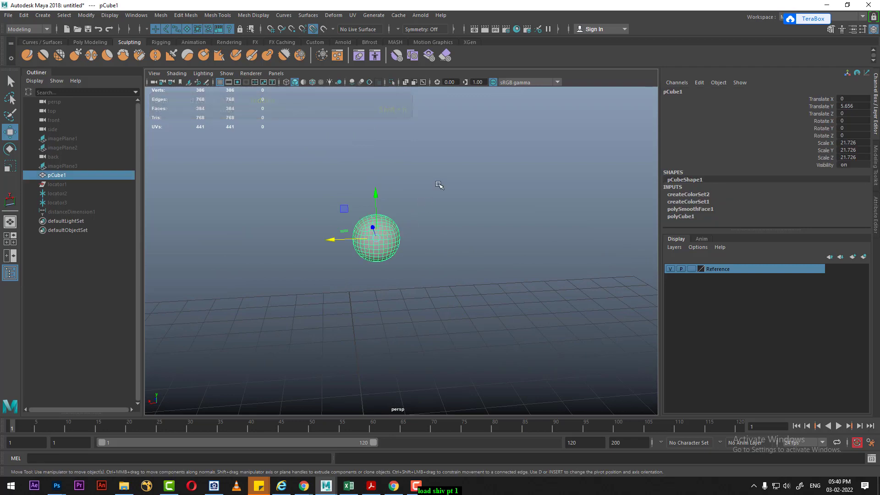
Try a Grab brush stroke on the sphere and undo it.
click(76, 55)
scroll(395, 218, up, 1)
mouse_move(416, 235)
mouse_down()
mouse_move(378, 237)
mouse_move(406, 194)
mouse_up()
key(ctrl+z)
Set Sculpt tool symmetry to Object X, test and undo a stroke, then activate the Grab brush.
click(29, 55)
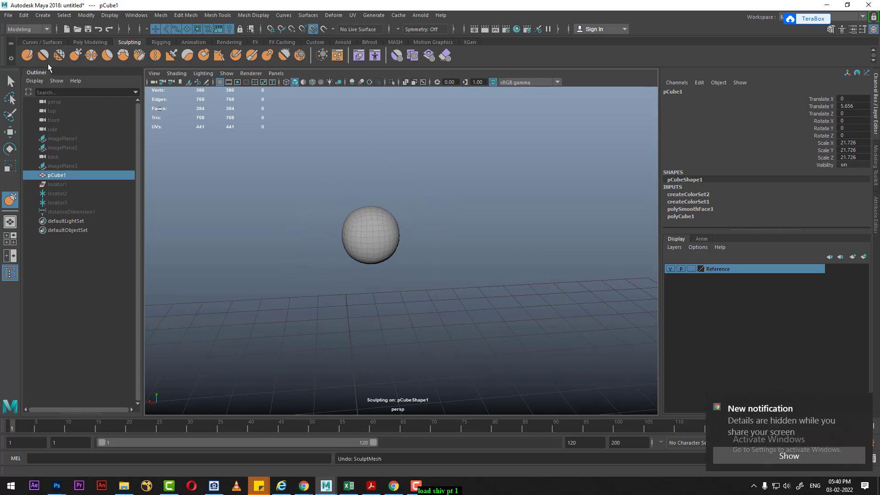
double_click(29, 55)
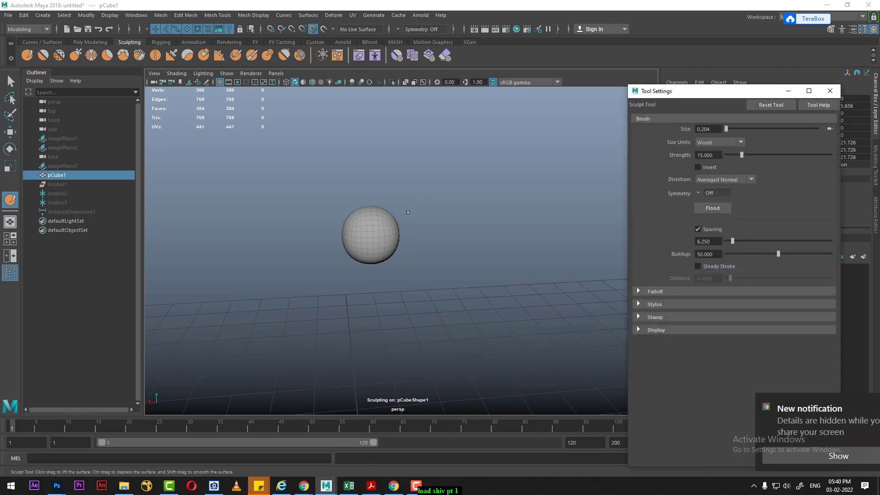
scroll(464, 237, up, 2)
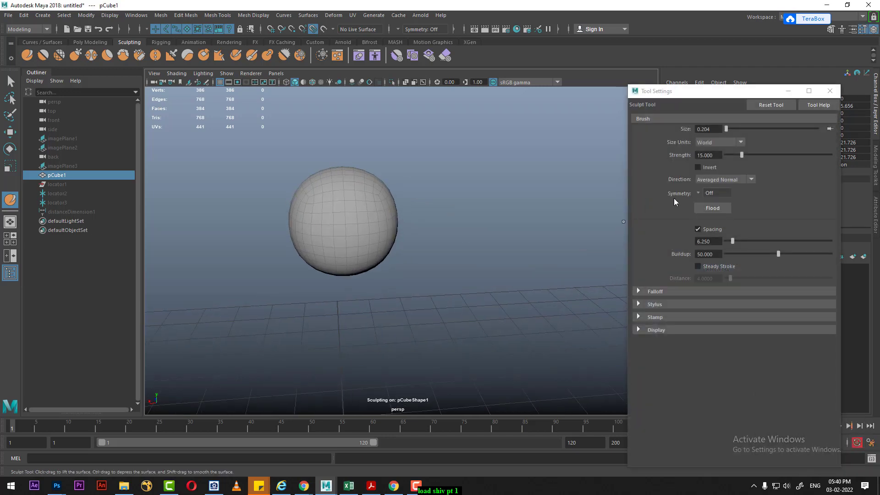
click(698, 194)
click(710, 205)
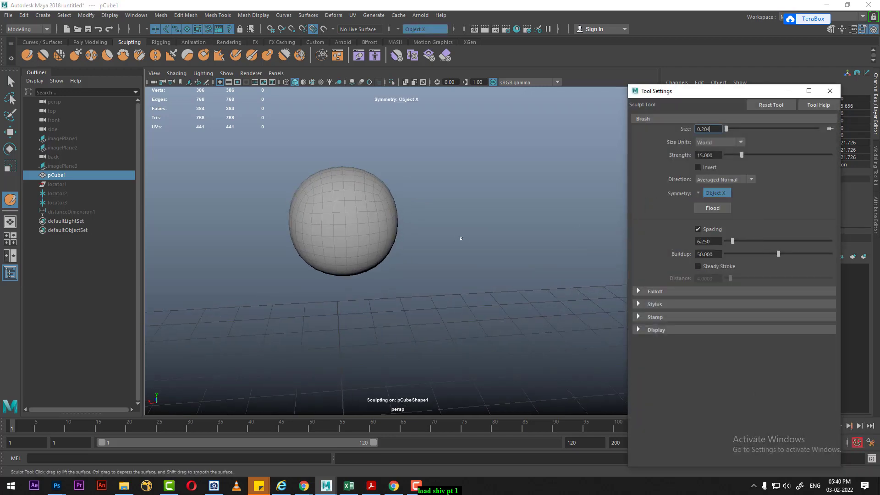
drag(358, 214, 389, 193)
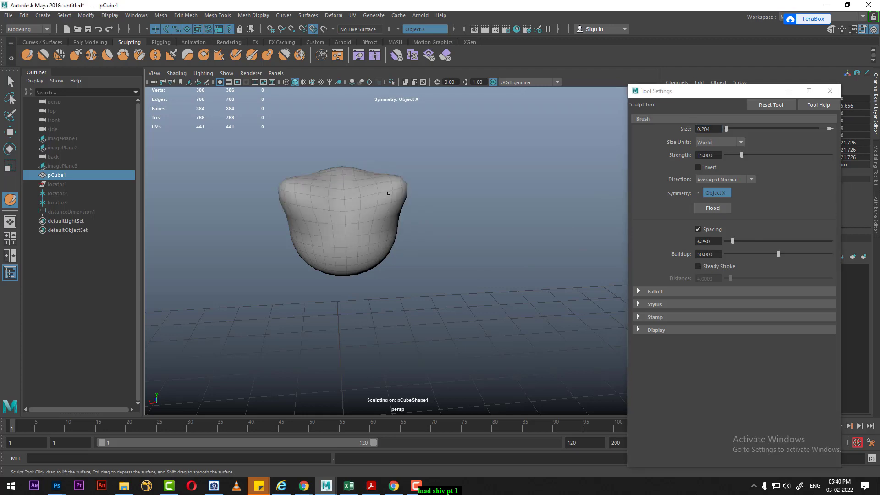
key(ctrl+z)
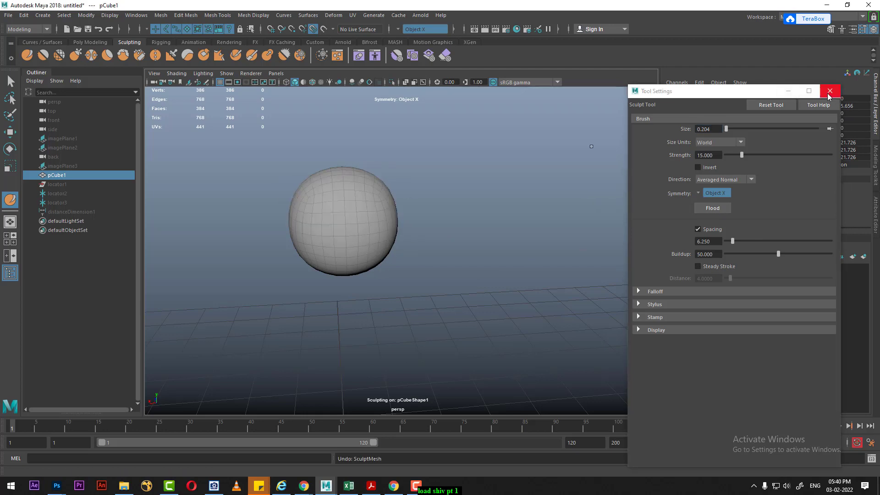
click(830, 91)
click(75, 55)
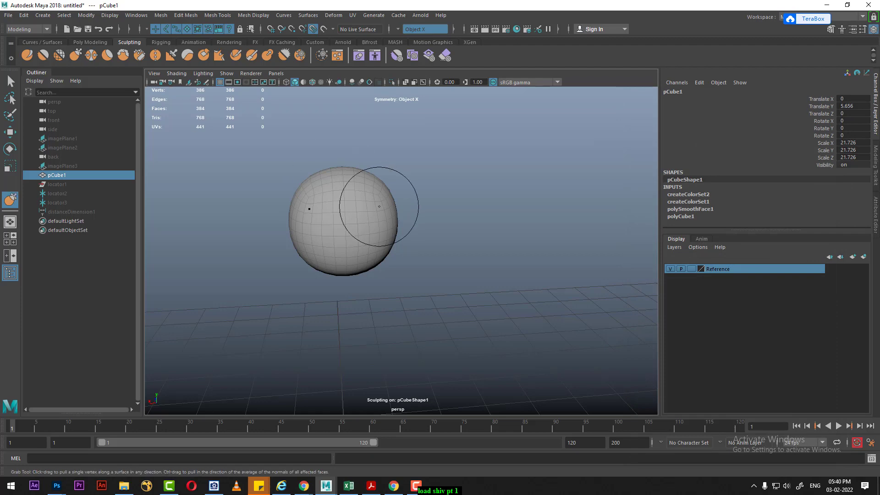
In a maximized front view, enlarge the Grab brush and pull the sphere into a fuller dome and wider jaw.
scroll(393, 216, down, 2)
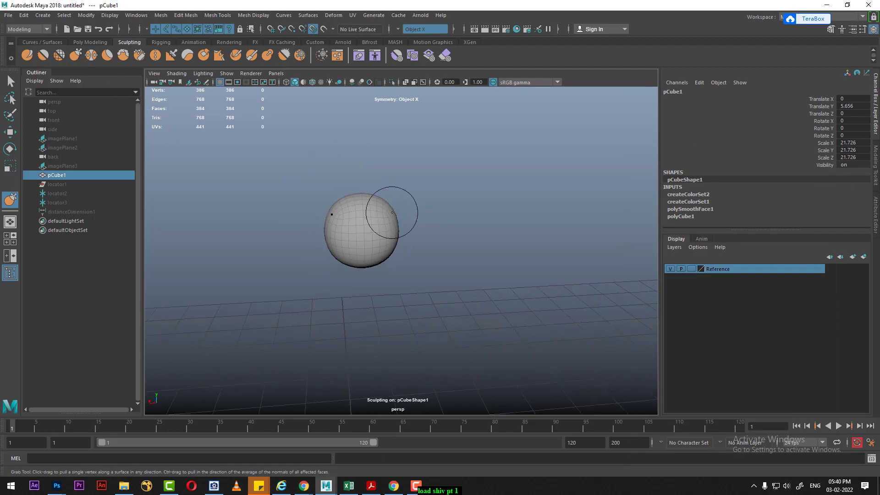
key(space)
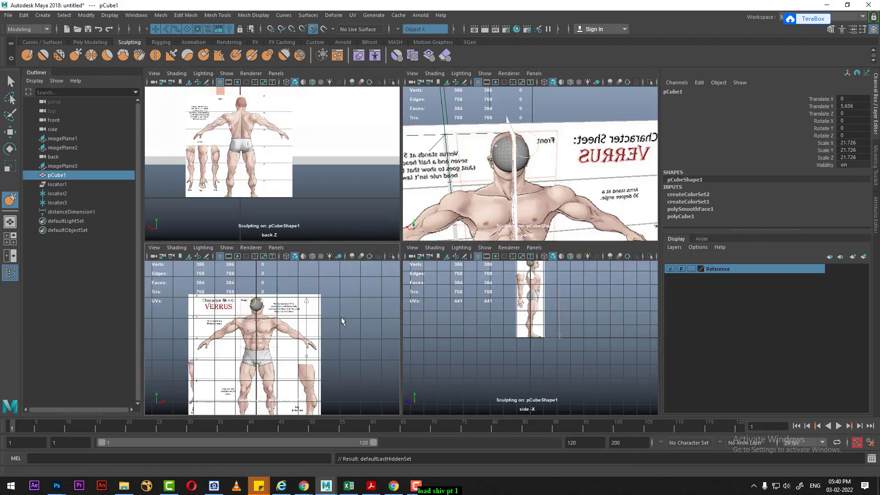
key(space)
scroll(362, 183, up, 4)
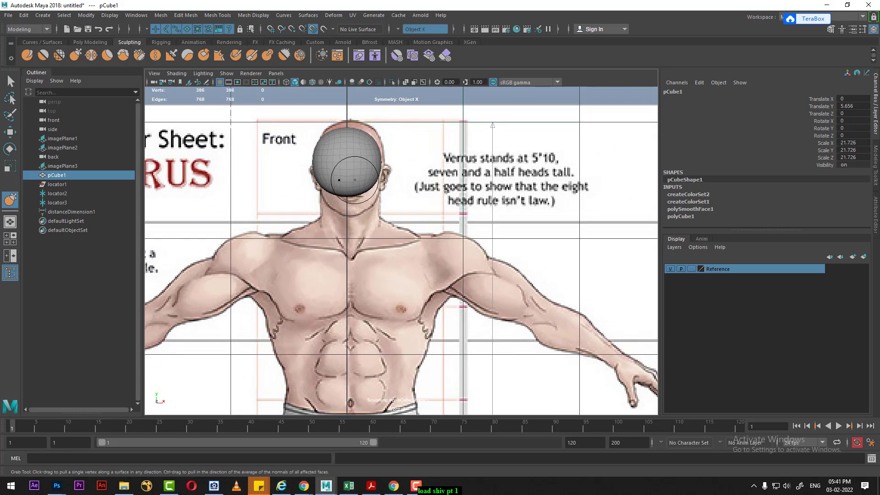
mouse_move(354, 184)
mouse_down()
mouse_move(373, 172)
mouse_move(362, 184)
mouse_up()
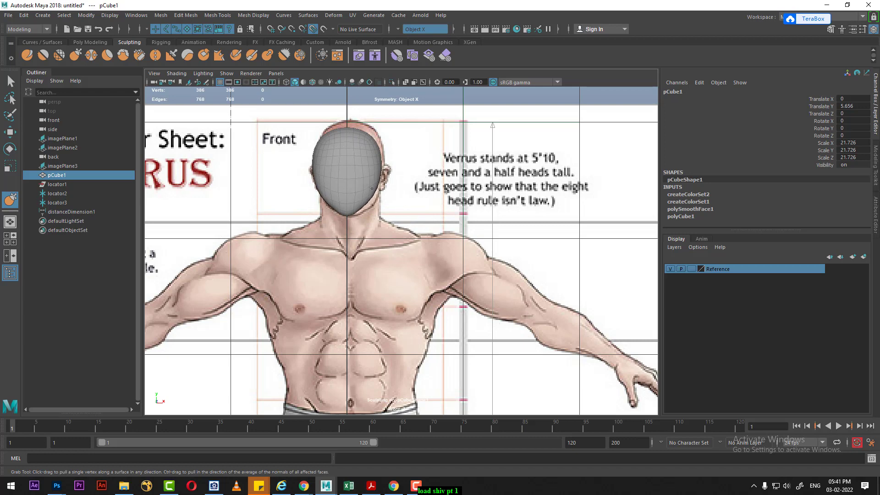
drag(354, 133, 375, 141)
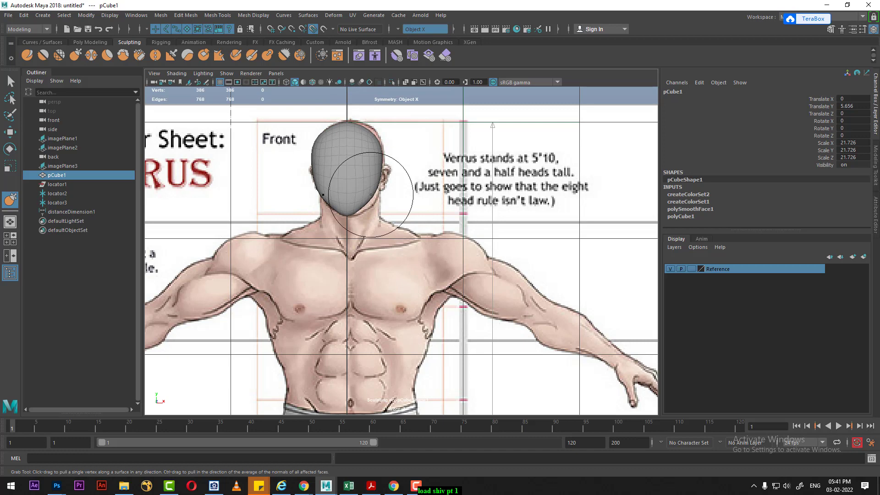
drag(371, 197, 376, 197)
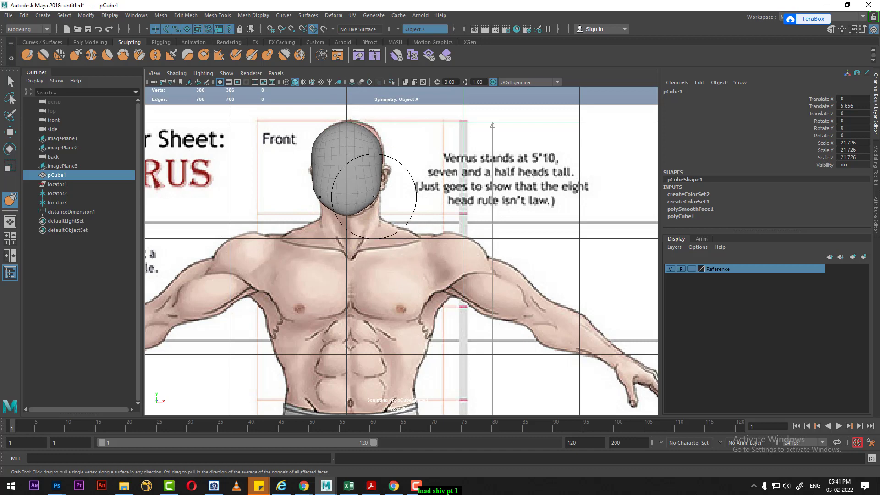
key(space)
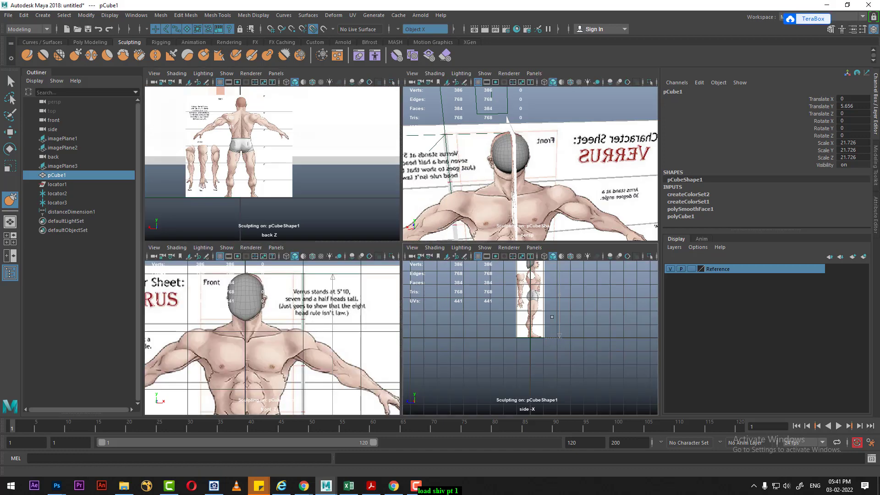
Orbit the perspective view and select the side reference imagePlane2.
scroll(559, 346, up, 3)
scroll(560, 345, up, 3)
scroll(560, 346, up, 3)
scroll(559, 345, up, 2)
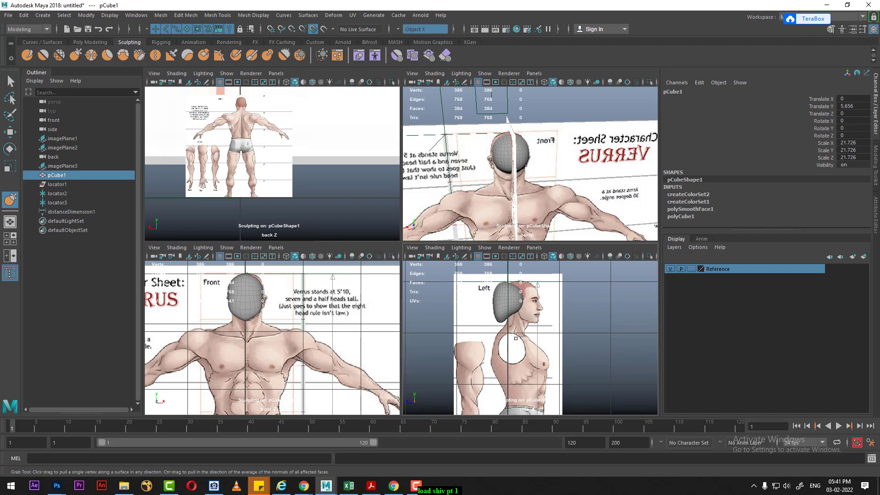
alt+drag(527, 183, 595, 183)
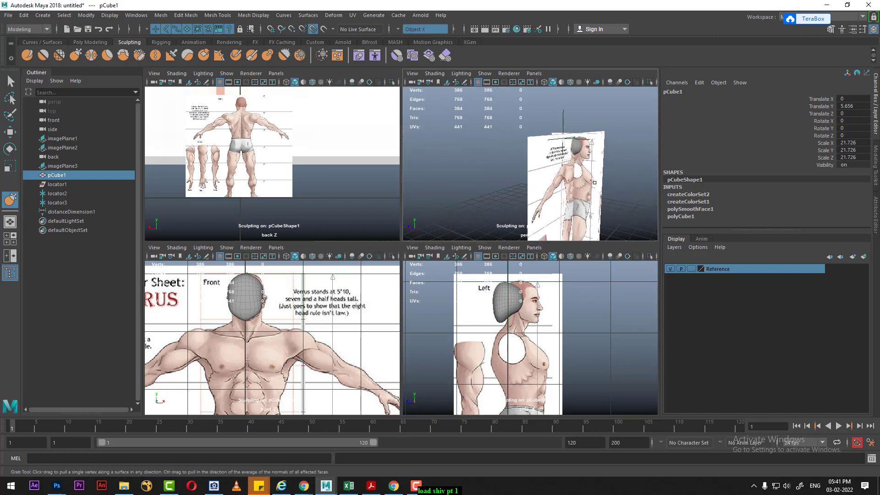
key(w)
click(595, 178)
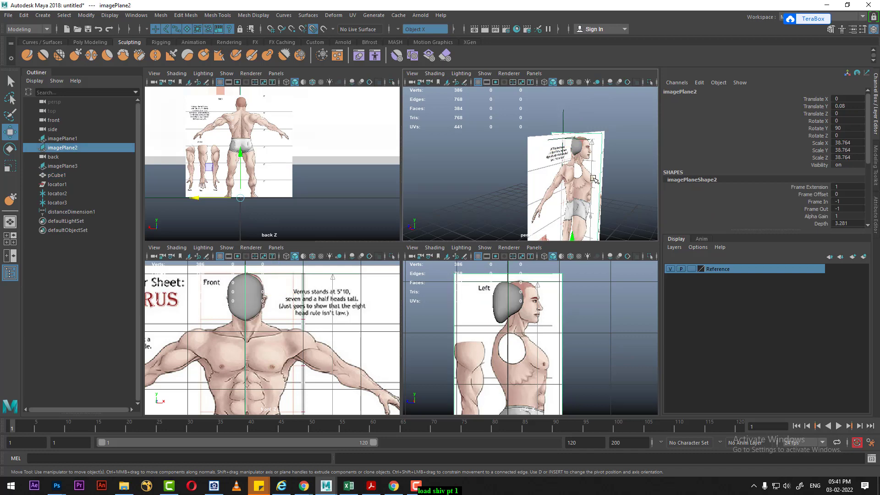
mouse_move(600, 192)
alt+mouse_down()
mouse_move(590, 184)
mouse_move(532, 219)
alt+mouse_up()
Set imagePlane2's Rotate Y to -90 in the Channel Box.
key(e)
key(ctrl+z)
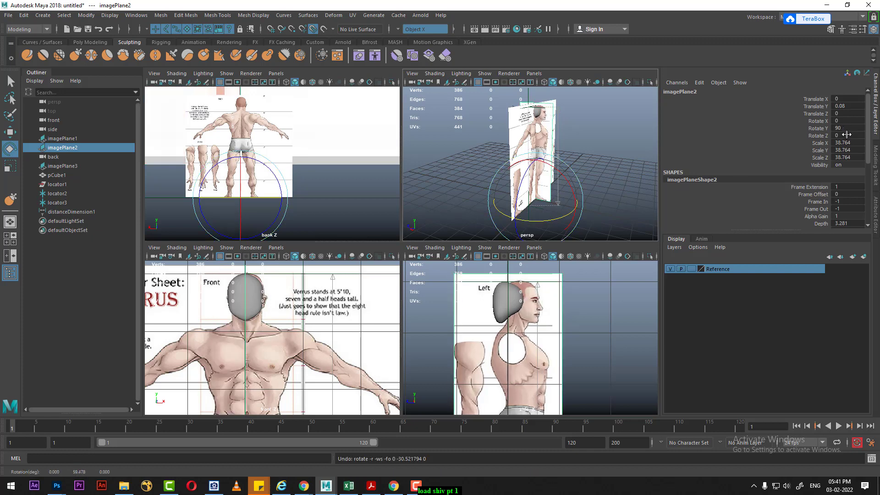
double_click(838, 130)
text(90)
key(Return)
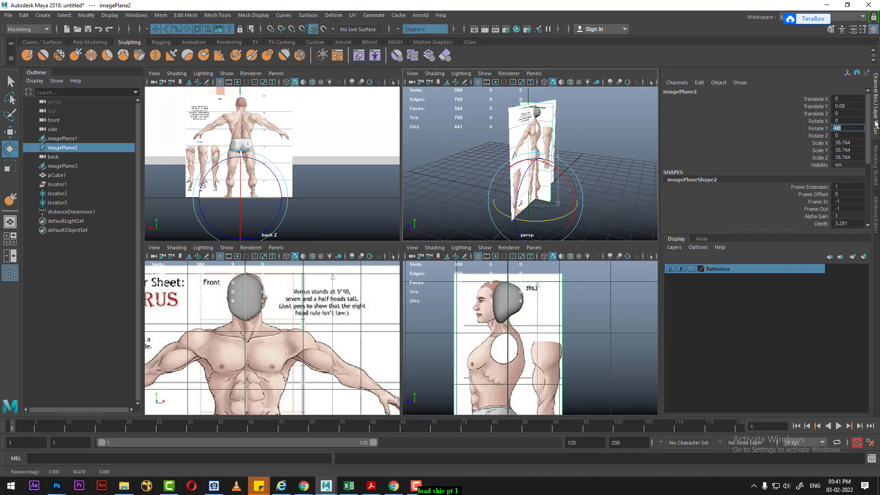
Slide imagePlane2 to Translate Z -0.311 so its head aligns, then enlarge the front and side views.
scroll(596, 309, down, 1)
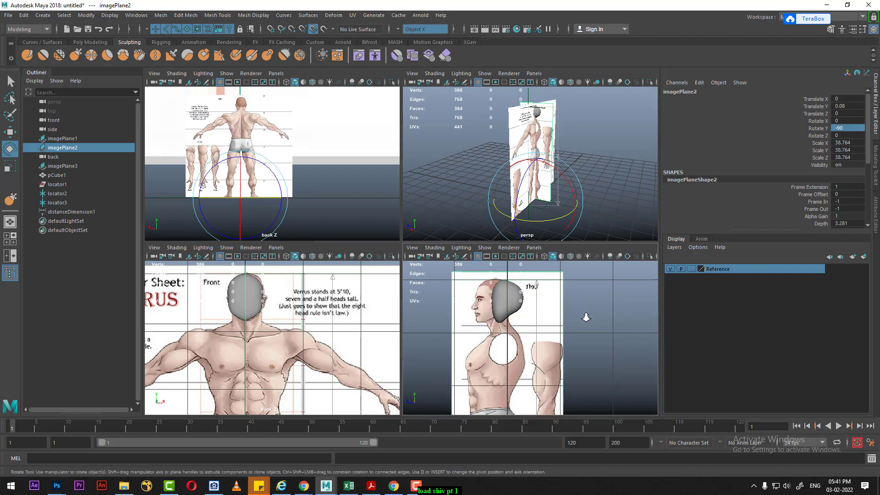
key(w)
key(space)
alt+middle_drag(497, 262, 471, 304)
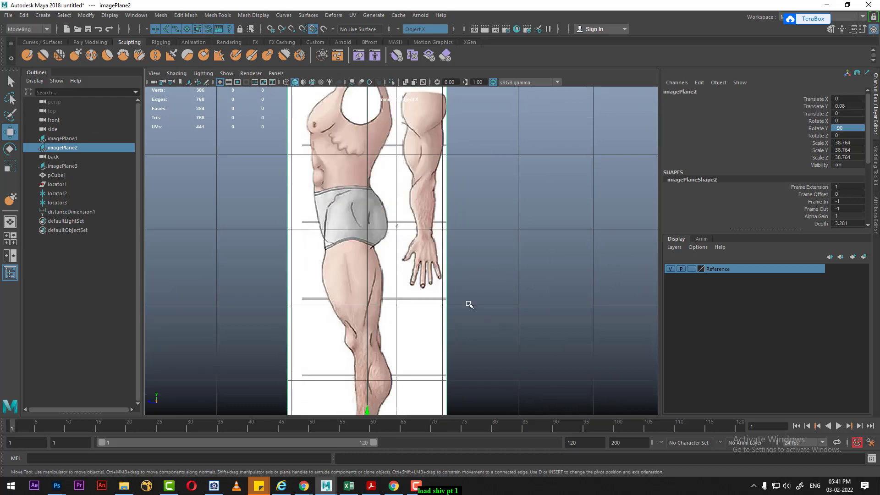
scroll(378, 350, down, 4)
scroll(399, 311, up, 1)
scroll(400, 310, down, 3)
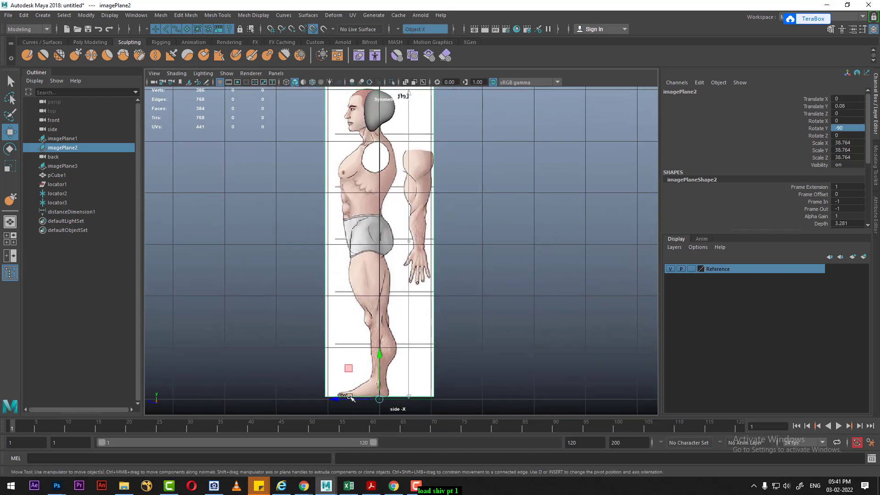
drag(344, 398, 359, 398)
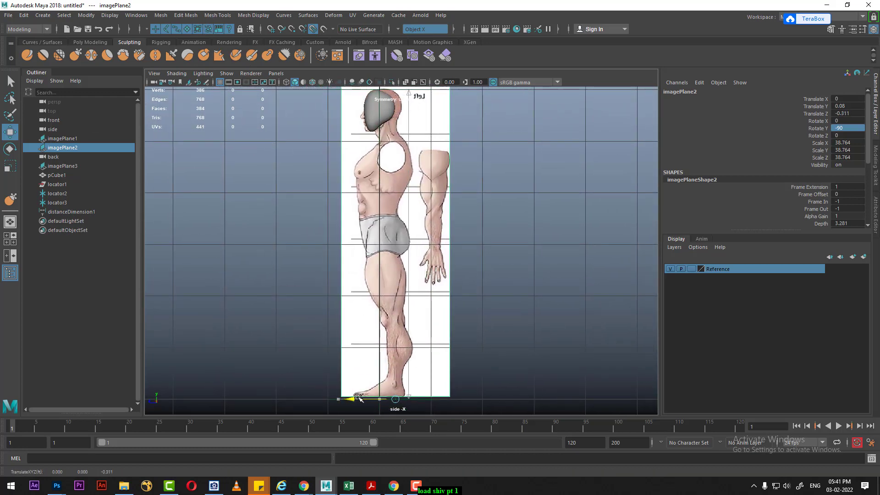
scroll(499, 306, up, 2)
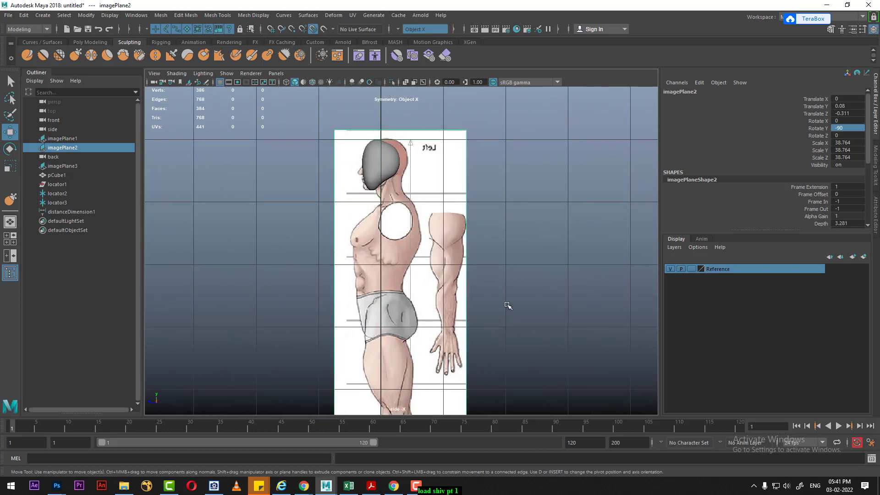
key(space)
drag(413, 240, 413, 129)
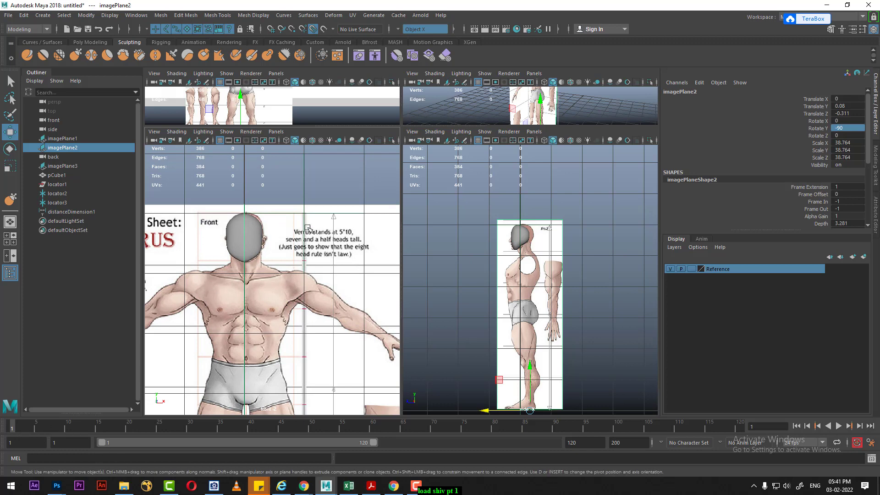
key(space)
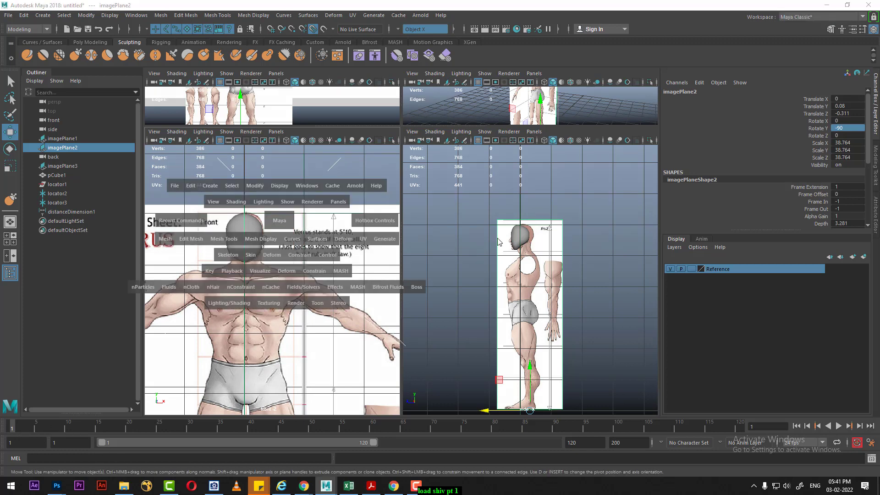
click(497, 240)
drag(497, 240, 497, 264)
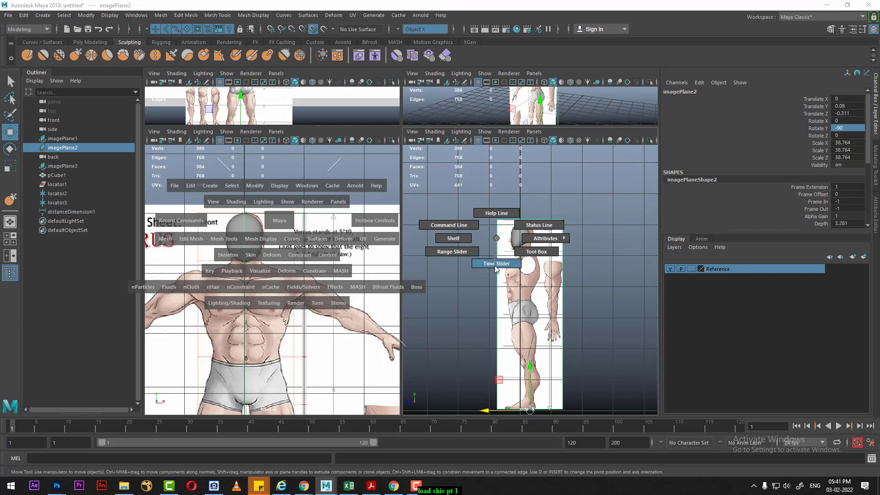
drag(489, 203, 485, 211)
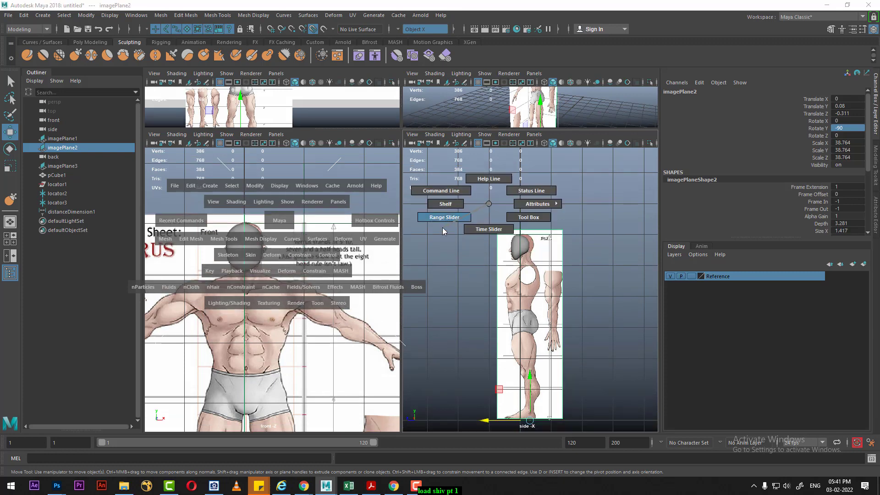
drag(443, 232, 443, 232)
click(470, 217)
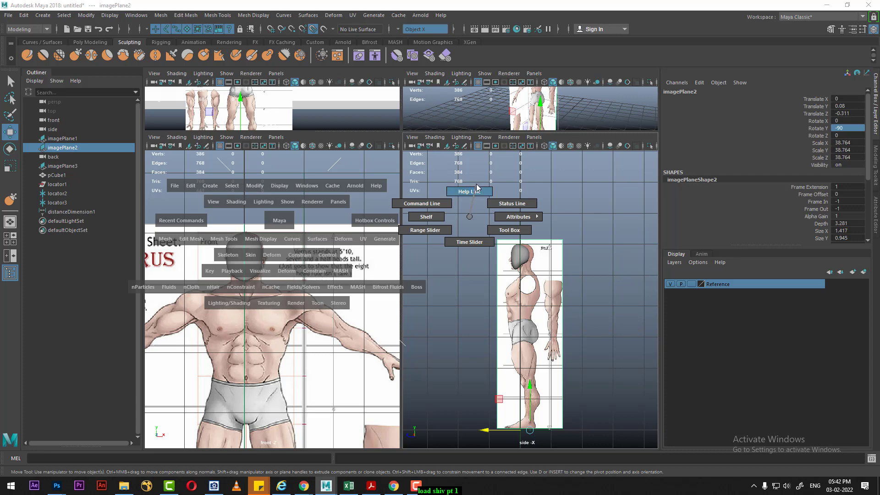
drag(469, 217, 477, 189)
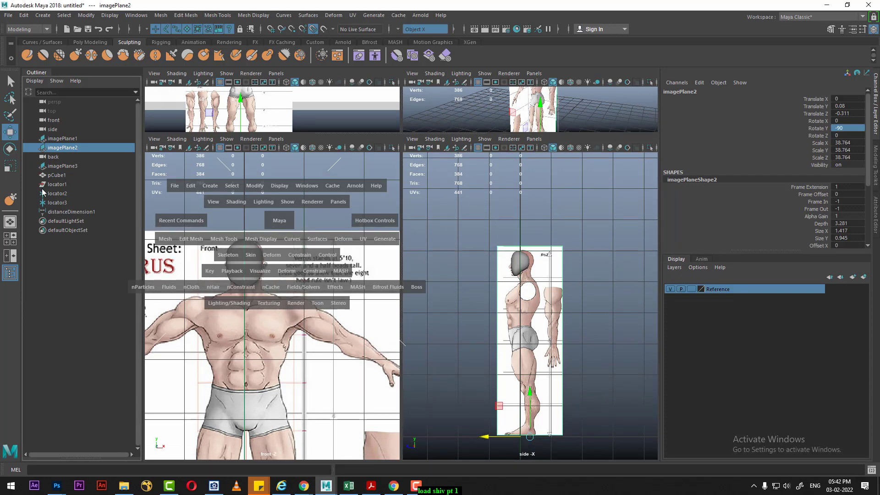
click(453, 205)
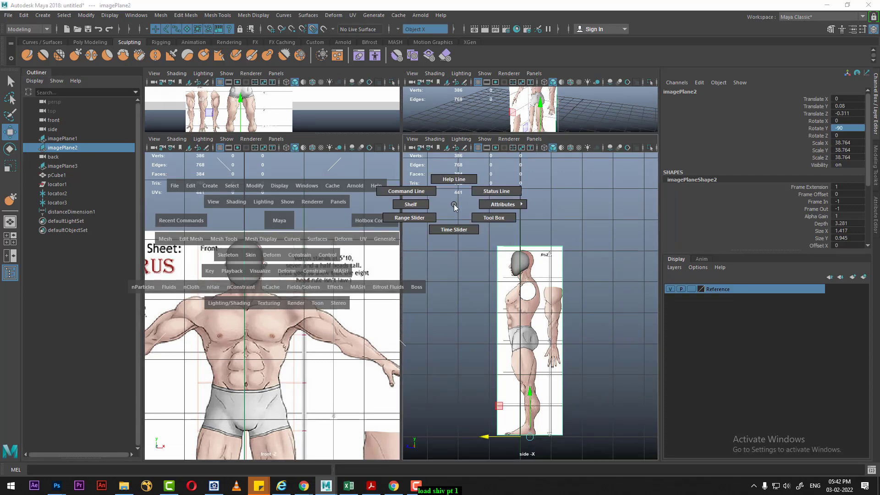
click(453, 206)
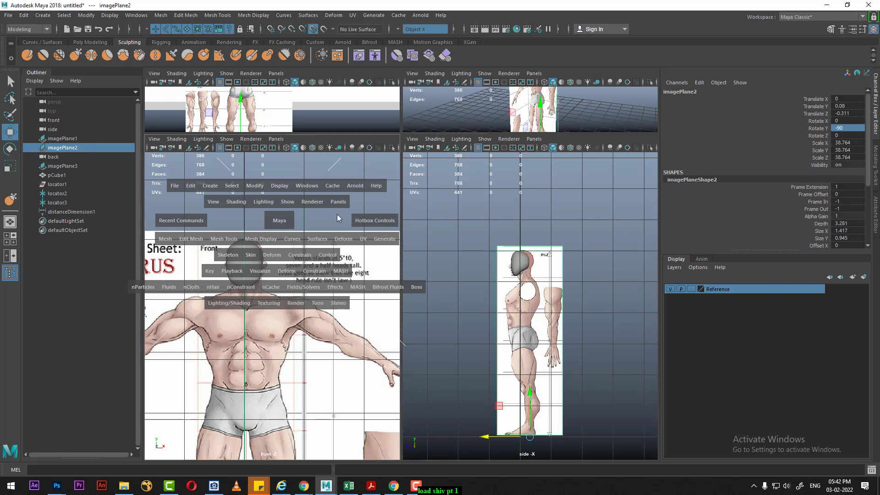
click(302, 156)
click(296, 325)
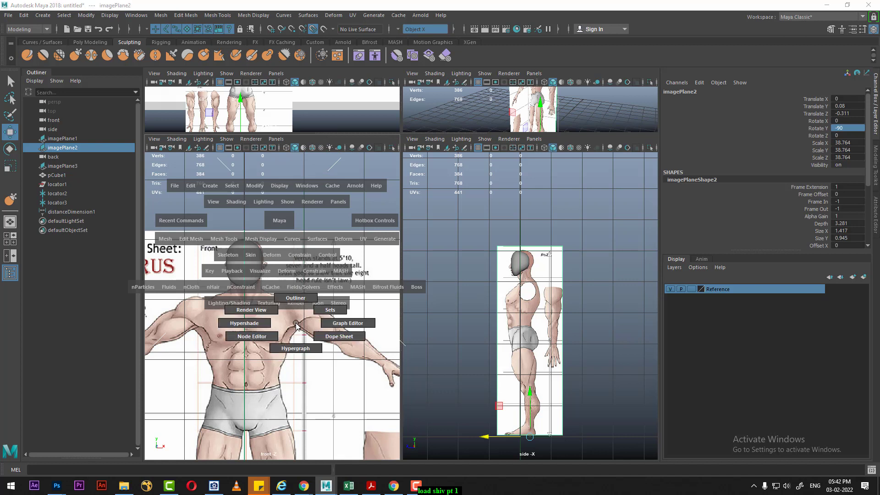
click(441, 222)
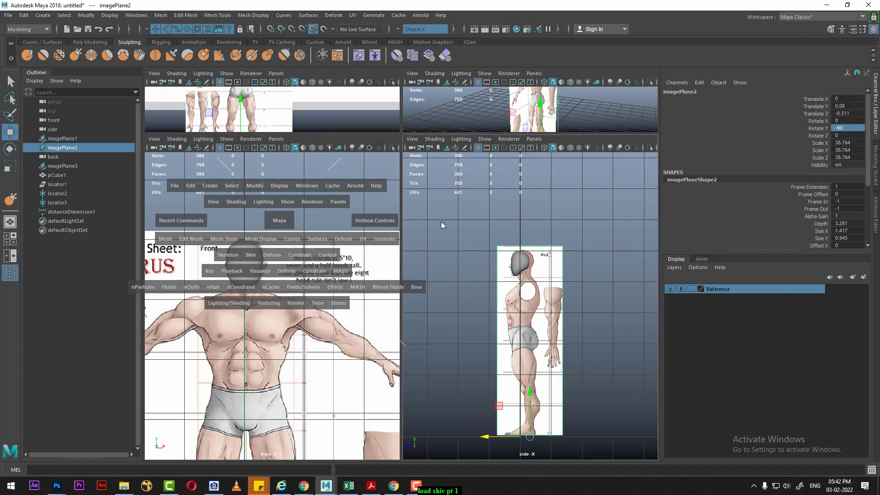
key(space)
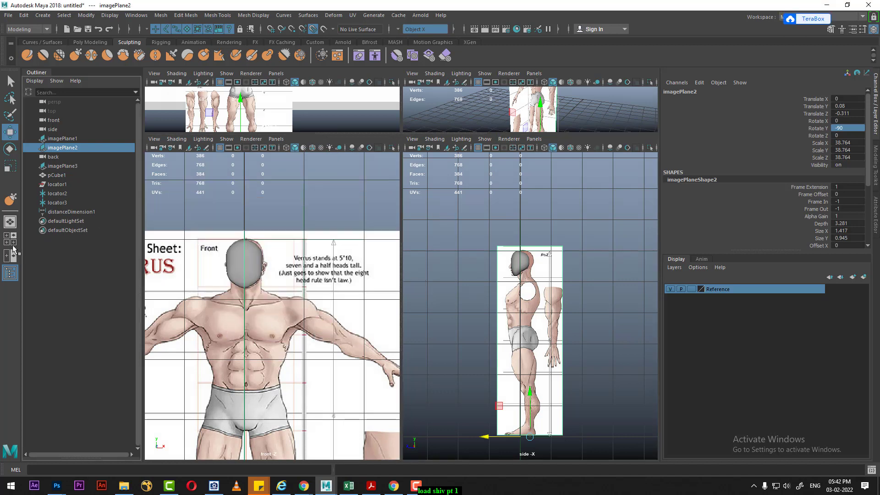
Split into four views, widen them, heighten front and side, then select pCube1 with Move.
click(11, 245)
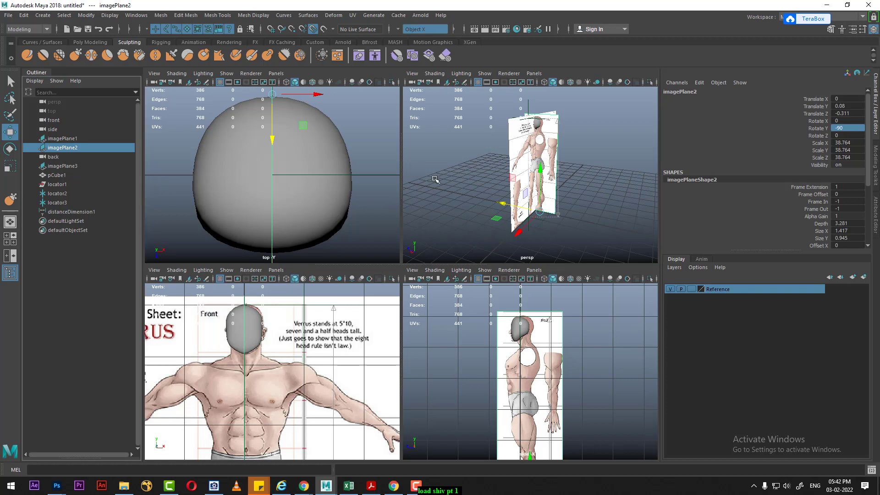
drag(658, 217, 737, 201)
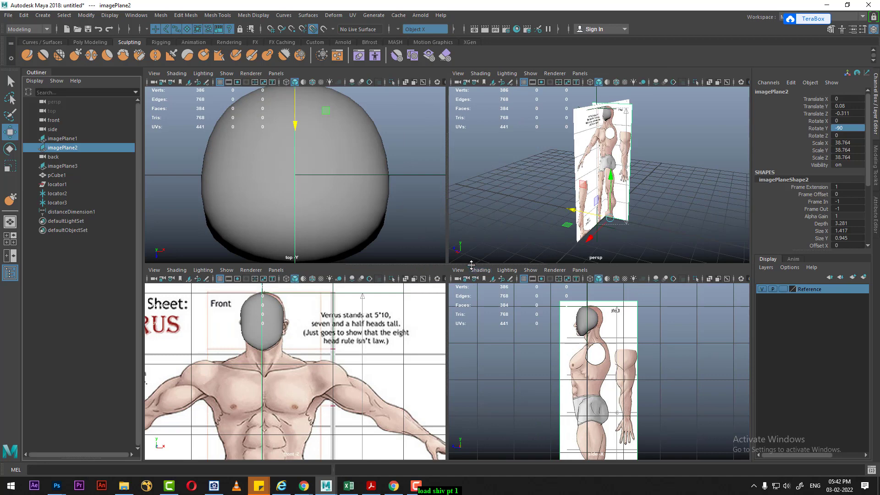
drag(477, 266, 476, 200)
scroll(538, 304, up, 3)
scroll(550, 339, up, 1)
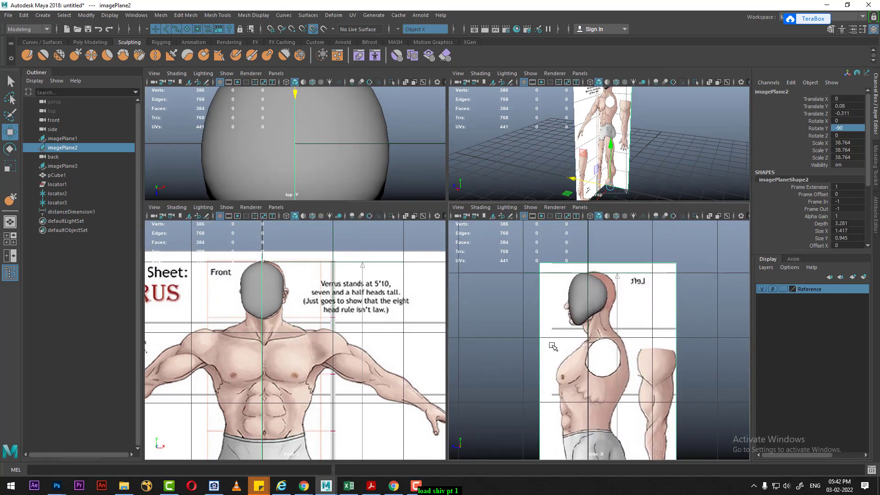
click(77, 56)
scroll(296, 335, up, 2)
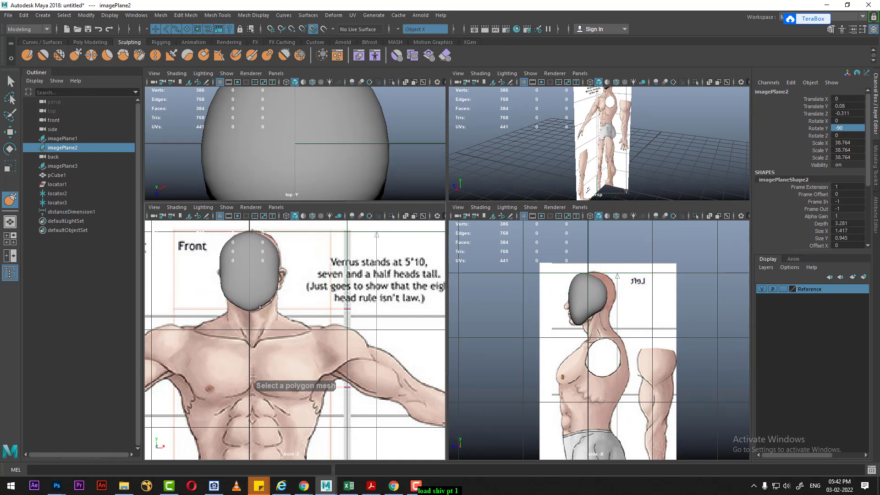
key(w)
click(254, 279)
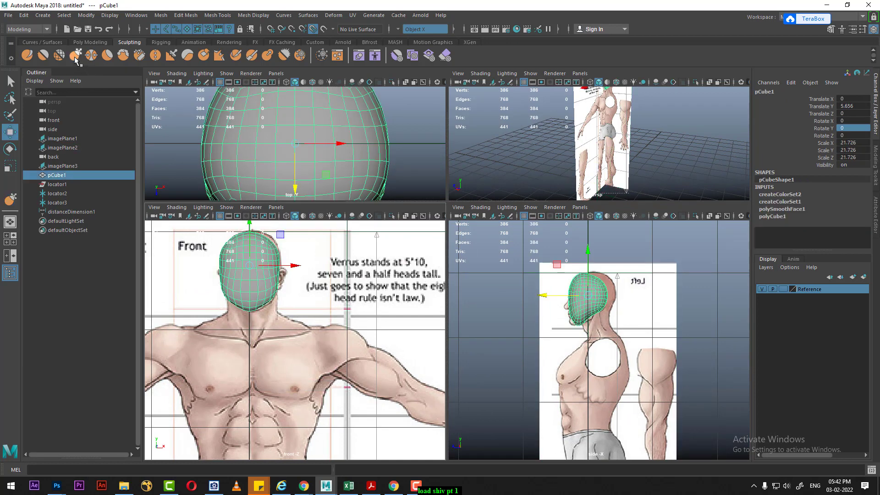
Sculpt a bulge on the back of pCube1 to match the side reference.
click(76, 56)
scroll(614, 278, up, 1)
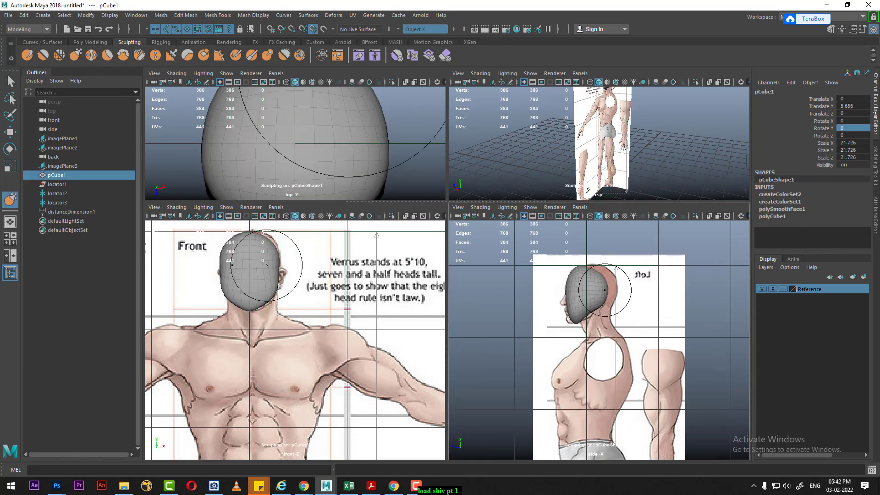
scroll(613, 289, up, 1)
scroll(612, 289, up, 1)
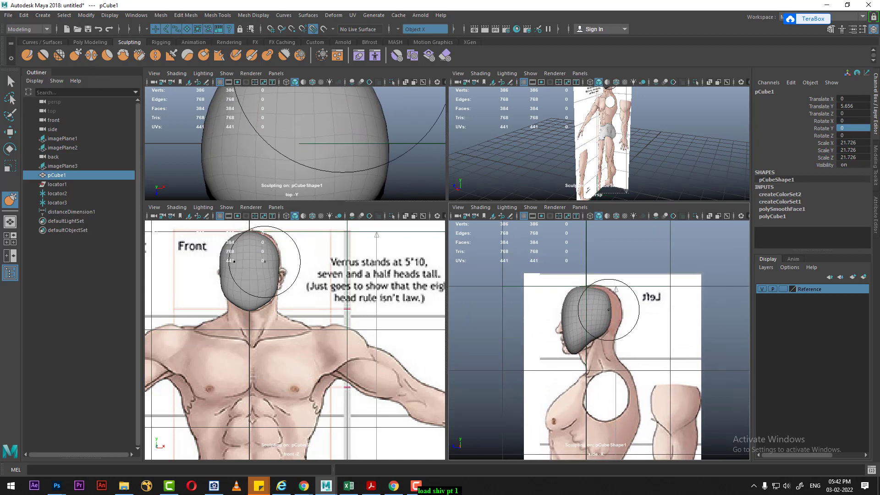
scroll(616, 305, up, 2)
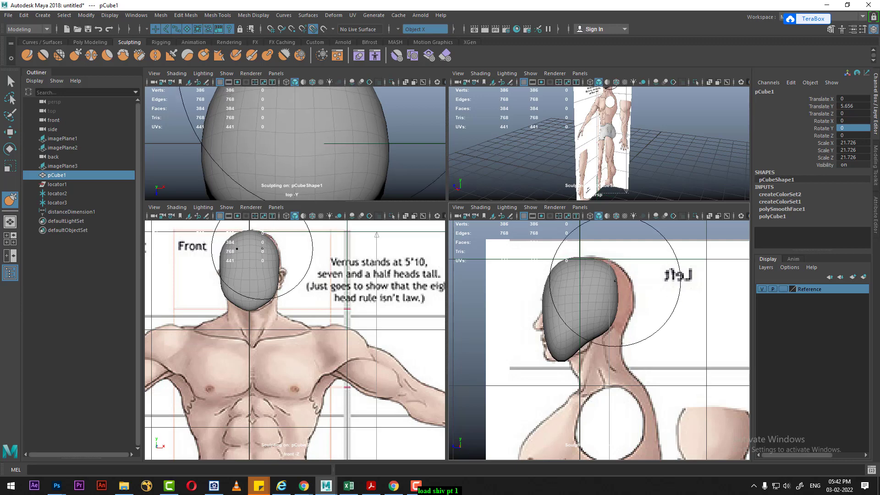
mouse_move(593, 262)
mouse_down()
mouse_move(624, 303)
mouse_move(553, 358)
mouse_move(551, 344)
mouse_up()
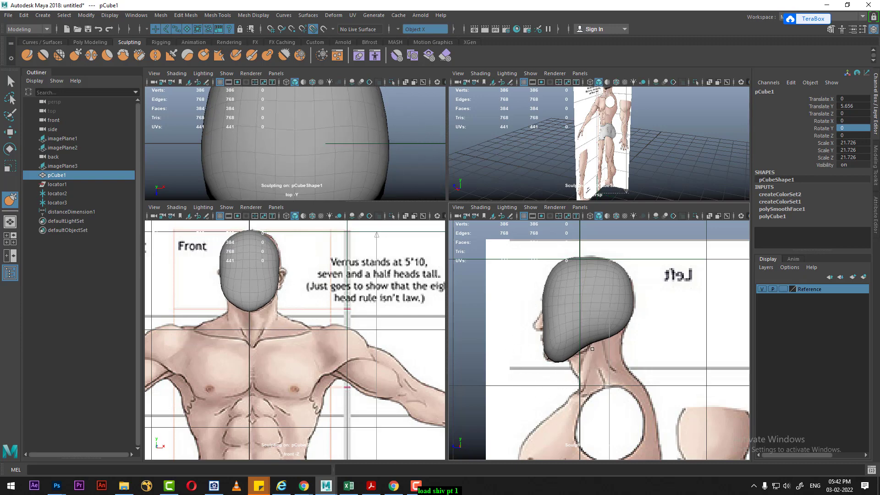
Duplicate pCube1 and move the copy pCube2 down along Y to Translate Y 4.878.
key(w)
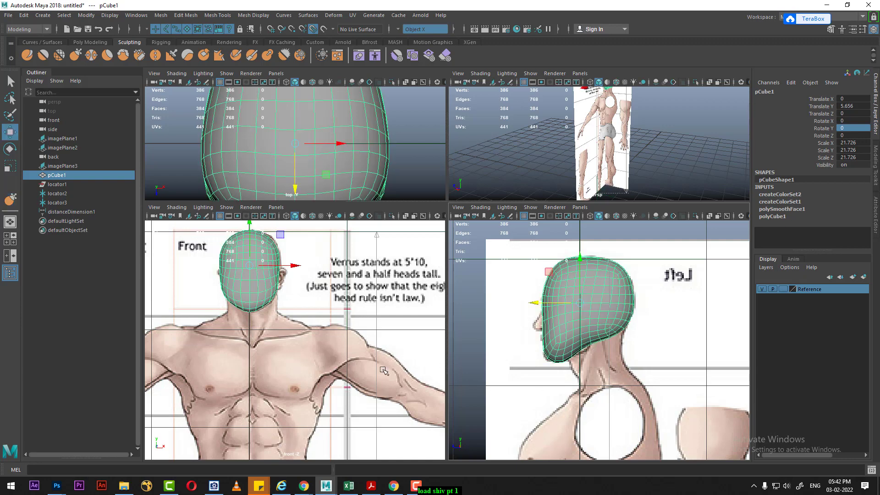
scroll(269, 260, down, 2)
scroll(269, 260, down, 3)
scroll(307, 316, up, 2)
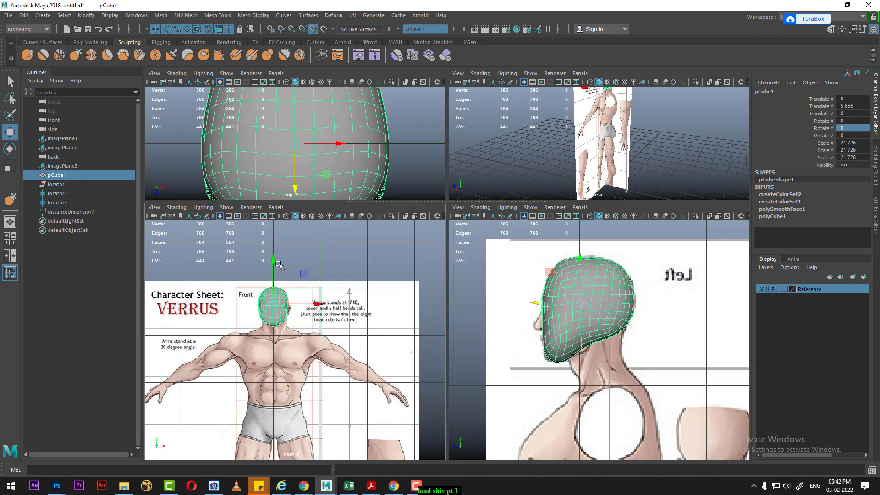
click(275, 262)
key(ctrl+d)
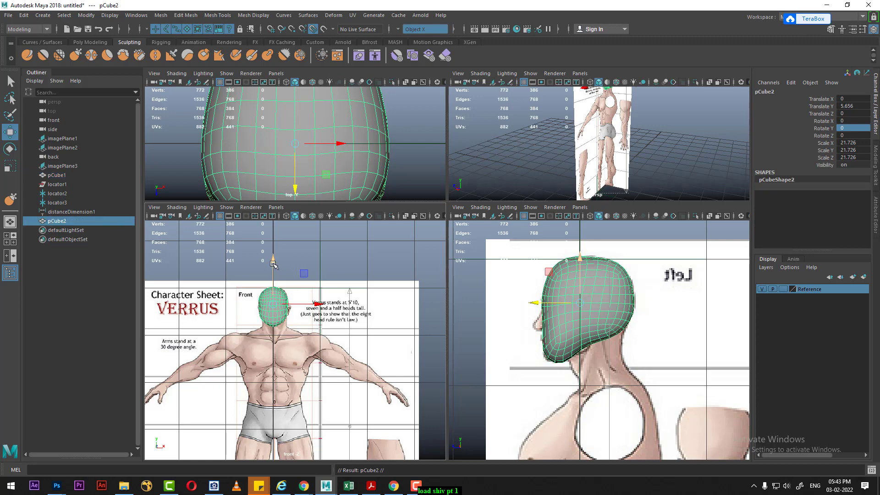
drag(276, 264, 274, 301)
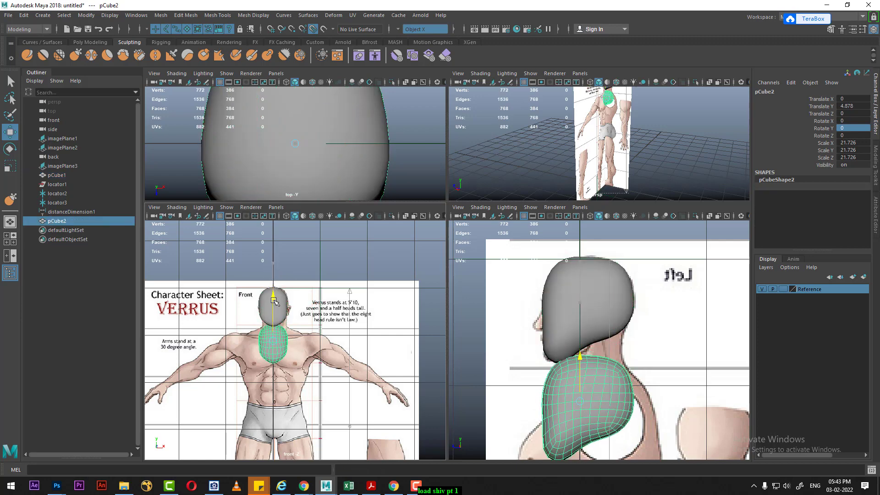
Add blob copies pCube3 through pCube8 down the torso and legs with Shift+D.
scroll(585, 358, down, 2)
scroll(585, 357, down, 2)
scroll(585, 358, down, 2)
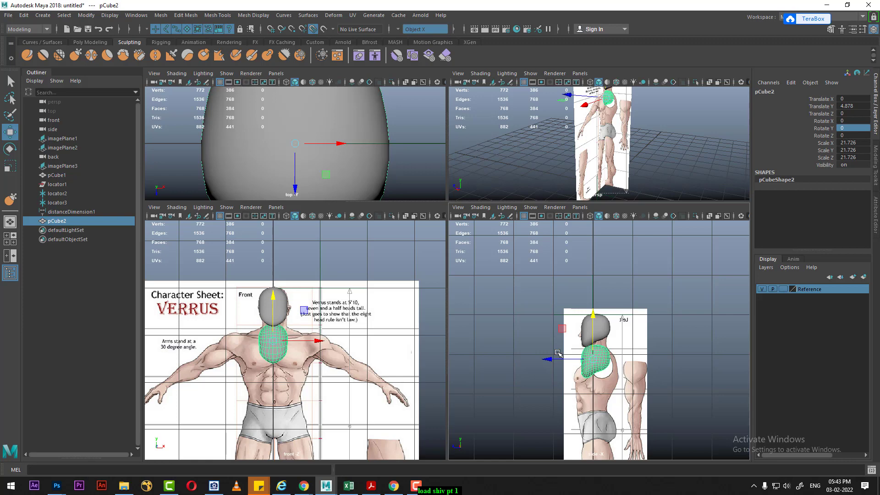
key(shift+d)
key(shift+d)
key(shift+d)
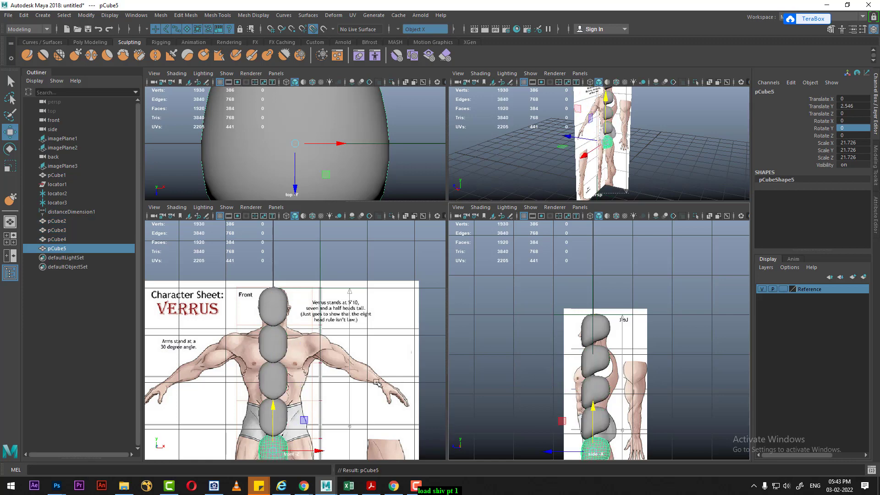
scroll(358, 372, down, 2)
key(shift+d)
key(shift+d)
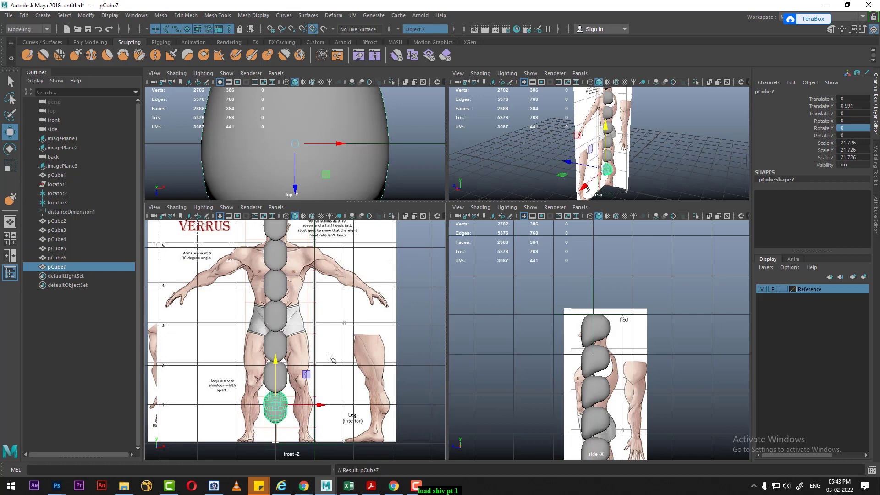
alt+middle_drag(331, 359, 324, 306)
key(shift+d)
alt+middle_drag(307, 342, 302, 395)
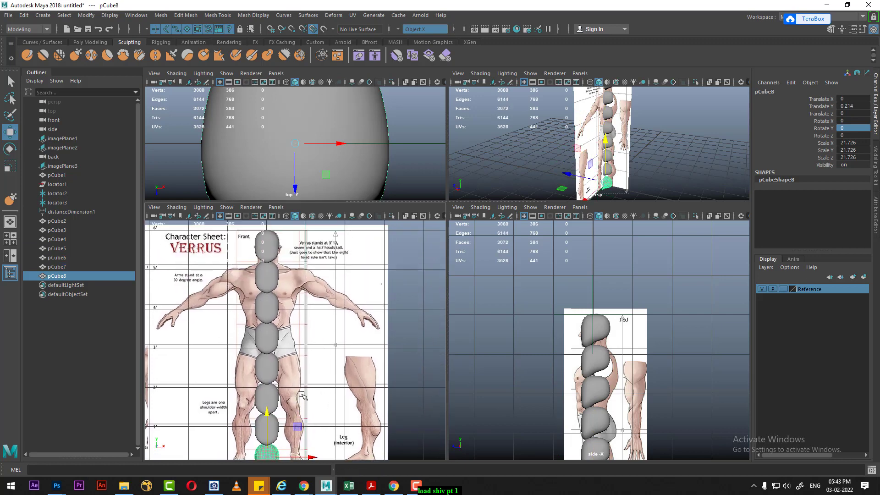
Select all eight blobs, pCube1 through pCube8, from head to feet.
click(274, 256)
shift+click(273, 289)
shift+click(271, 309)
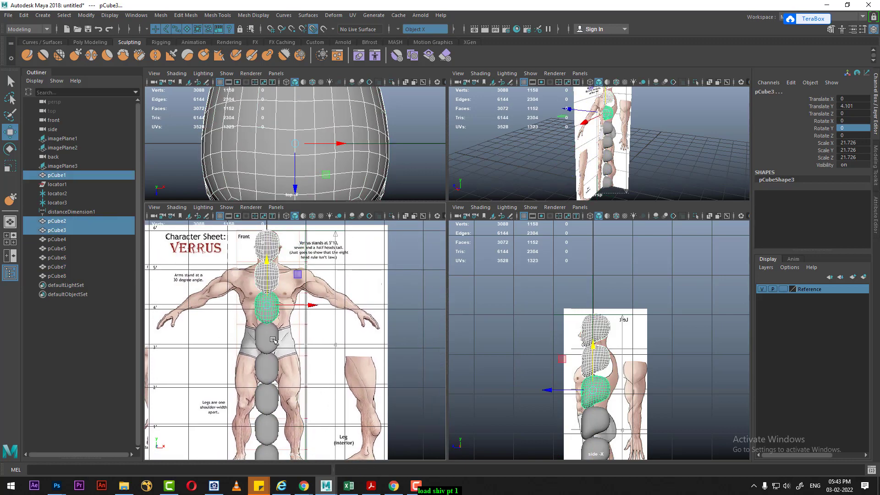
shift+click(272, 340)
shift+click(272, 369)
shift+click(271, 403)
mouse_move(271, 403)
alt+middle_down()
mouse_move(287, 322)
mouse_move(291, 421)
alt+middle_up()
shift+click(265, 355)
shift+click(263, 380)
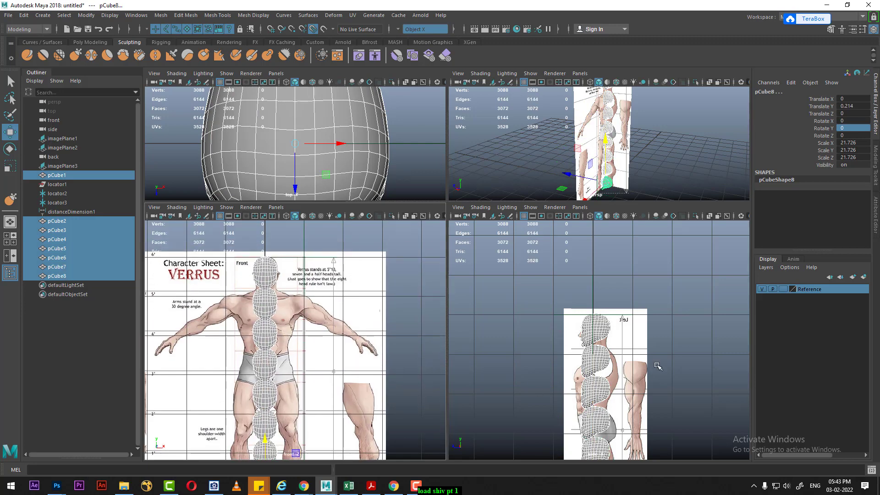
scroll(621, 370, up, 3)
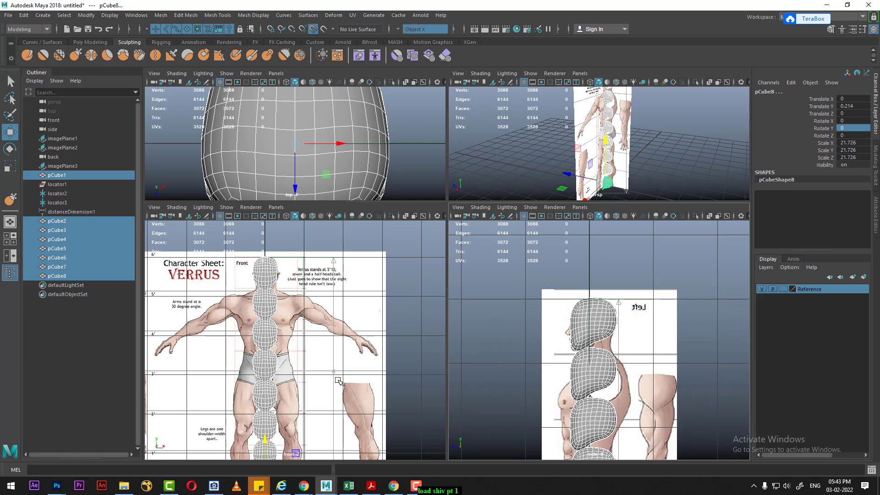
scroll(263, 325, down, 3)
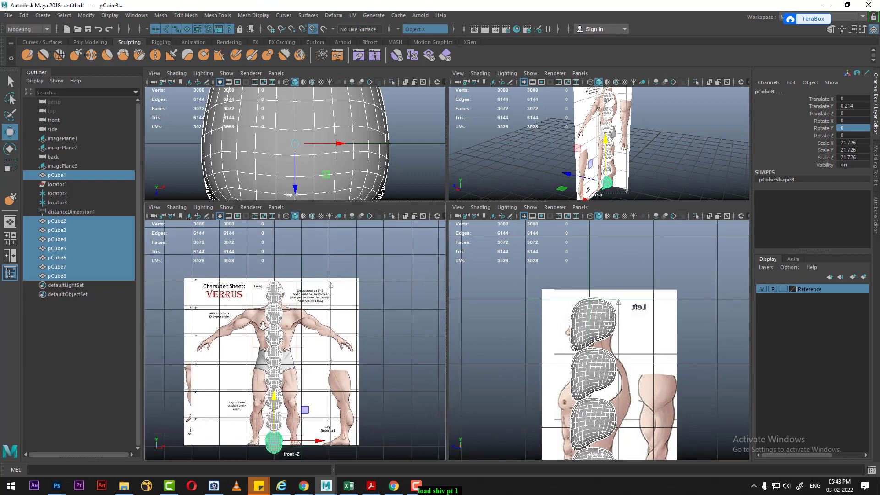
alt+middle_drag(339, 348, 379, 396)
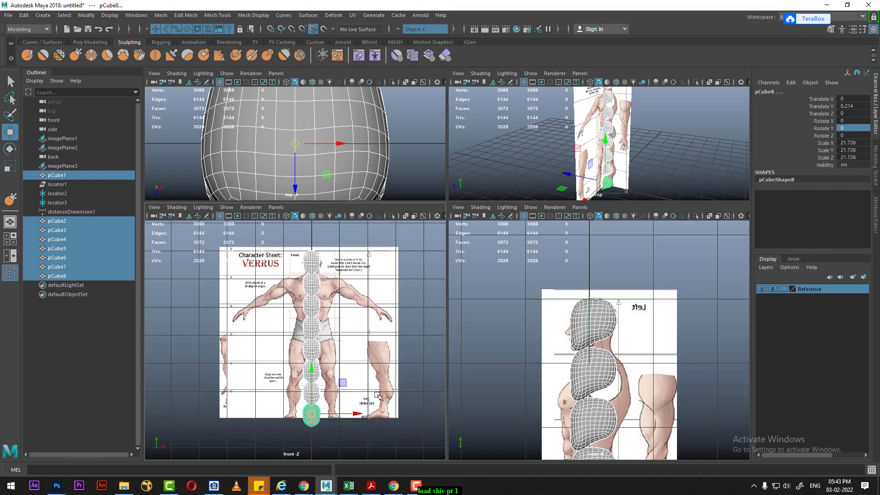
Duplicate the eight blobs, move the copied column left, and group it.
key(ctrl+d)
drag(354, 414, 205, 412)
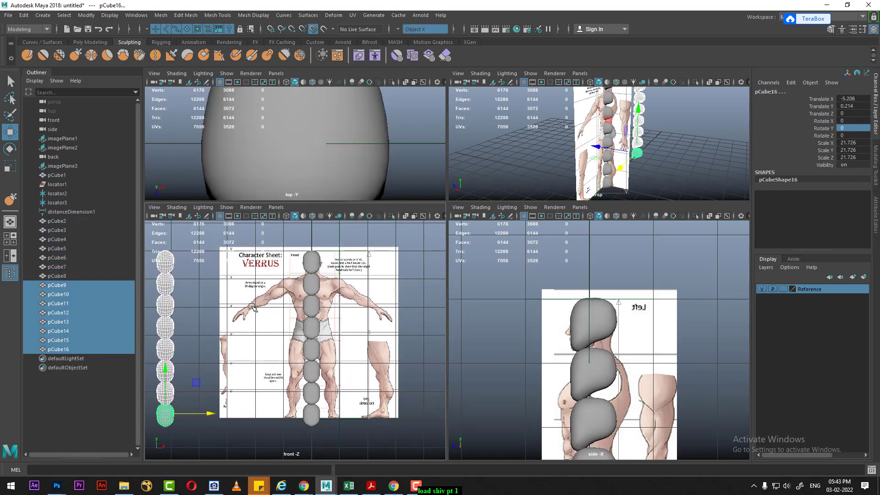
key(ctrl+g)
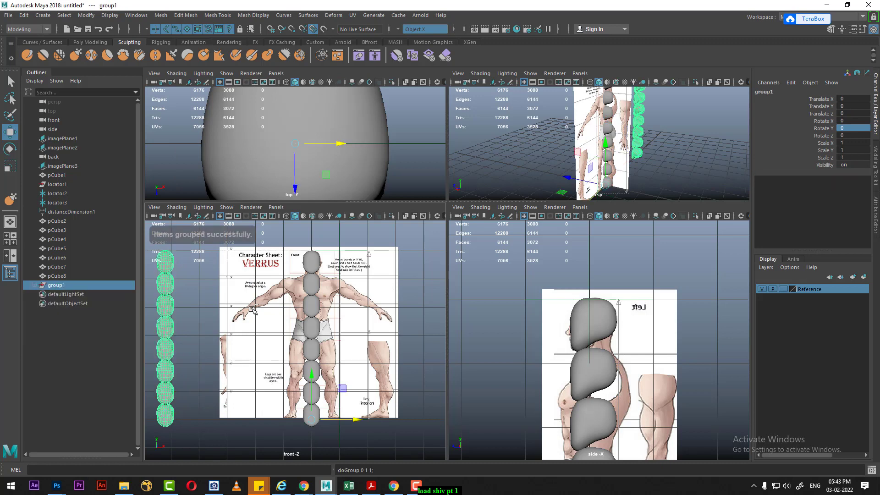
click(310, 289)
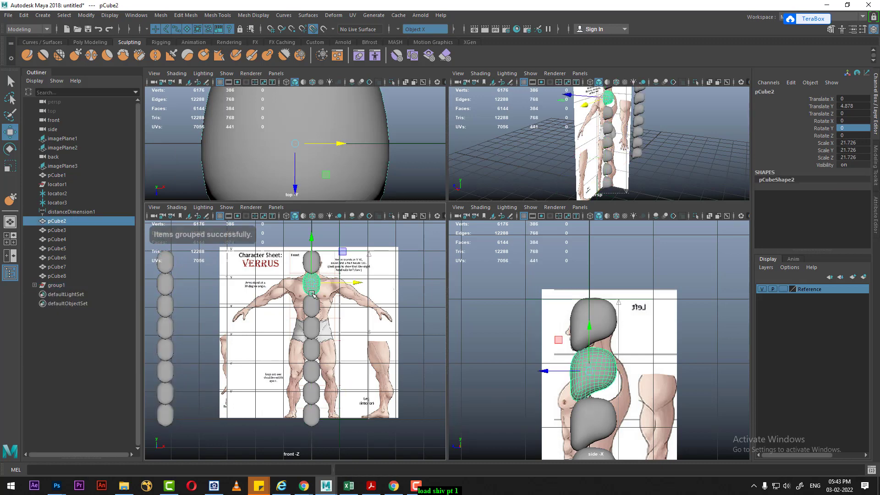
scroll(310, 289, up, 3)
alt+middle_drag(311, 289, 304, 330)
scroll(304, 330, up, 2)
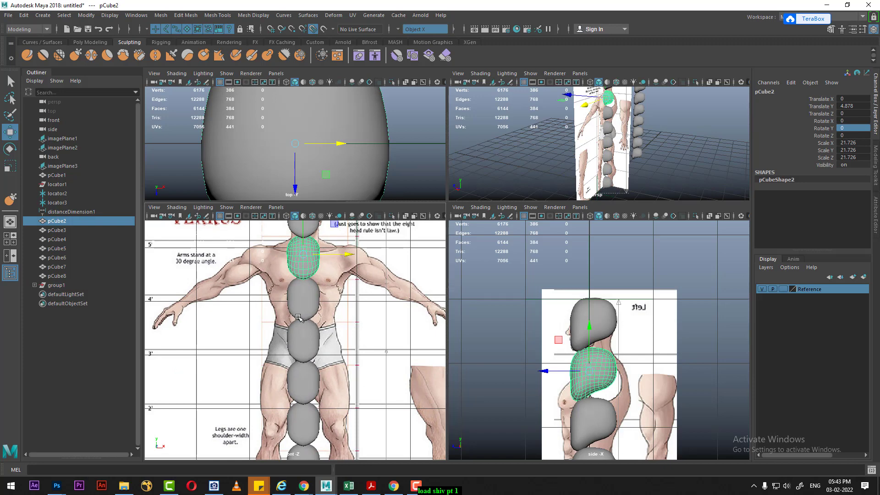
Set the Reference layer to unselectable R mode, then trial a deletion and undo it.
click(307, 302)
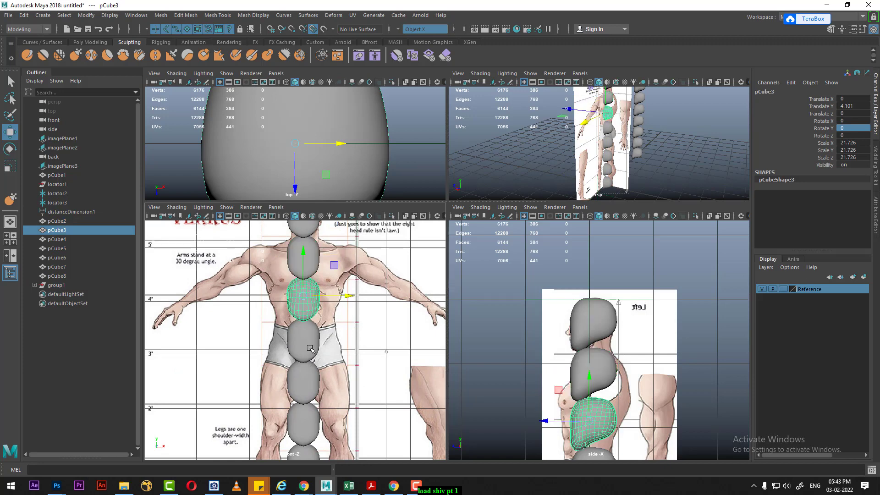
scroll(333, 363, down, 2)
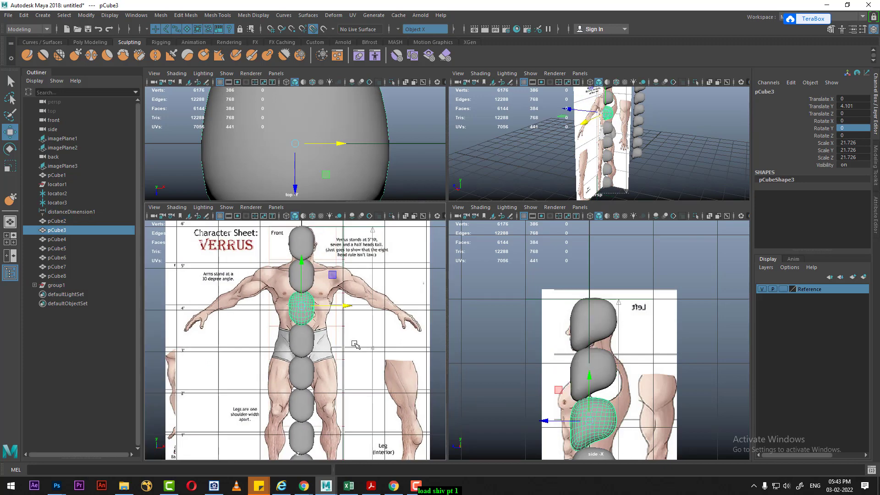
click(785, 290)
click(784, 290)
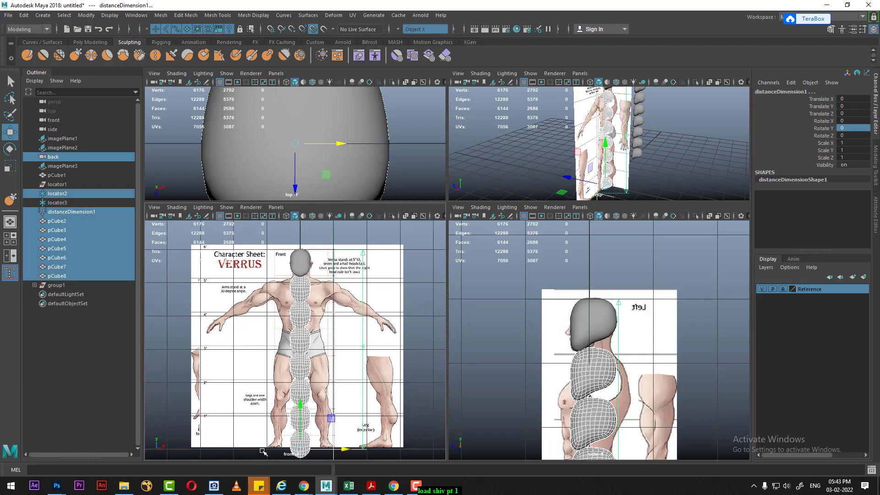
key(Delete)
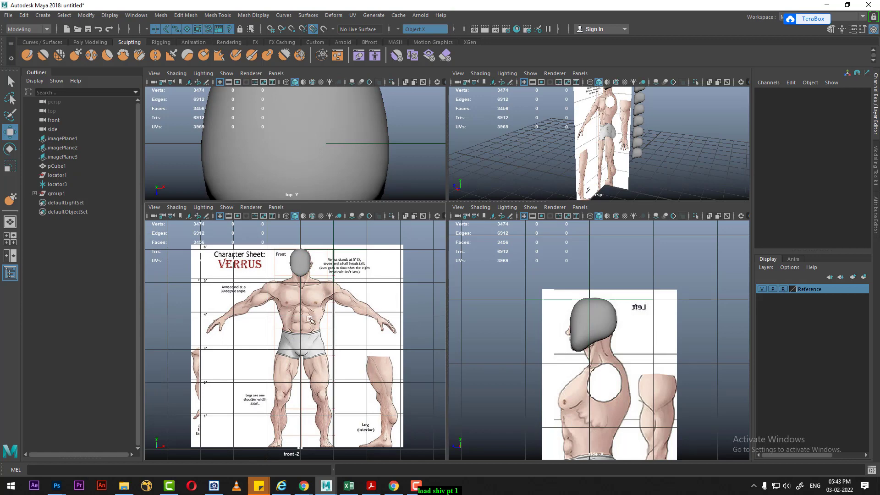
mouse_move(292, 319)
alt+middle_down()
mouse_move(351, 377)
mouse_move(351, 310)
alt+middle_up()
key(ctrl+z)
Marquee-select and delete pCube3 through pCube8, then select the chest sphere pCube2.
scroll(351, 310, down, 1)
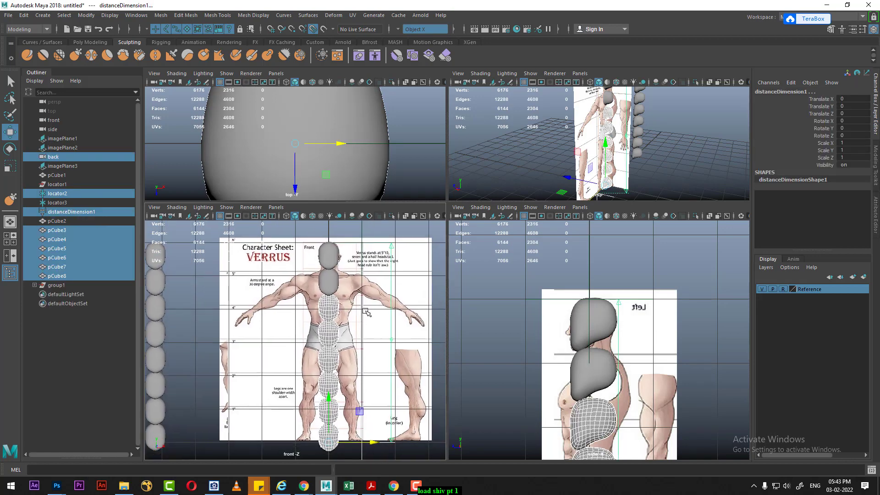
scroll(365, 312, down, 1)
ctrl+drag(361, 255, 425, 436)
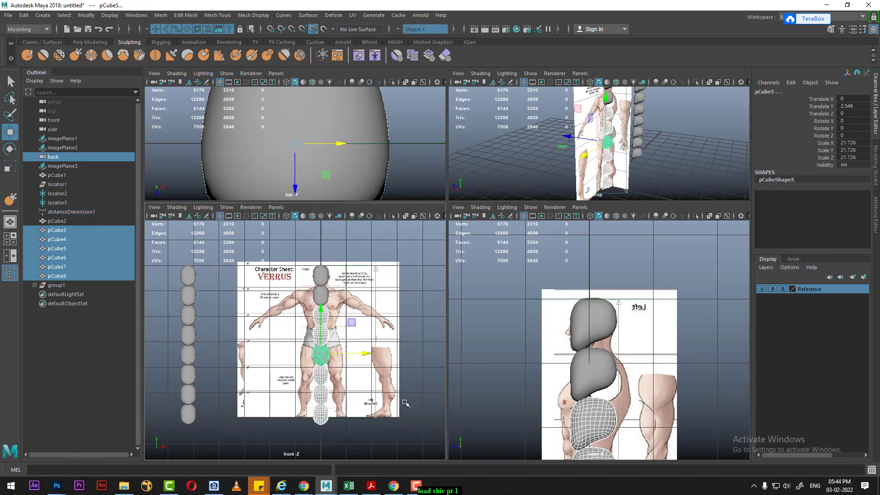
key(Delete)
click(321, 298)
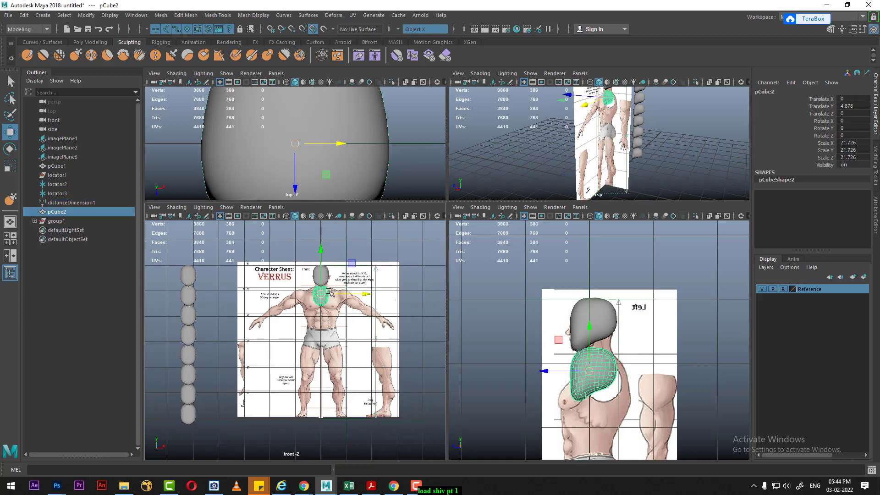
scroll(321, 296, up, 3)
scroll(350, 360, up, 2)
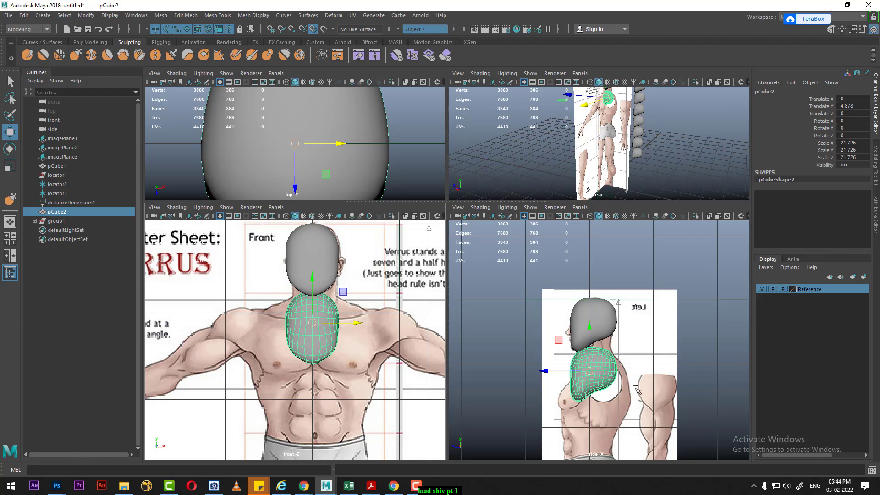
Pick a Sculpting shelf brush and widen the chest mesh toward the shoulders.
click(77, 56)
drag(348, 152, 431, 177)
scroll(349, 318, down, 5)
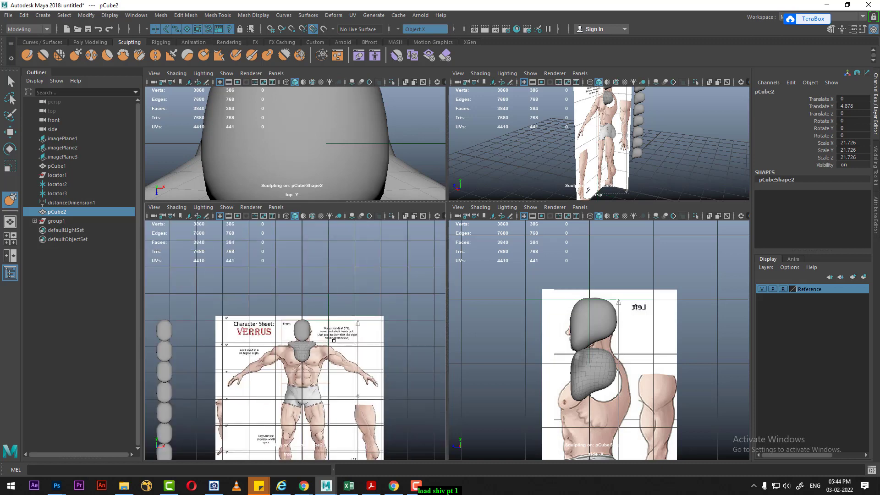
scroll(329, 365, up, 2)
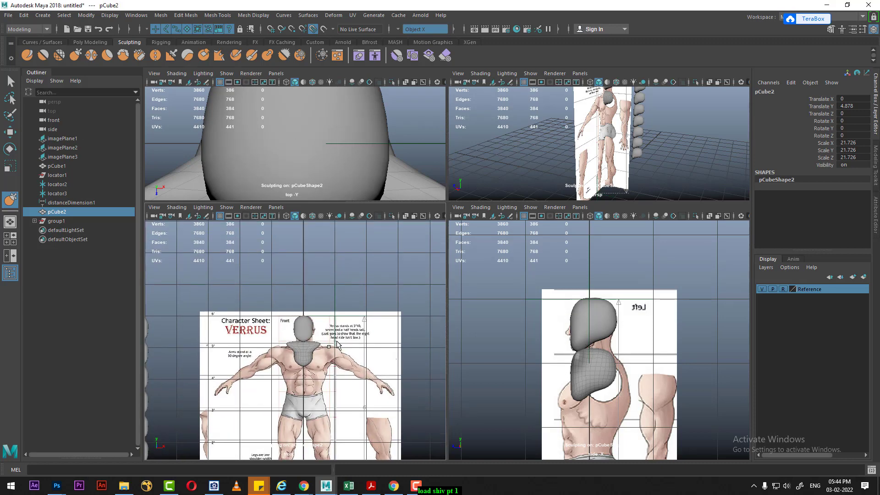
In the maximised front view, enlarge the brush and bulge the torso into a shield reaching the waistband.
key(space)
scroll(443, 259, up, 2)
scroll(443, 259, up, 1)
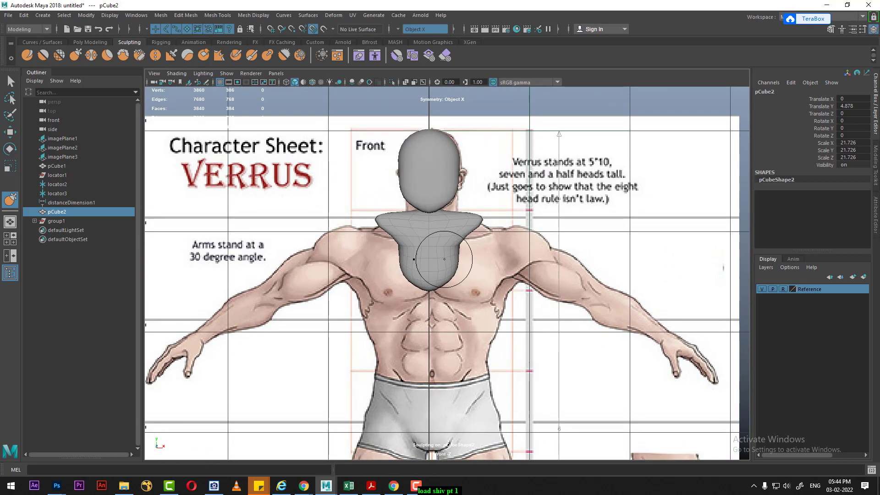
drag(444, 259, 462, 259)
drag(454, 270, 446, 288)
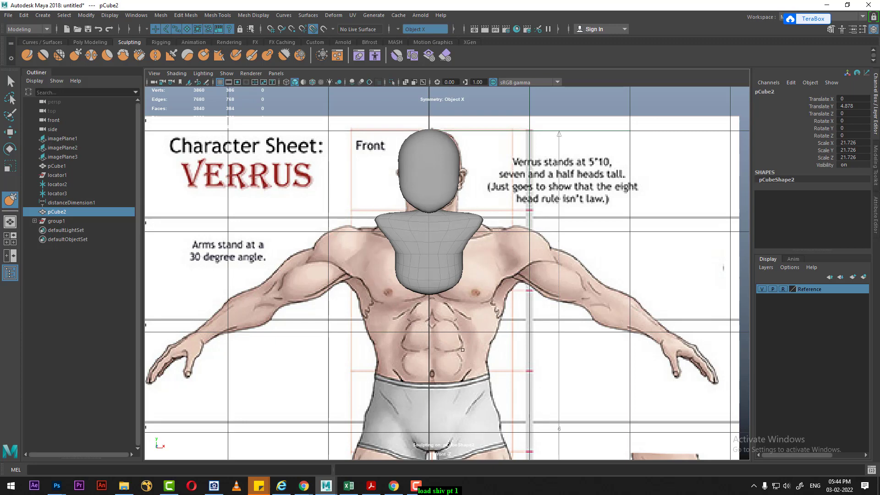
mouse_move(457, 243)
mouse_down()
mouse_move(470, 264)
mouse_move(430, 327)
mouse_move(431, 341)
mouse_move(459, 321)
mouse_move(483, 346)
mouse_move(473, 358)
mouse_up()
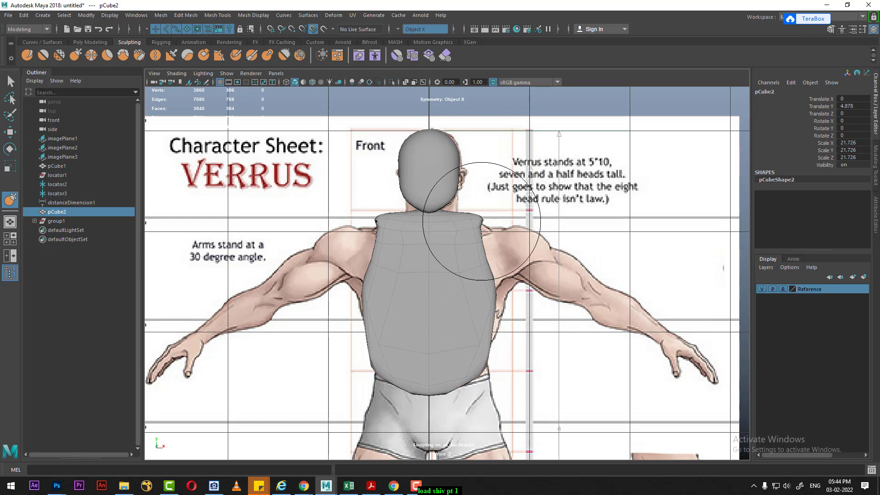
mouse_move(482, 221)
mouse_down()
mouse_move(493, 222)
mouse_move(500, 245)
mouse_up()
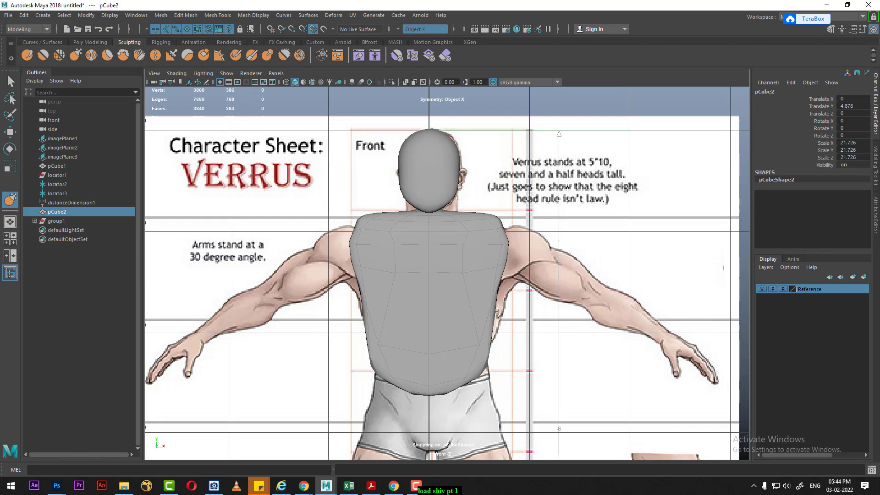
drag(361, 271, 356, 271)
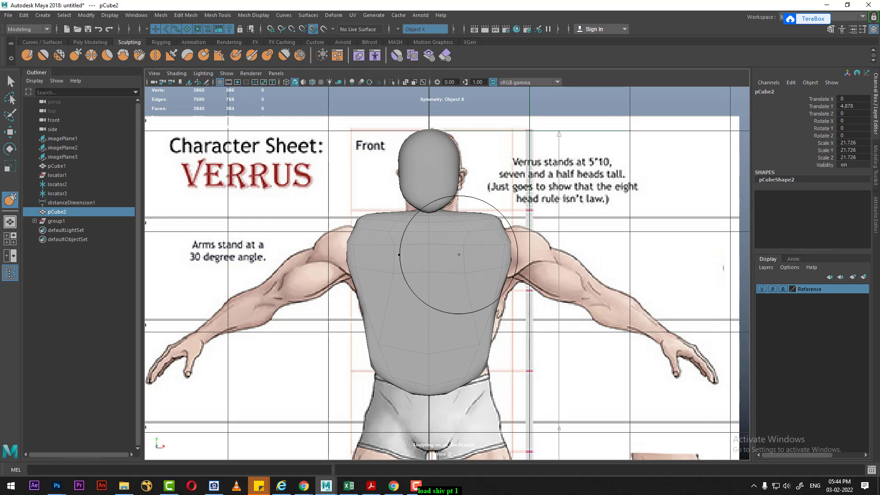
key(space)
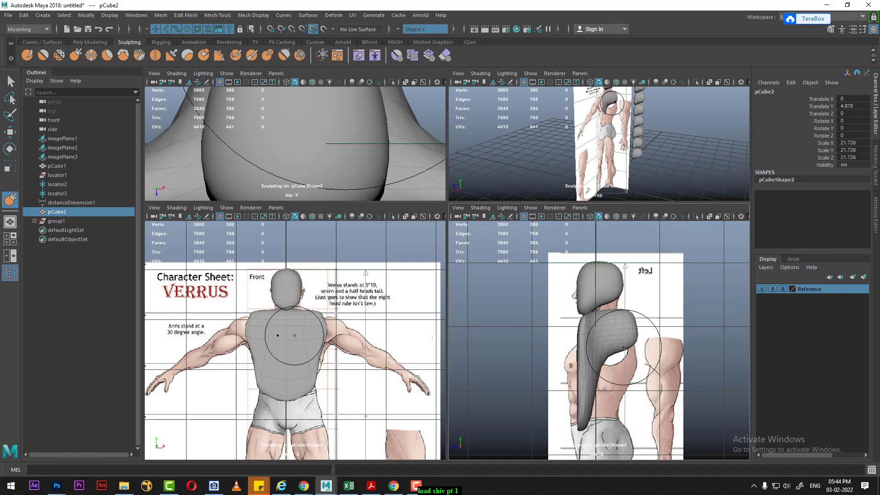
Fill out the back and chest in the side view down to the hips.
mouse_move(621, 349)
mouse_down()
mouse_move(604, 374)
mouse_move(605, 401)
mouse_up()
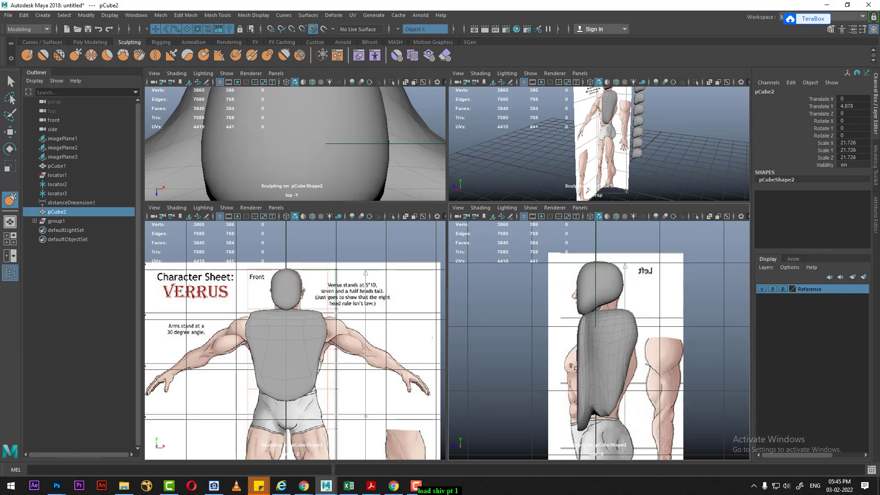
mouse_move(577, 366)
mouse_down()
mouse_move(623, 364)
mouse_move(617, 313)
mouse_up()
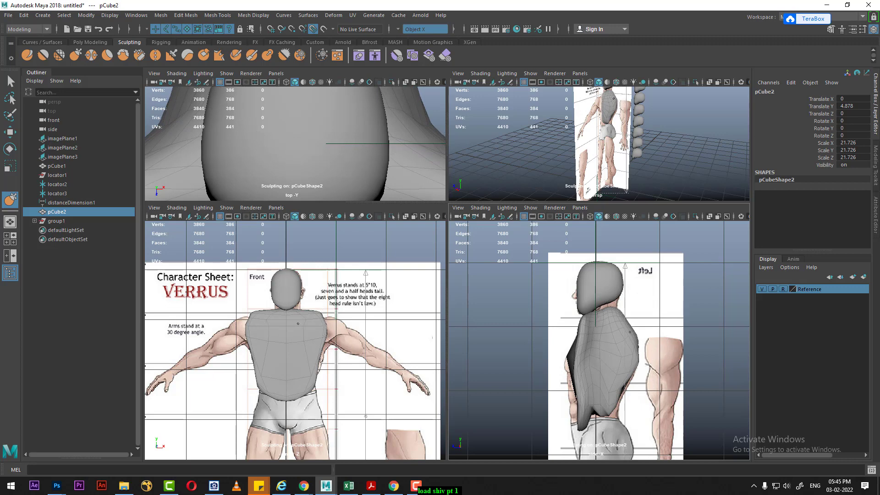
scroll(610, 349, up, 2)
scroll(608, 373, up, 2)
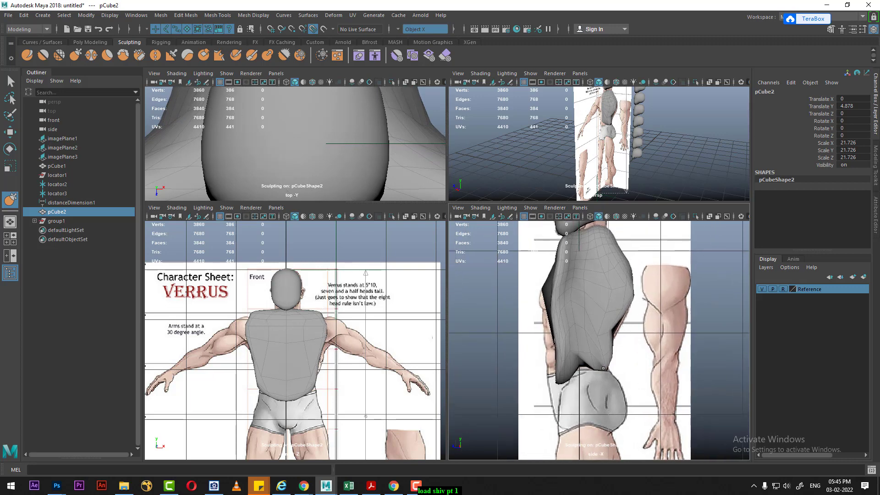
drag(608, 373, 616, 331)
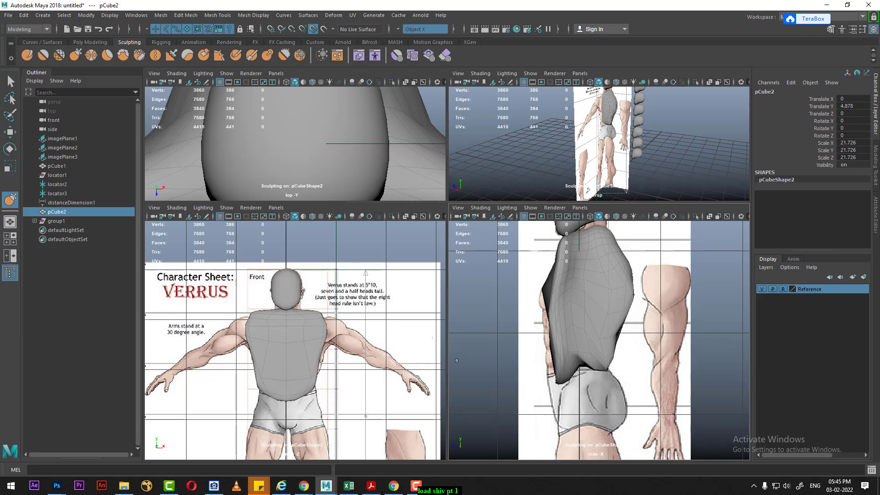
Maximise the perspective view and orbit to inspect the torso at an angle.
alt+drag(645, 166, 614, 168)
scroll(538, 382, up, 1)
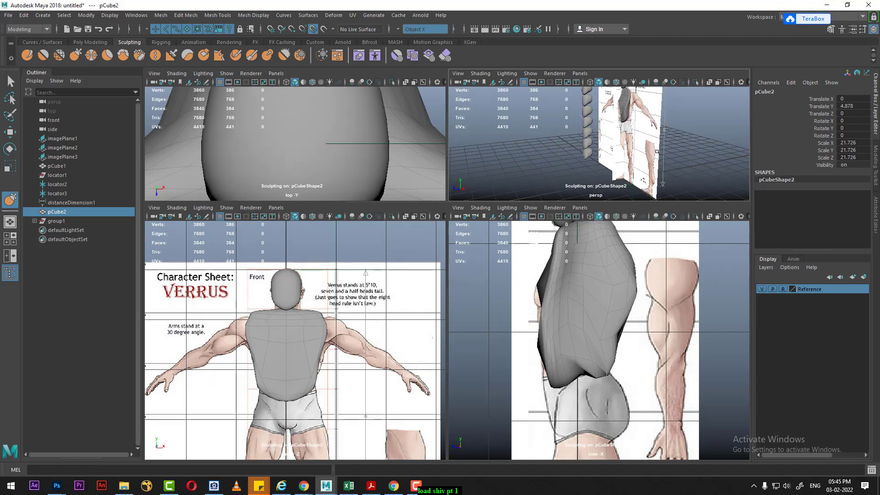
key(space)
scroll(591, 268, up, 3)
scroll(591, 268, up, 5)
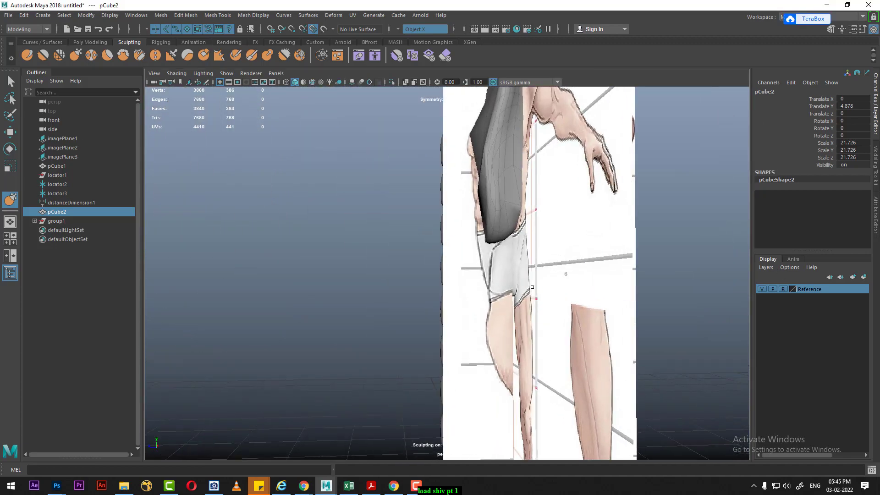
mouse_move(591, 275)
alt+mouse_down()
mouse_move(597, 354)
mouse_move(536, 300)
alt+mouse_up()
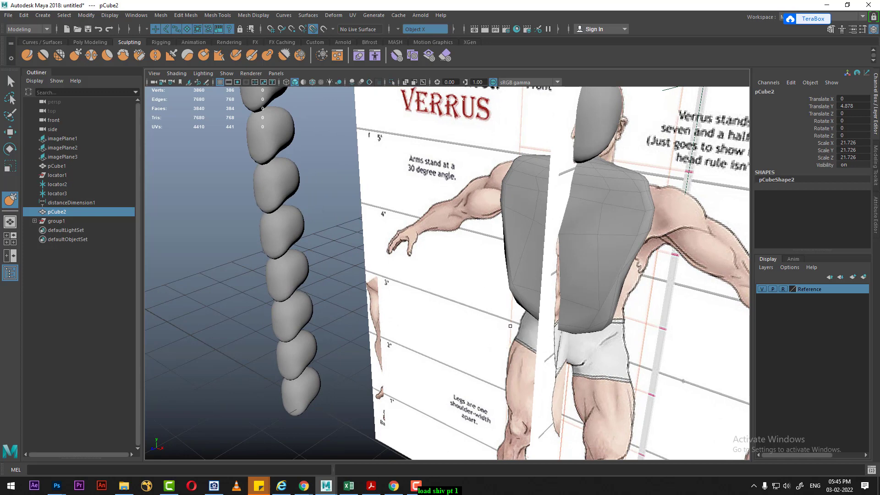
Smooth the torso mesh pCube2 once via the marking menu.
key(w)
shift+right_click(601, 209)
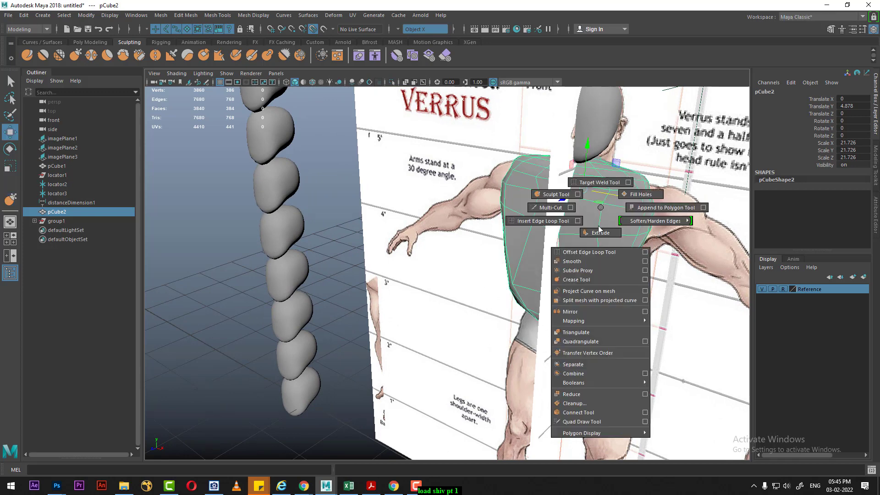
click(593, 260)
scroll(587, 274, down, 5)
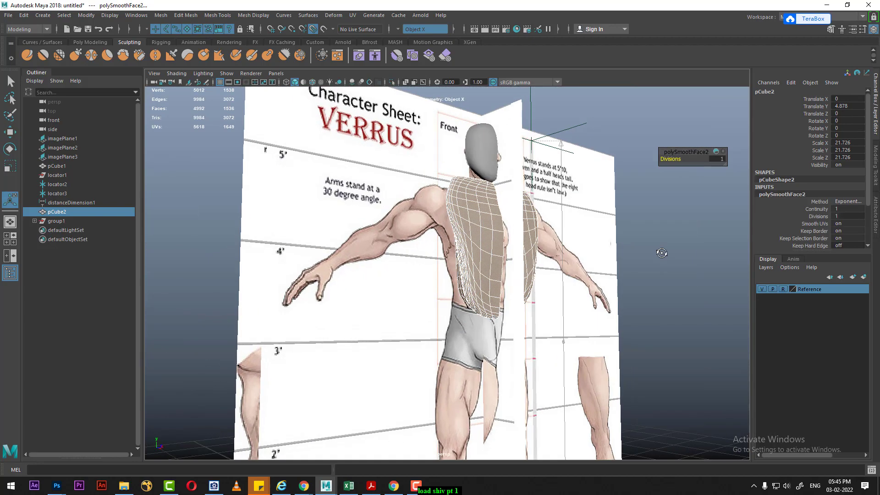
alt+drag(587, 274, 573, 302)
scroll(567, 331, up, 5)
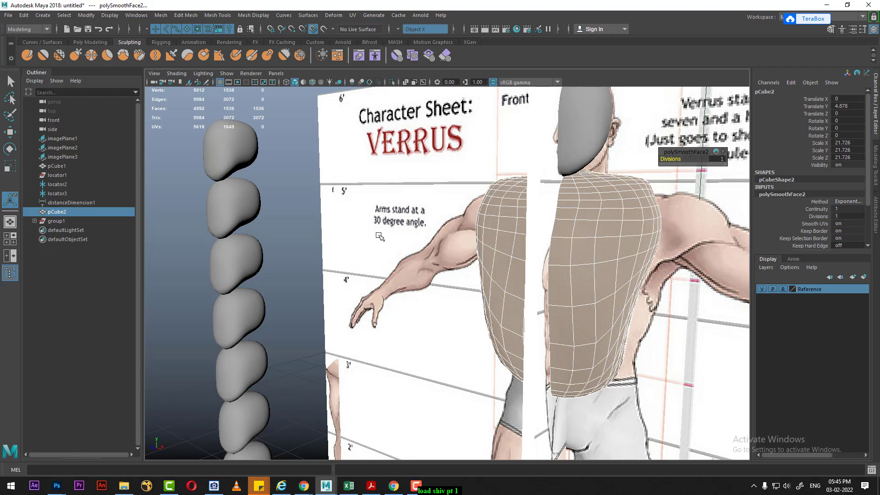
Return to the Sculpt brush, reselect the torso from the front and shrink the brush.
alt+drag(292, 259, 395, 255)
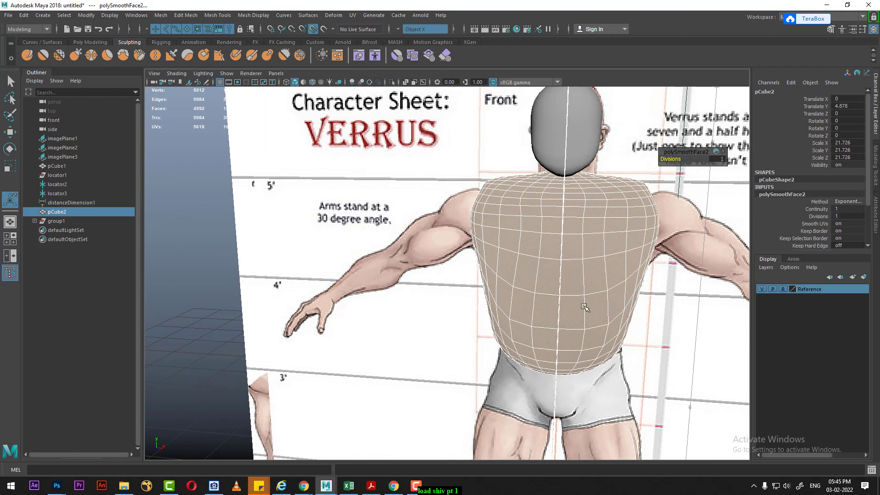
scroll(585, 307, down, 3)
alt+drag(585, 308, 536, 326)
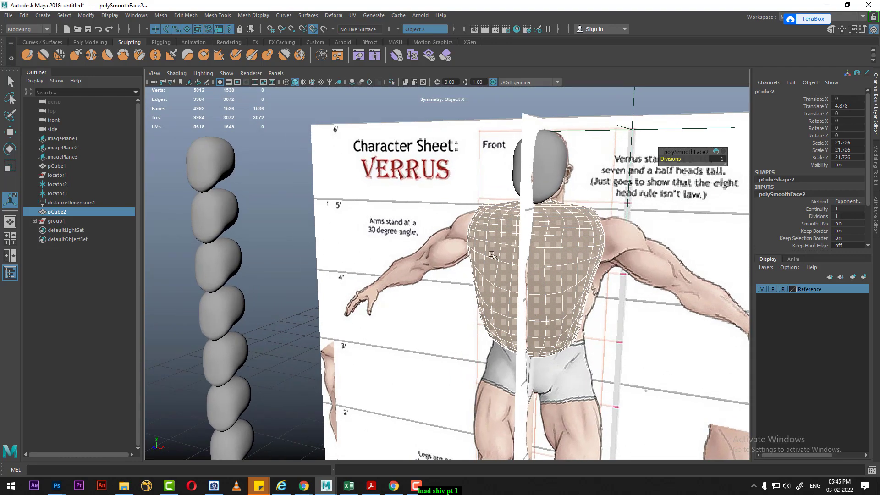
click(292, 160)
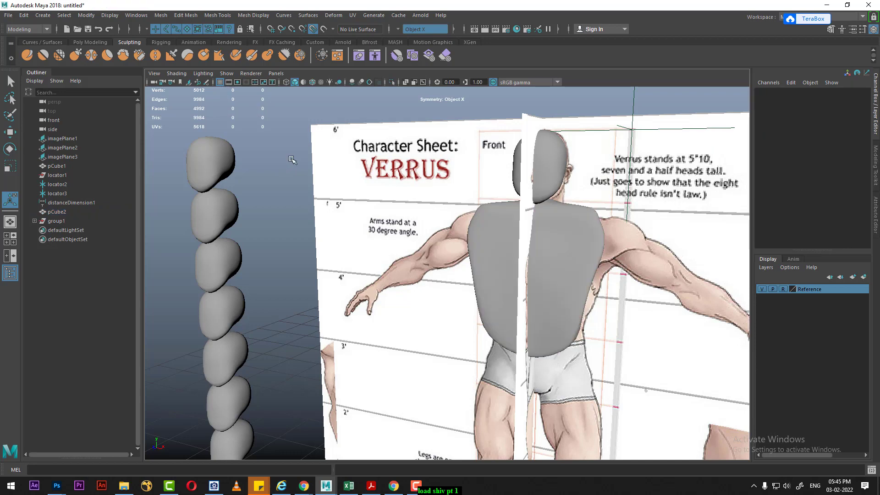
click(25, 55)
scroll(505, 275, up, 3)
mouse_move(550, 220)
alt+mouse_down()
mouse_move(591, 218)
mouse_move(605, 243)
alt+mouse_up()
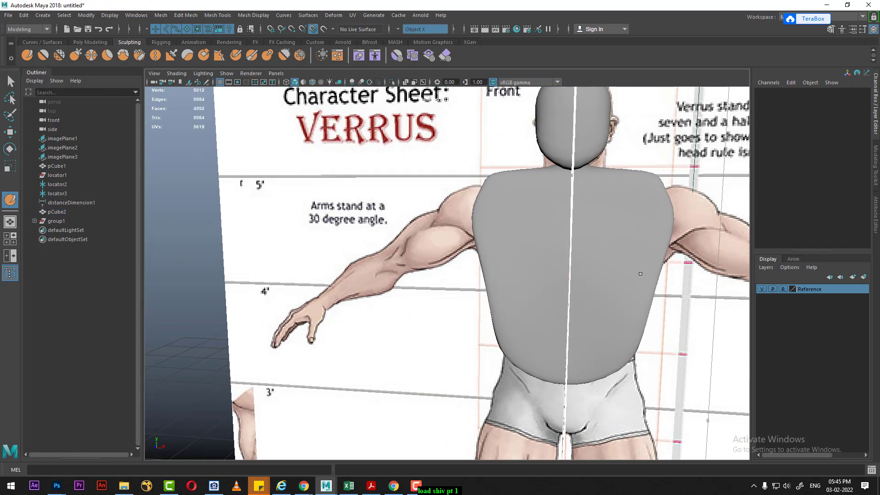
click(634, 225)
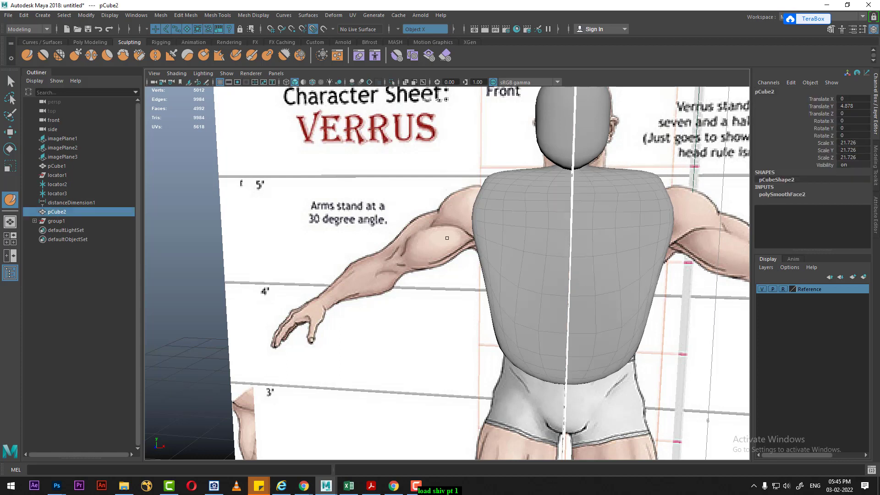
mouse_move(541, 215)
mouse_down()
mouse_move(589, 201)
mouse_move(584, 251)
mouse_move(613, 174)
mouse_up()
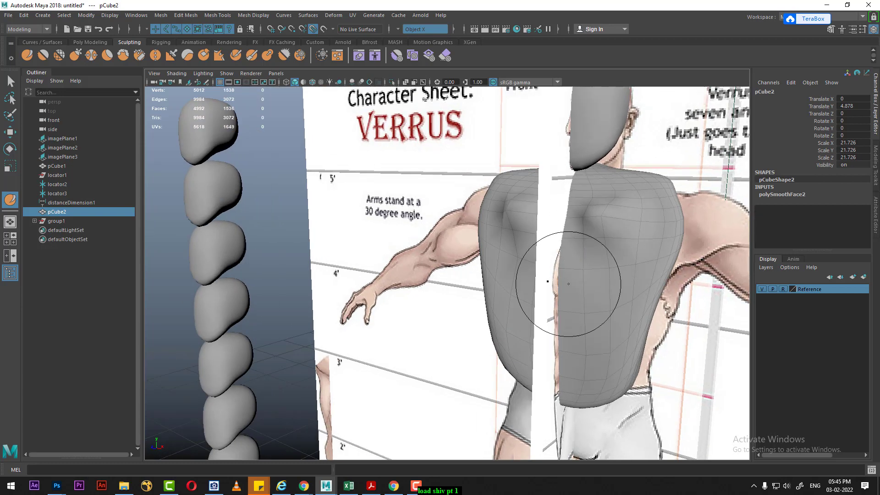
Smooth the upper-chest dent, then bulge out and smooth the shoulder edge.
mouse_move(605, 301)
shift+mouse_down()
mouse_move(560, 240)
mouse_move(591, 257)
shift+mouse_up()
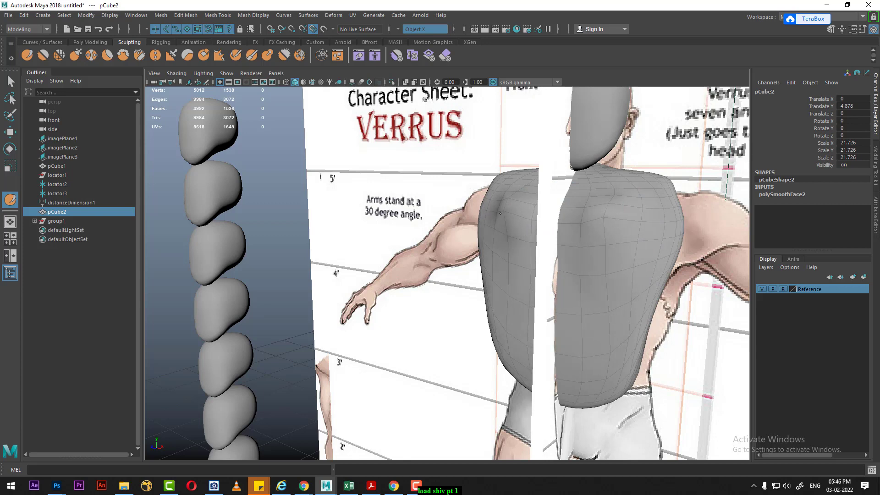
mouse_move(536, 294)
alt+mouse_down()
mouse_move(591, 280)
mouse_move(592, 232)
mouse_move(575, 258)
alt+mouse_up()
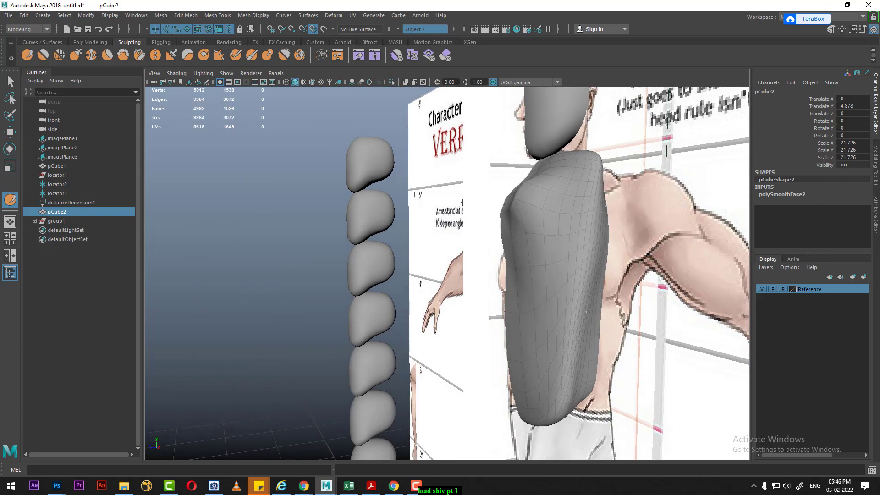
mouse_move(556, 324)
alt+mouse_down()
mouse_move(494, 309)
mouse_move(534, 330)
mouse_move(503, 314)
alt+mouse_up()
mouse_move(273, 242)
mouse_down()
mouse_move(230, 245)
mouse_move(274, 298)
mouse_up()
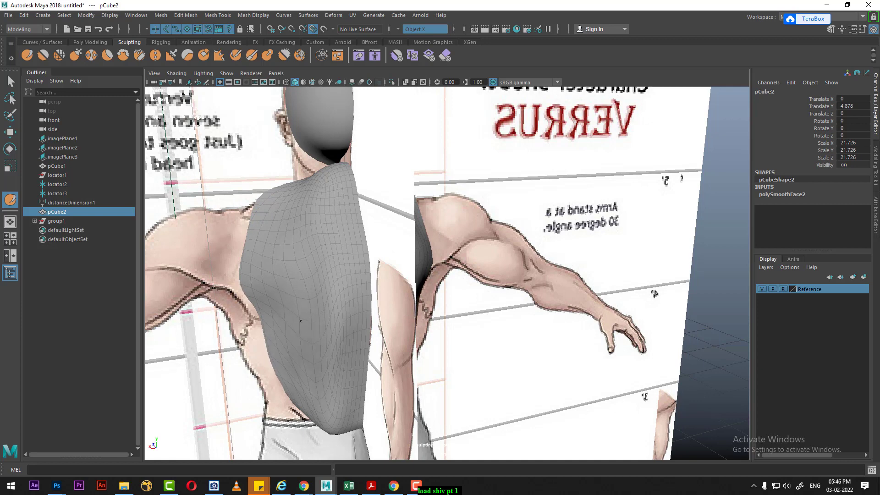
shift+drag(309, 369, 354, 224)
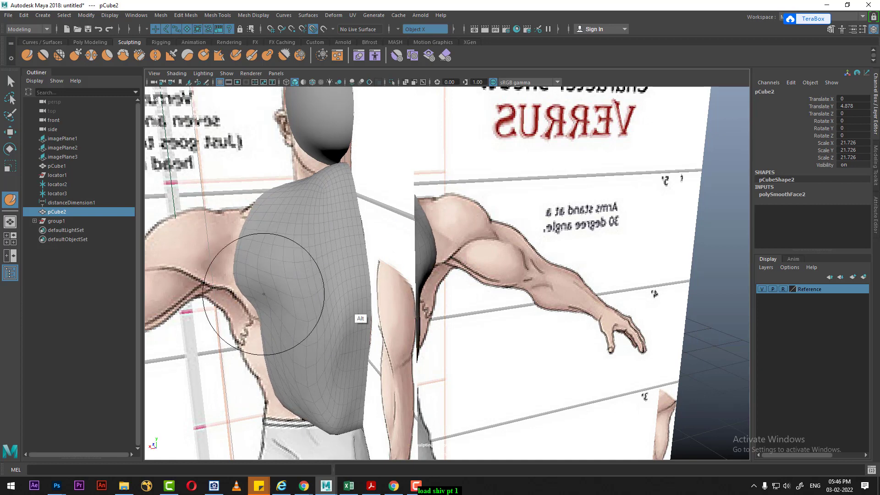
mouse_move(351, 298)
alt+mouse_down()
mouse_move(465, 304)
mouse_move(412, 275)
alt+mouse_up()
Reshape the torso sides with long strokes and lightly smooth the shoulder.
drag(390, 202, 379, 333)
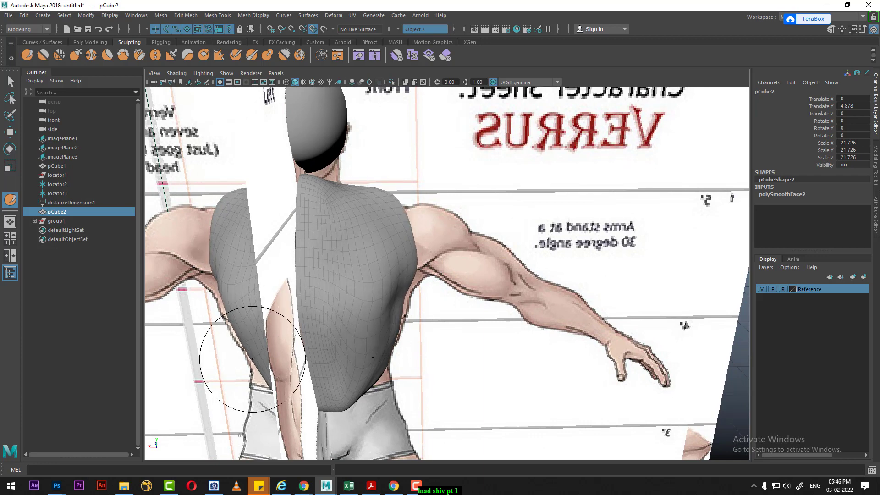
alt+drag(402, 363, 486, 321)
mouse_move(294, 334)
mouse_down()
mouse_move(262, 314)
mouse_move(267, 257)
mouse_move(248, 151)
mouse_up()
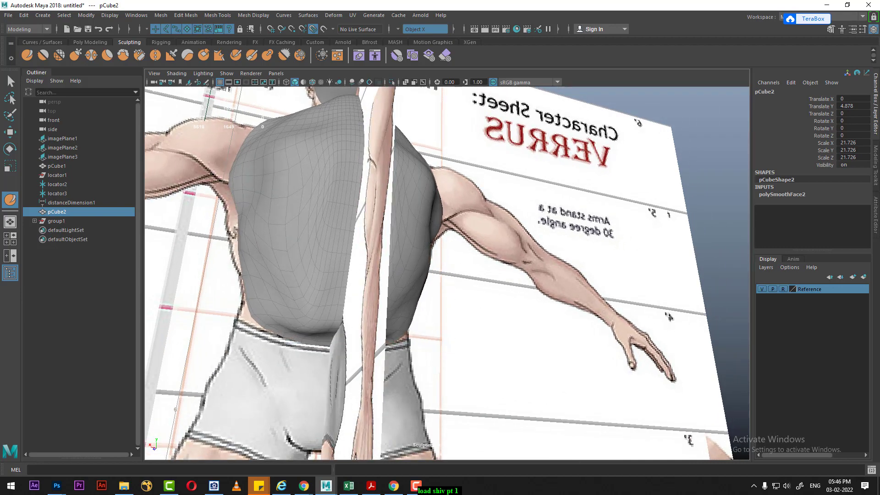
alt+drag(601, 277, 603, 235)
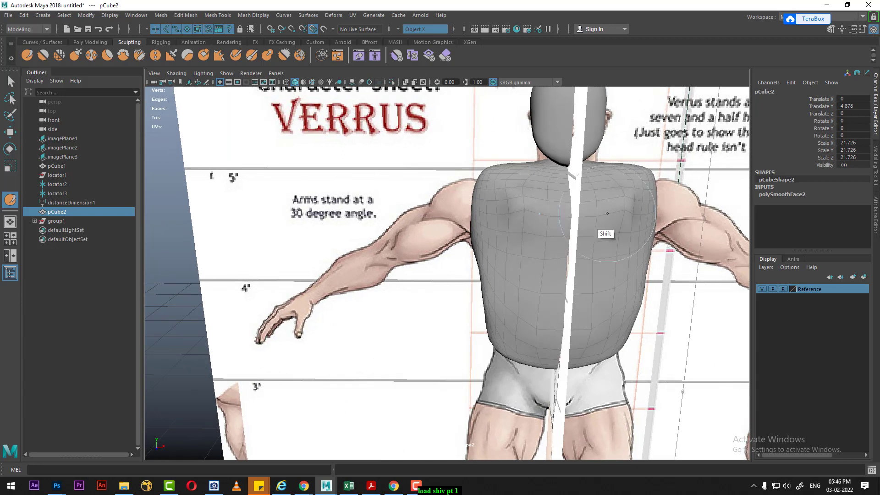
drag(503, 178, 493, 171)
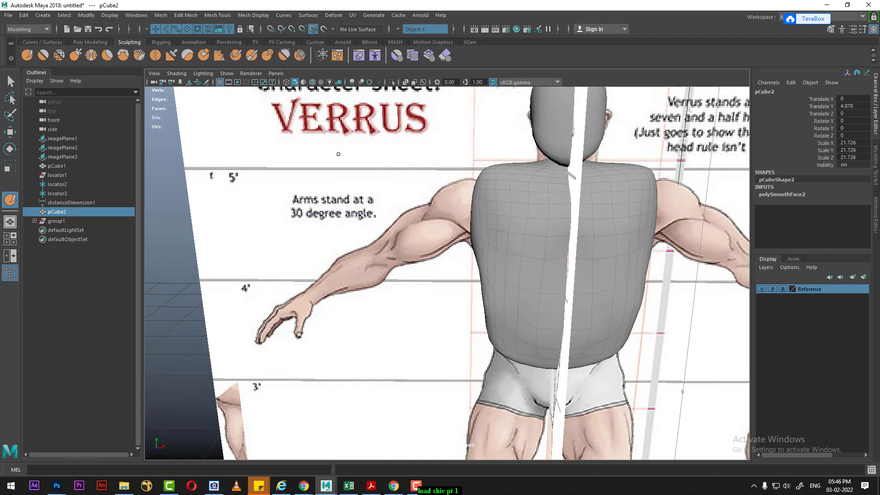
key(space)
Switch to the Grab brush and pull both torso sides slightly inward.
right_click(525, 245)
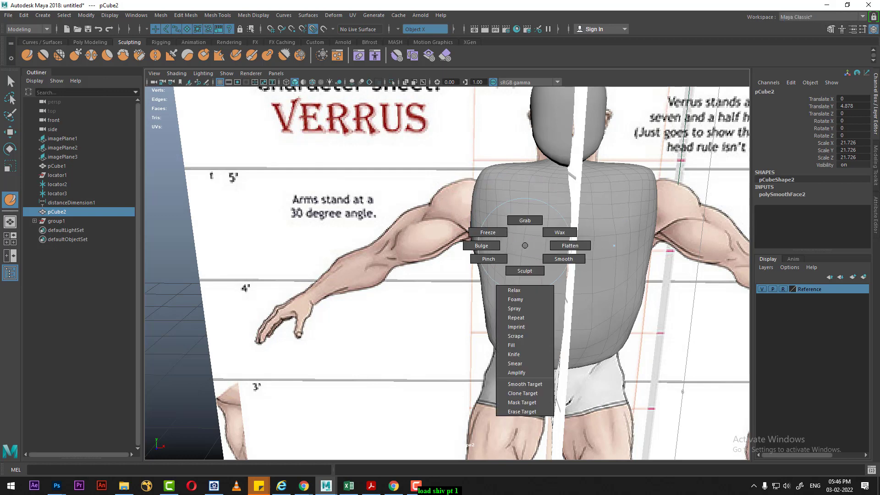
click(525, 228)
alt+middle_drag(499, 197, 421, 209)
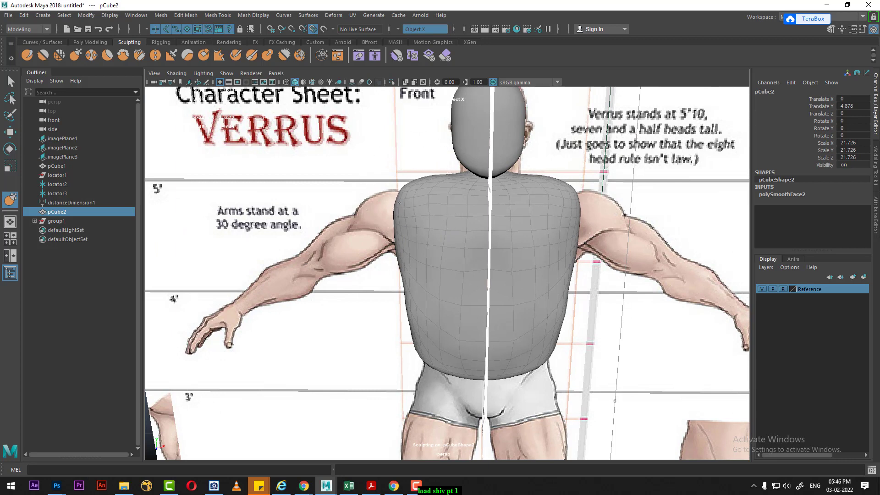
scroll(452, 246, down, 2)
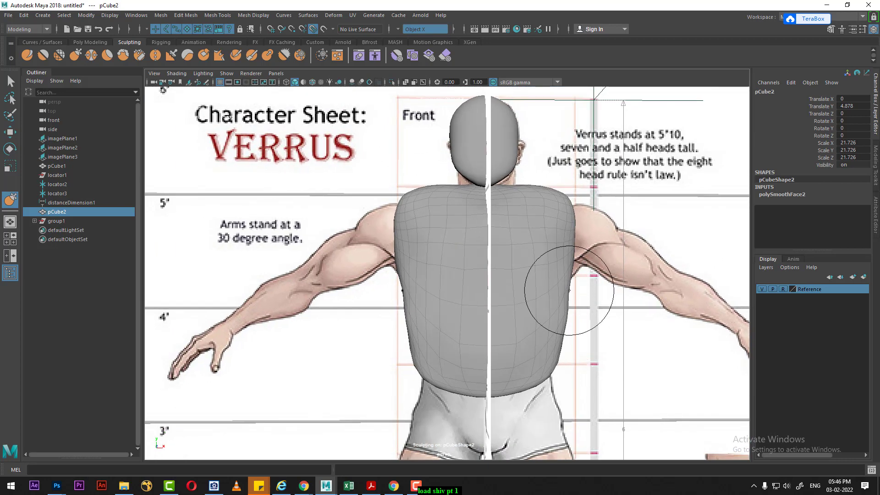
drag(569, 290, 560, 294)
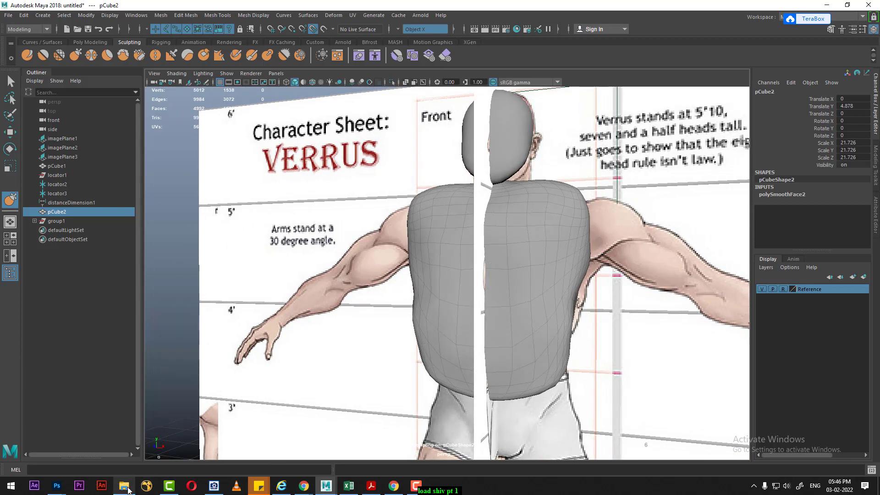
Open the Musculature Anatomy Chart from 'male anatomy with muscles' in a smaller ACDSee window.
mouse_move(124, 486)
click(124, 440)
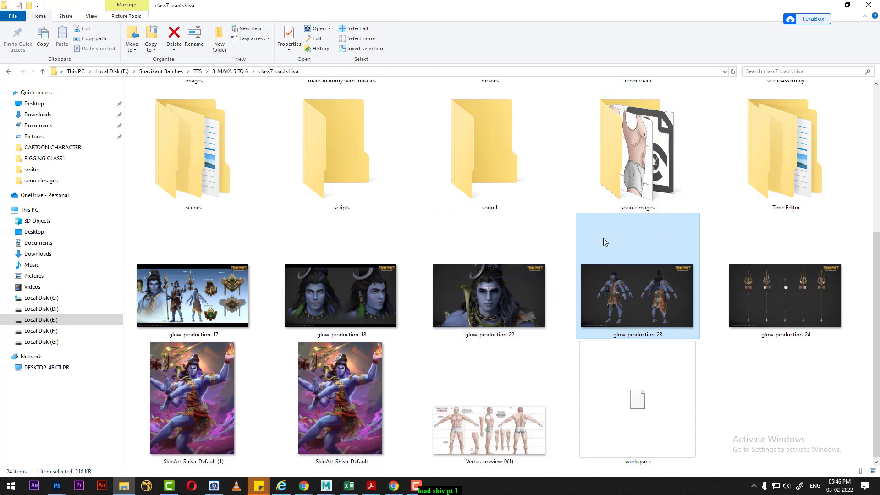
scroll(604, 250, up, 3)
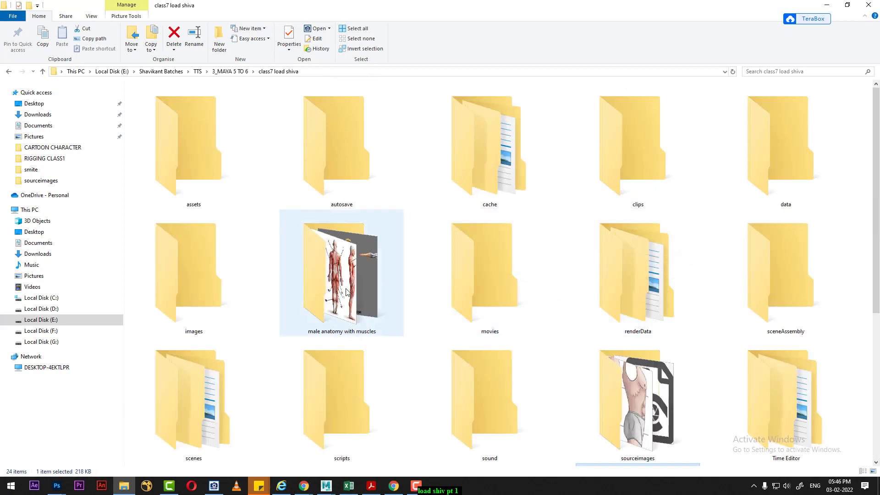
double_click(359, 293)
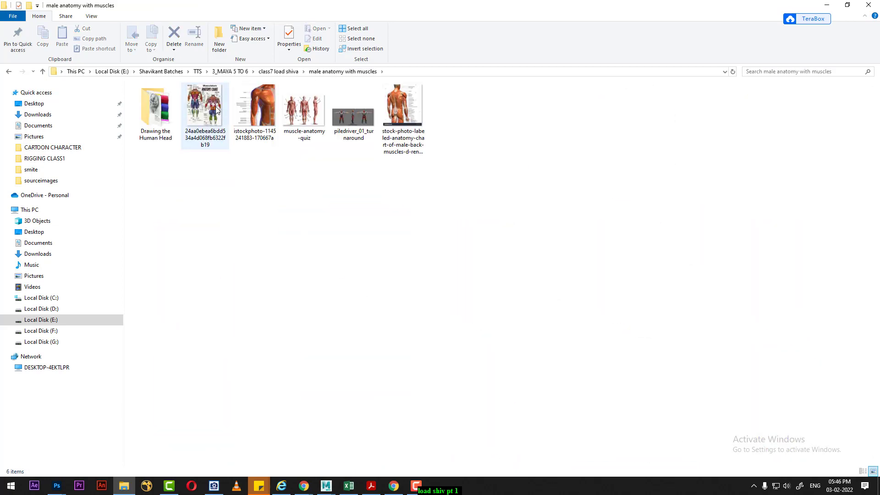
mouse_move(204, 110)
double_click(211, 110)
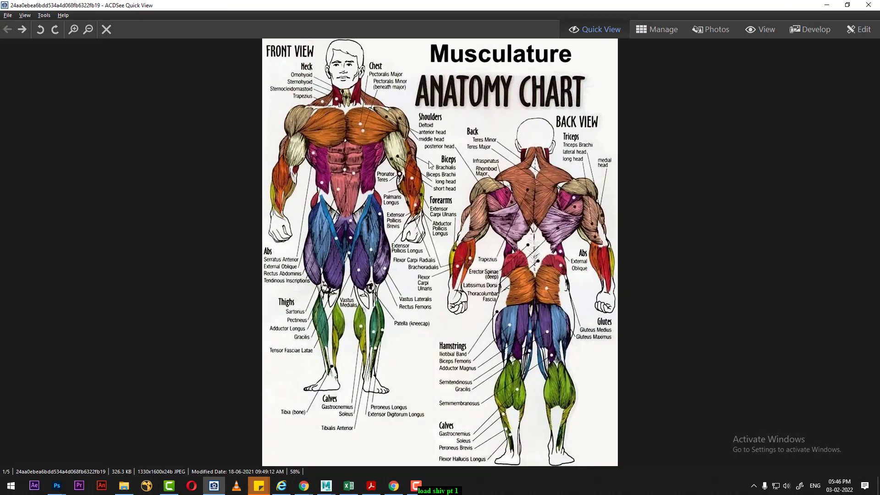
drag(520, 27, 492, 81)
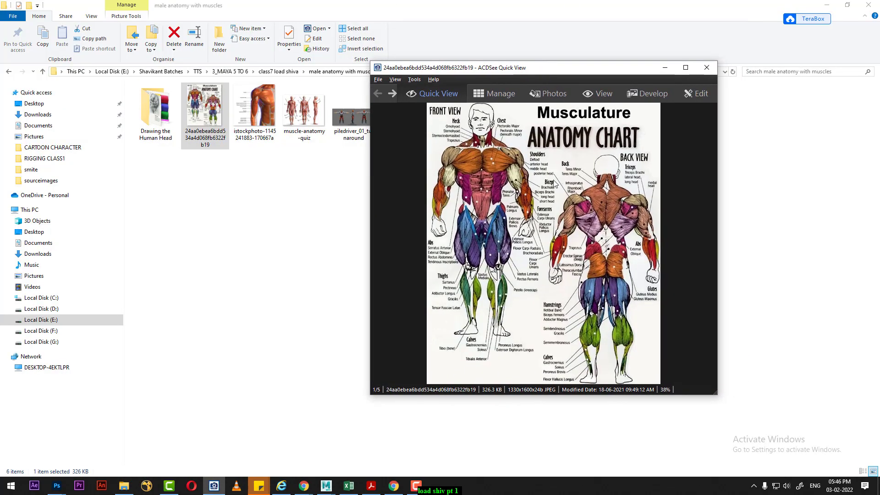
Return to Maya, park the anatomy chart at the left edge, and orbit around the torso.
click(827, 5)
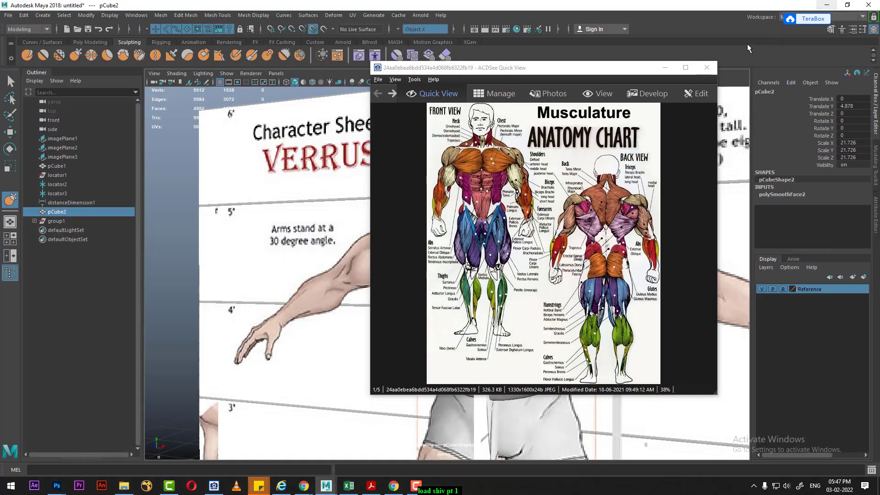
drag(568, 70, 170, 62)
alt+drag(459, 229, 547, 224)
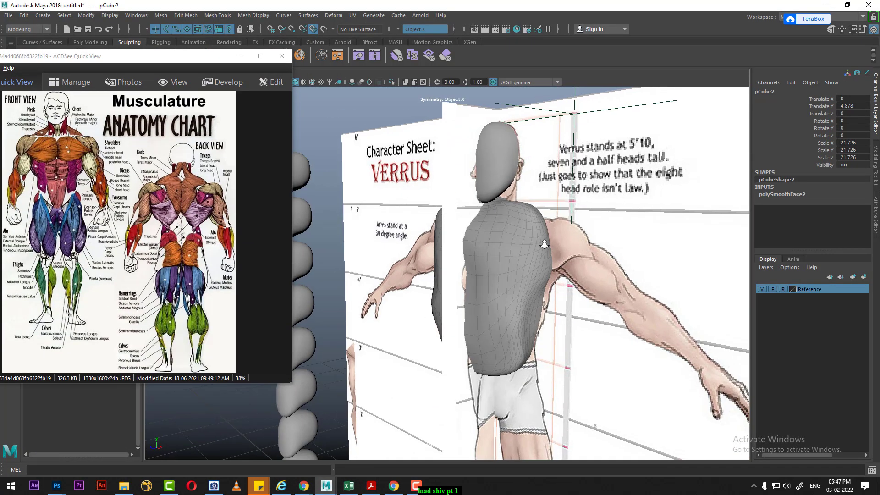
mouse_move(481, 255)
alt+mouse_down()
mouse_move(524, 251)
mouse_move(506, 269)
alt+mouse_up()
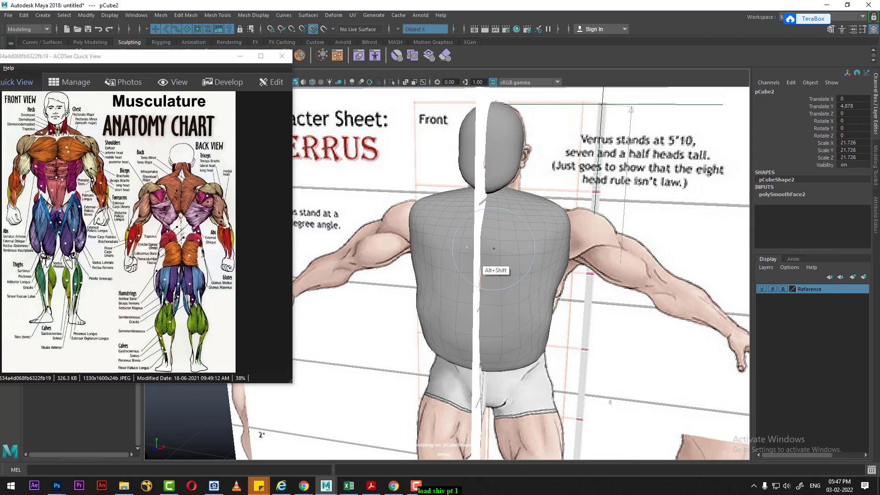
alt+drag(615, 280, 429, 243)
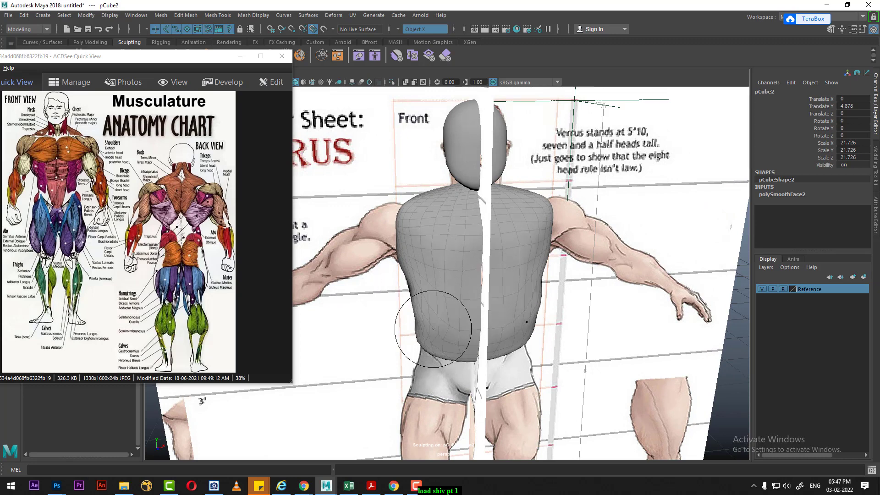
mouse_move(440, 344)
alt+mouse_down()
mouse_move(592, 334)
mouse_move(581, 342)
alt+mouse_up()
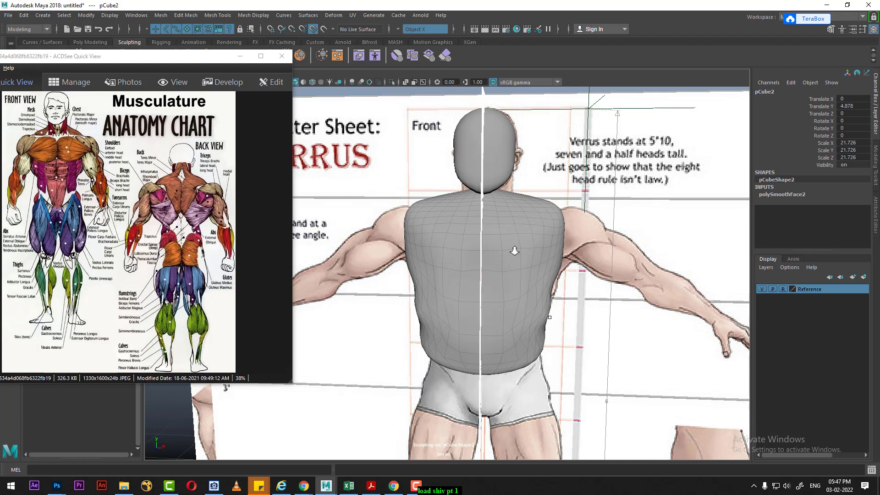
mouse_move(550, 317)
alt+mouse_down()
mouse_move(396, 255)
mouse_move(468, 318)
alt+mouse_up()
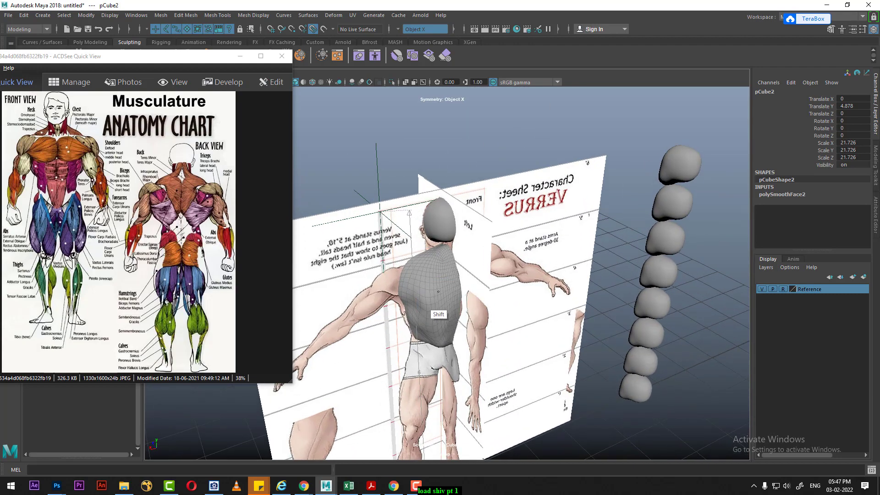
alt+drag(431, 306, 614, 308)
In a wireframe side view, enlarge the brush and sculpt the upper chest profile near the neck.
key(space)
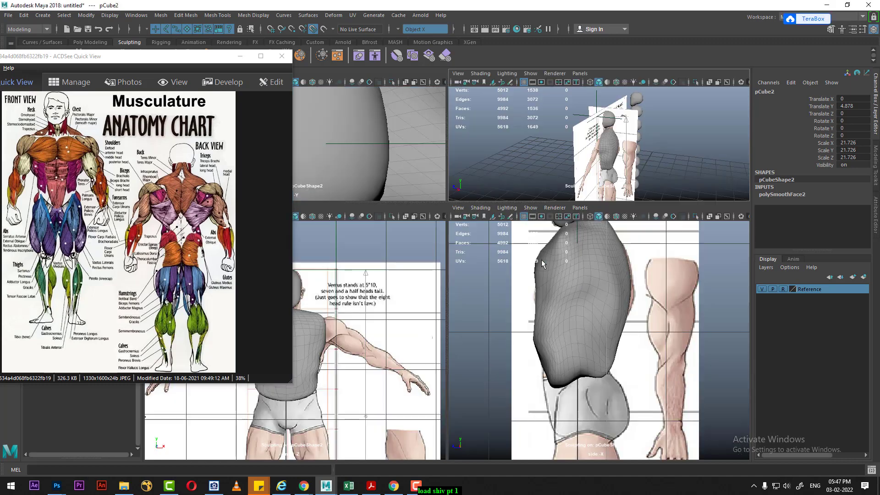
scroll(626, 334, up, 1)
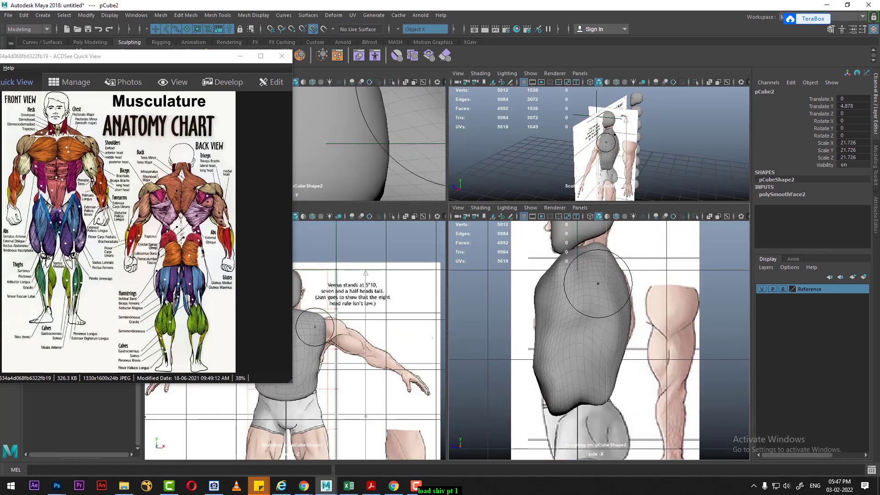
key(4)
alt+middle_drag(610, 289, 619, 361)
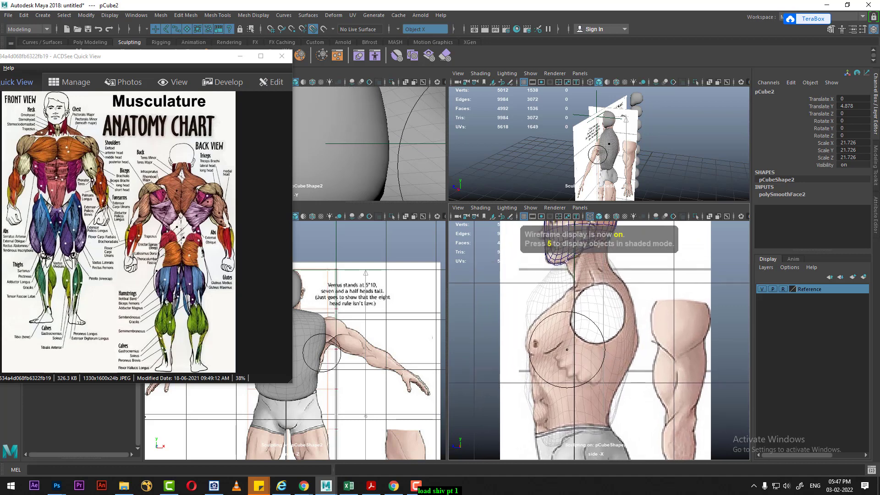
alt+drag(533, 317, 532, 315)
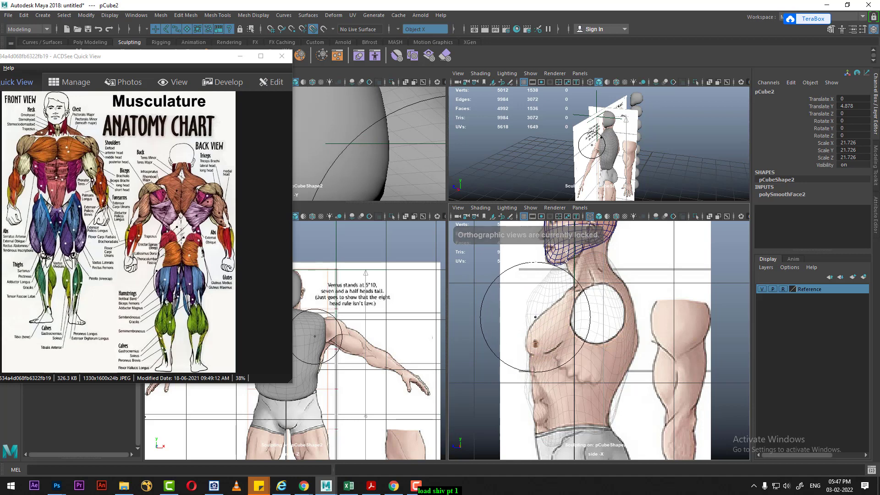
drag(532, 315, 526, 325)
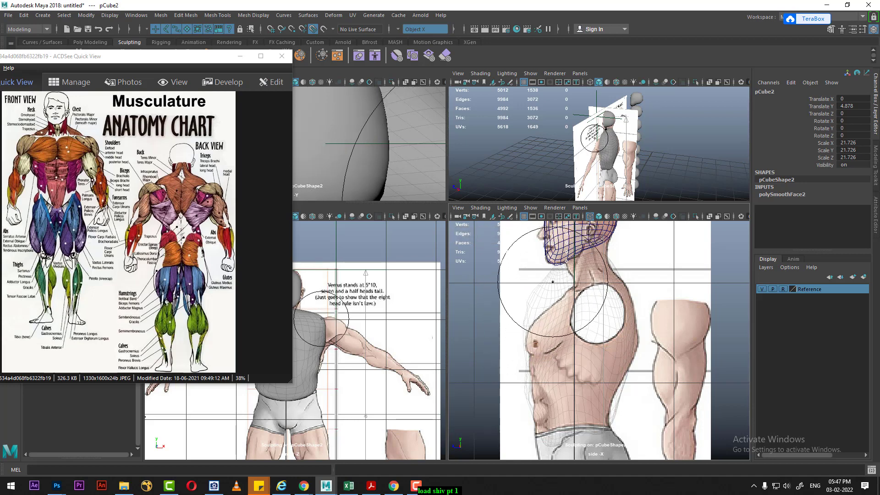
drag(555, 282, 551, 289)
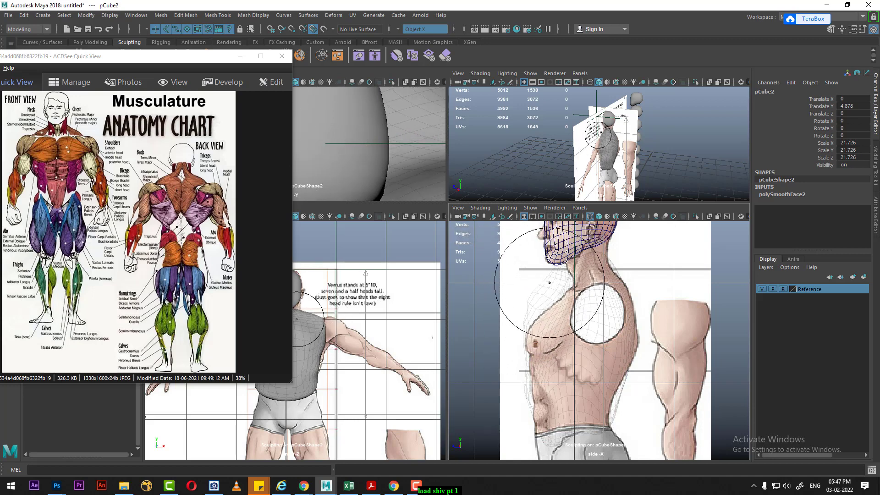
Carve a chest crease and refine the chest and abdomen against the side reference.
alt+drag(610, 160, 628, 168)
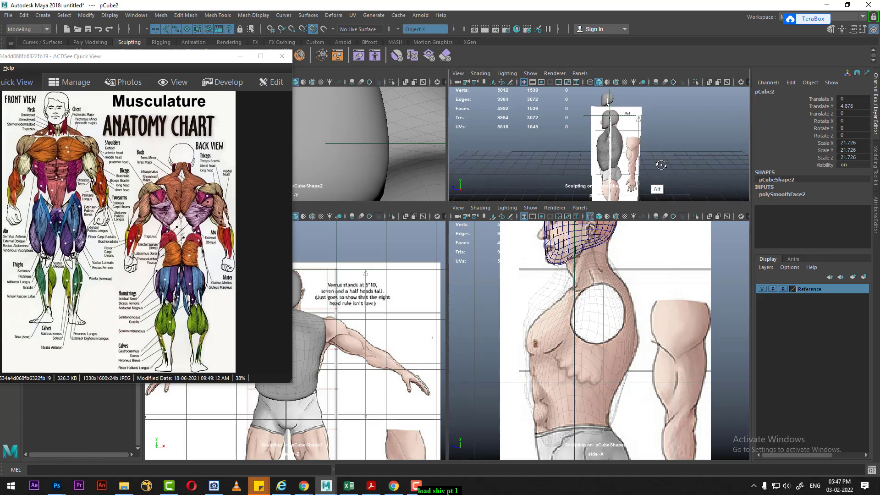
mouse_move(612, 115)
alt+mouse_down()
mouse_move(642, 137)
mouse_move(593, 148)
alt+mouse_up()
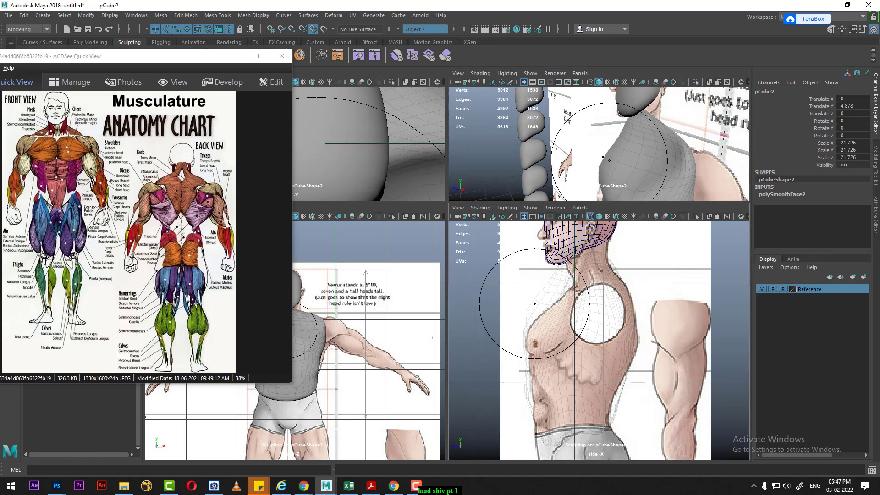
drag(553, 285, 540, 308)
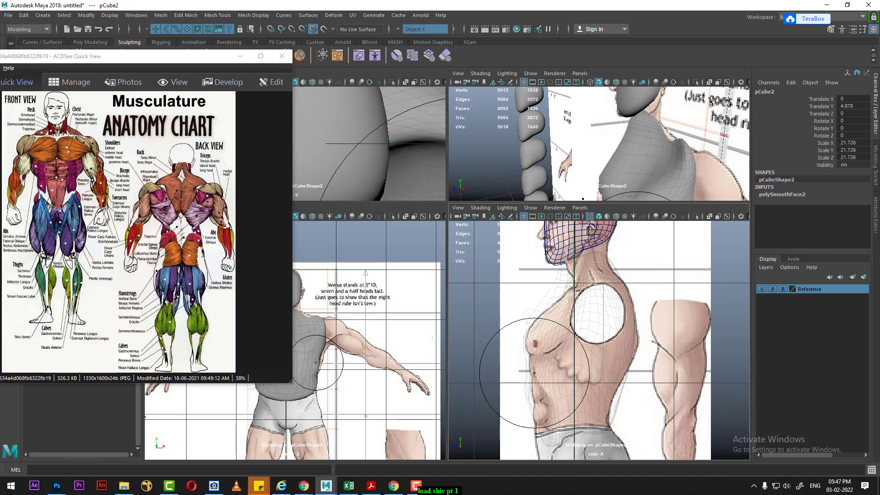
alt+drag(502, 376, 499, 323)
scroll(518, 285, down, 1)
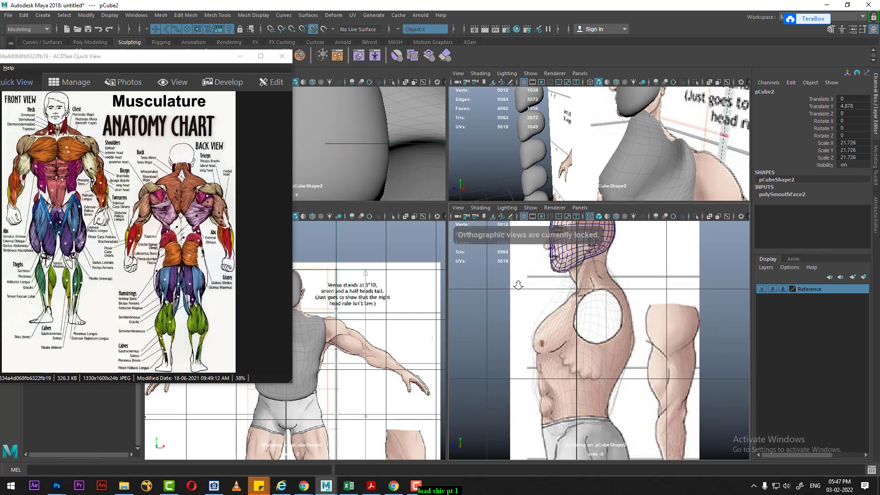
alt+middle_drag(519, 298, 517, 290)
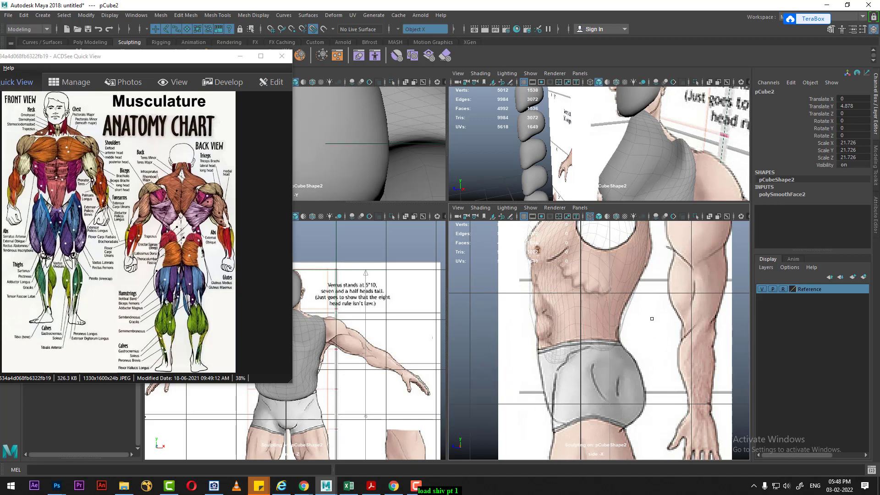
alt+middle_drag(652, 319, 635, 386)
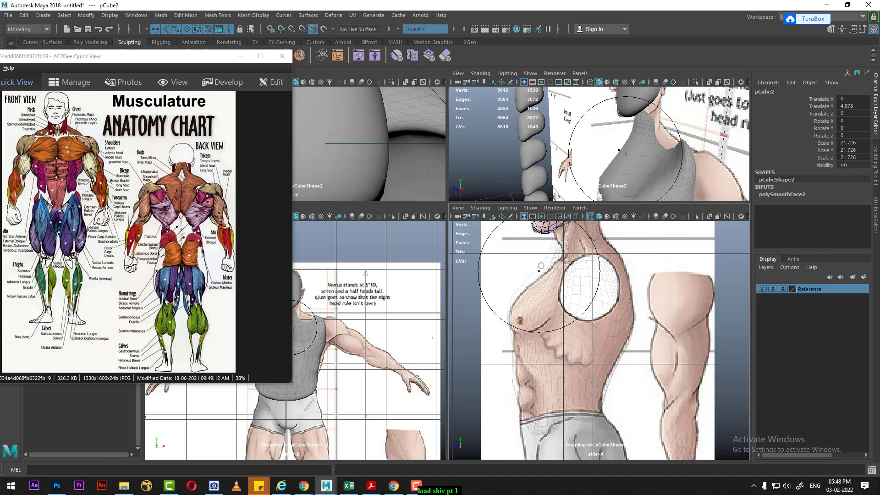
alt+drag(665, 147, 700, 159)
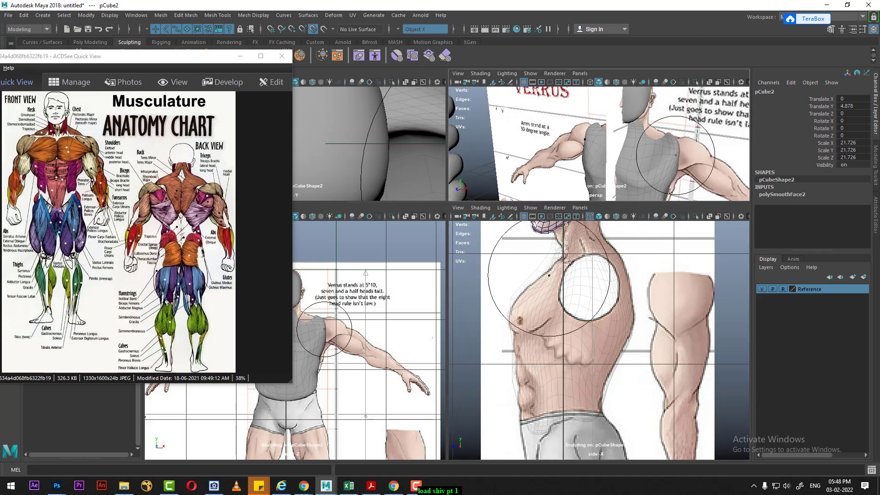
alt+drag(596, 147, 665, 151)
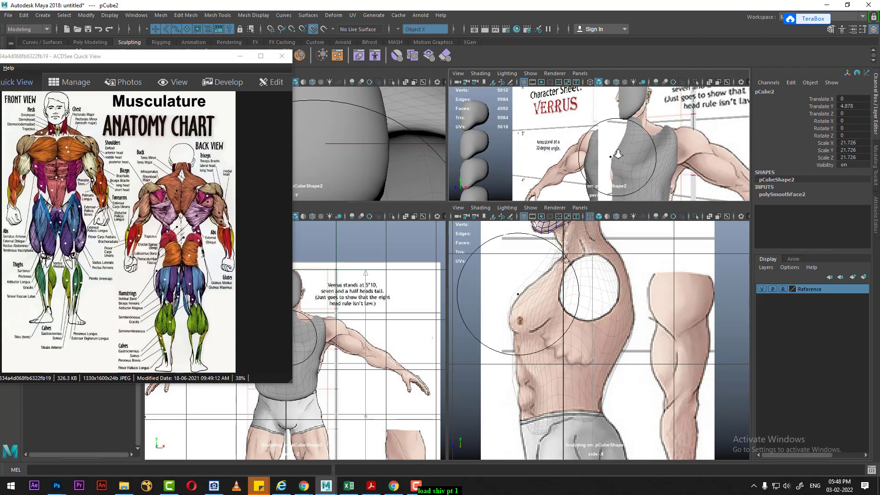
Hide the reference images and maximise the perspective view on the torso.
click(763, 289)
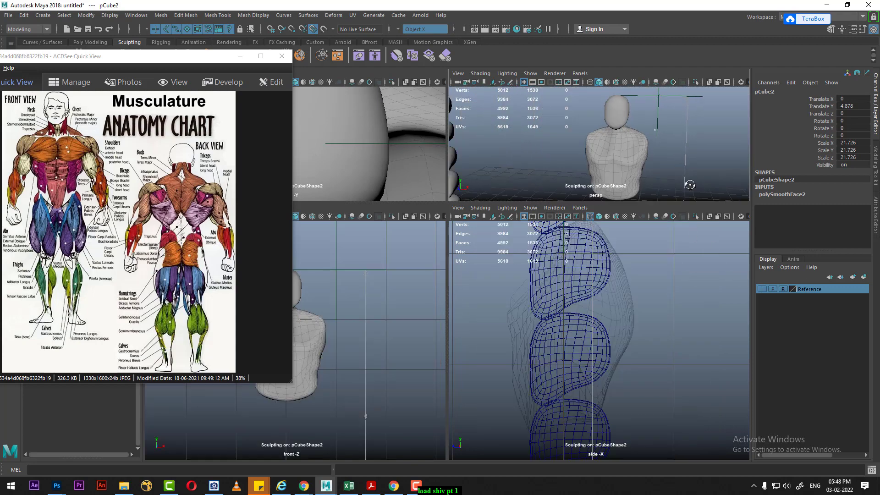
alt+drag(610, 147, 625, 143)
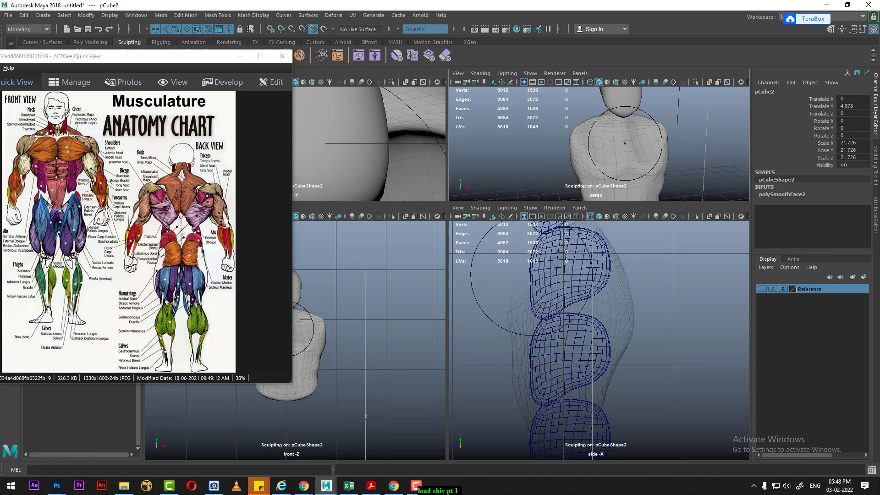
key(space)
scroll(611, 236, up, 3)
scroll(541, 173, down, 3)
key(w)
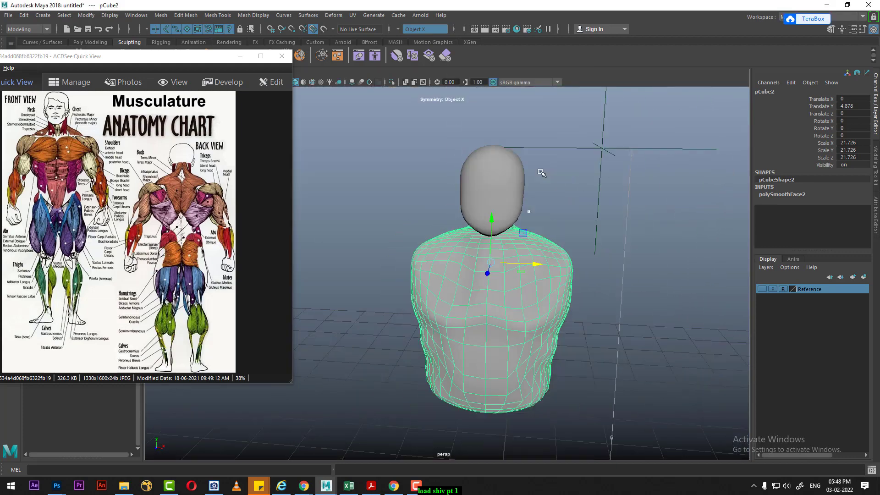
scroll(593, 280, up, 2)
mouse_move(554, 264)
alt+mouse_down()
mouse_move(573, 280)
mouse_move(551, 301)
mouse_move(589, 308)
mouse_move(553, 338)
mouse_move(574, 326)
alt+mouse_up()
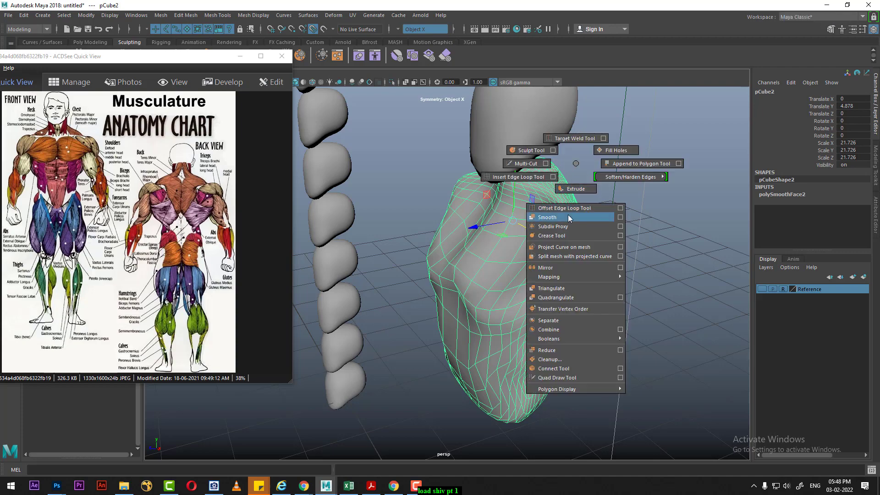
Smooth the torso into a denser mesh (polySmoothFace3, 1 division) and reselect it.
shift+right_drag(576, 165, 552, 219)
alt+drag(552, 230, 541, 281)
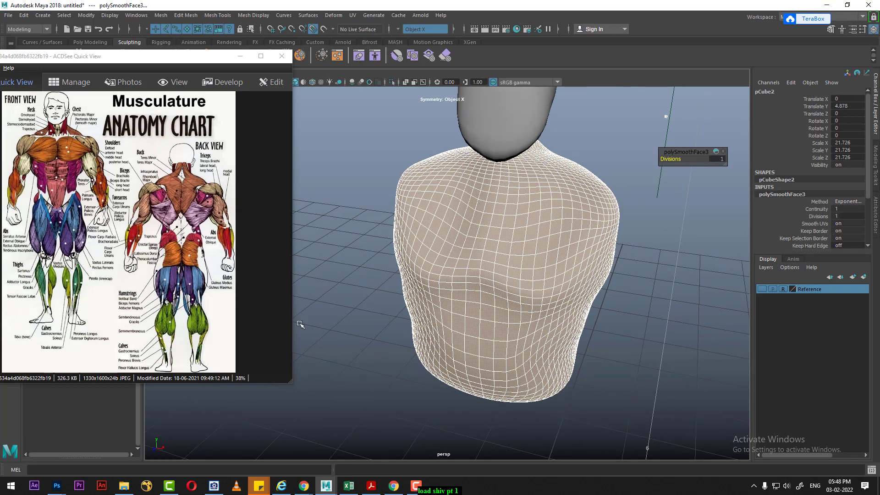
drag(177, 64, 151, 121)
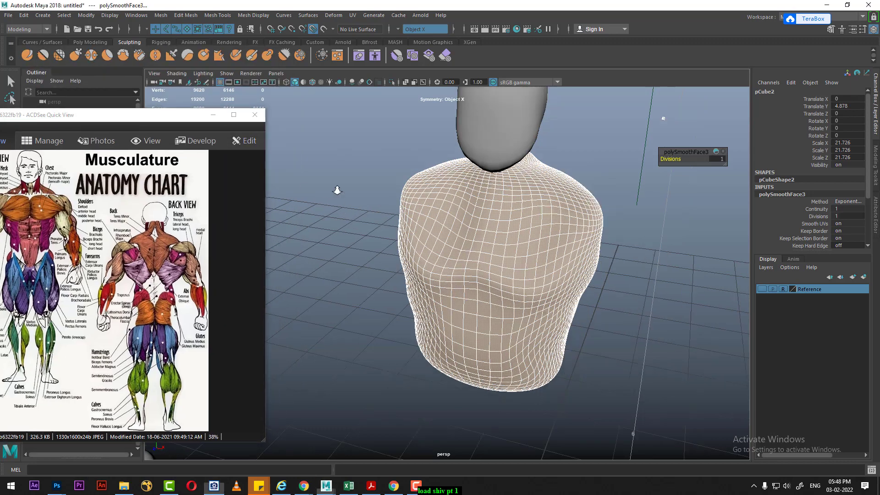
alt+drag(347, 220, 353, 204)
shift+right_click(353, 203)
click(382, 207)
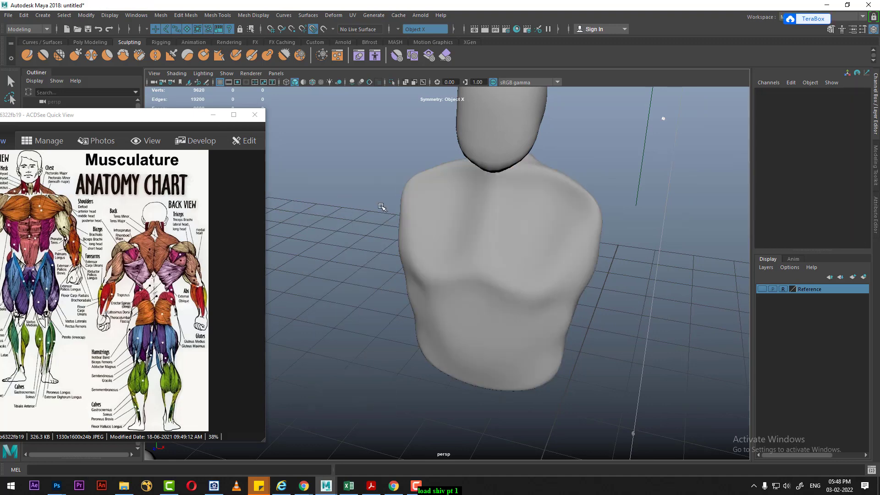
click(425, 206)
shift+right_click(361, 171)
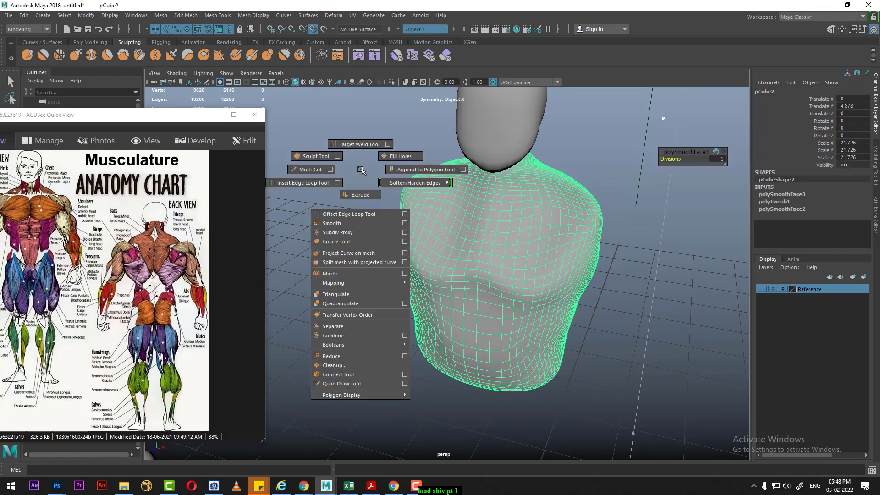
Pick a sculpt brush and build up rounded, mirrored shoulder bulges and chest contours.
click(313, 158)
shift+right_click(376, 184)
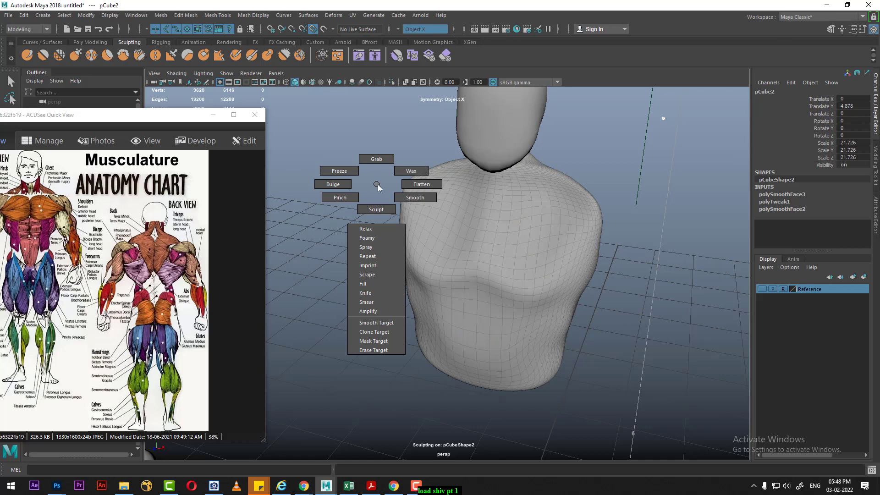
mouse_move(507, 207)
alt+mouse_down()
mouse_move(497, 216)
mouse_move(442, 209)
alt+mouse_up()
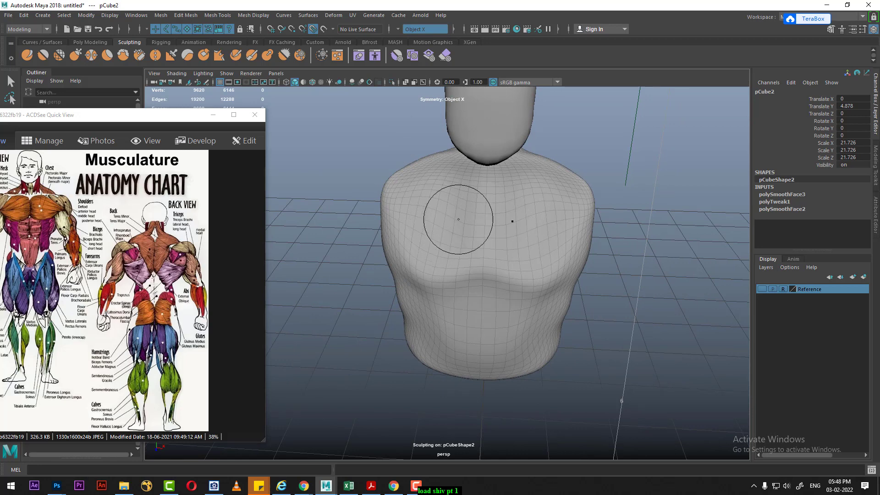
alt+right_drag(456, 207, 464, 222)
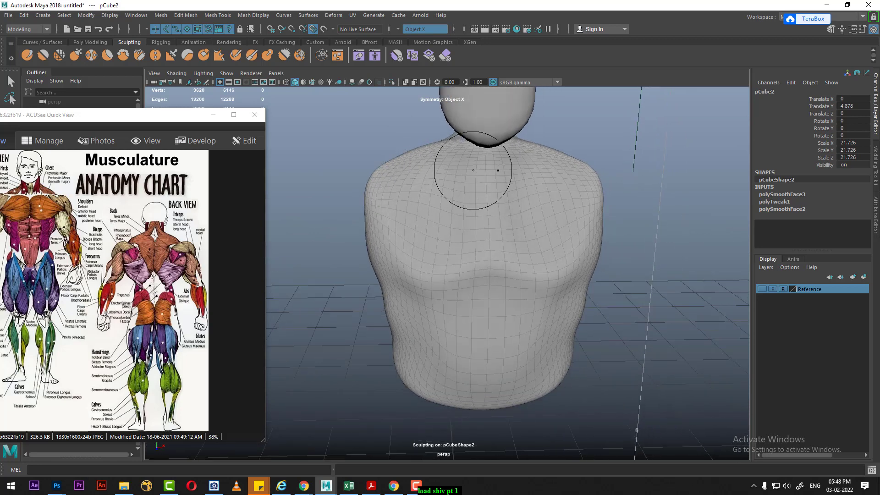
mouse_move(424, 208)
alt+mouse_down()
mouse_move(622, 376)
mouse_move(499, 243)
alt+mouse_up()
mouse_move(509, 274)
alt+mouse_down()
mouse_move(540, 249)
mouse_move(521, 266)
alt+mouse_up()
mouse_move(563, 178)
alt+mouse_down()
mouse_move(558, 219)
mouse_move(531, 232)
mouse_move(541, 305)
mouse_move(561, 241)
mouse_move(566, 257)
mouse_move(605, 250)
mouse_move(314, 104)
alt+mouse_up()
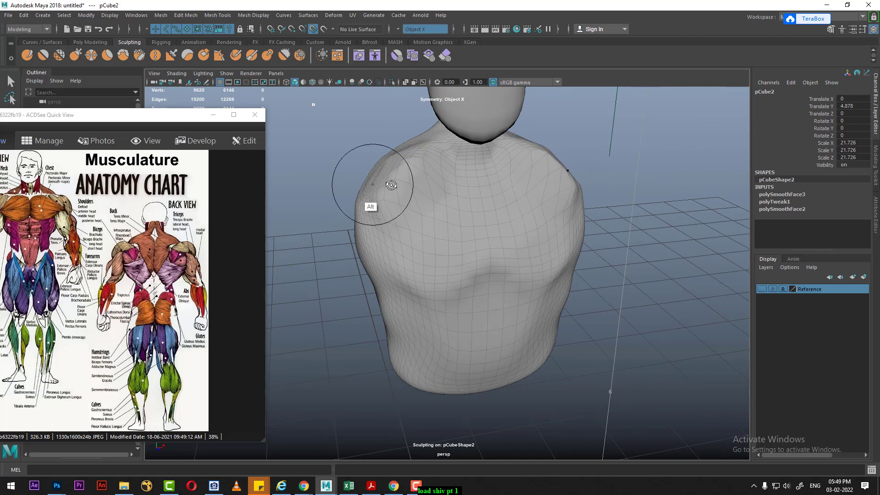
mouse_move(373, 184)
alt+mouse_down()
mouse_move(353, 206)
mouse_move(427, 215)
alt+mouse_up()
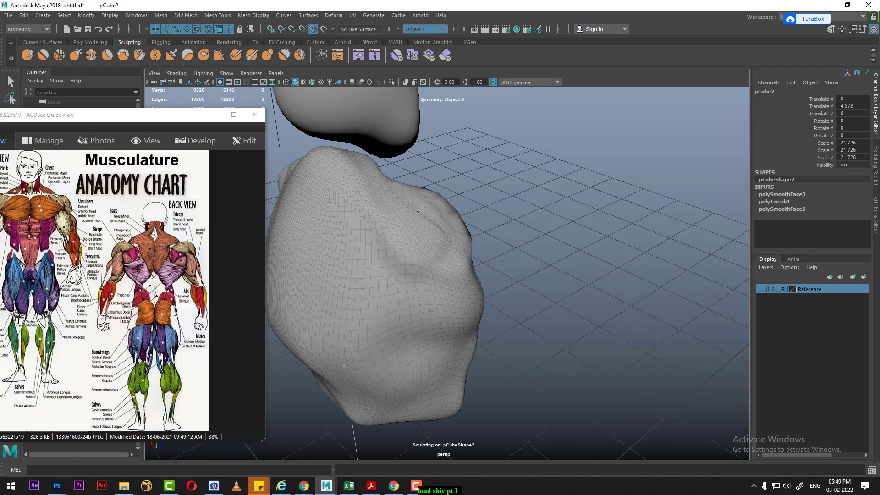
Sculpt shoulder-blade ridges and a central spine groove, smoothing rough areas of the back.
mouse_move(386, 230)
alt+mouse_down()
mouse_move(493, 238)
mouse_move(581, 269)
alt+mouse_up()
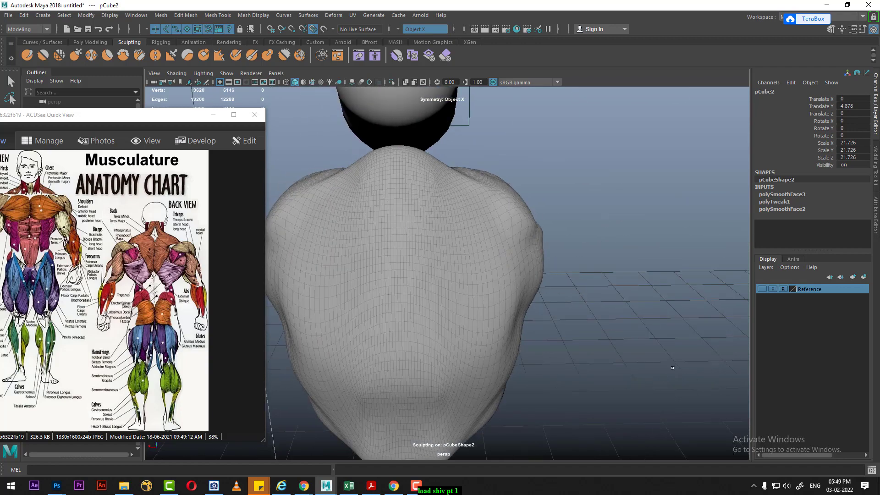
alt+right_drag(673, 368, 552, 304)
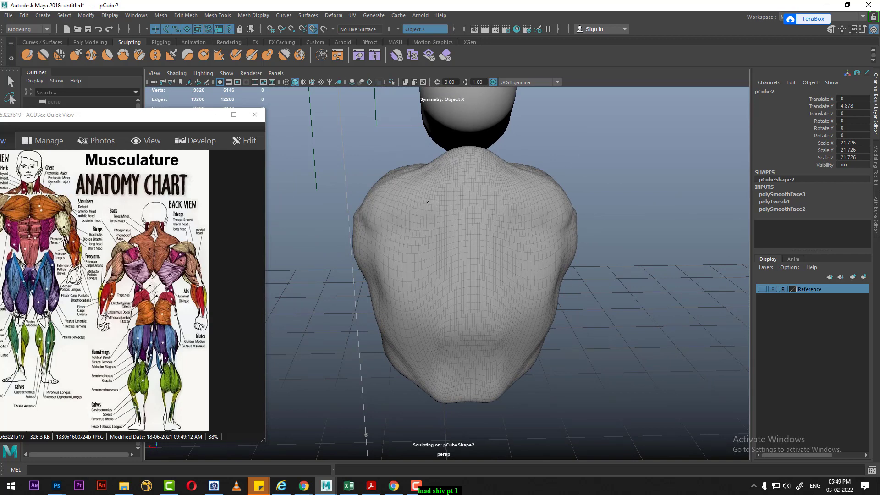
alt+right_drag(456, 291, 464, 274)
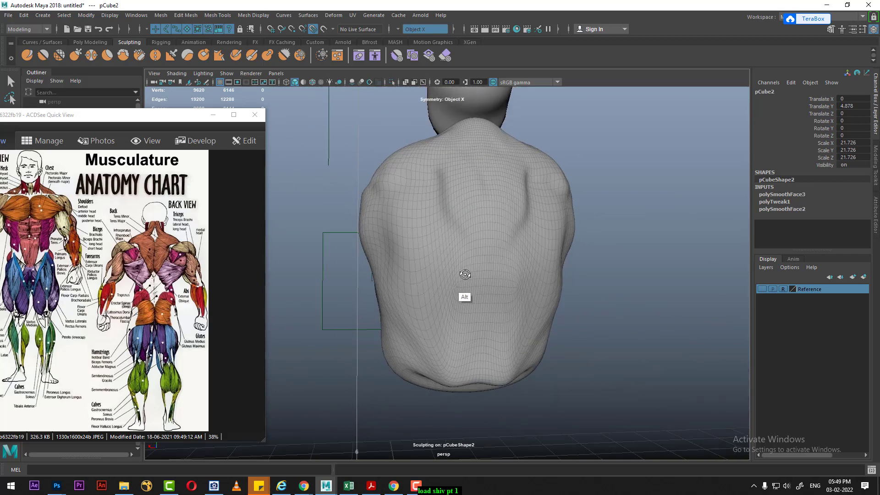
mouse_move(465, 274)
alt+mouse_down()
mouse_move(429, 233)
mouse_move(381, 266)
mouse_move(385, 294)
mouse_move(404, 302)
alt+mouse_up()
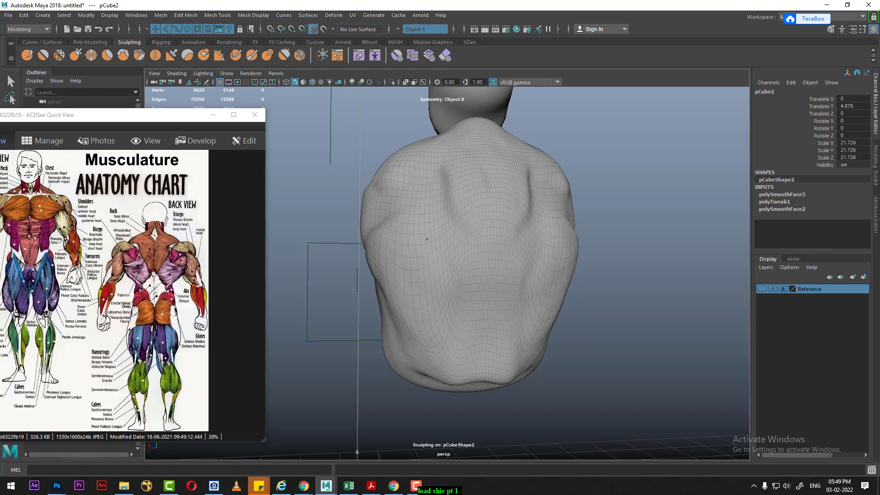
mouse_move(499, 285)
alt+mouse_down()
mouse_move(522, 269)
mouse_move(450, 285)
mouse_move(472, 289)
alt+mouse_up()
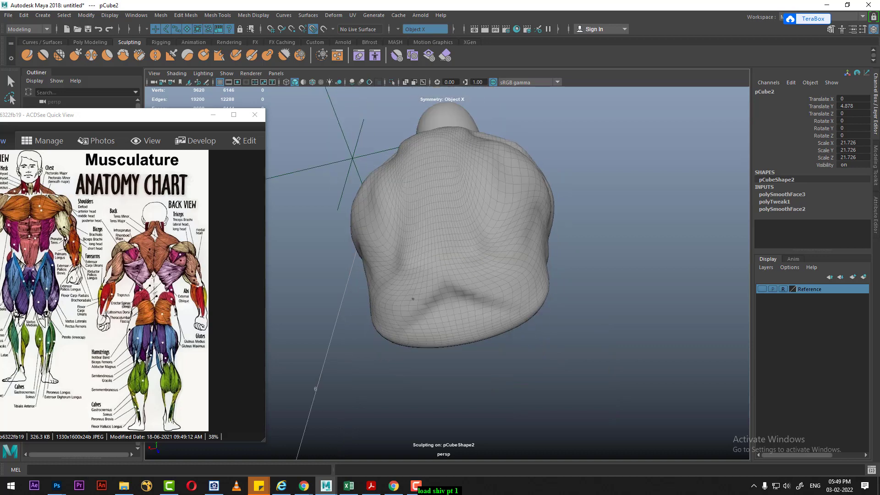
alt+drag(374, 239, 437, 265)
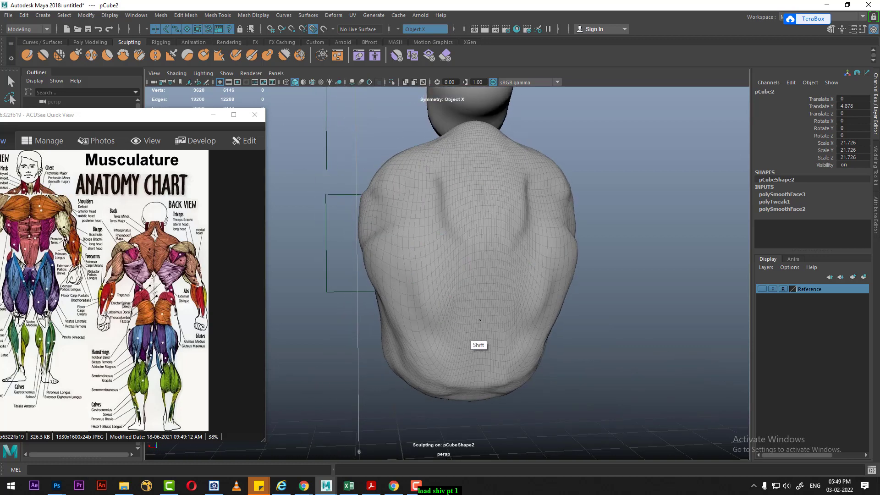
alt+drag(405, 234, 464, 232)
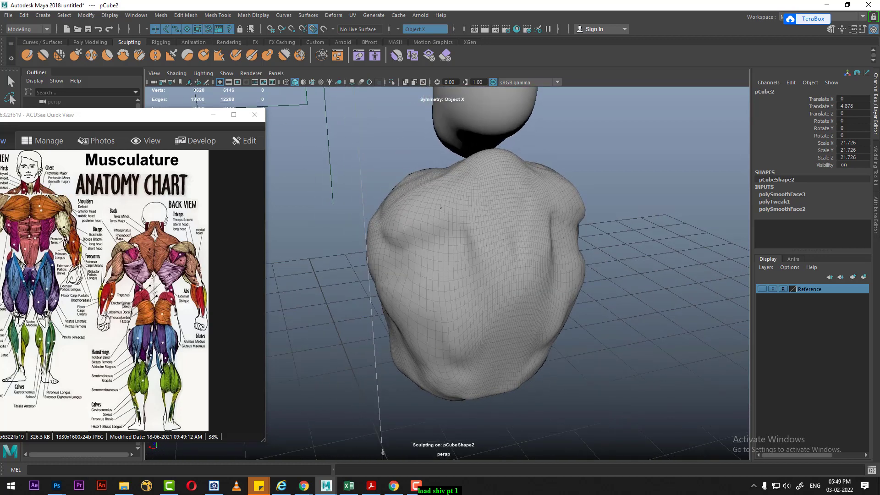
alt+drag(491, 275, 497, 243)
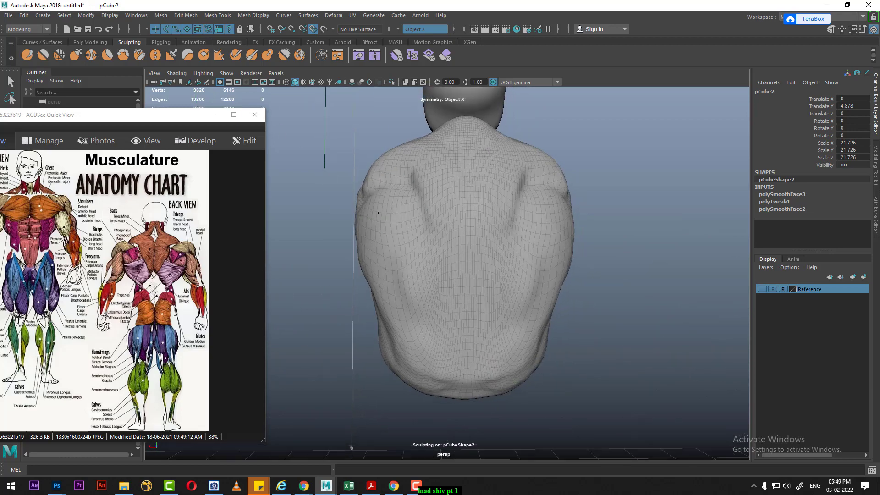
mouse_move(409, 271)
alt+mouse_down()
mouse_move(559, 320)
mouse_move(566, 289)
alt+mouse_up()
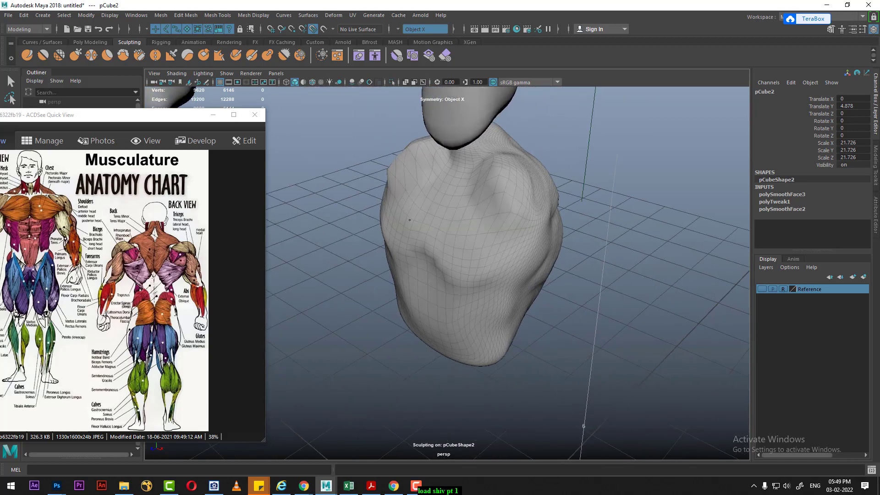
mouse_move(393, 227)
alt+mouse_down()
mouse_move(393, 202)
mouse_move(413, 212)
alt+mouse_up()
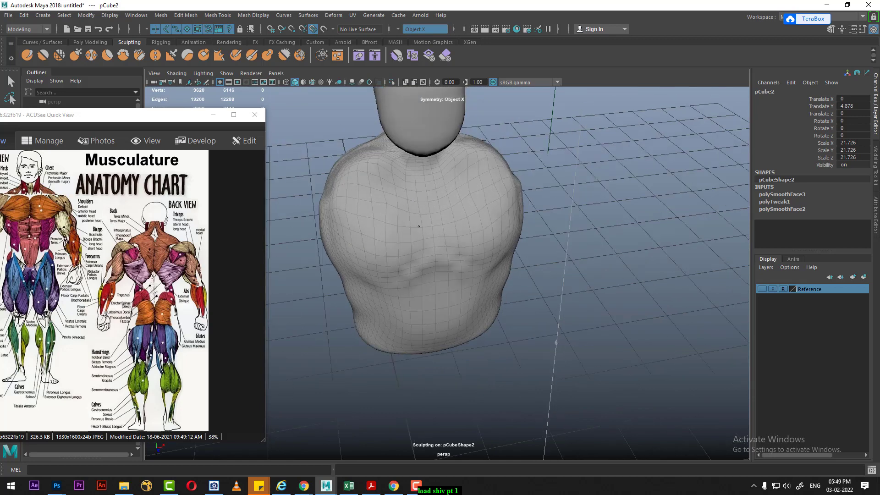
Orbit around the sculpted torso to inspect its front, sides and back.
mouse_move(368, 246)
alt+mouse_down()
mouse_move(423, 177)
mouse_move(412, 157)
mouse_move(513, 157)
mouse_move(487, 156)
alt+mouse_up()
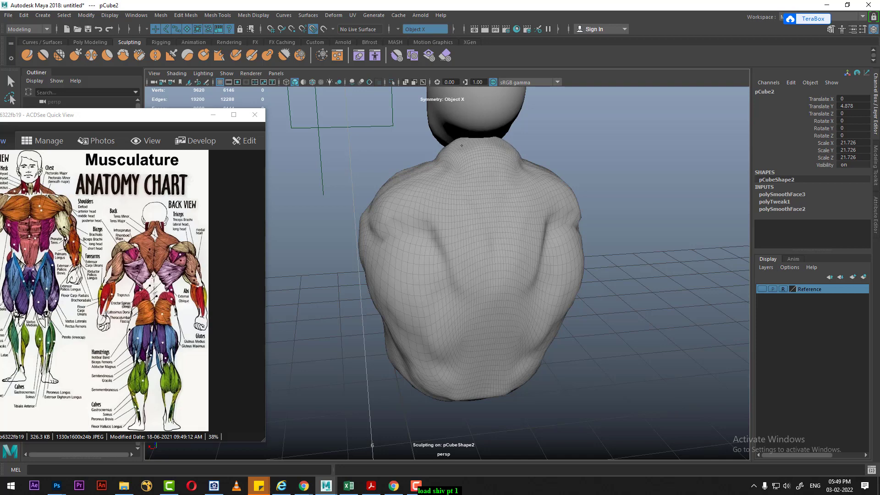
mouse_move(458, 139)
alt+mouse_down()
mouse_move(516, 177)
mouse_move(508, 154)
mouse_move(526, 152)
mouse_move(513, 158)
alt+mouse_up()
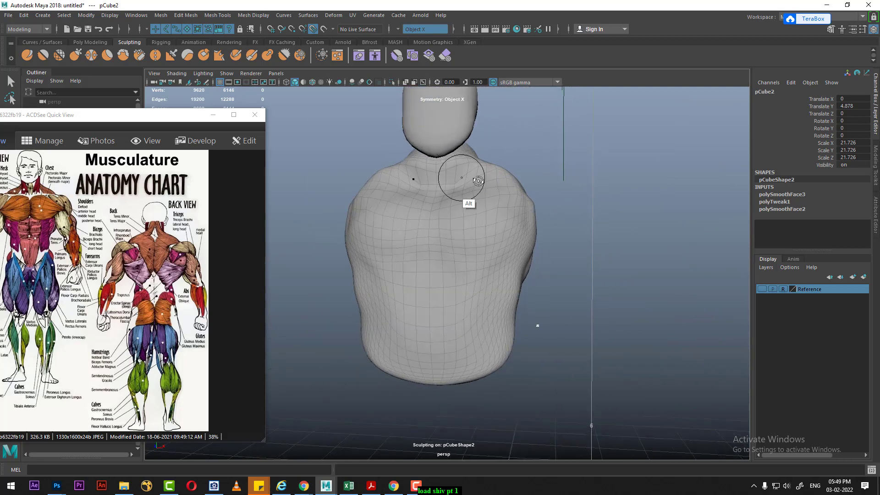
alt+drag(478, 181, 422, 208)
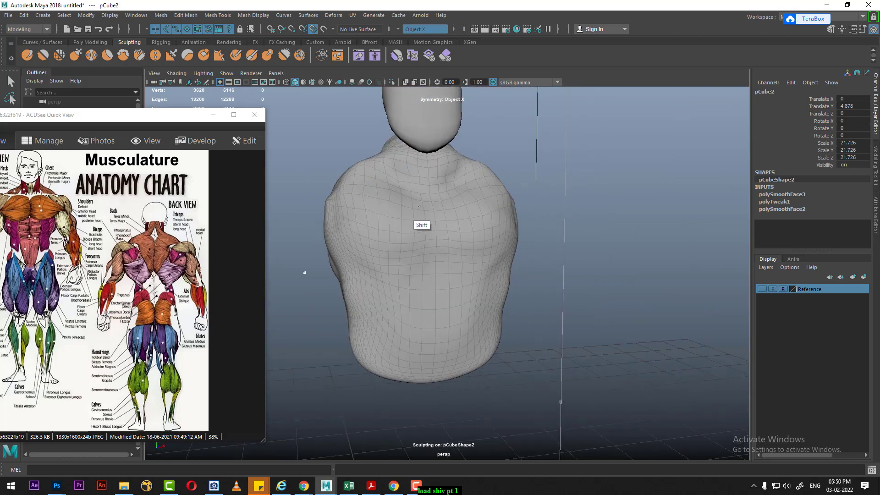
alt+drag(527, 279, 527, 271)
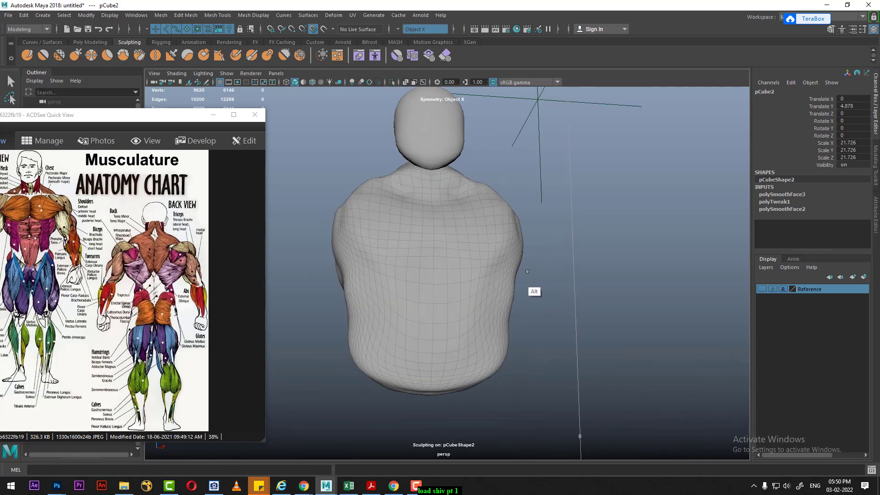
alt+drag(412, 354, 482, 311)
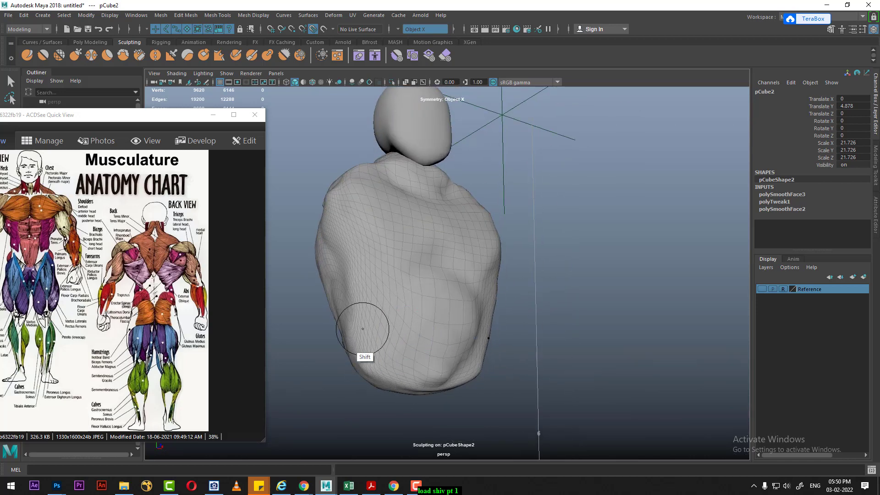
mouse_move(359, 324)
alt+mouse_down()
mouse_move(417, 313)
mouse_move(407, 305)
alt+mouse_up()
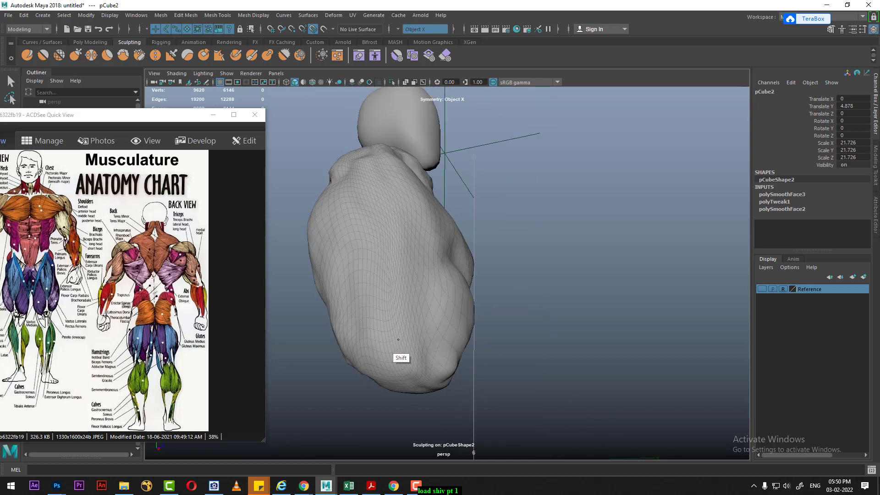
mouse_move(389, 274)
alt+mouse_down()
mouse_move(521, 312)
mouse_move(444, 291)
mouse_move(356, 285)
mouse_move(373, 290)
mouse_move(364, 291)
alt+mouse_up()
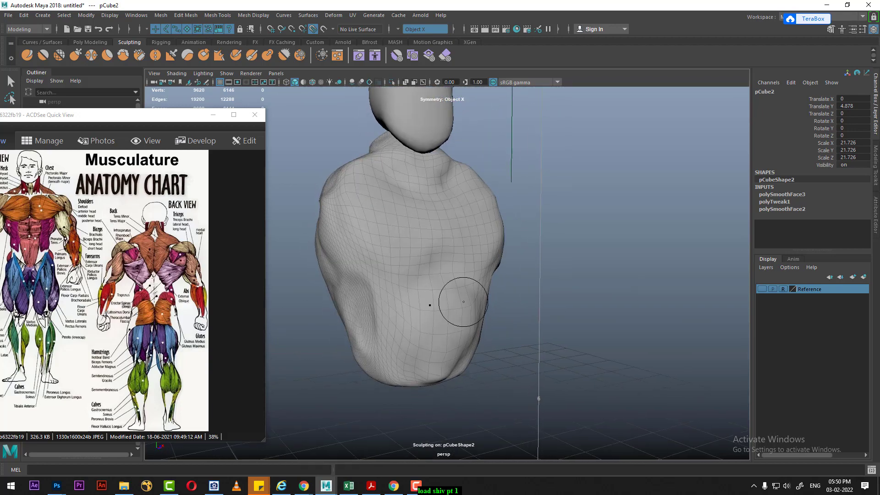
Re-centre on the torso and check it from side and low frontal angles.
key(f)
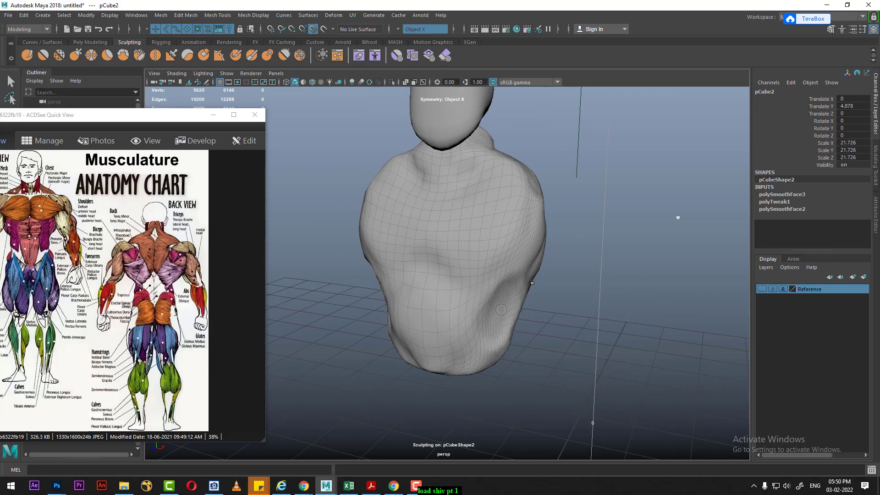
mouse_move(501, 321)
alt+mouse_down()
mouse_move(497, 258)
mouse_move(472, 257)
mouse_move(452, 309)
mouse_move(469, 225)
alt+mouse_up()
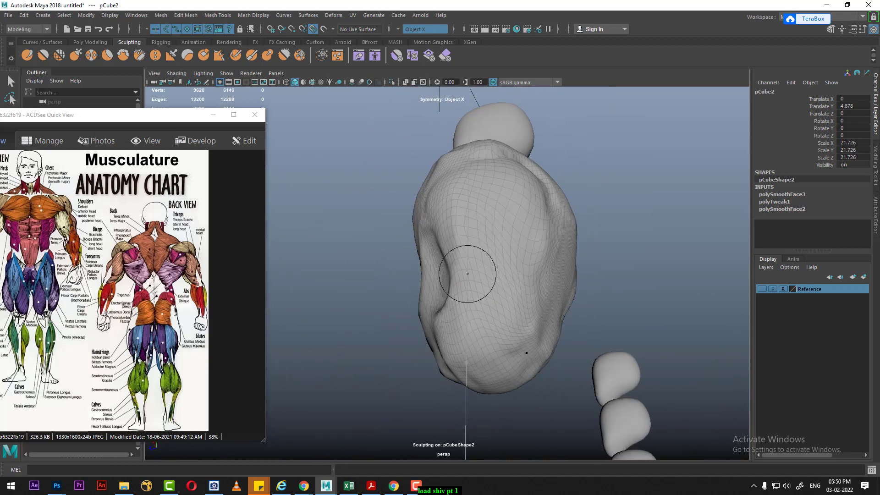
alt+drag(399, 301, 510, 272)
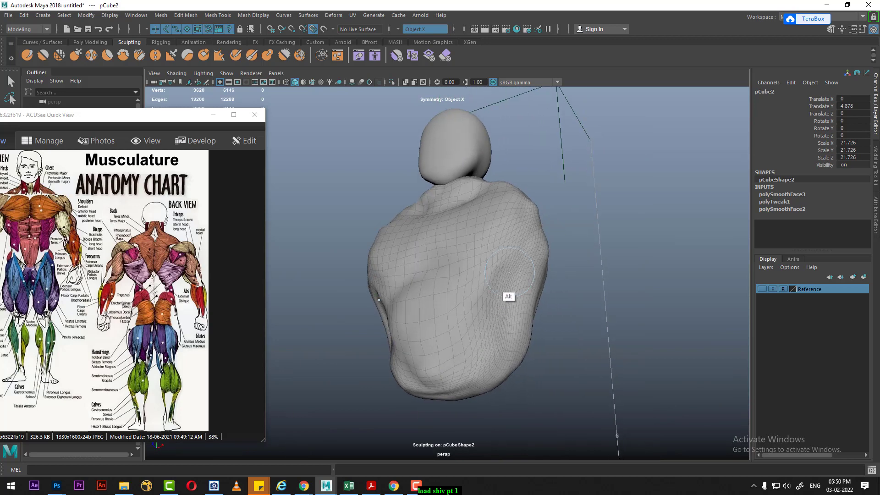
alt+drag(444, 320, 493, 358)
mouse_move(379, 360)
alt+mouse_down()
mouse_move(436, 344)
mouse_move(401, 299)
mouse_move(285, 311)
alt+mouse_up()
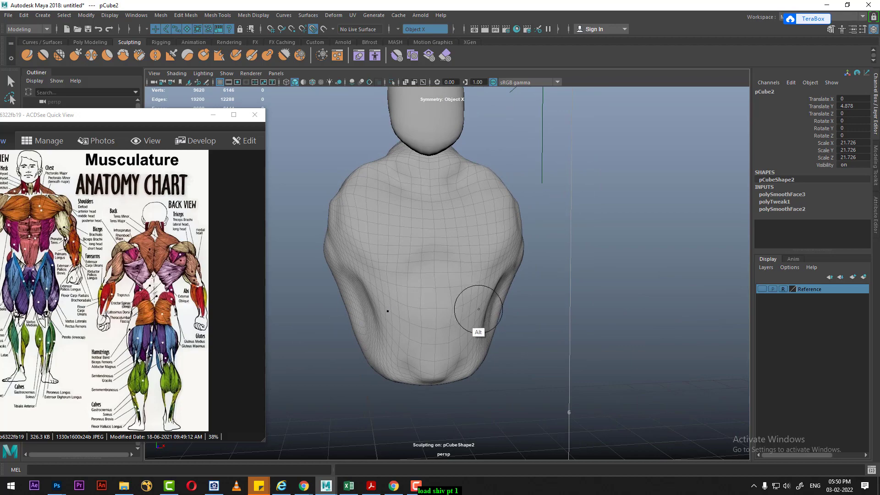
mouse_move(479, 309)
alt+mouse_down()
mouse_move(423, 295)
mouse_move(550, 290)
mouse_move(504, 247)
mouse_move(477, 243)
alt+mouse_up()
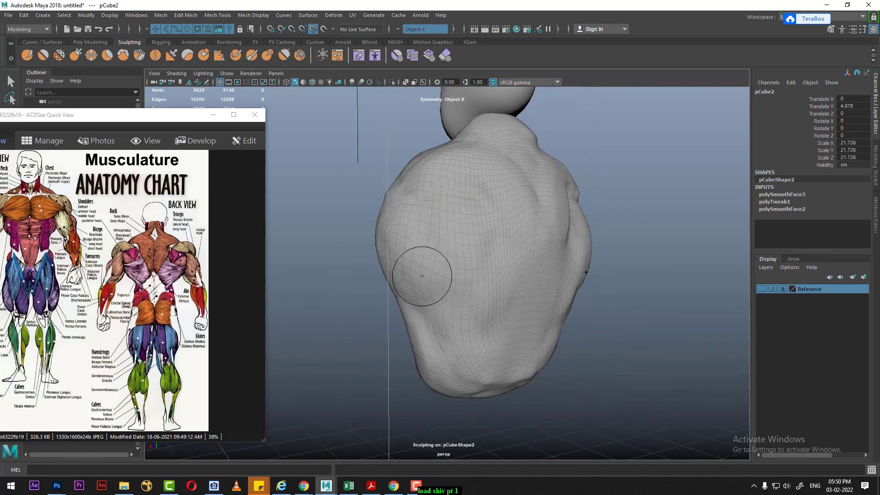
mouse_move(419, 275)
alt+mouse_down()
mouse_move(414, 304)
mouse_move(544, 309)
mouse_move(516, 258)
mouse_move(471, 255)
mouse_move(395, 200)
alt+mouse_up()
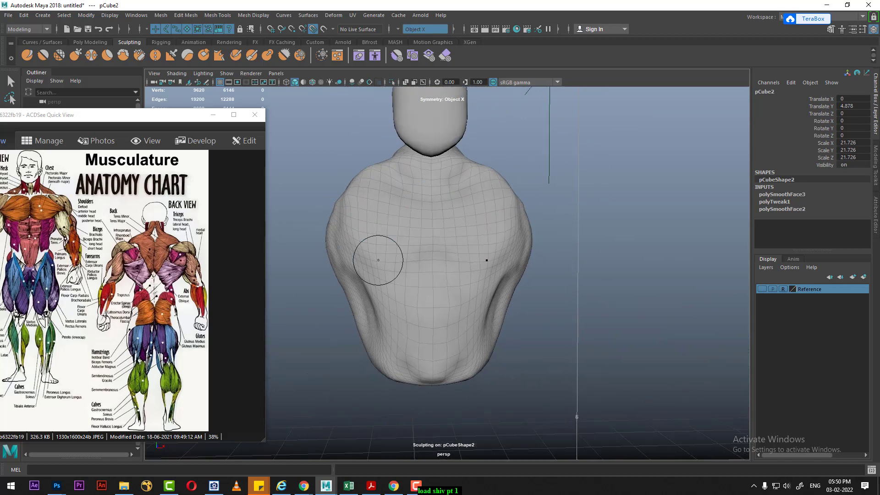
Exit sculpting, deselect the torso and pull back to see the whole model.
key(q)
click(592, 280)
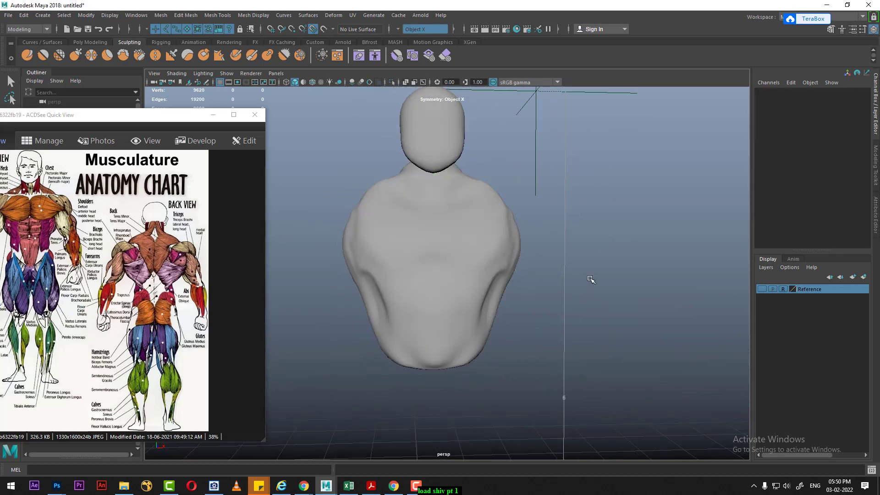
mouse_move(591, 280)
alt+mouse_down()
mouse_move(537, 282)
mouse_move(564, 294)
alt+mouse_up()
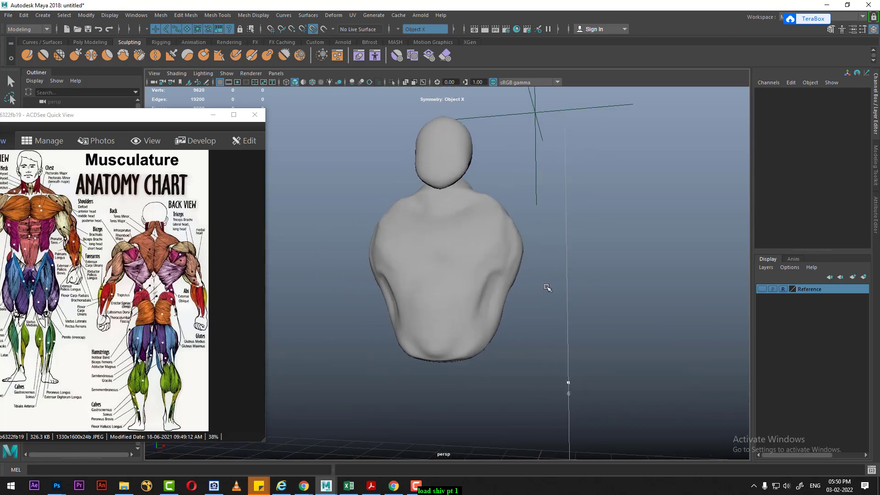
key(ctrl+shift+h)
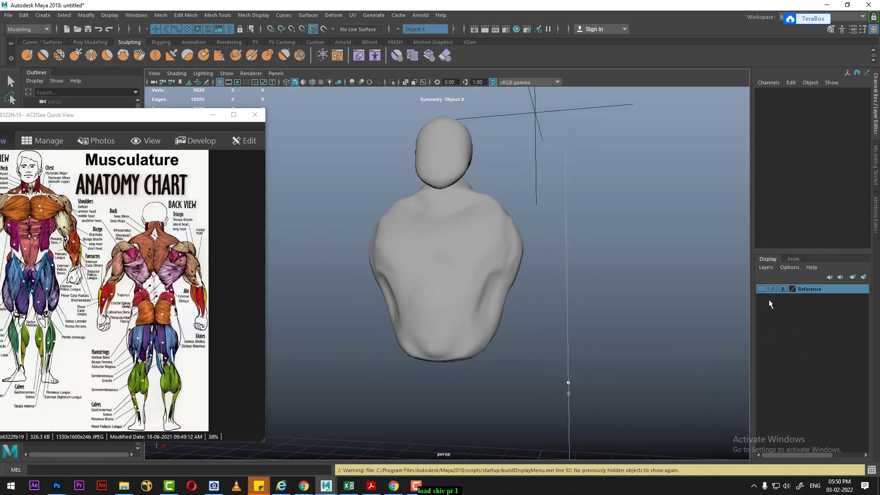
Show the Reference layer's VERRUS sheets in the four-view top, perspective, front and side layout.
click(762, 289)
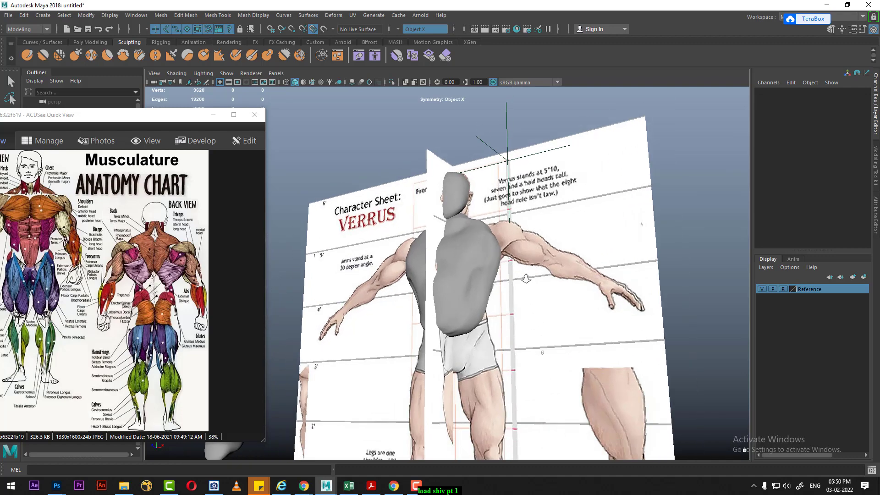
alt+drag(485, 282, 508, 291)
scroll(508, 292, down, 3)
key(space)
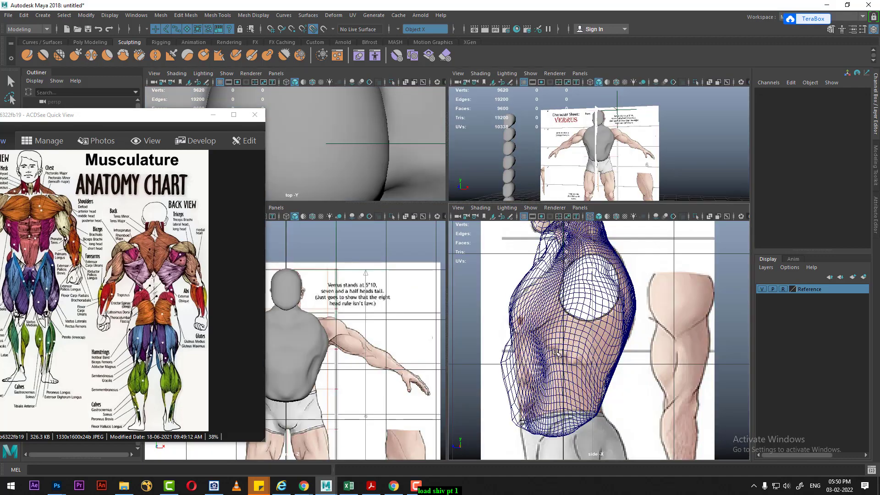
Minimize the ACDSee anatomy chart and line the torso up with the side reference.
alt+middle_drag(568, 357, 572, 322)
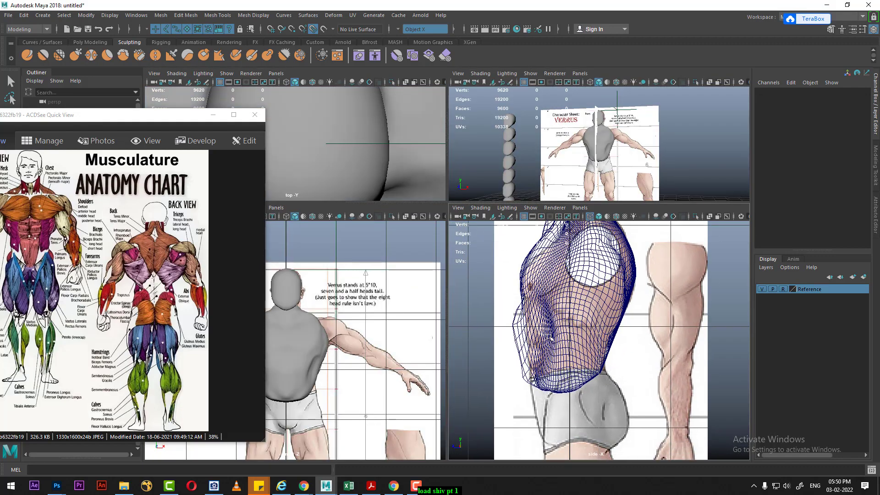
click(207, 119)
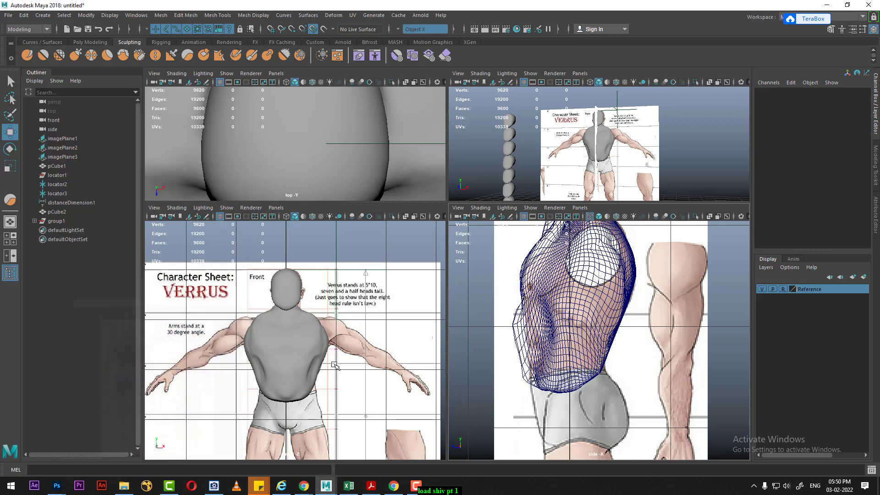
scroll(618, 366, up, 1)
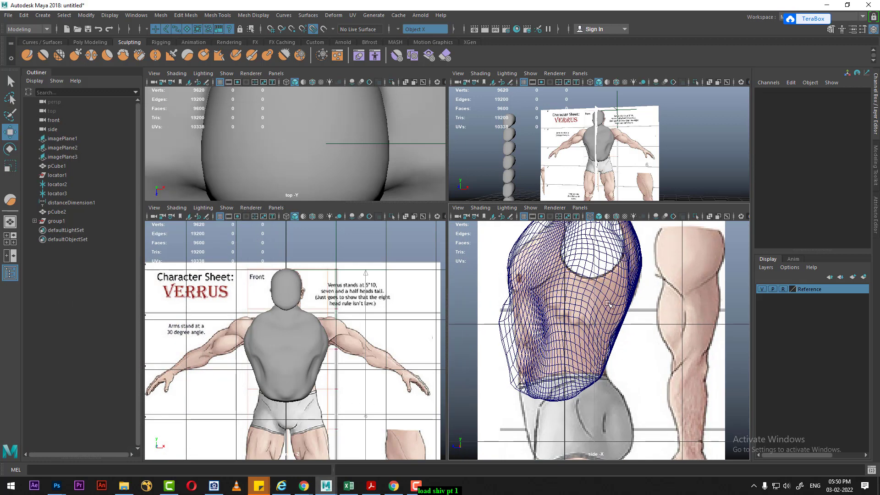
alt+middle_drag(609, 304, 630, 356)
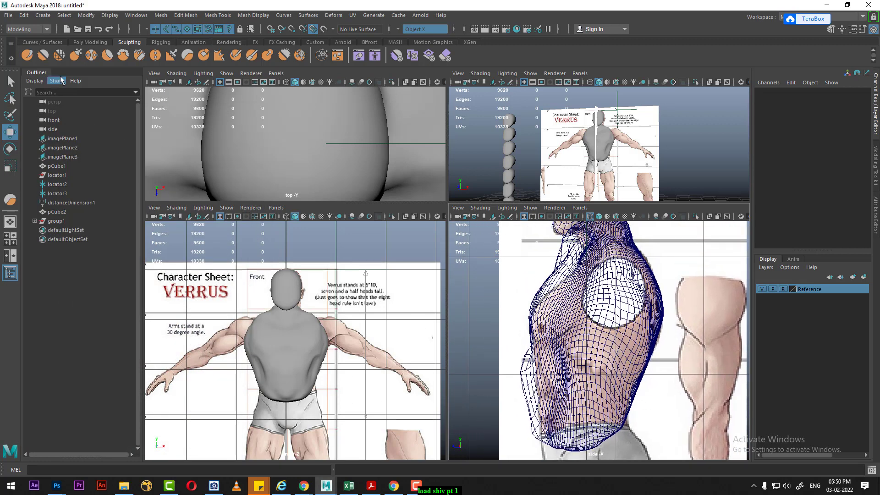
Pick a sculpt brush, select pCube2 and double the brush size.
click(77, 55)
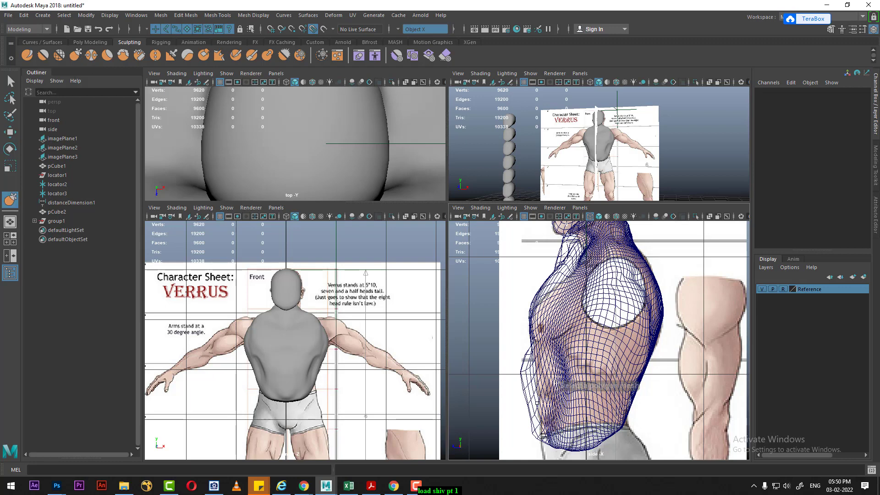
click(537, 386)
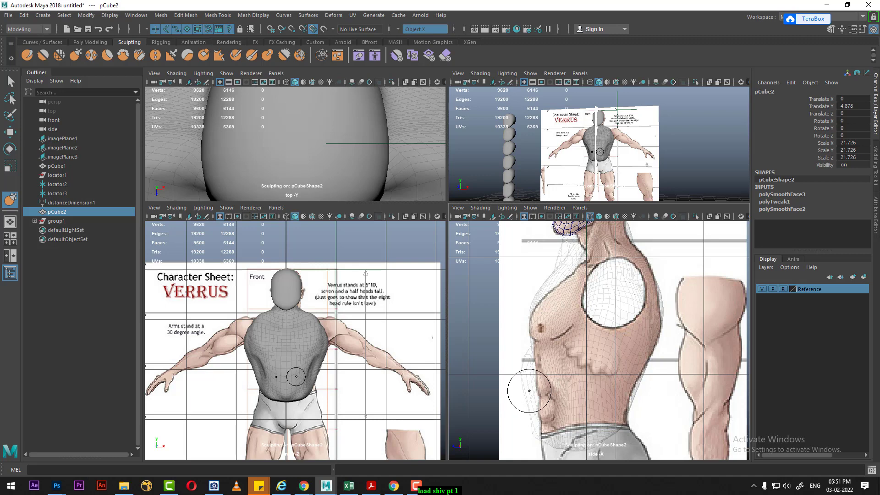
drag(530, 394, 527, 377)
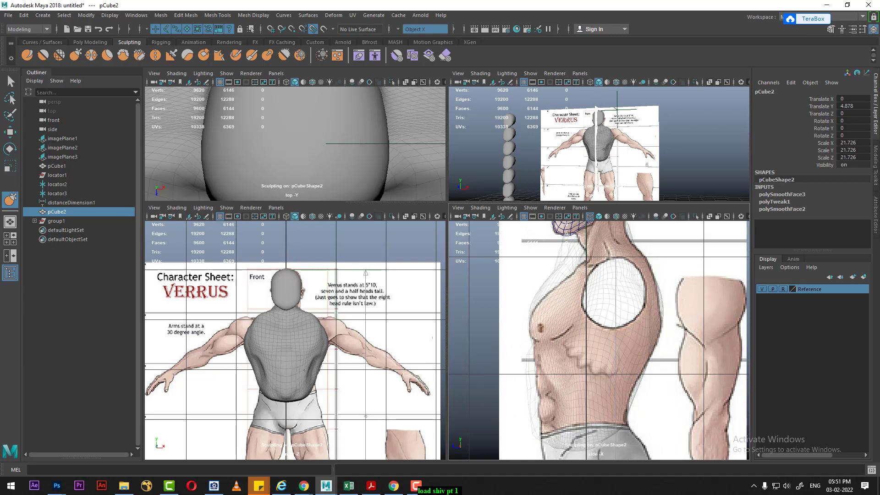
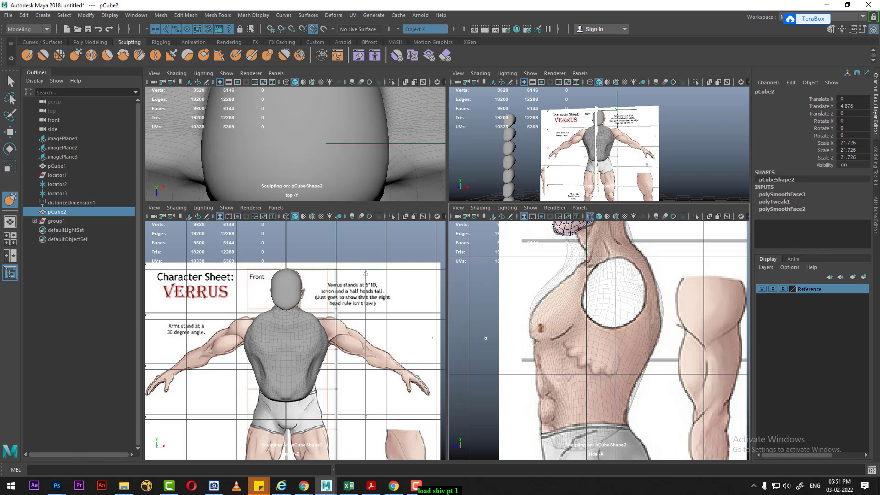
Select one of the spare smooth spheres in the stack with the Move tool.
scroll(350, 319, down, 2)
scroll(349, 319, down, 2)
scroll(350, 319, down, 2)
scroll(350, 319, down, 2)
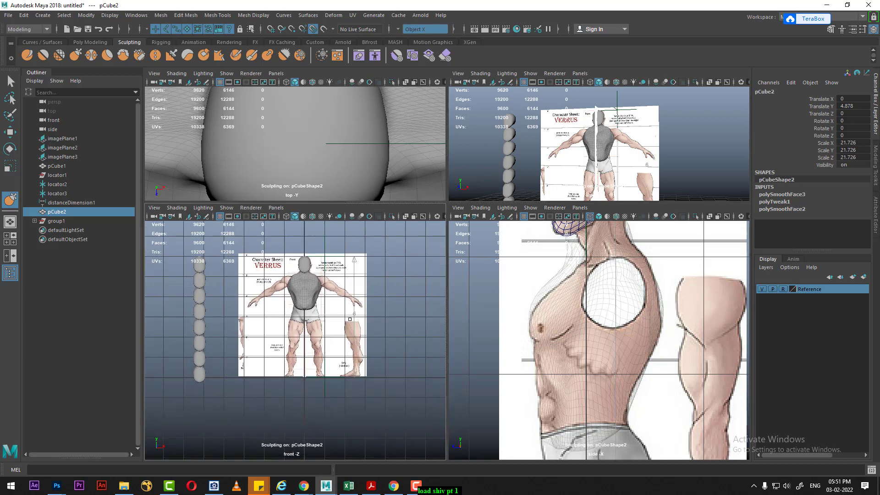
scroll(349, 320, up, 2)
key(w)
click(182, 325)
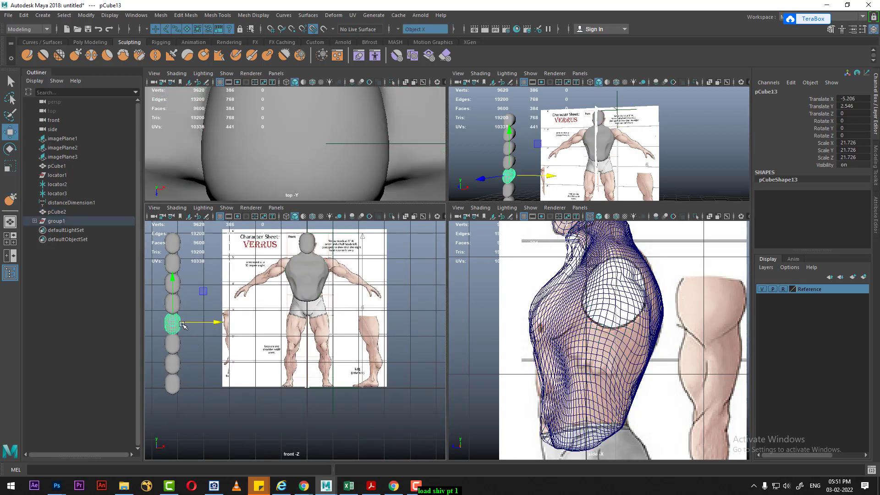
scroll(201, 324, up, 2)
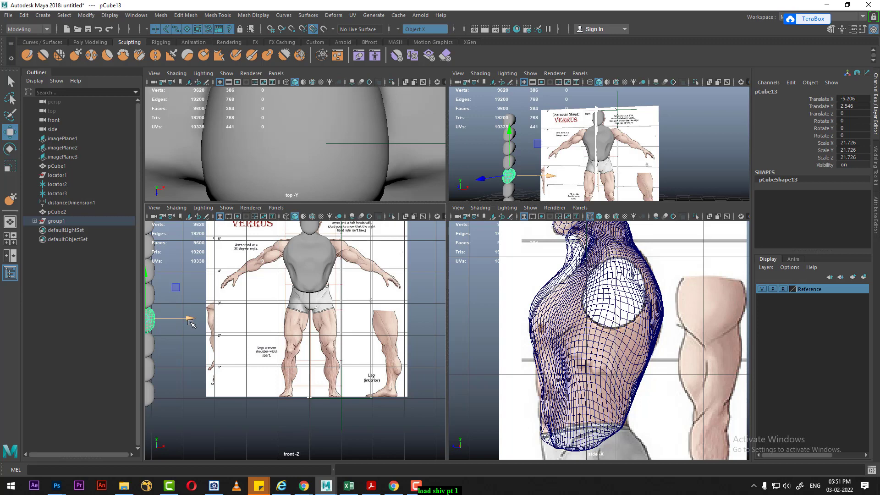
alt+middle_drag(191, 323, 219, 335)
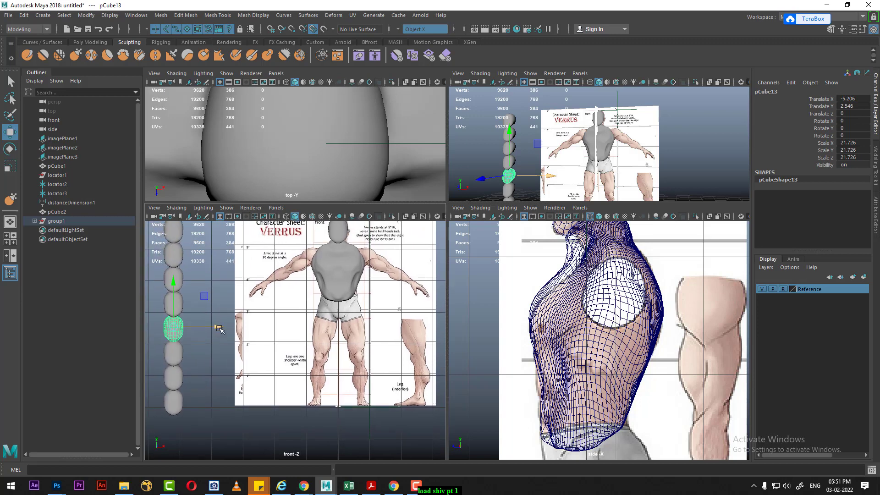
Duplicate the sphere and move copy pCube17 onto the pelvis at Translate Y 3.213.
key(ctrl+d)
drag(219, 329, 384, 329)
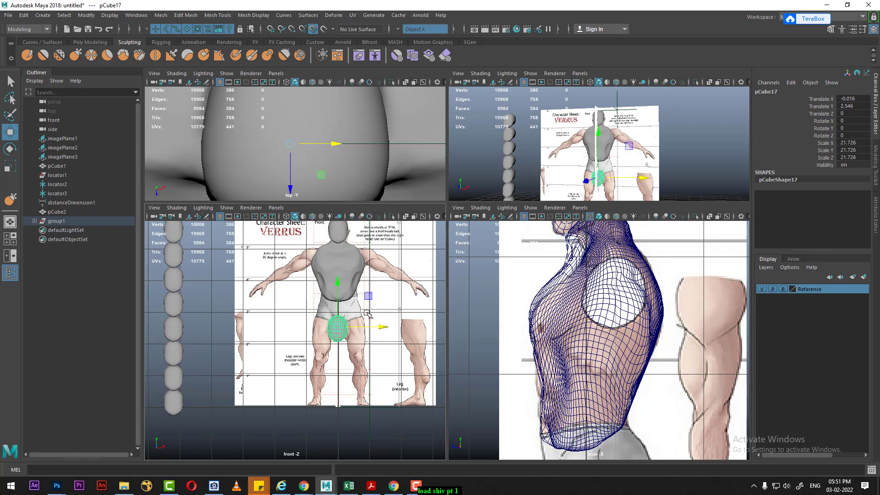
drag(338, 283, 338, 265)
scroll(342, 339, up, 2)
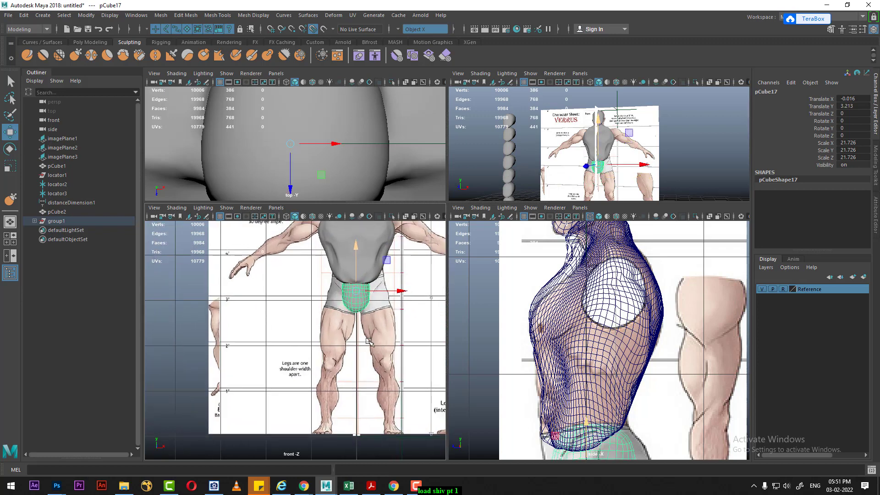
scroll(344, 341, up, 2)
scroll(318, 347, up, 2)
scroll(325, 361, up, 2)
scroll(324, 361, up, 1)
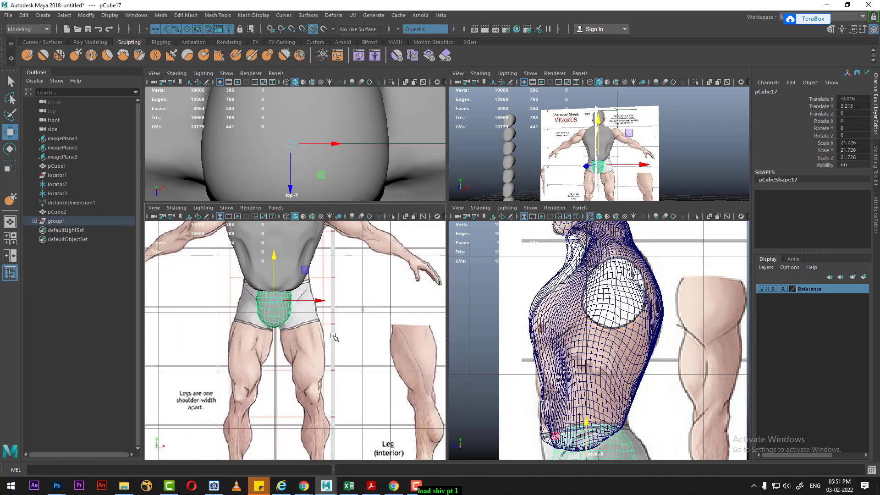
key(space)
scroll(457, 223, down, 2)
scroll(457, 223, down, 2)
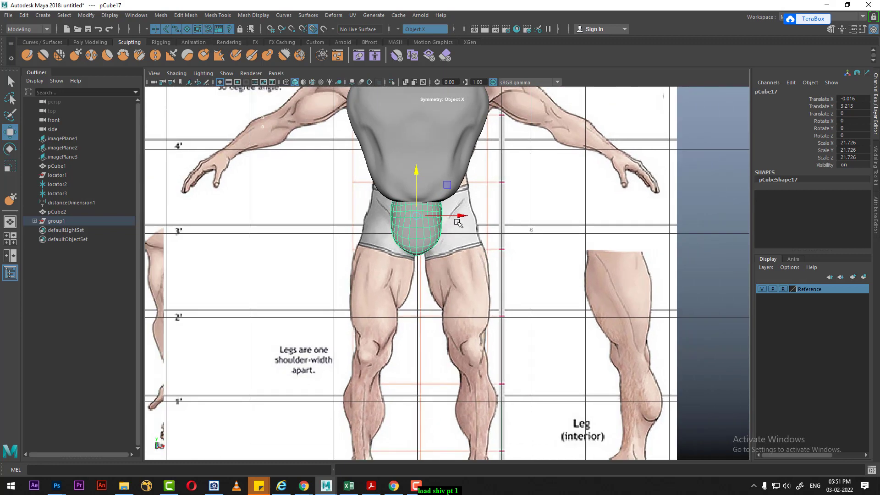
Duplicate the pelvis sphere, move it onto the screen-right thigh, and stretch it to Scale Y 31.14.
scroll(458, 223, up, 1)
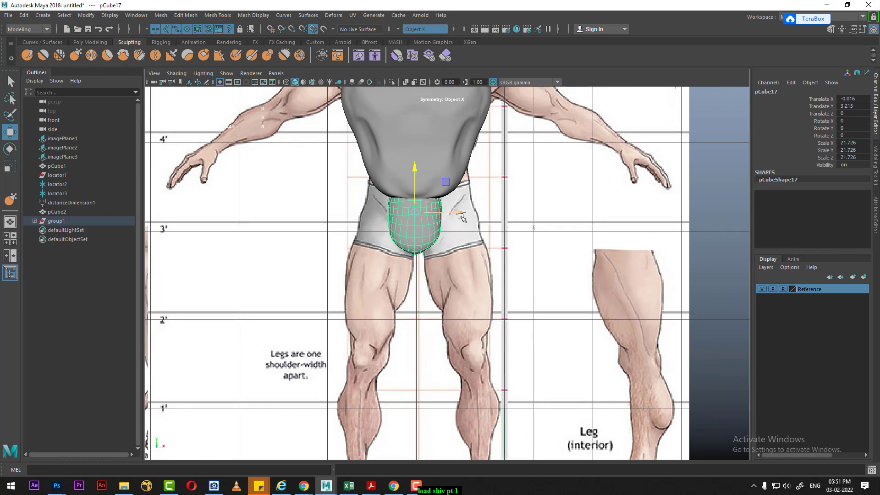
key(ctrl+d)
drag(461, 217, 495, 209)
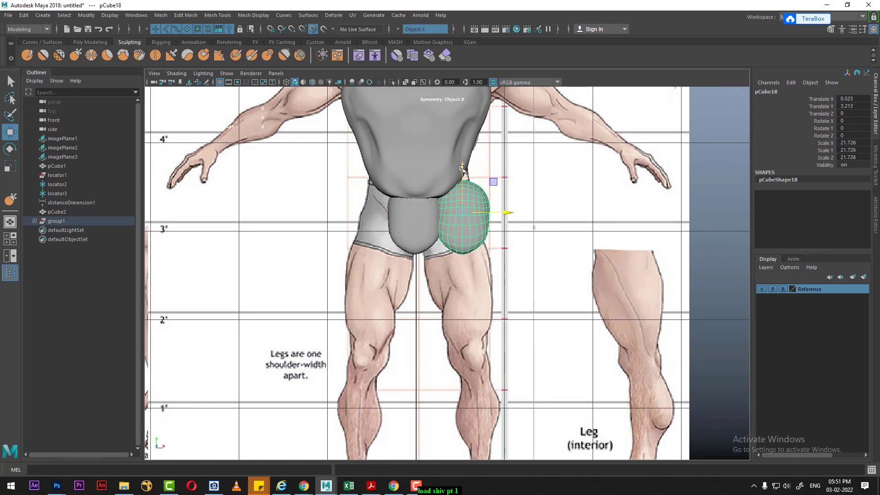
drag(462, 168, 469, 240)
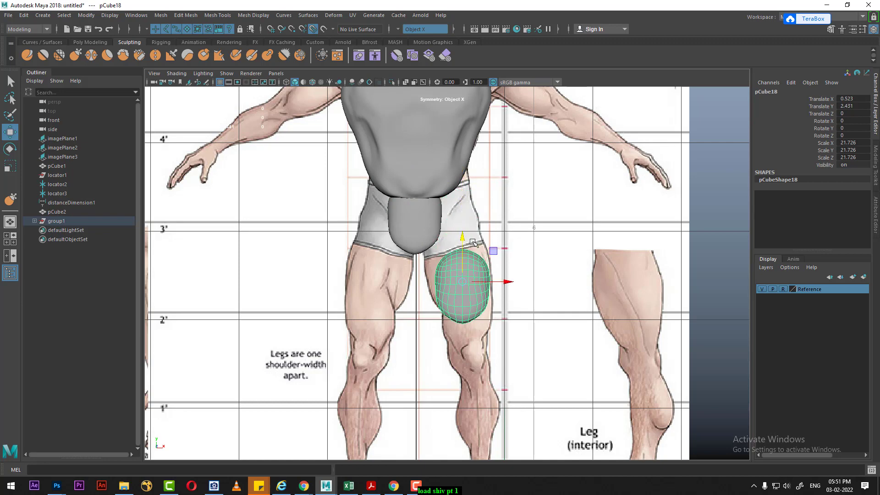
key(r)
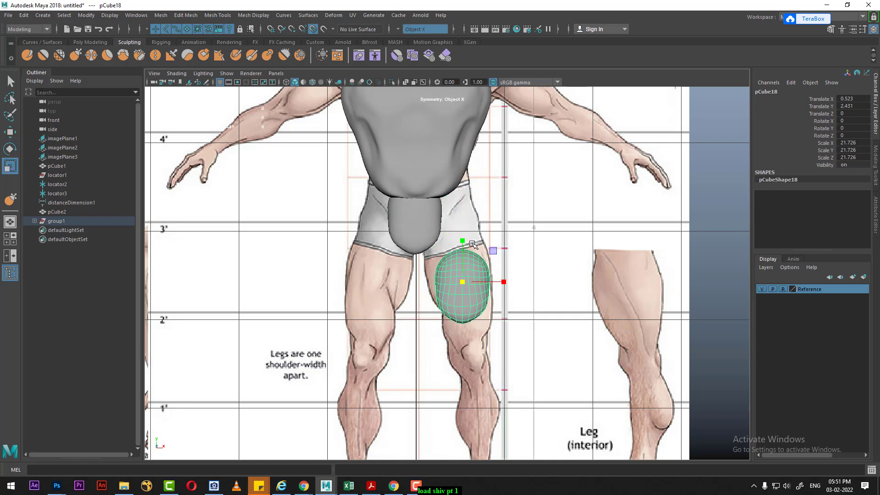
drag(463, 241, 463, 225)
Give the thigh blob a sideways lean around Z, undoing unwanted rotations.
key(e)
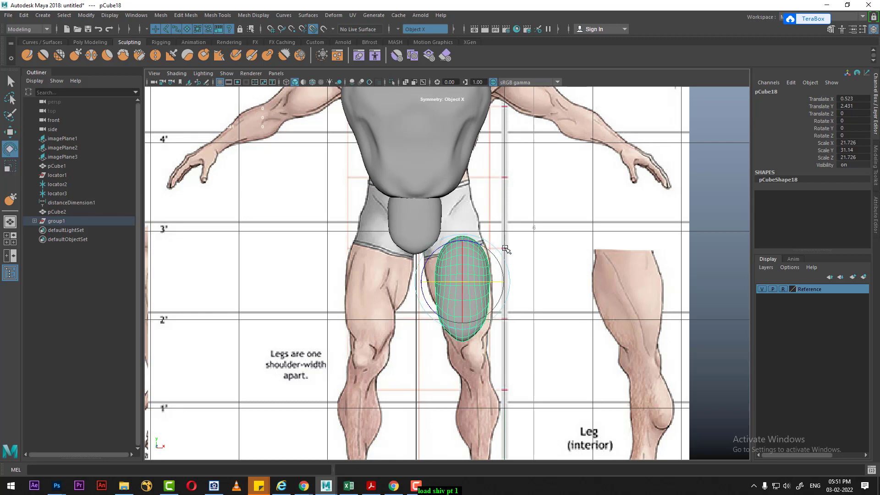
drag(498, 258, 512, 278)
key(ctrl+z)
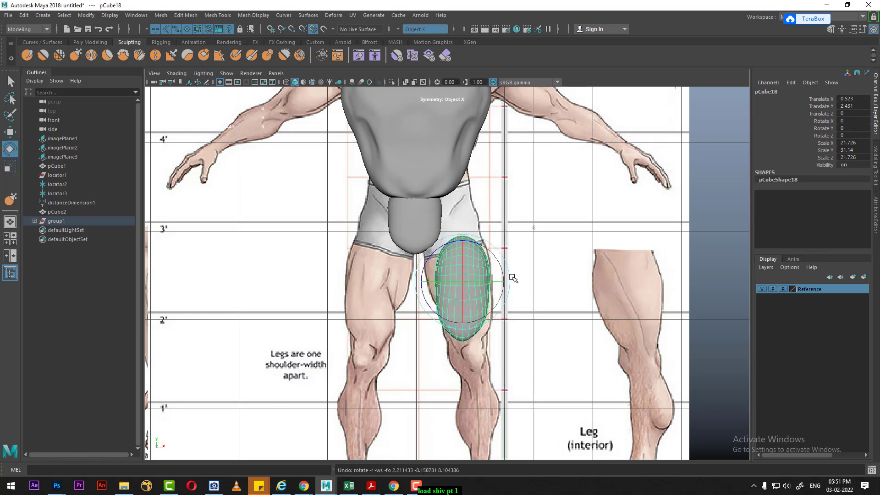
click(492, 303)
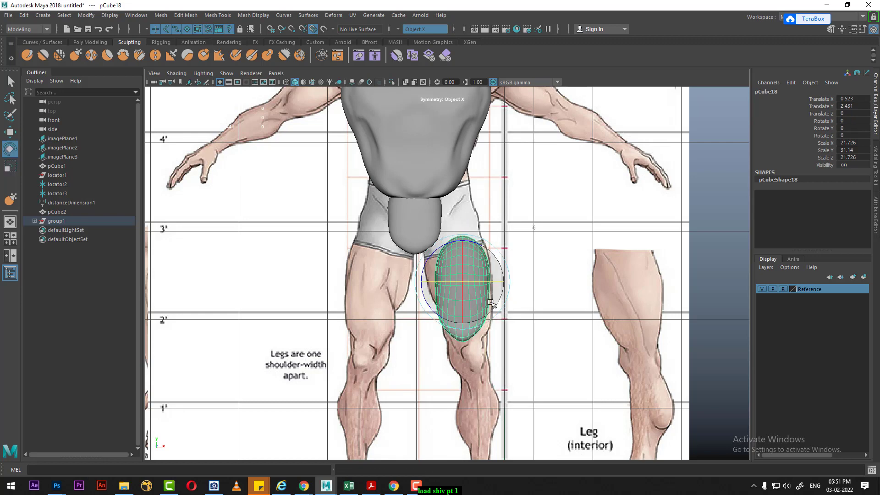
mouse_move(473, 319)
mouse_down()
mouse_move(489, 315)
mouse_move(472, 244)
mouse_up()
key(ctrl+z)
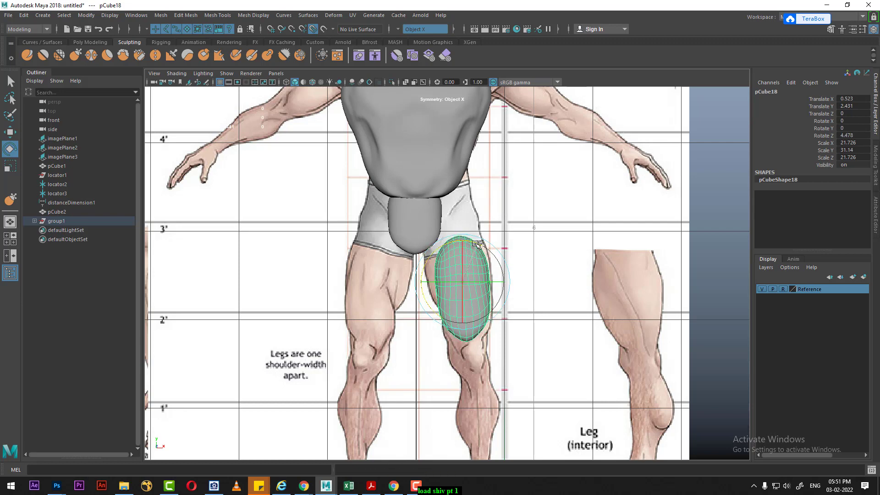
Settle thigh blob pCube18 along the leg at a -4.58 tilt and add a copy raised toward the hip.
key(w)
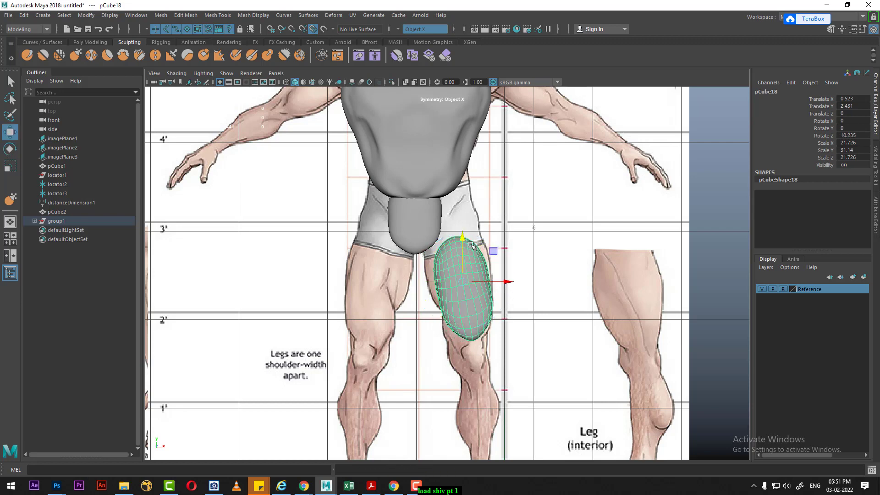
mouse_move(535, 224)
mouse_down()
mouse_move(505, 232)
mouse_move(455, 200)
mouse_up()
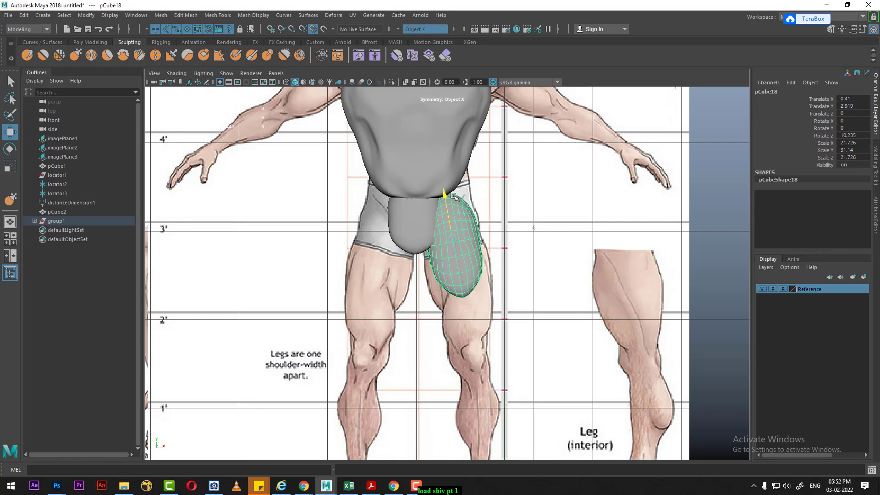
drag(454, 199, 474, 243)
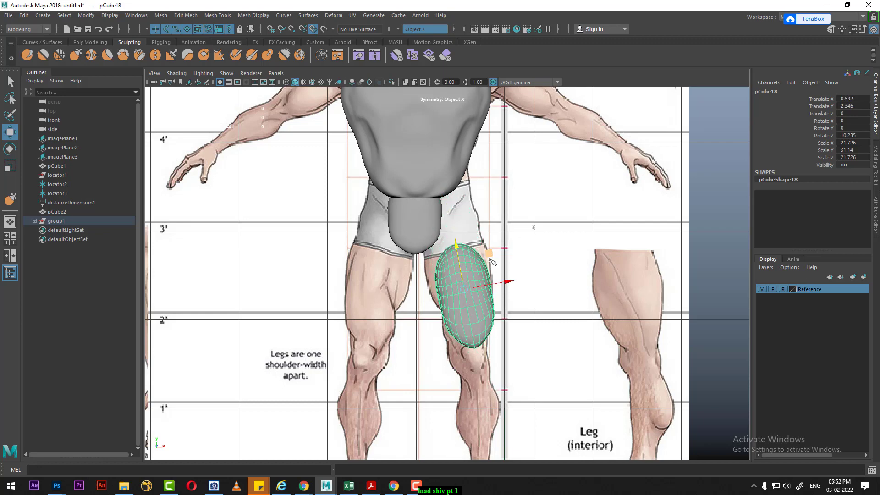
key(e)
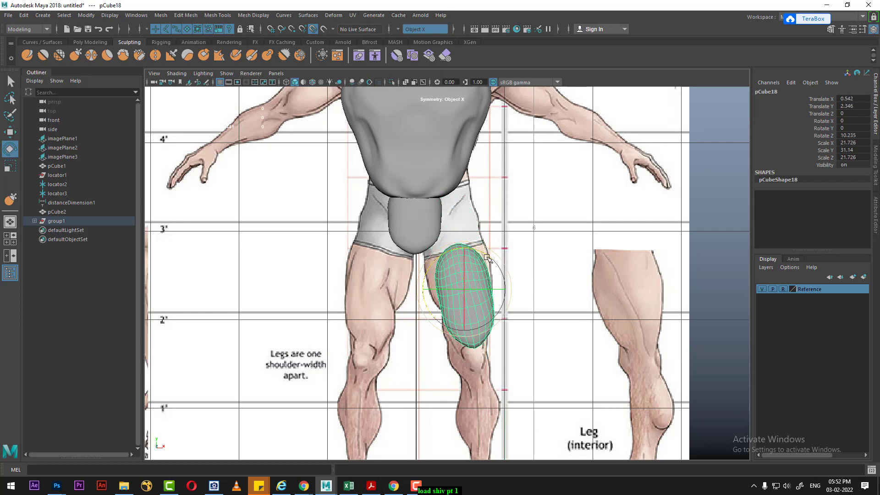
drag(480, 253, 490, 258)
key(w)
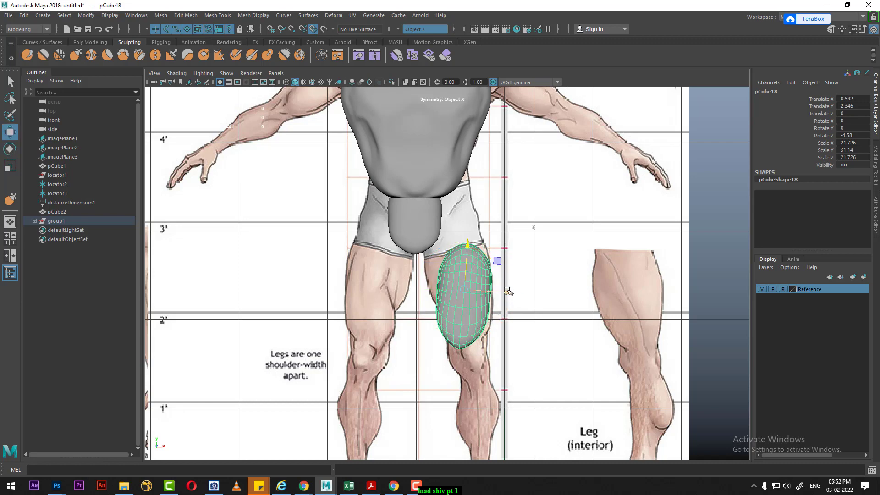
drag(507, 290, 516, 293)
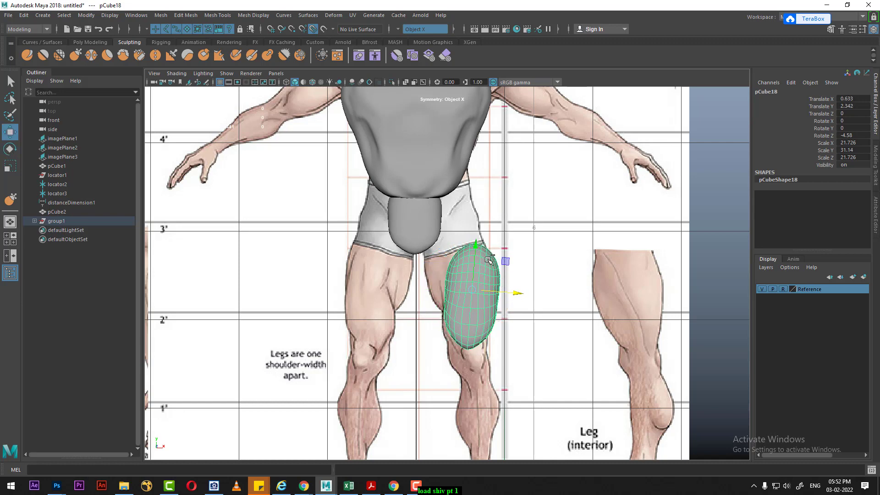
key(ctrl+d)
drag(472, 290, 479, 235)
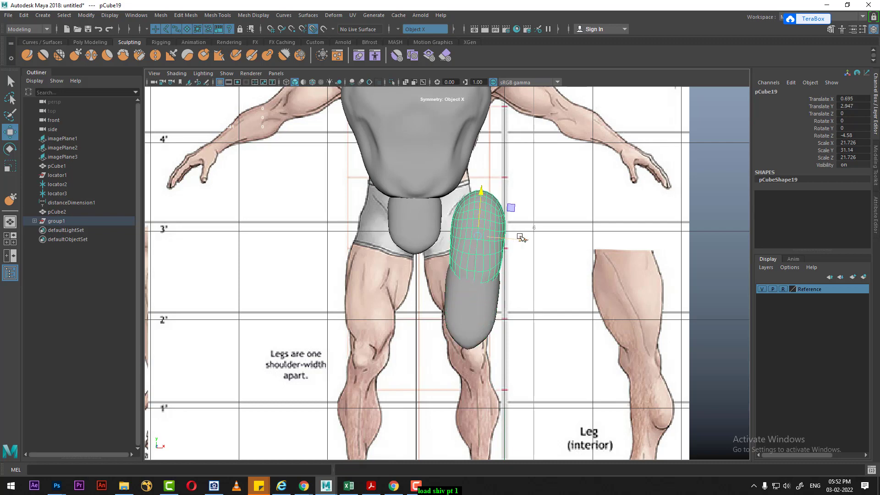
Tilt the upper thigh blob the other way and shift it left toward the groin.
key(e)
drag(452, 209, 460, 220)
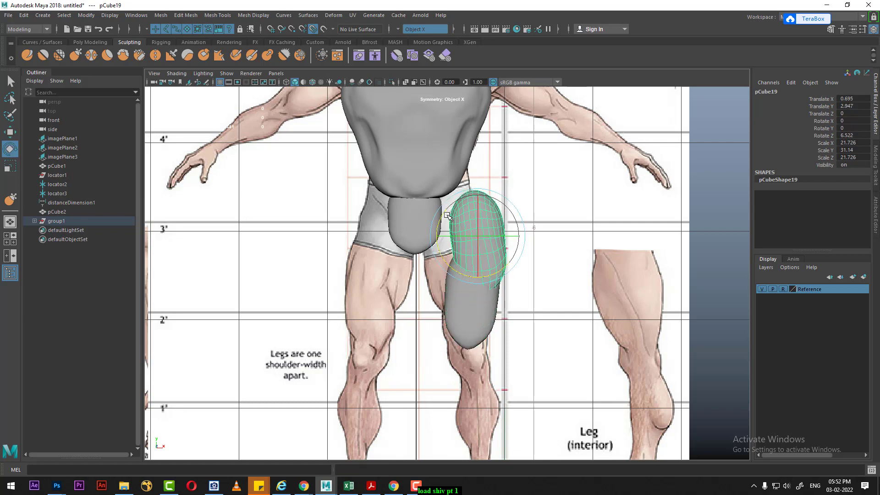
key(w)
drag(520, 231, 493, 233)
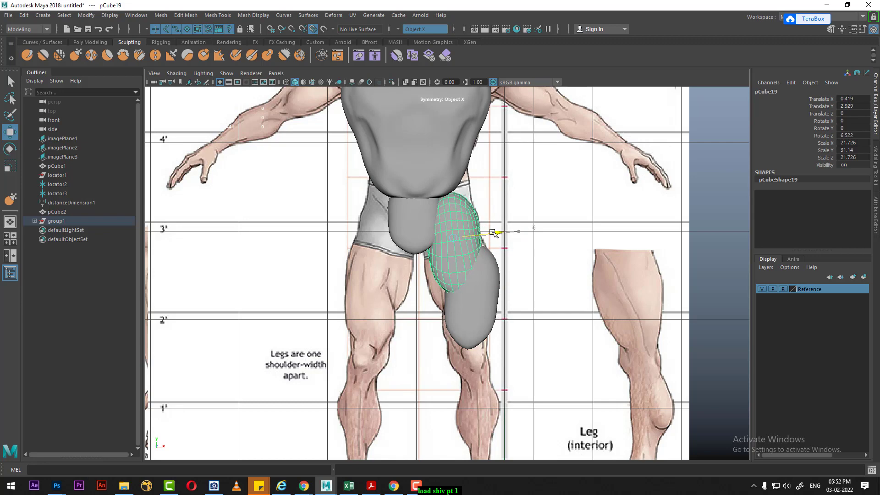
key(r)
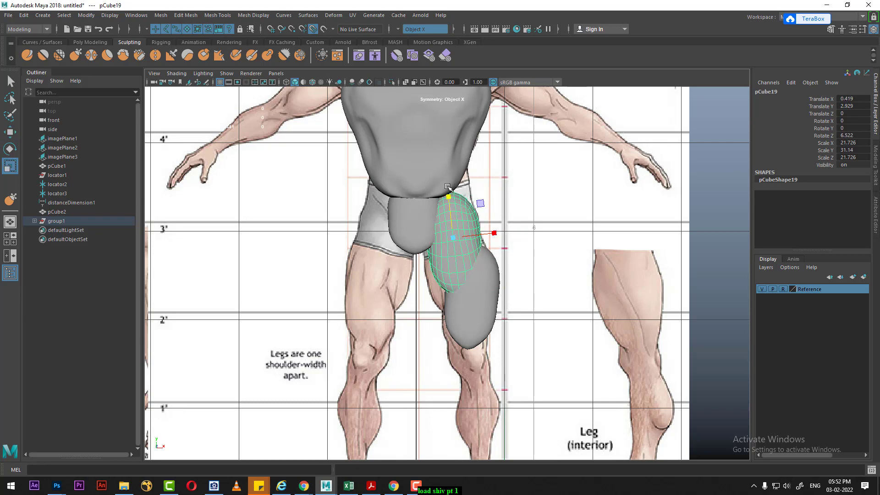
click(486, 287)
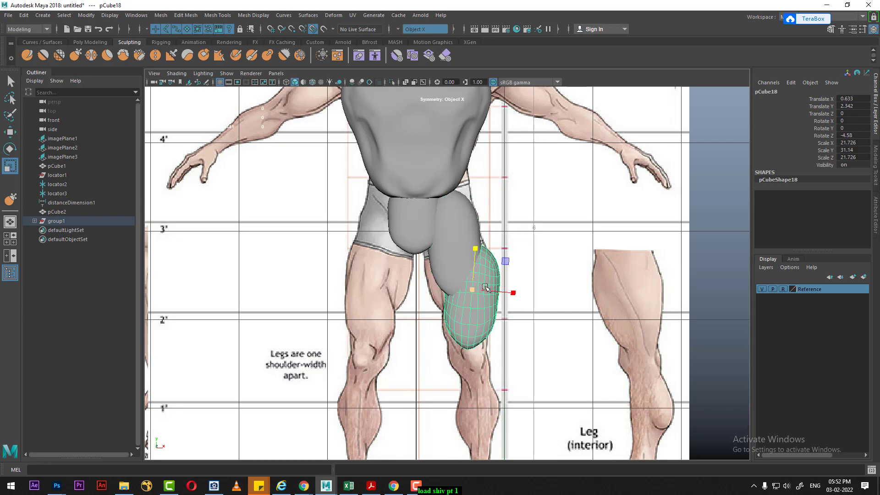
click(455, 266)
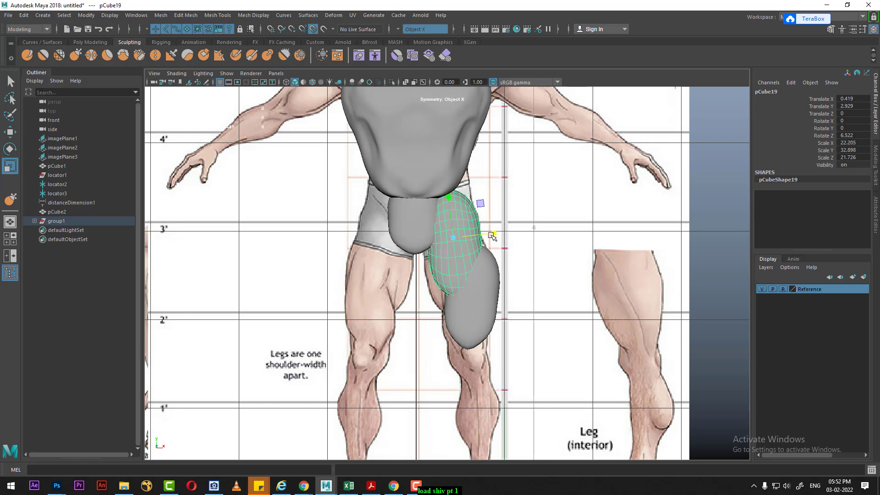
key(w)
drag(490, 232, 491, 237)
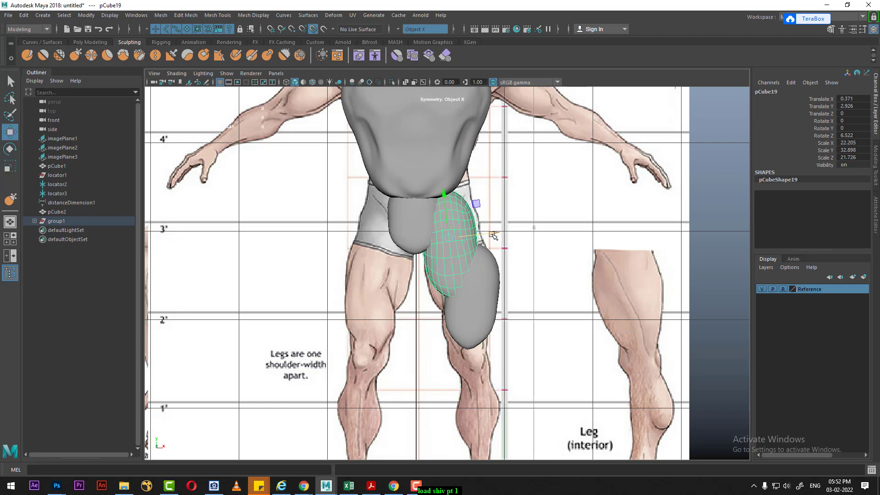
Duplicate the upper thigh blob and lower copy pCube20 onto the calf at Translate Y 1.238.
alt+middle_drag(497, 251, 497, 225)
click(481, 316)
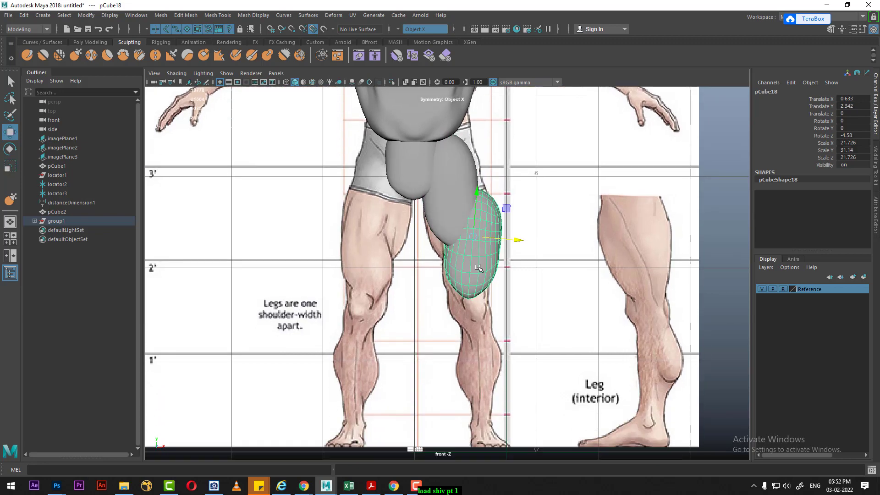
alt+middle_drag(512, 348, 513, 300)
alt+right_drag(512, 301, 481, 267)
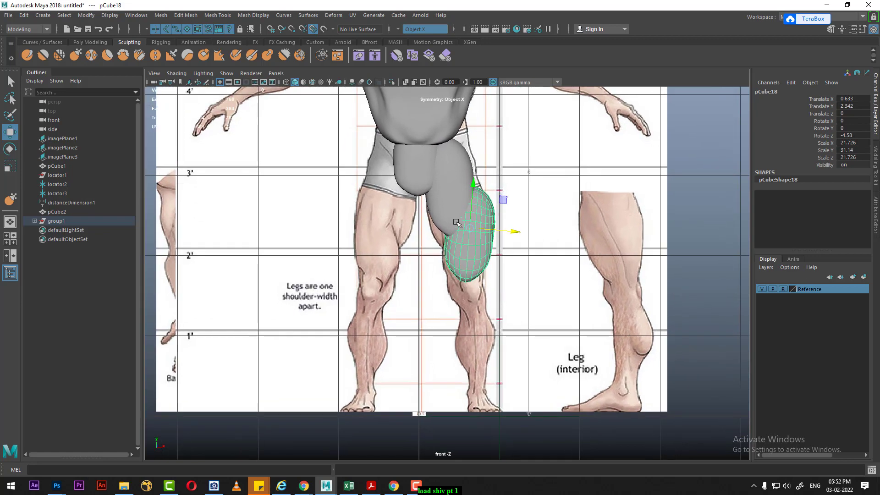
click(464, 198)
key(ctrl+d)
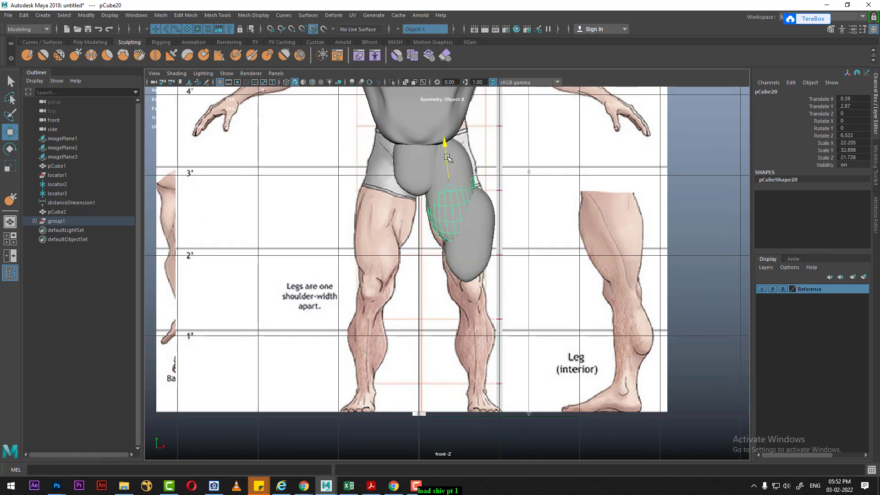
middle_drag(472, 133, 492, 271)
In the four-view layout, shift thigh blob pCube18 in depth and tilt it to match the side-view leg.
scroll(509, 298, up, 2)
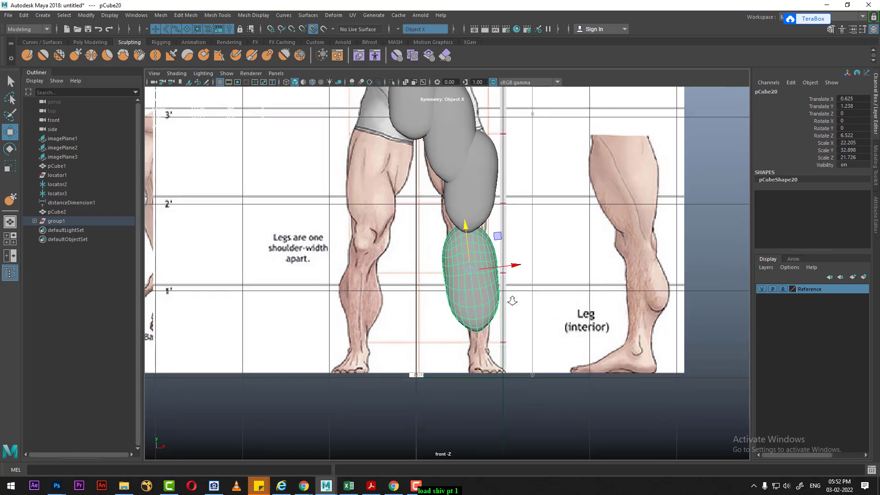
key(space)
scroll(610, 358, down, 3)
alt+middle_drag(610, 358, 597, 347)
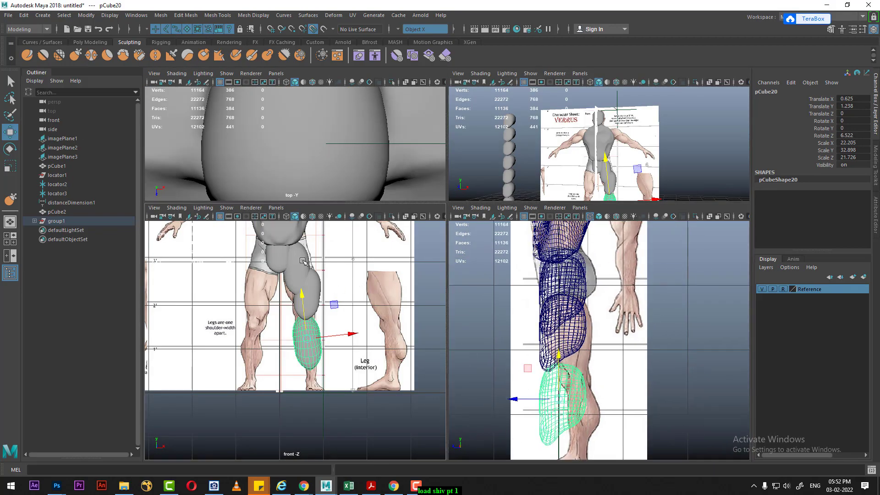
scroll(564, 340, up, 1)
click(555, 349)
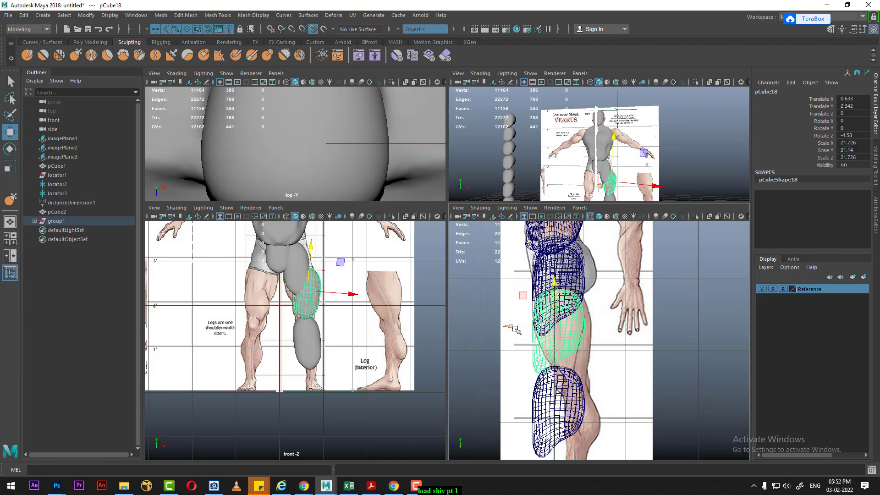
drag(517, 331, 527, 333)
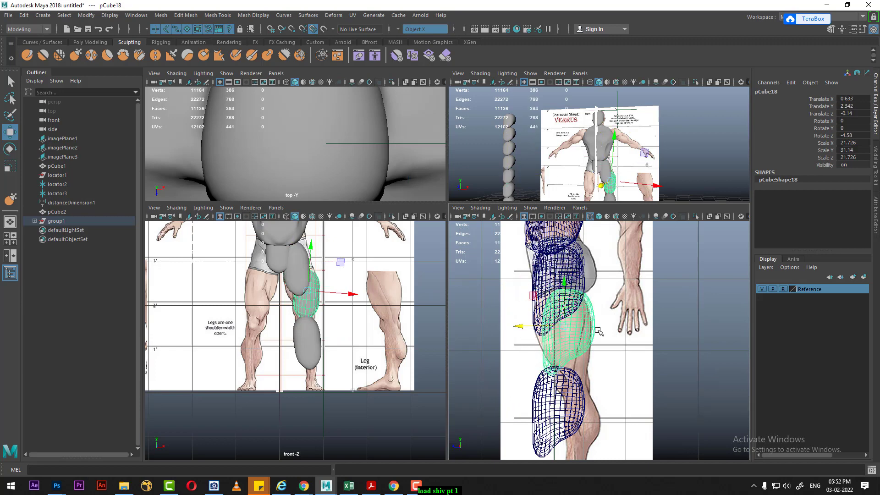
key(e)
mouse_move(604, 330)
mouse_down()
mouse_move(596, 300)
mouse_move(527, 341)
mouse_up()
key(w)
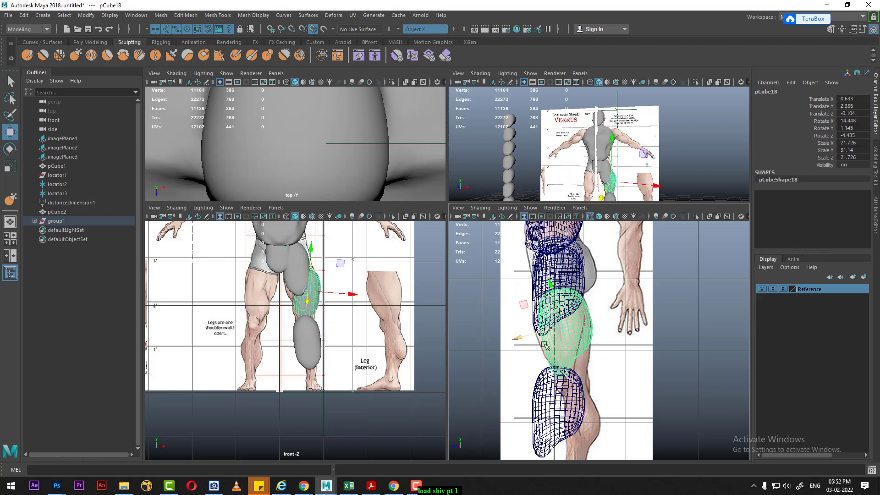
Slim calf blob pCube20 front to back and tilt it to Rotate X 12.797 along the calf.
scroll(541, 337, up, 2)
click(559, 338)
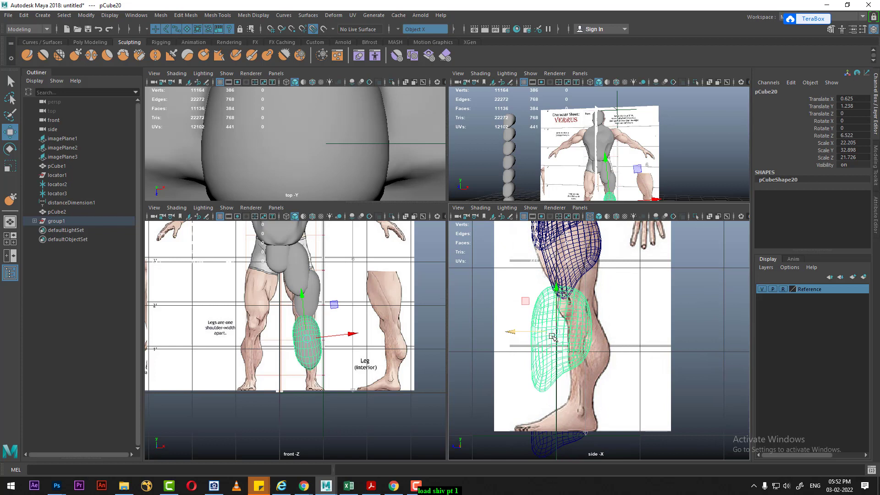
key(r)
drag(525, 336, 540, 340)
key(w)
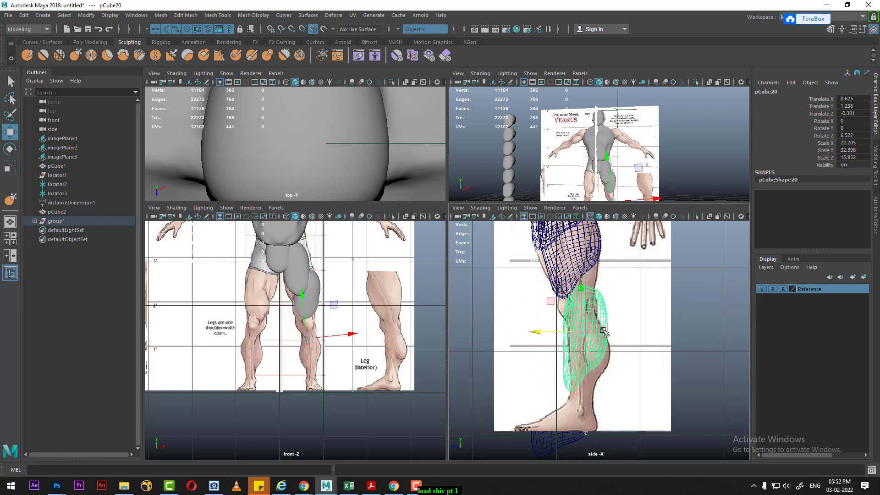
key(e)
drag(616, 312, 609, 306)
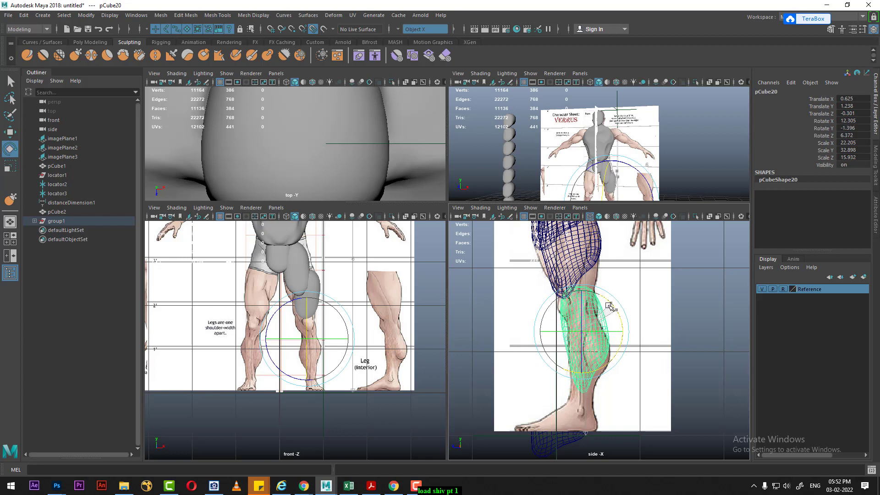
click(609, 306)
key(w)
alt+drag(624, 195, 738, 276)
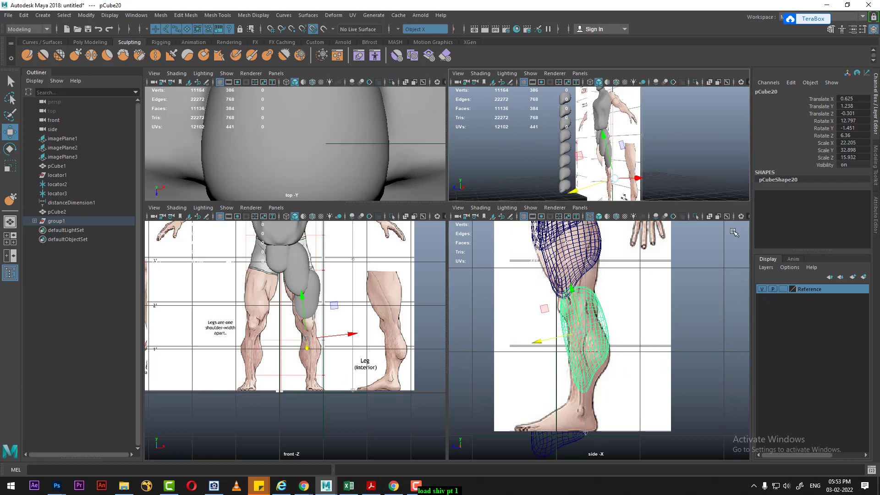
mouse_move(662, 150)
alt+mouse_down()
mouse_move(672, 166)
mouse_move(691, 170)
alt+mouse_up()
Push imagePlane1 back to Translate Z -2.425 behind the leg blobs, then reselect calf blob pCube20.
click(641, 159)
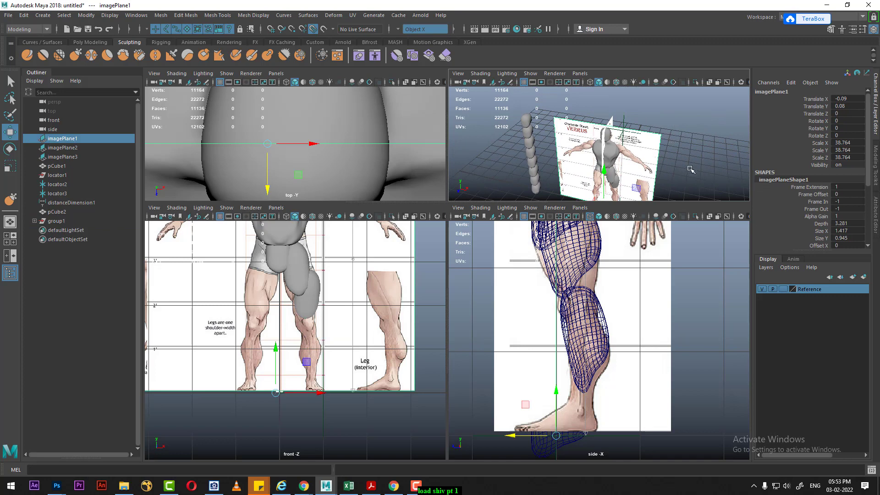
scroll(663, 176, down, 5)
alt+drag(663, 176, 742, 107)
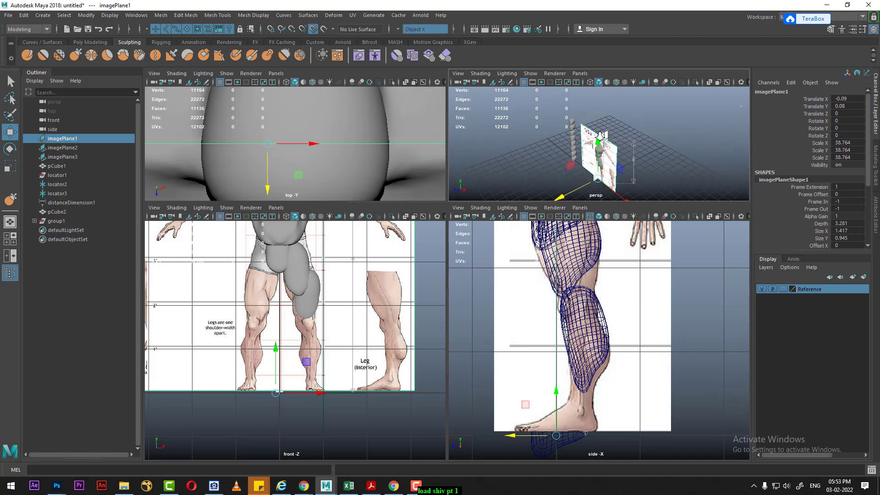
drag(564, 196, 585, 193)
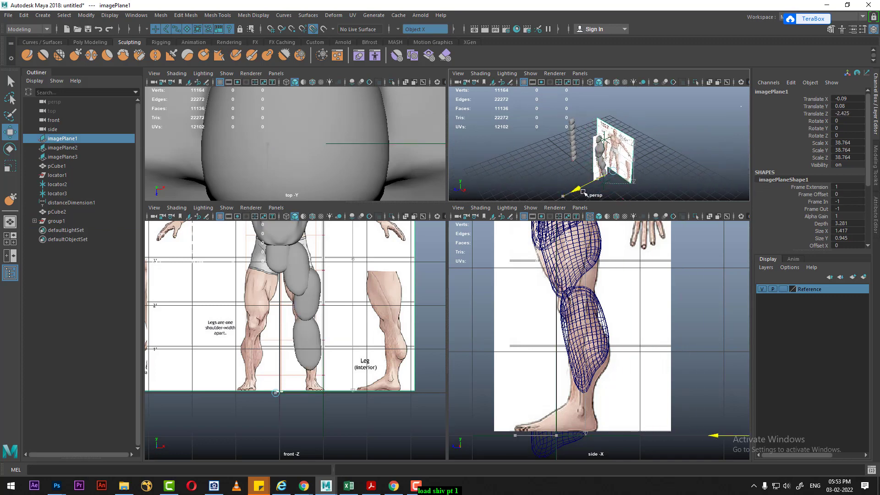
scroll(428, 338, up, 2)
scroll(360, 369, up, 1)
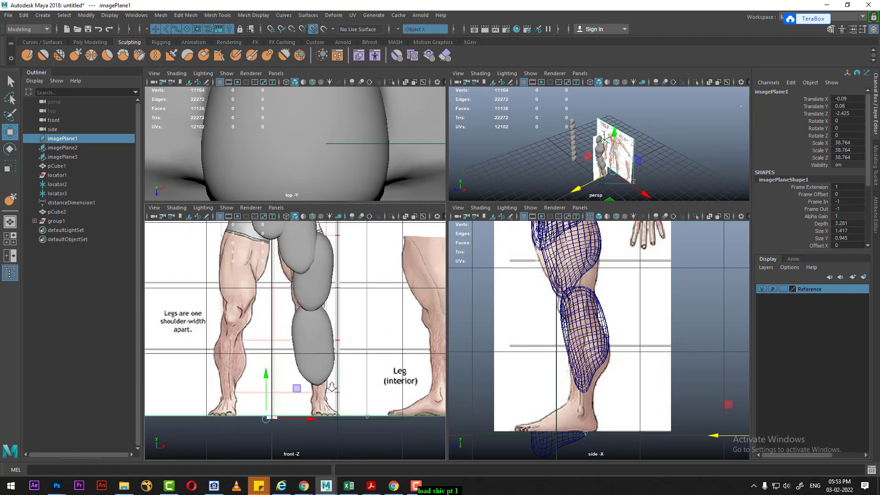
click(344, 362)
scroll(347, 362, up, 2)
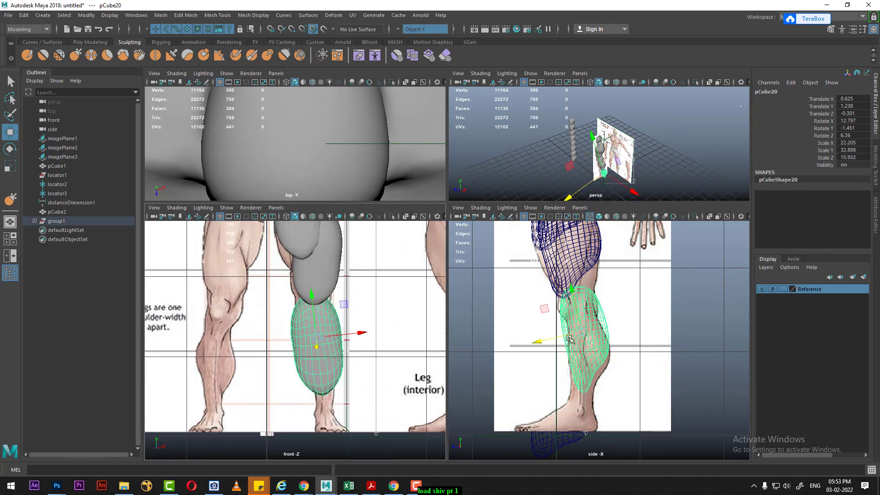
scroll(569, 339, up, 2)
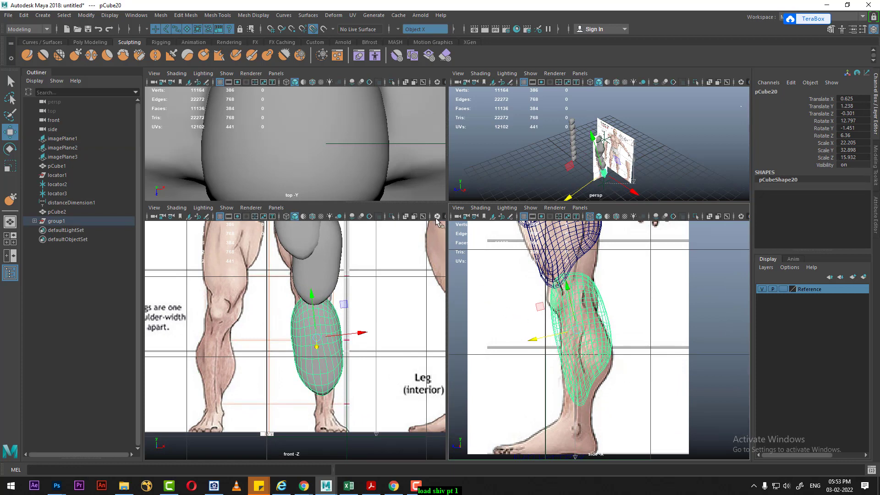
Duplicate calf blob pCube20 and move the copy down past the ankle onto the ground.
scroll(578, 357, up, 1)
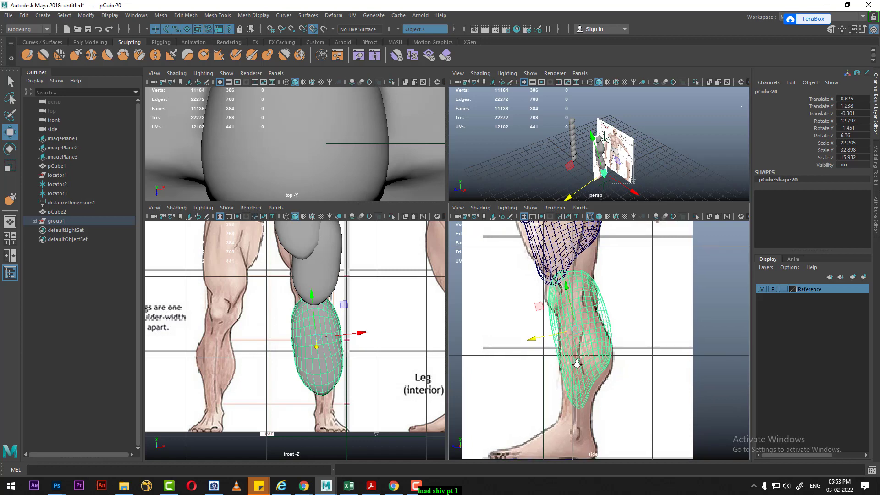
key(ctrl+d)
drag(566, 305, 584, 347)
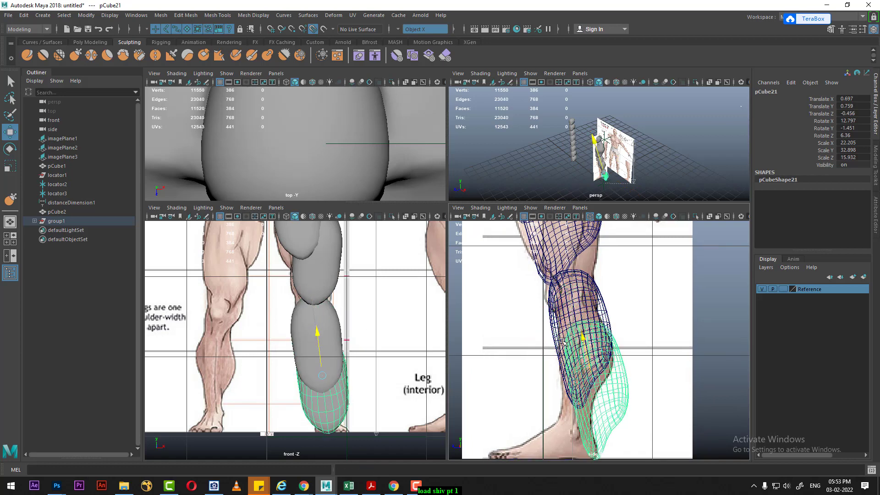
alt+middle_drag(600, 365, 625, 330)
key(e)
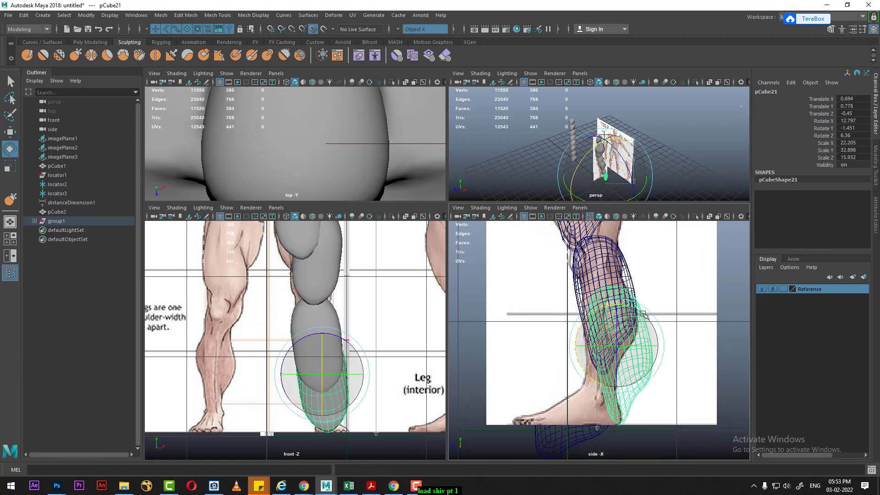
mouse_move(643, 314)
mouse_down()
mouse_move(618, 381)
mouse_move(643, 380)
mouse_up()
key(ctrl+z)
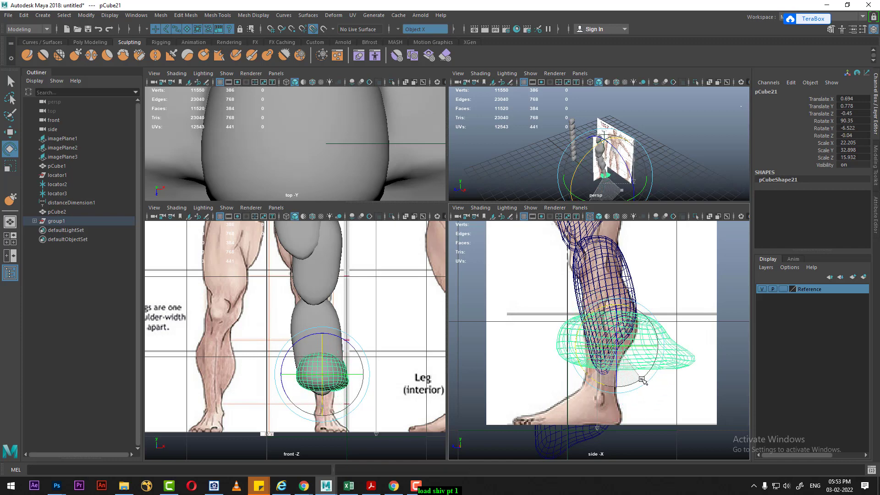
key(w)
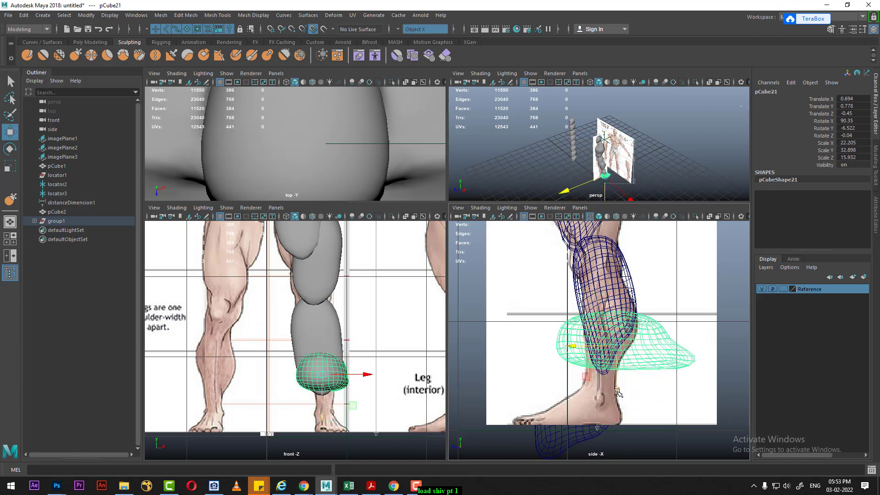
mouse_move(617, 392)
middle_down()
mouse_move(617, 424)
mouse_move(596, 321)
middle_up()
scroll(553, 289, up, 2)
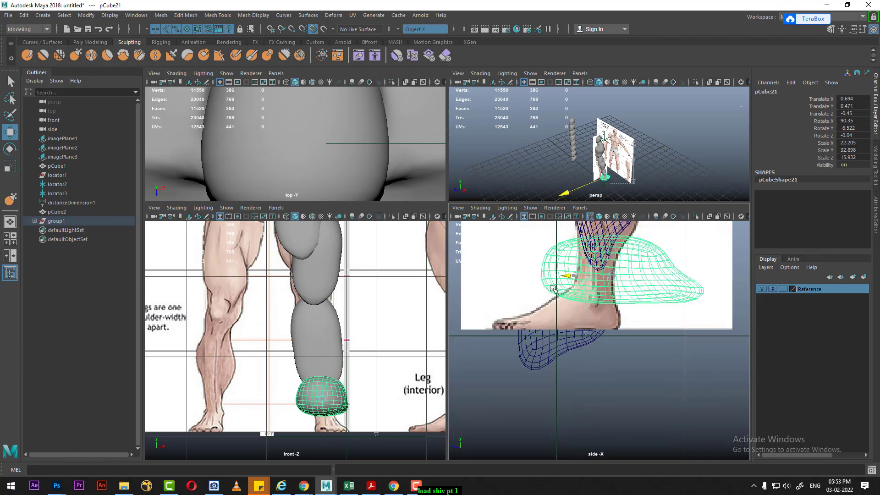
middle_drag(553, 288, 518, 291)
drag(568, 294, 568, 349)
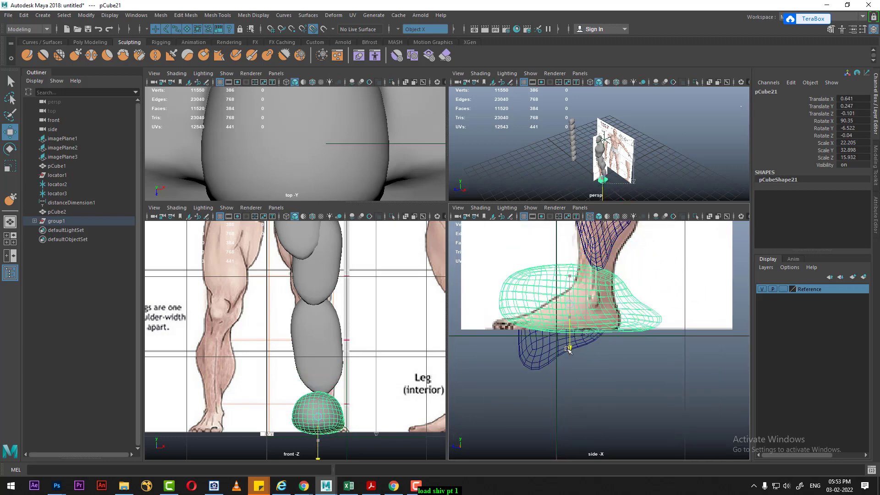
Shrink foot blob pCube21, turn it to point forward, and align it over the reference foot.
key(r)
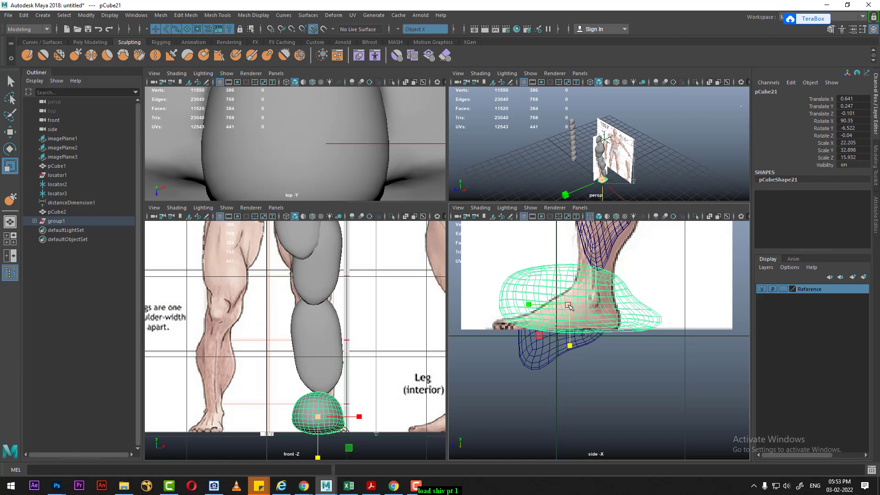
drag(569, 306, 572, 385)
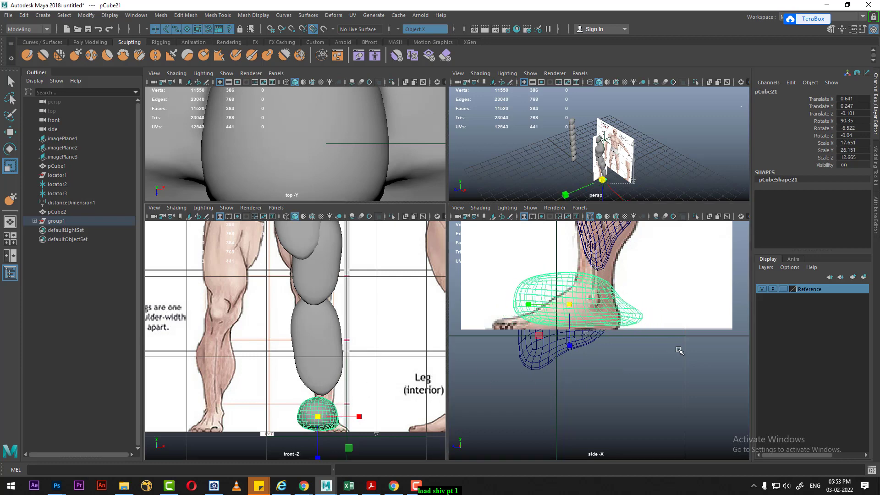
key(e)
mouse_move(343, 420)
mouse_down()
mouse_move(394, 417)
mouse_move(384, 417)
mouse_up()
key(w)
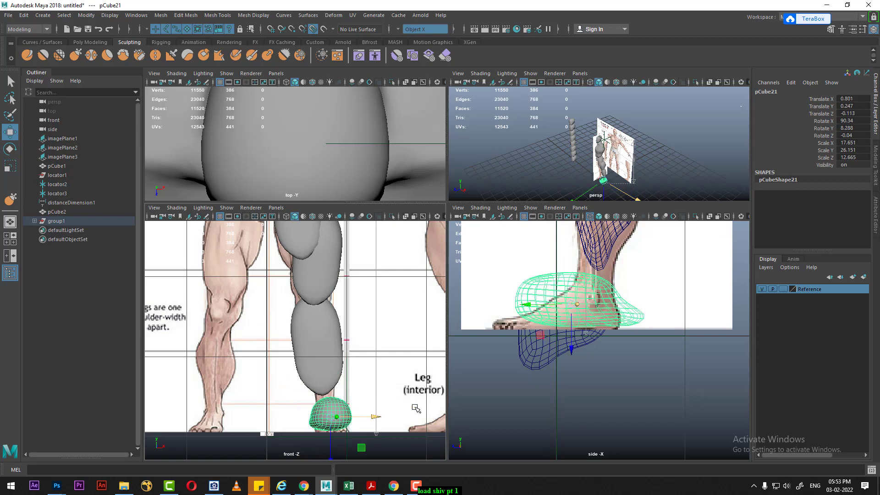
scroll(593, 322, up, 2)
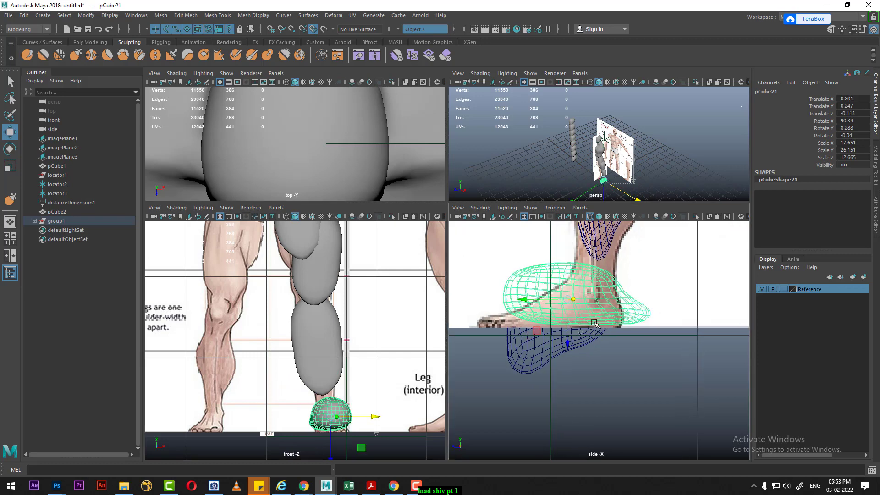
scroll(595, 323, up, 1)
scroll(597, 326, up, 1)
scroll(615, 332, up, 1)
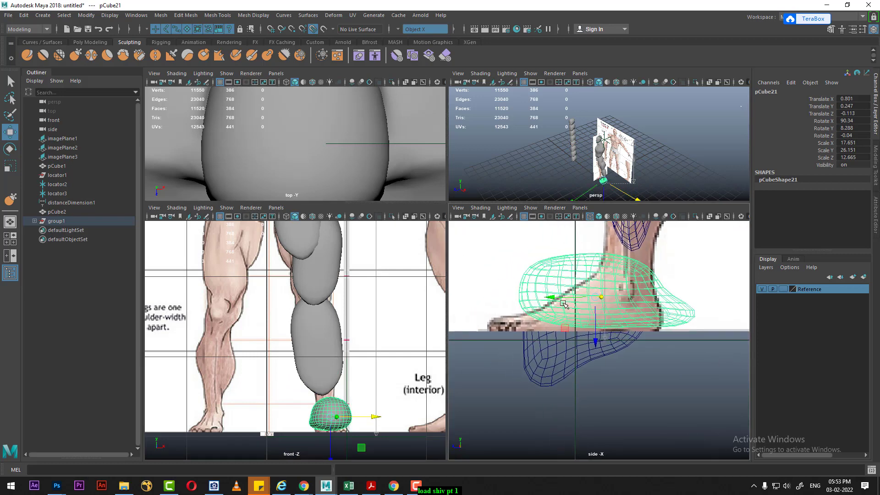
drag(564, 305, 538, 308)
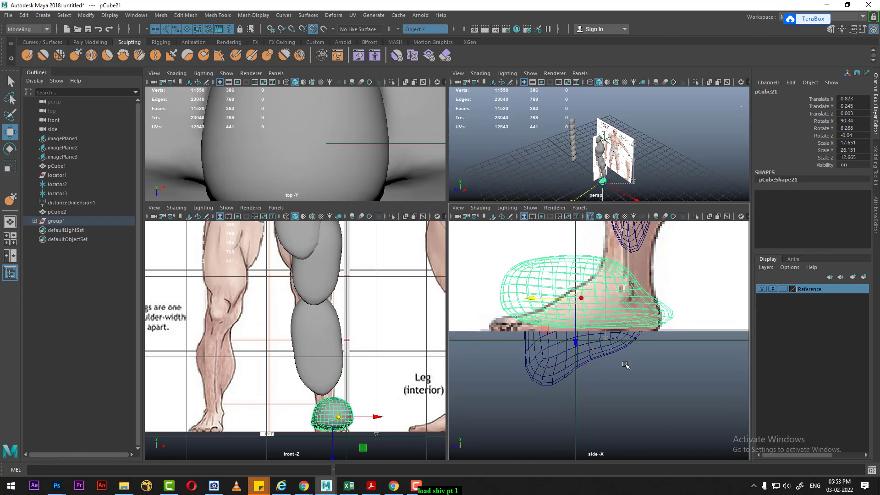
Add a 2×2×2 lattice deformer, ffd1Lattice, around the foot blob and enter lattice-point editing.
click(308, 17)
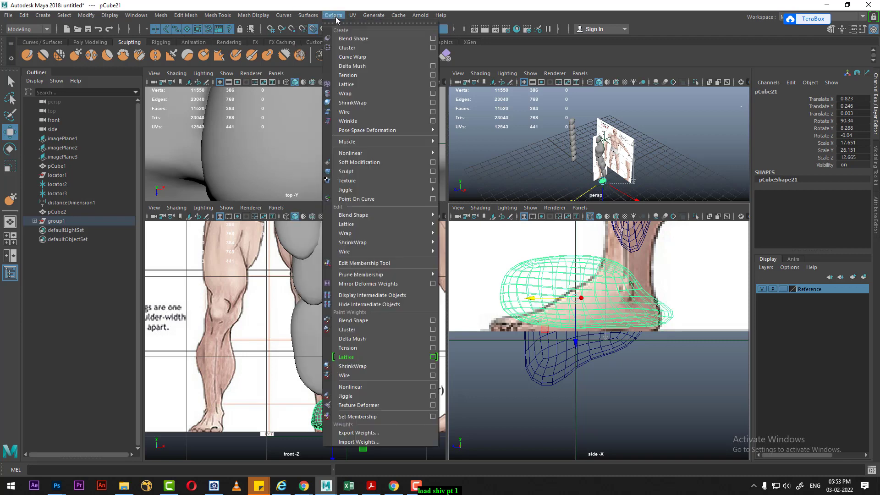
click(433, 85)
click(351, 212)
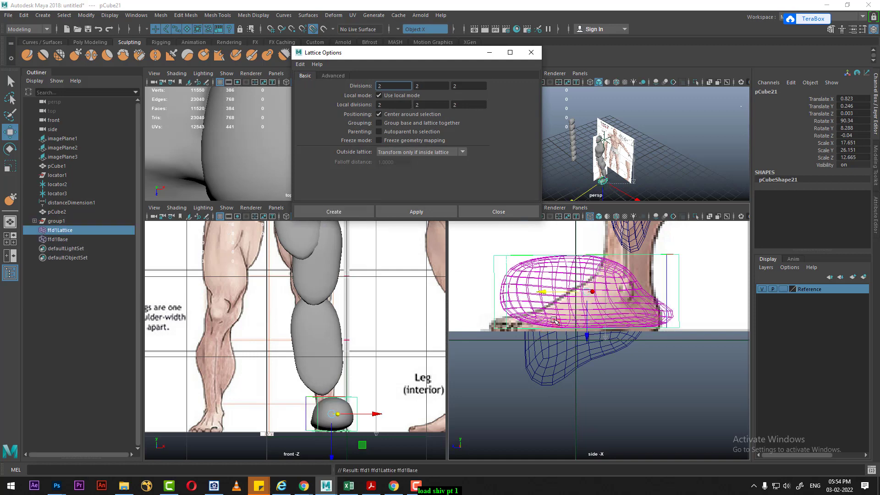
right_click(650, 288)
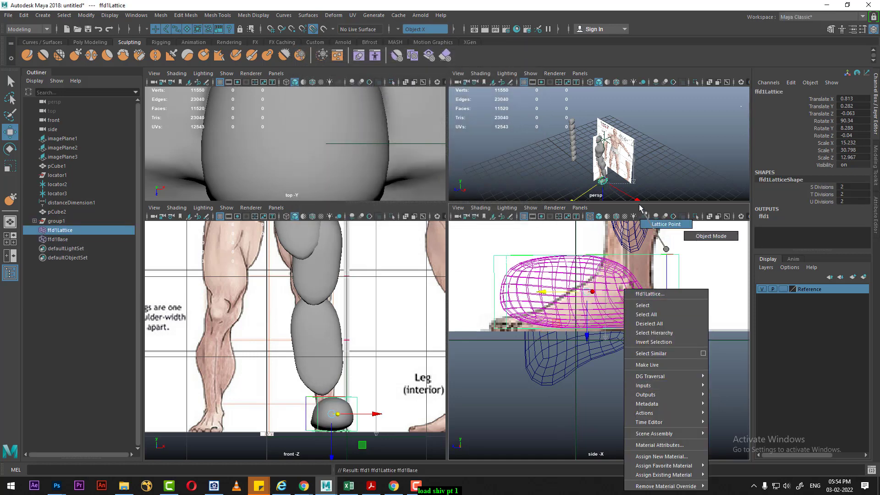
click(666, 224)
Pull the toe-end lattice points down so the foot slopes toward the toes, then return to Object Mode.
mouse_move(487, 246)
mouse_down()
mouse_move(504, 262)
mouse_move(490, 321)
mouse_up()
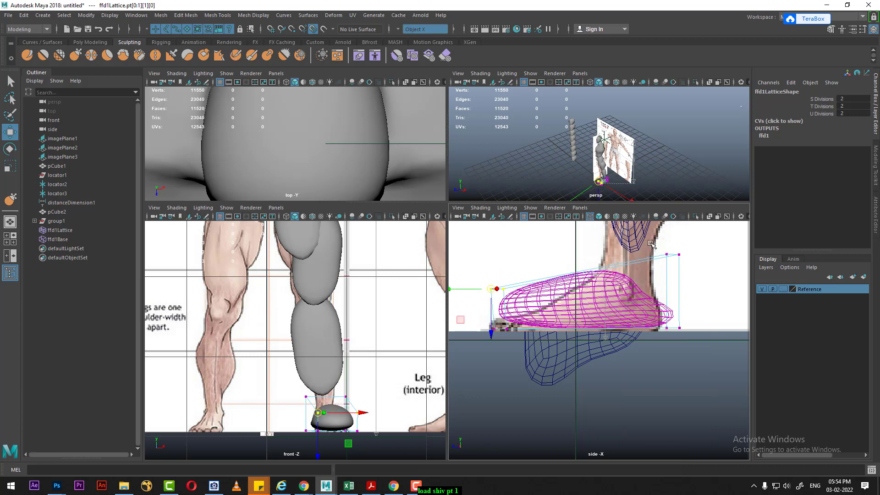
drag(651, 243, 679, 261)
drag(482, 276, 509, 305)
drag(492, 333, 499, 349)
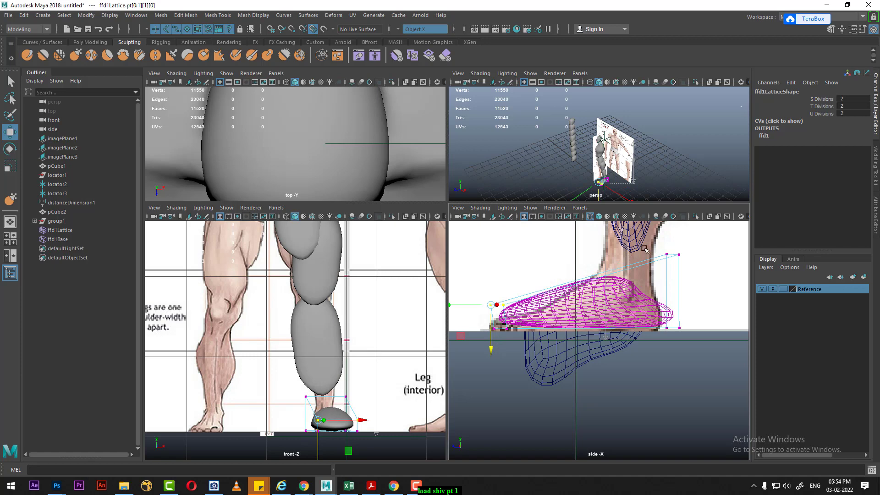
mouse_move(644, 249)
mouse_down()
mouse_move(689, 275)
mouse_move(667, 288)
mouse_up()
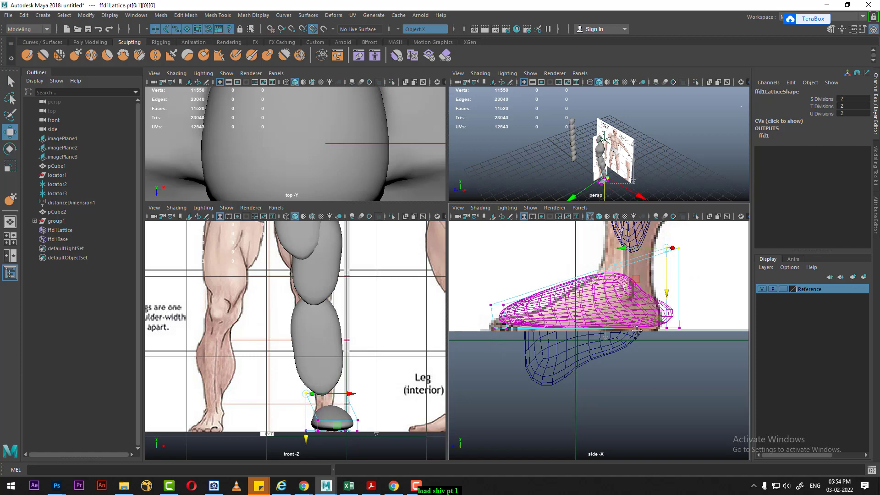
alt+middle_drag(637, 330, 647, 397)
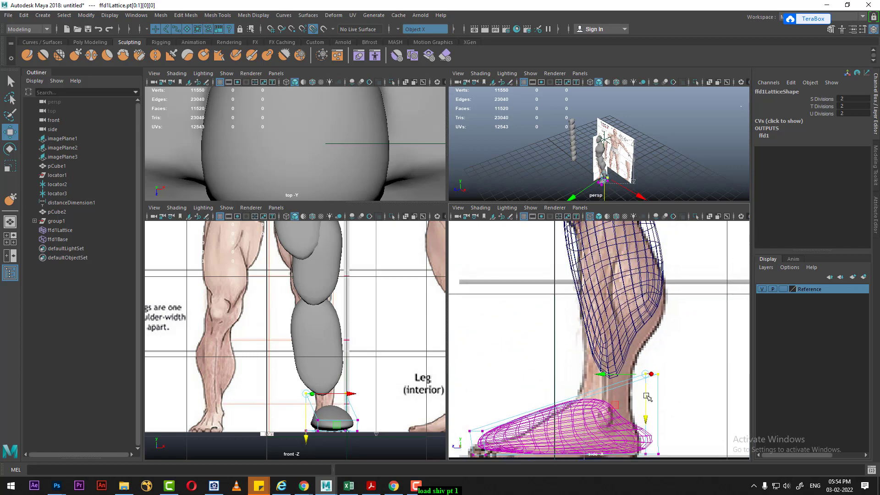
right_click(327, 352)
right_click(632, 232)
In a wireframe front view, move calf blob pCube20 down the lower leg, shrink it, and nudge it right.
click(632, 286)
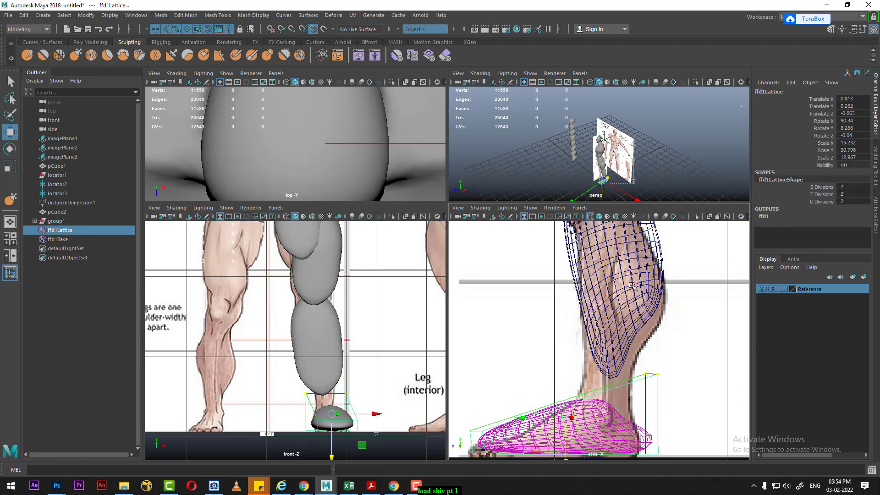
scroll(331, 360, up, 1)
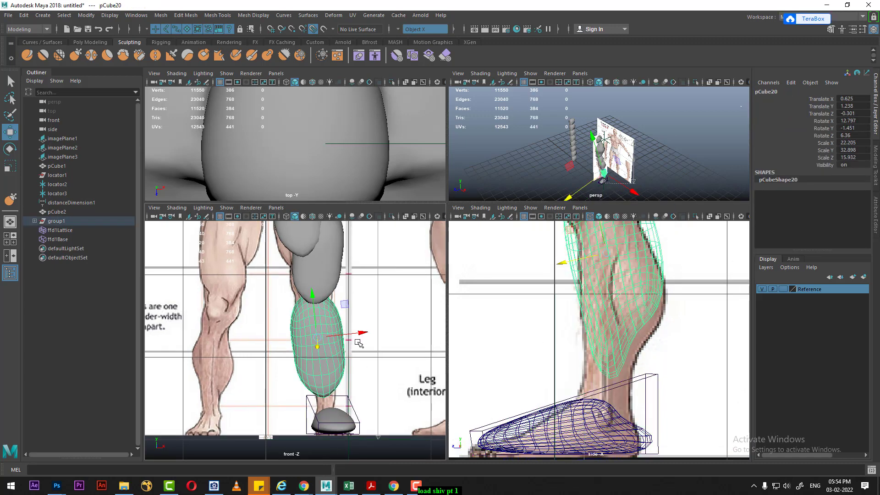
key(4)
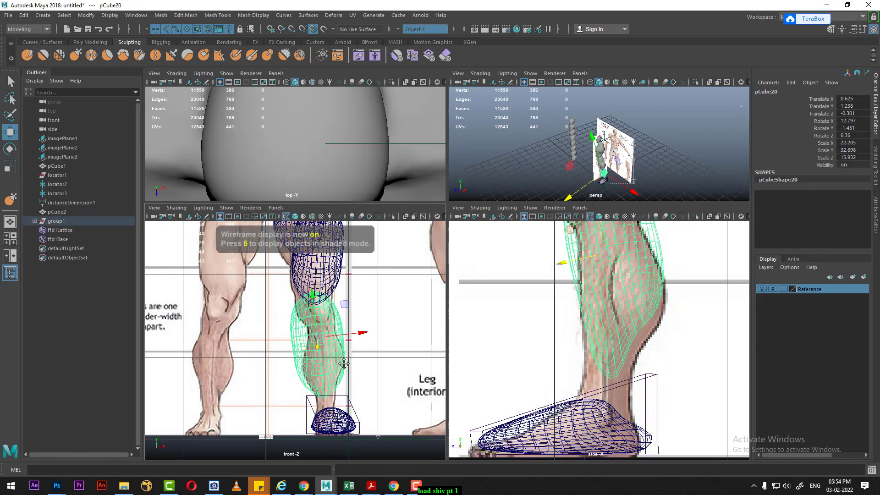
scroll(344, 364, up, 1)
key(space)
alt+middle_drag(555, 258, 486, 257)
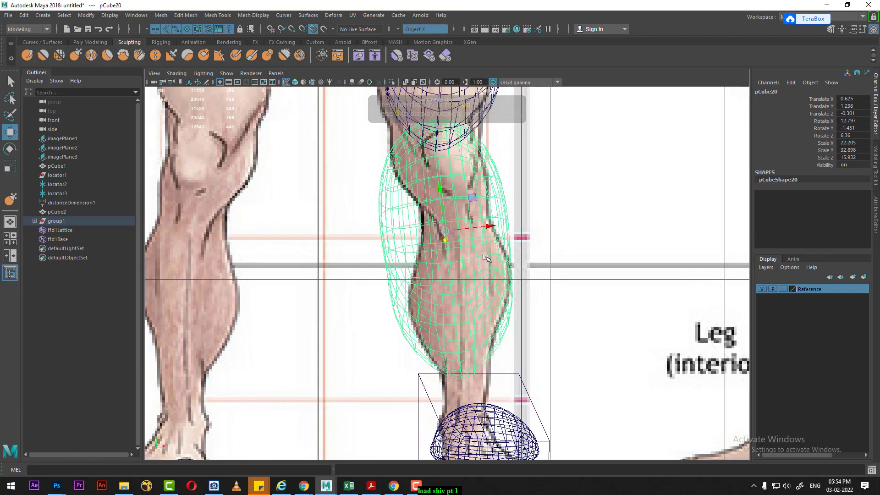
drag(438, 197, 444, 243)
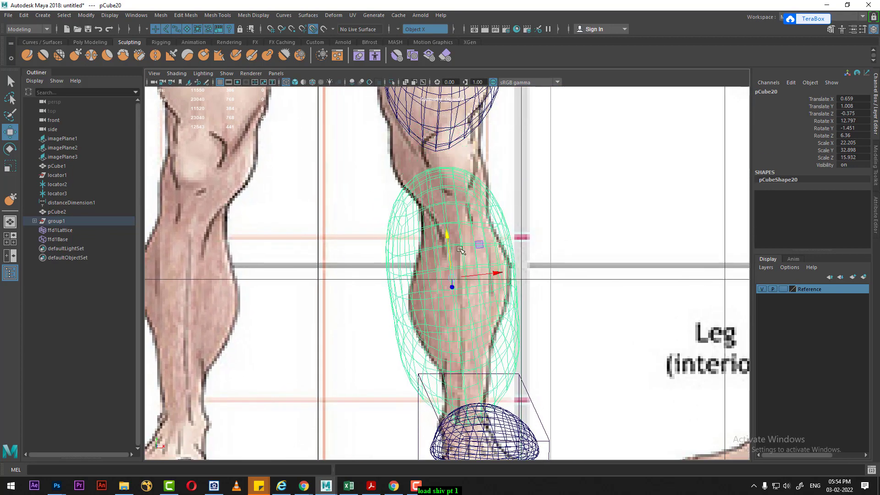
key(r)
drag(453, 280, 394, 318)
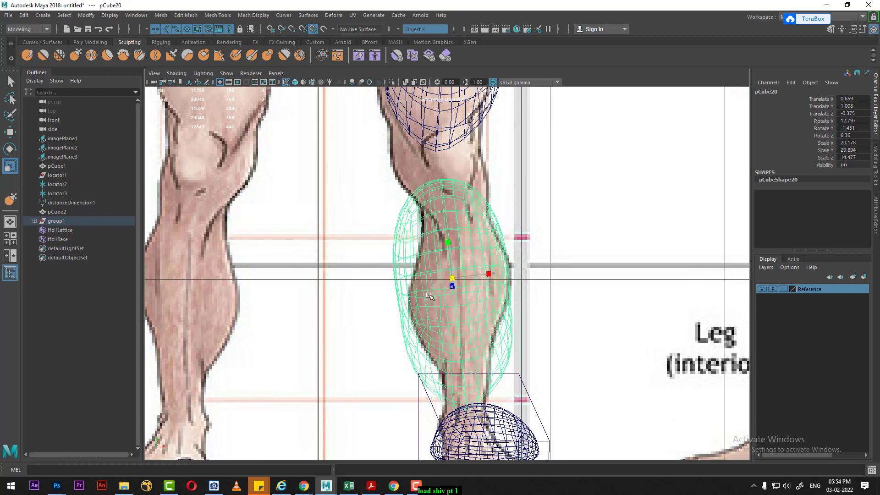
key(w)
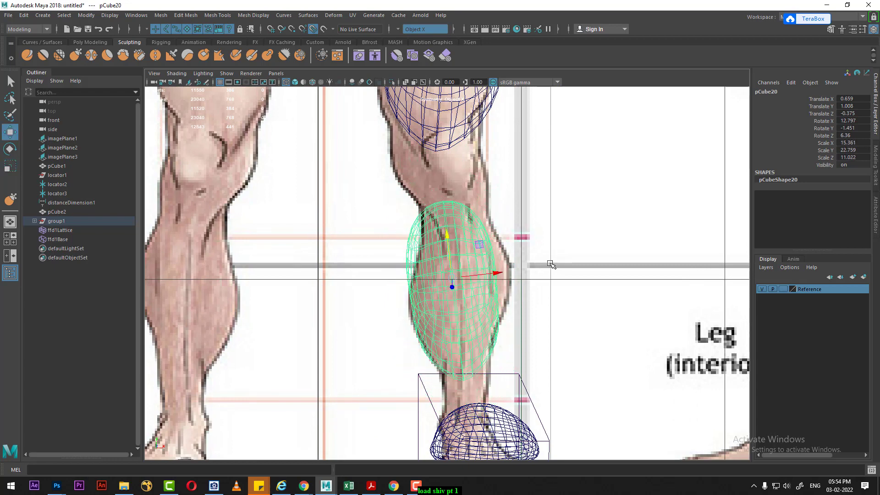
drag(496, 271, 501, 273)
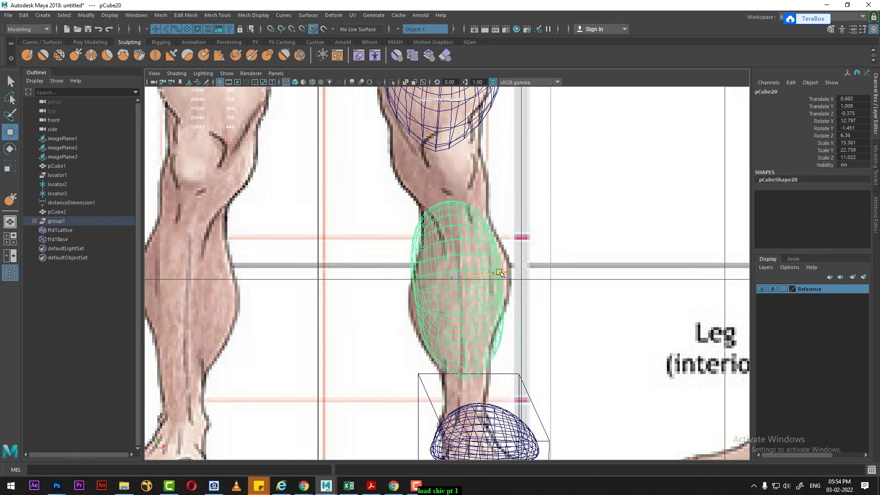
Tilt the calf blob to Rotate X 8.306 along the calf, then reframe the views.
key(space)
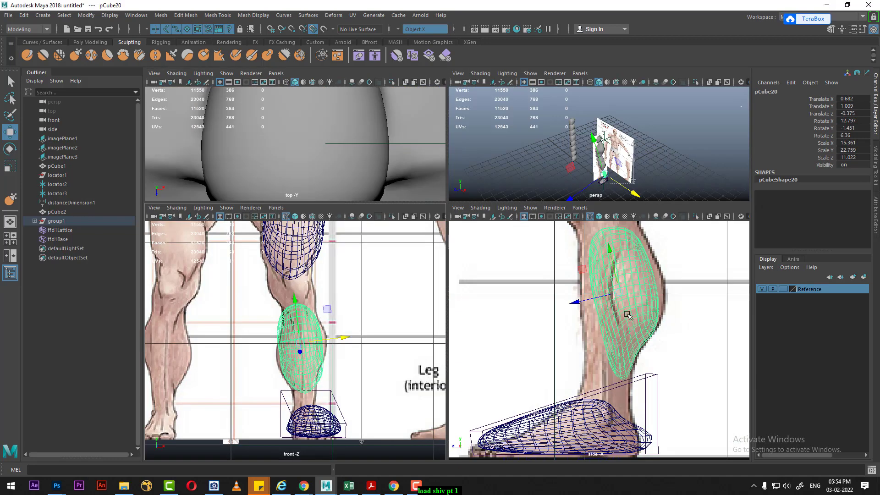
key(e)
drag(591, 318, 572, 300)
key(r)
key(w)
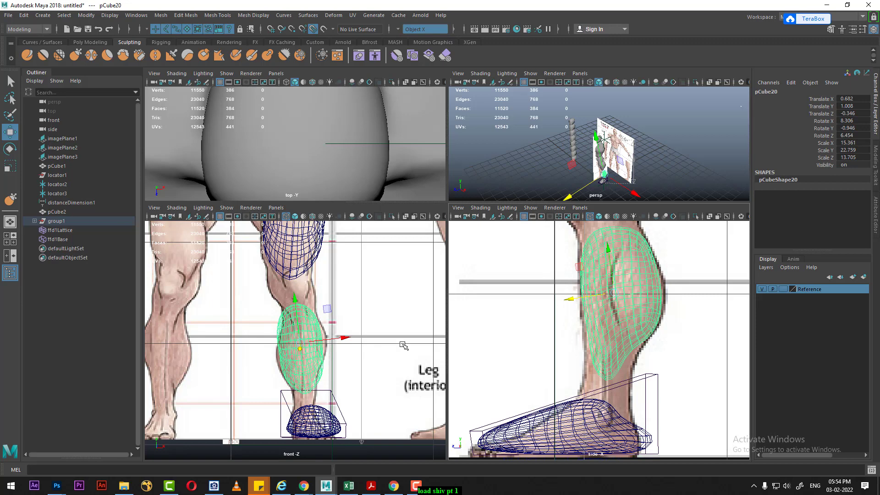
alt+middle_drag(356, 316, 362, 342)
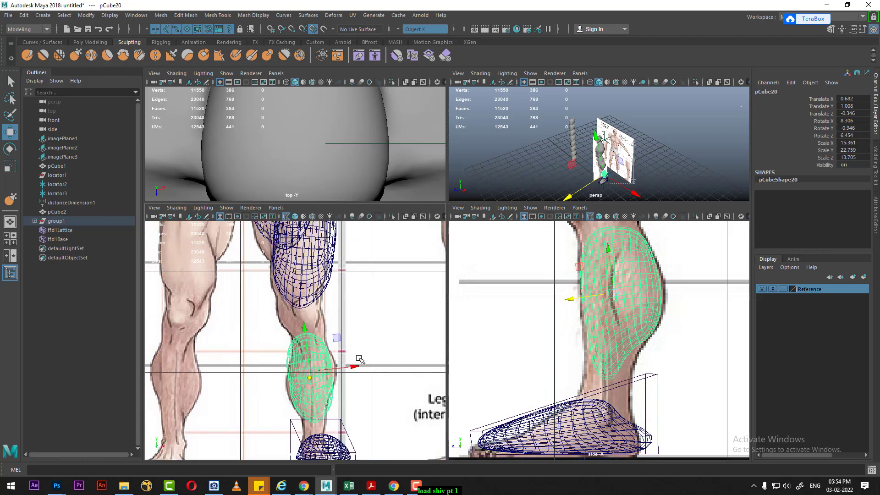
scroll(355, 358, up, 1)
scroll(349, 359, up, 1)
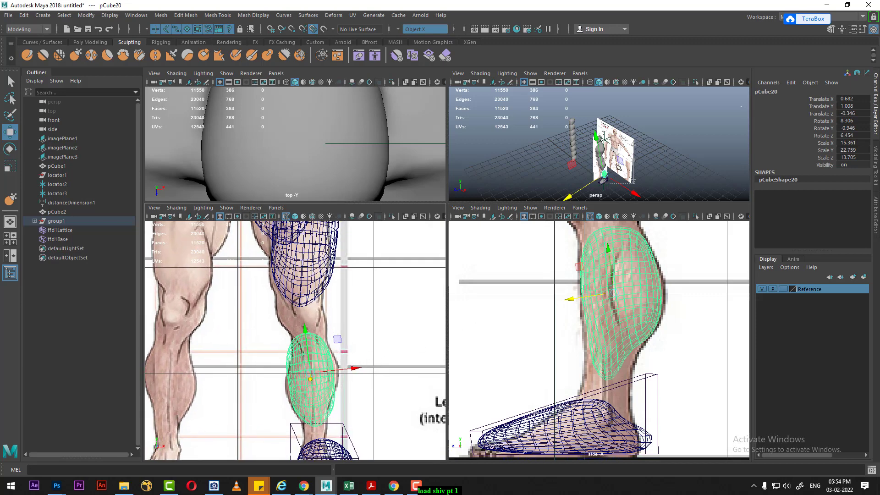
alt+drag(617, 166, 515, 236)
alt+middle_drag(321, 321, 348, 410)
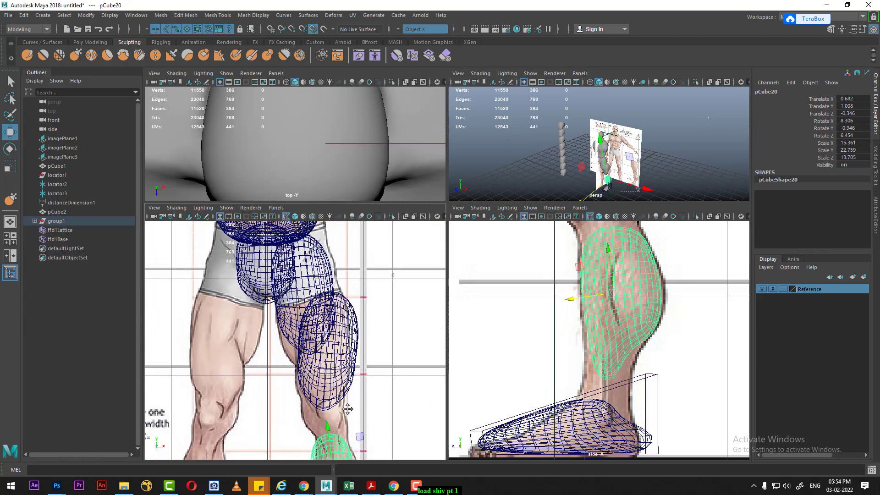
scroll(343, 384, up, 1)
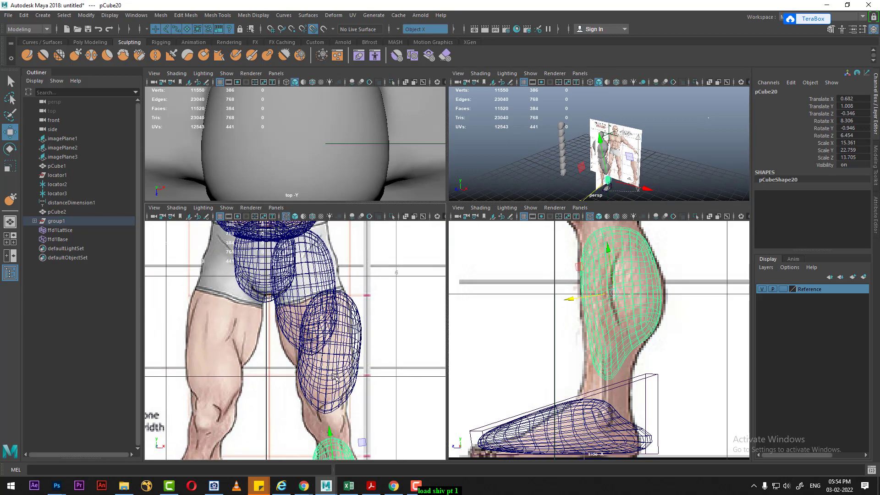
click(335, 377)
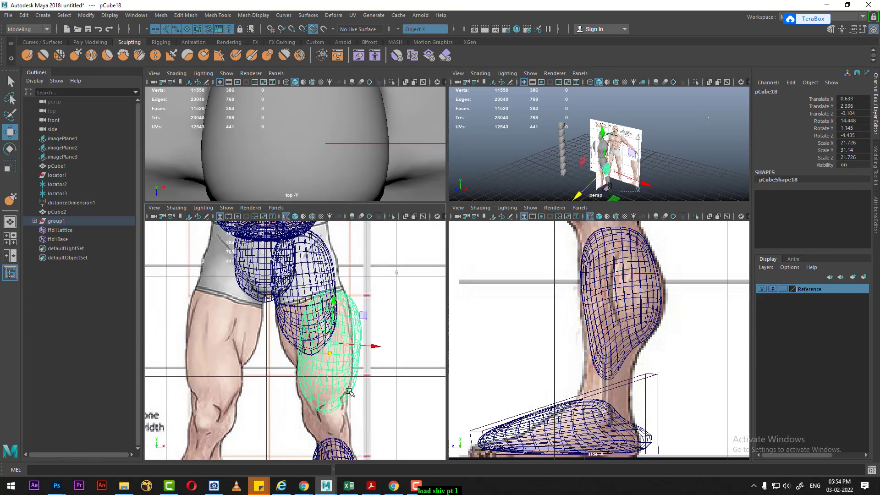
alt+middle_drag(342, 360, 353, 334)
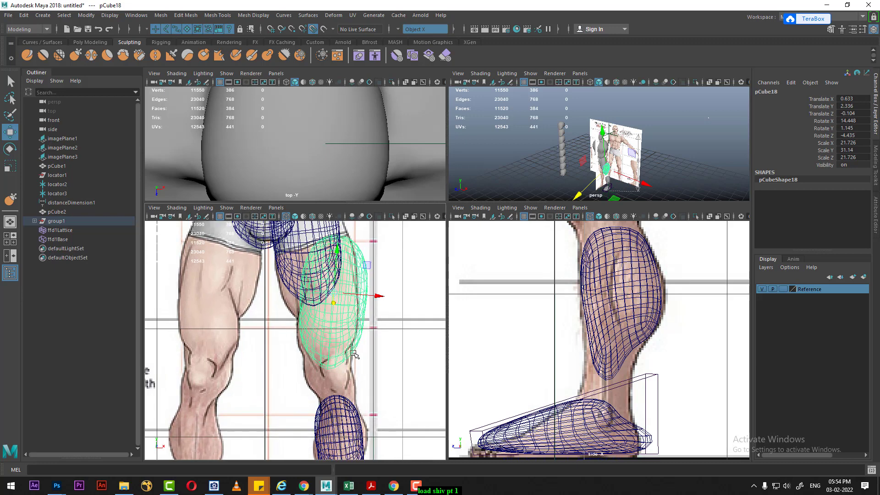
alt+middle_drag(361, 391, 353, 339)
click(346, 373)
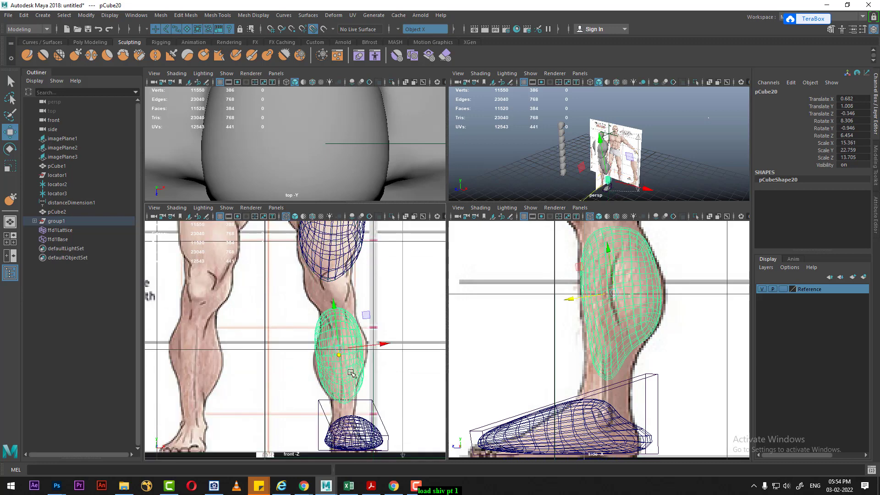
alt+middle_drag(600, 312, 604, 342)
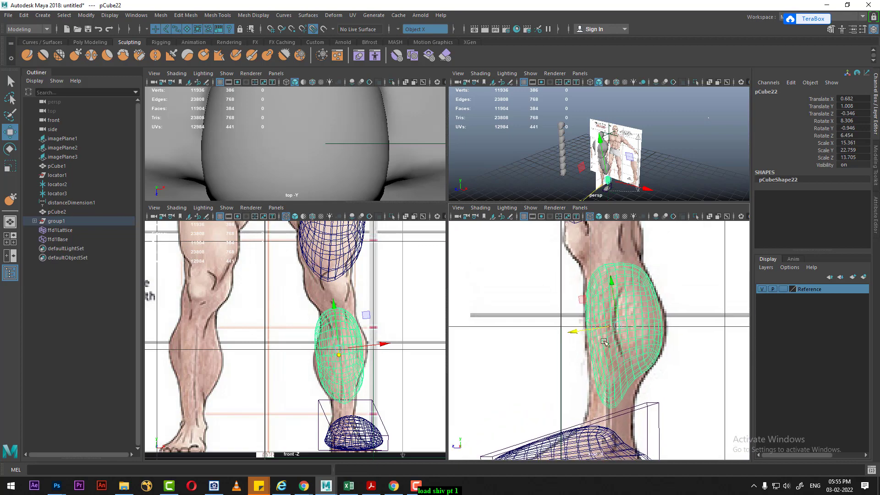
drag(612, 328, 571, 257)
scroll(585, 350, up, 3)
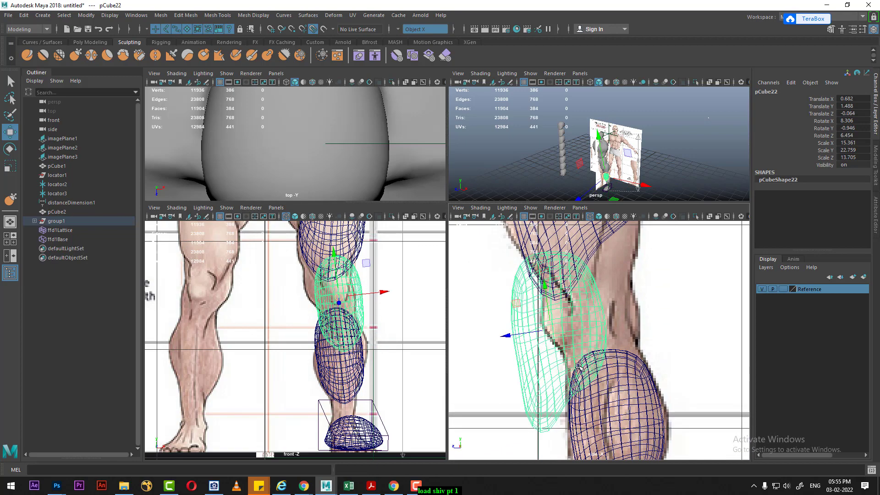
key(r)
drag(555, 333, 545, 371)
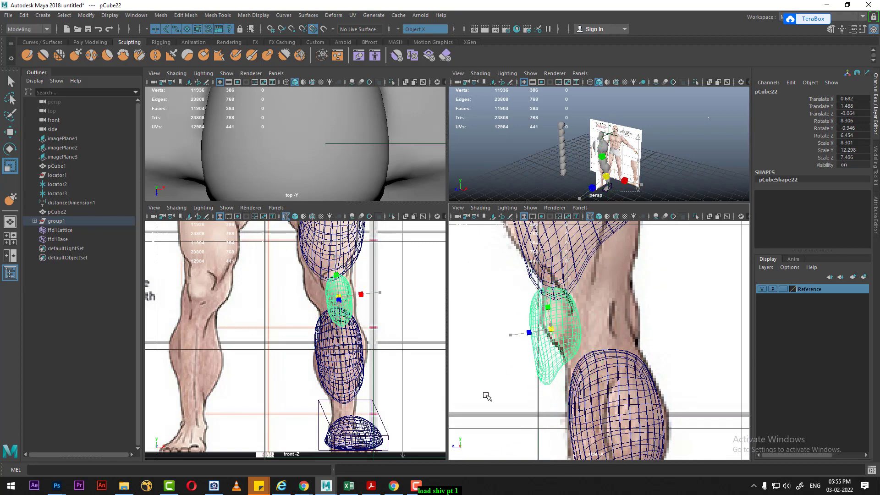
key(w)
drag(549, 328, 566, 321)
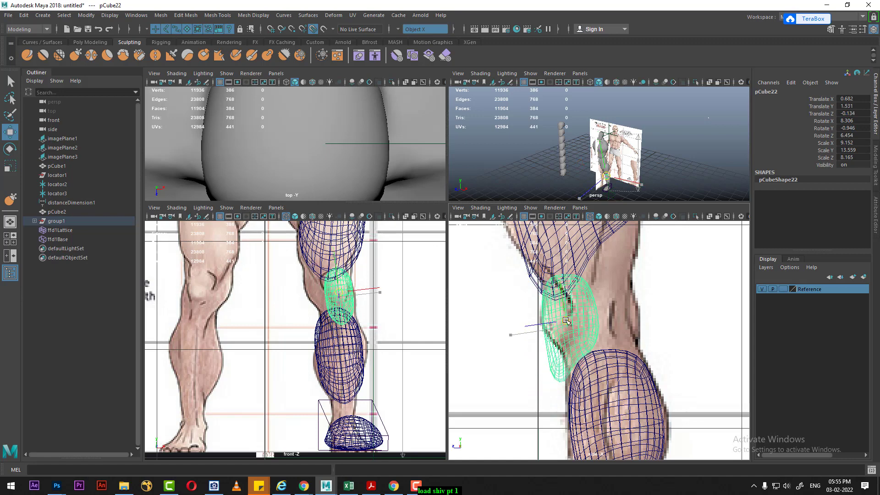
scroll(403, 362, up, 2)
scroll(404, 362, up, 2)
scroll(404, 362, up, 2)
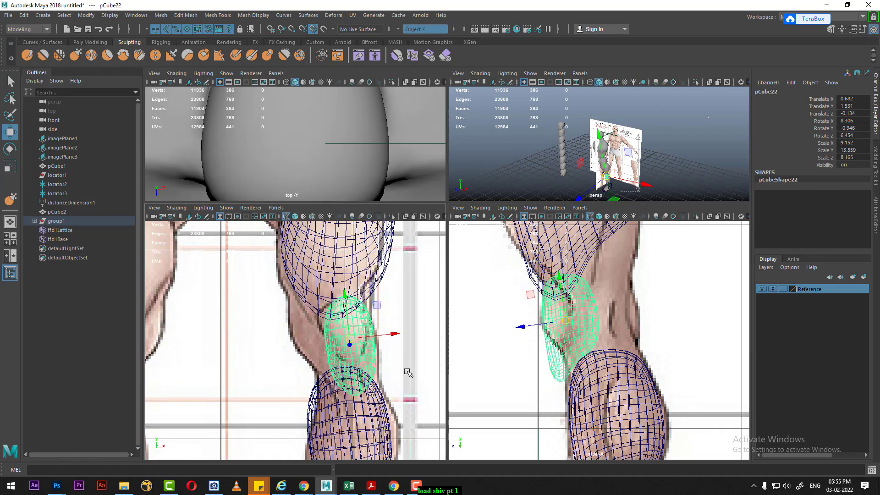
key(e)
drag(386, 320, 390, 328)
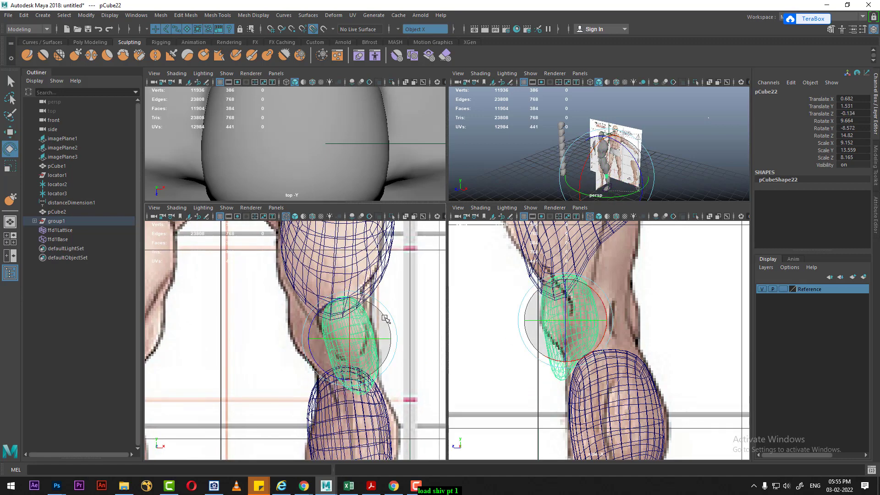
key(ctrl+z)
key(ctrl+z)
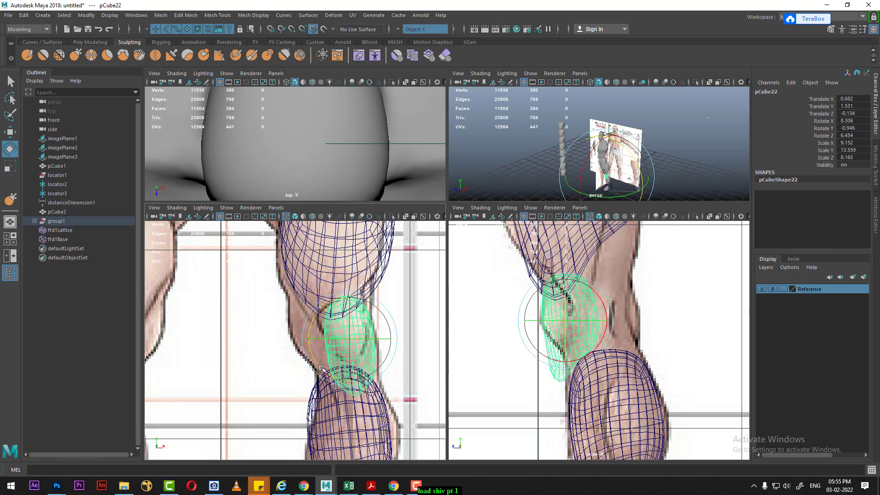
drag(321, 368, 326, 370)
key(w)
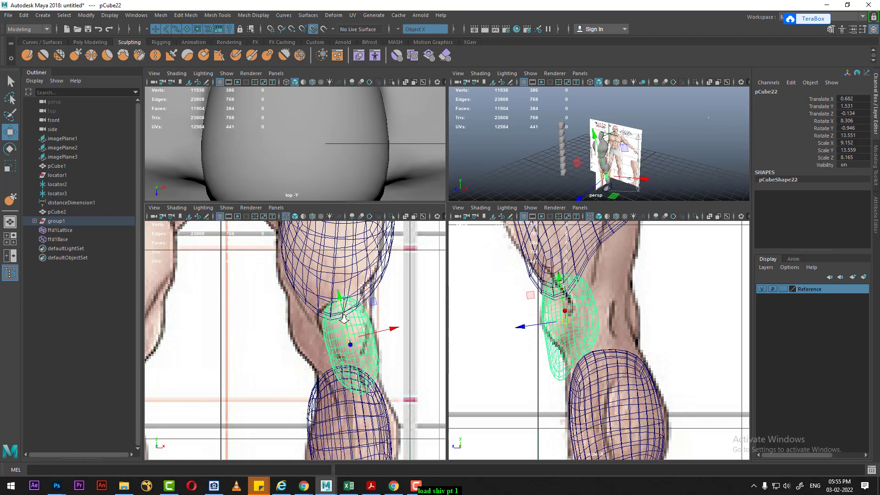
alt+middle_drag(552, 304, 578, 365)
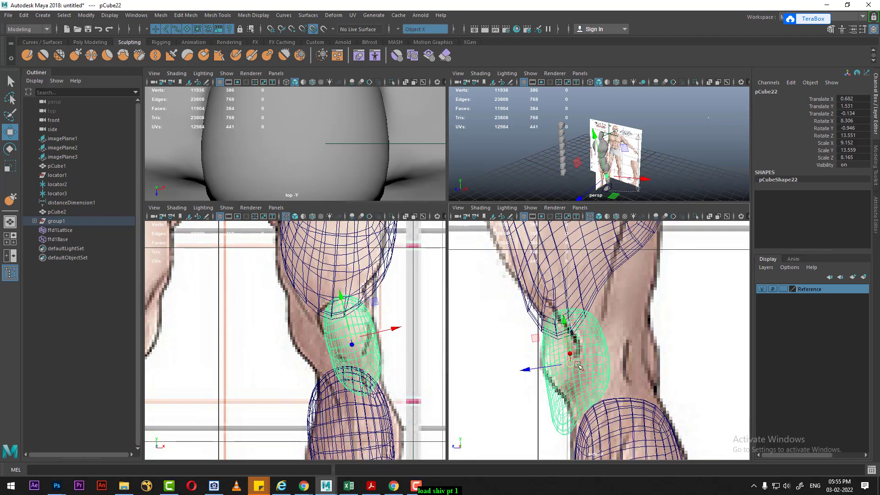
drag(540, 371, 544, 371)
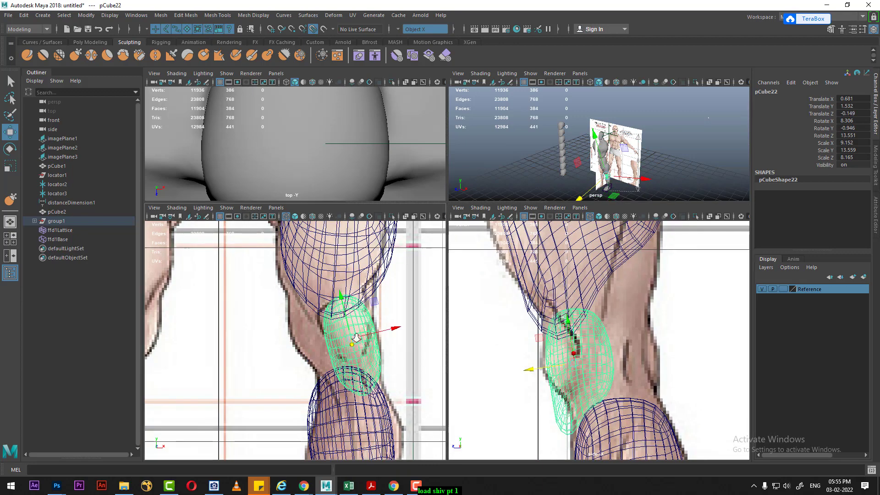
mouse_move(360, 334)
alt+right_down()
mouse_move(365, 300)
mouse_move(334, 293)
alt+right_up()
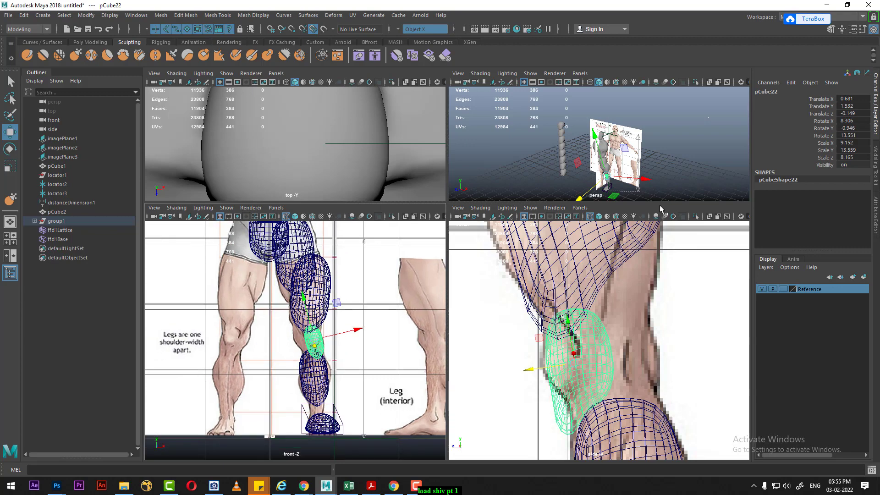
mouse_move(294, 353)
alt+right_down()
mouse_move(341, 384)
mouse_move(336, 372)
alt+right_up()
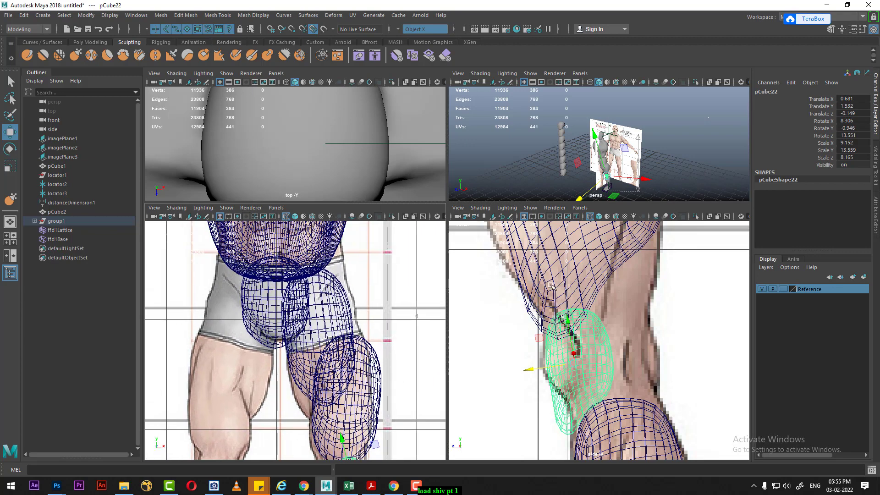
alt+middle_drag(333, 400, 397, 349)
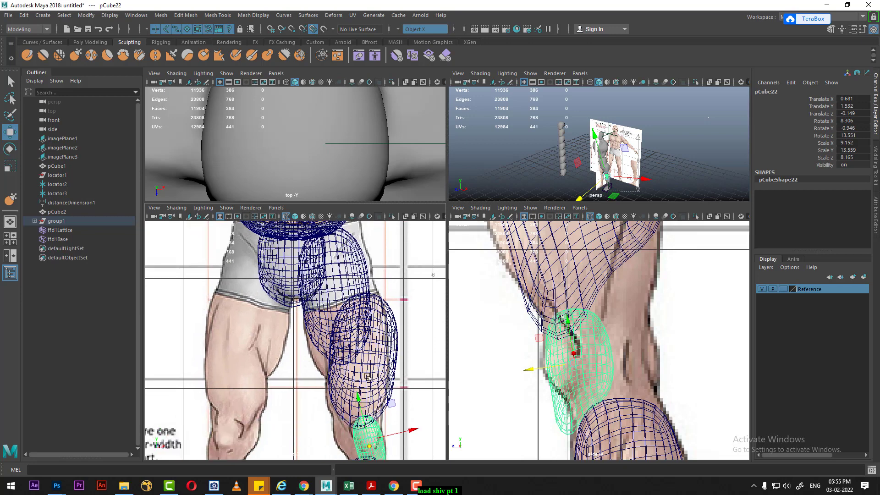
click(329, 337)
scroll(605, 353, down, 3)
scroll(603, 351, down, 2)
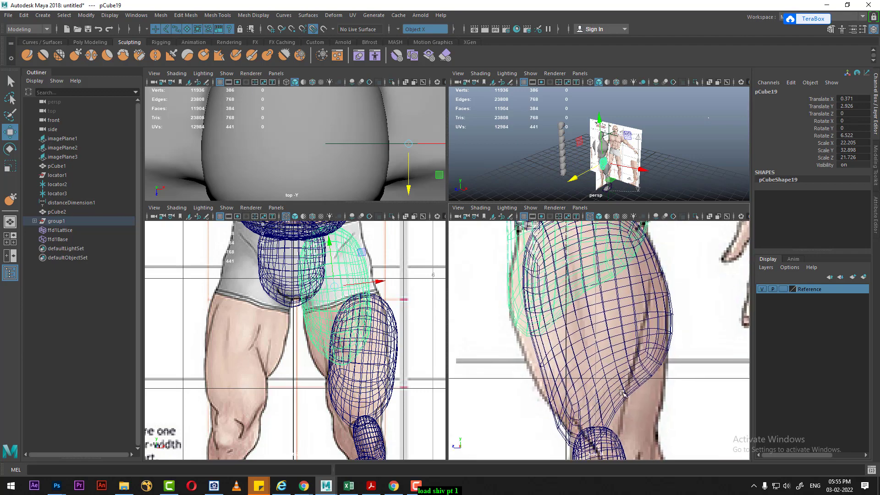
scroll(600, 350, down, 2)
scroll(597, 350, down, 2)
click(598, 316)
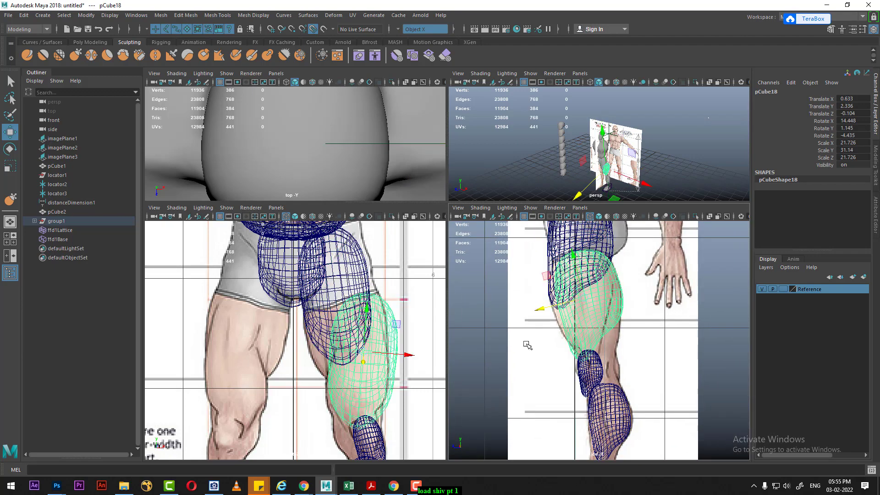
scroll(351, 344, up, 2)
scroll(351, 344, up, 3)
alt+middle_drag(398, 399, 384, 340)
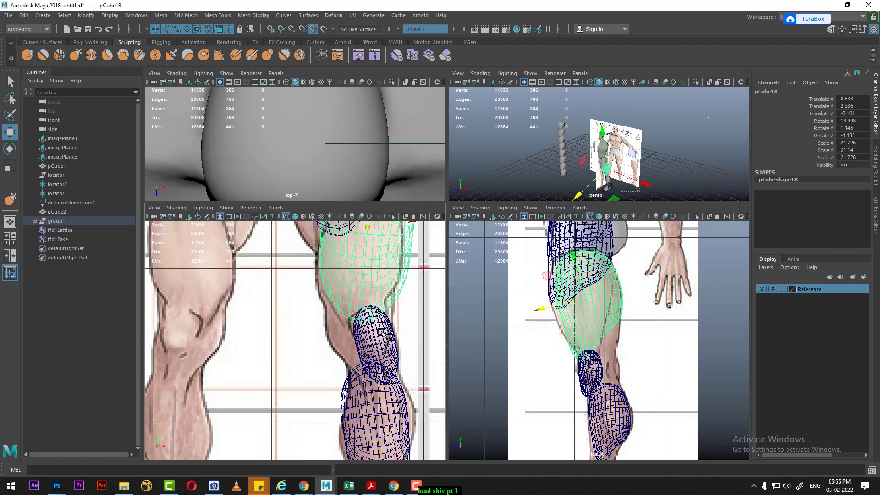
click(383, 342)
scroll(634, 400, up, 1)
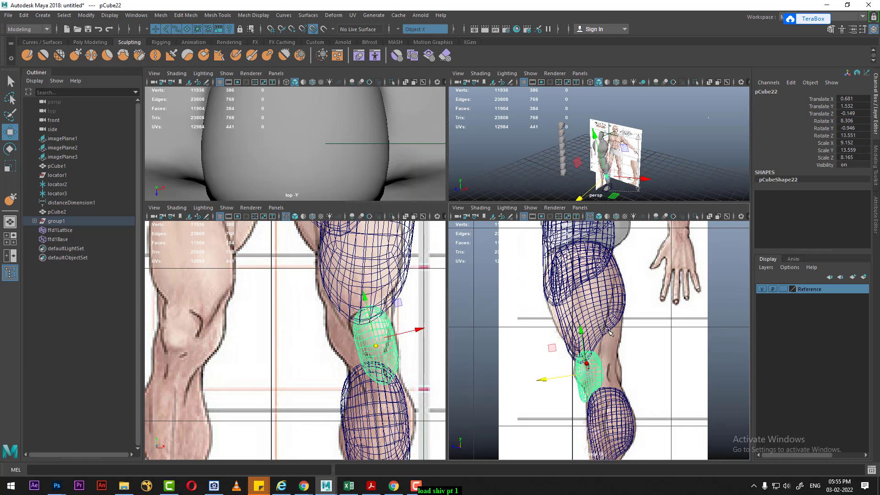
click(610, 326)
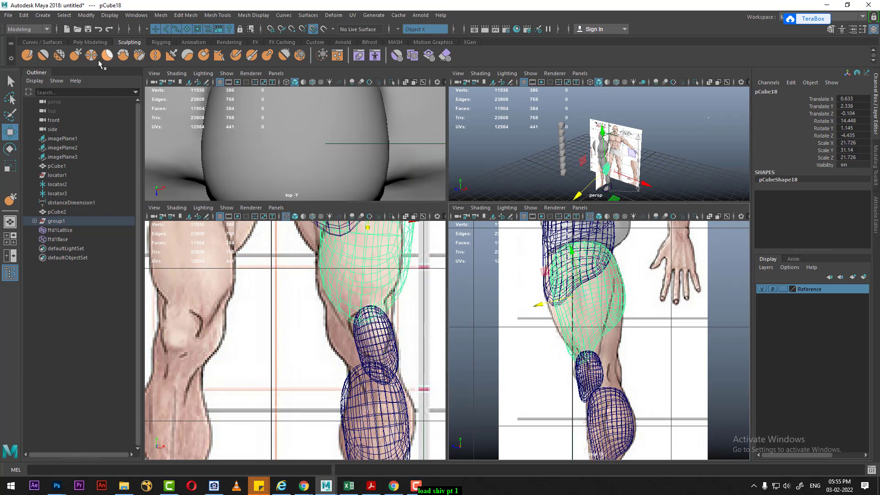
Sculpt lower-thigh blob pCube18 to bulge outward near the knee, then reframe on the calf.
click(76, 55)
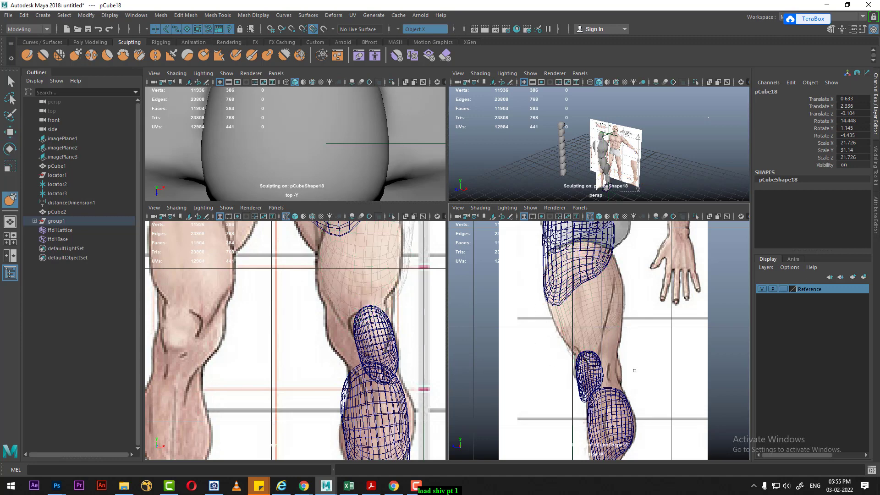
drag(619, 332, 624, 351)
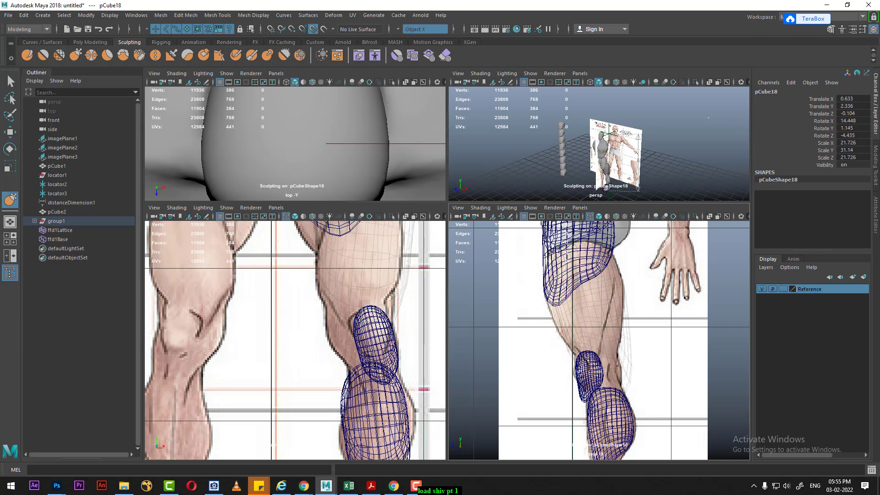
scroll(617, 365, up, 2)
scroll(619, 365, up, 2)
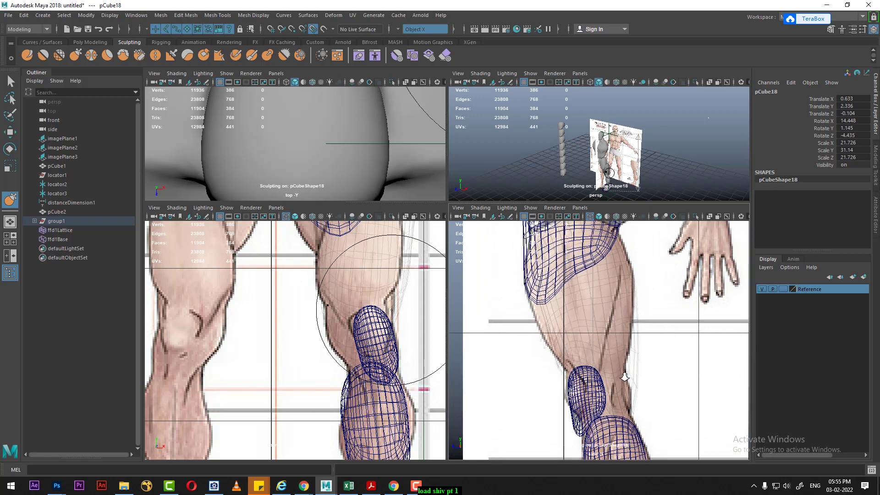
scroll(623, 362, up, 2)
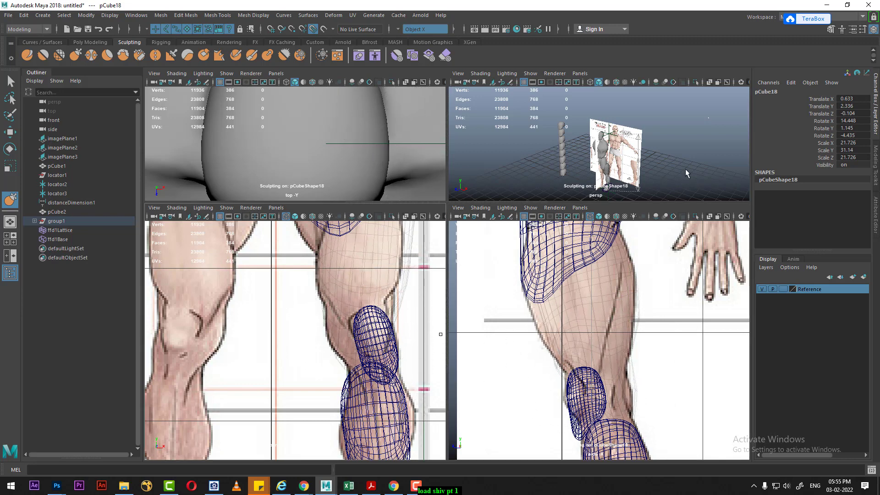
alt+drag(684, 170, 635, 150)
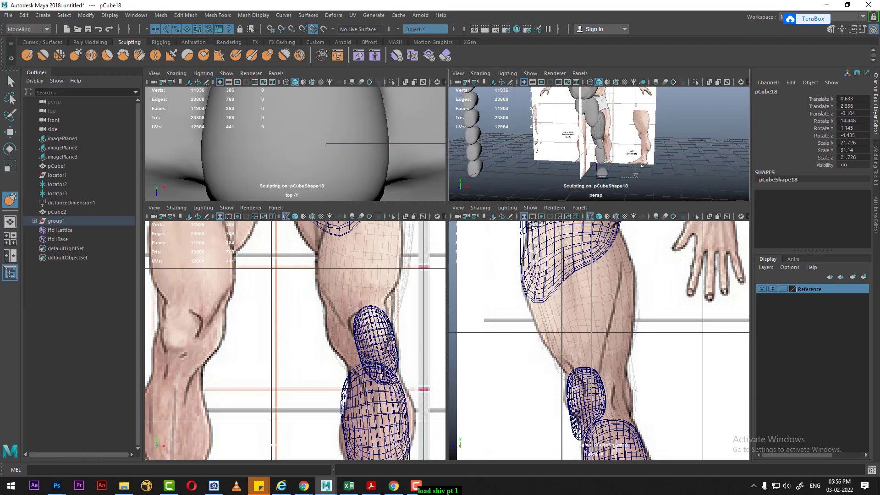
scroll(635, 150, up, 3)
scroll(635, 150, up, 3)
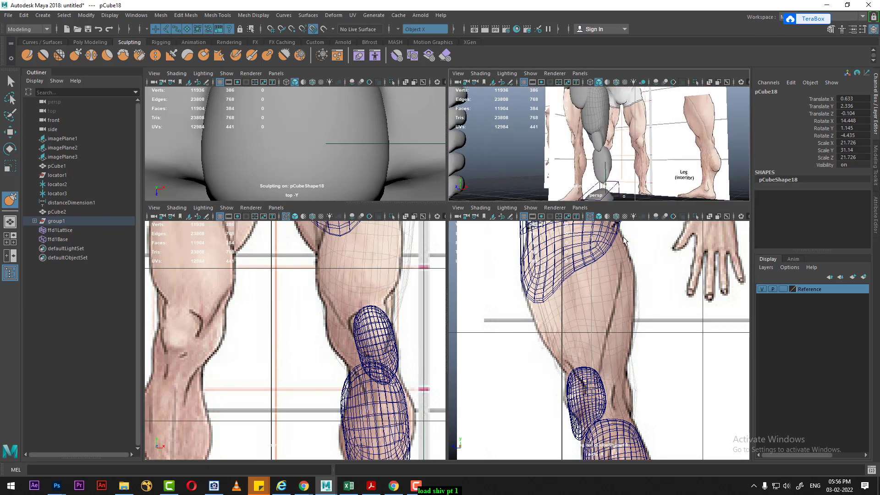
alt+middle_drag(347, 408, 339, 321)
Select calf blob pCube20 and reactivate the Sculpt tool on it.
alt+middle_drag(596, 413, 587, 298)
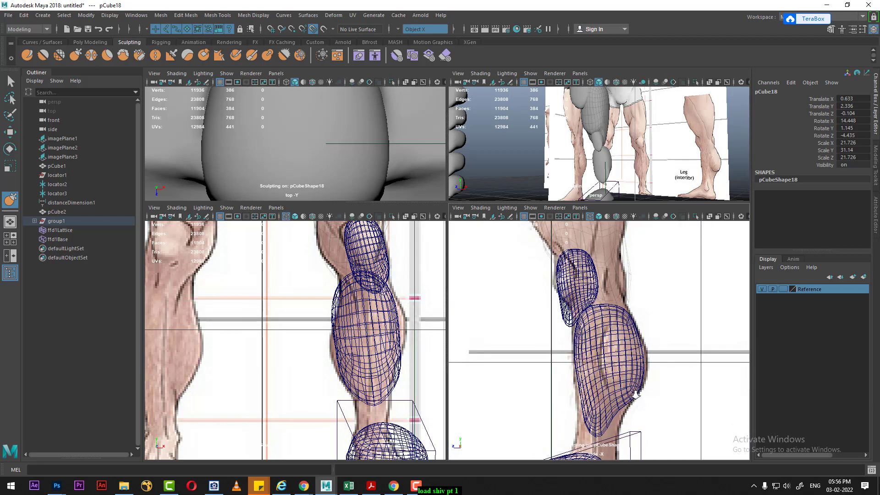
alt+middle_drag(405, 384, 403, 340)
alt+middle_drag(596, 413, 592, 328)
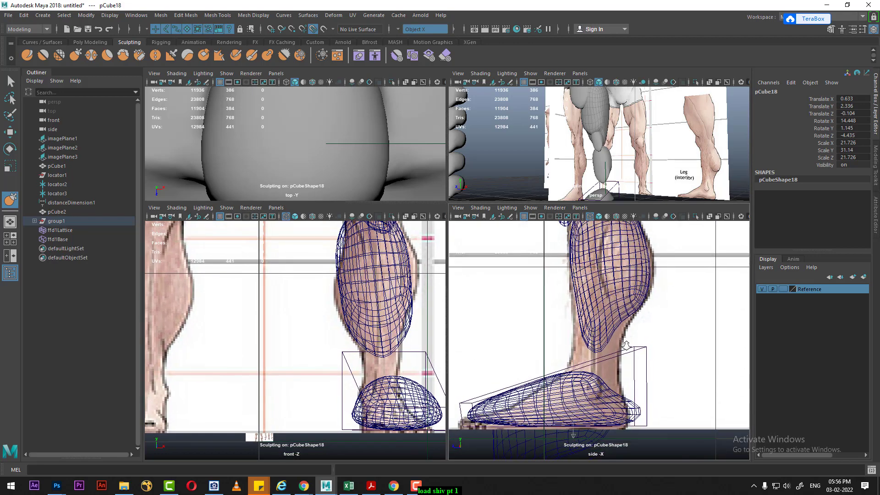
key(w)
click(609, 313)
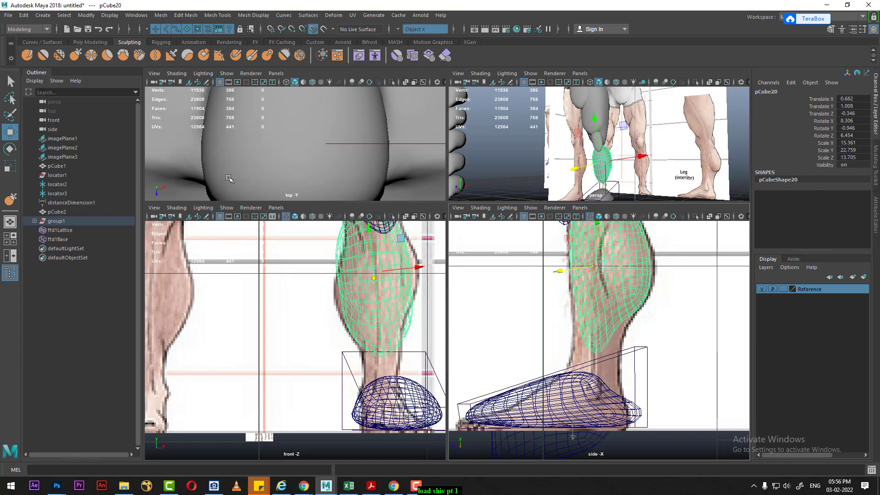
key(y)
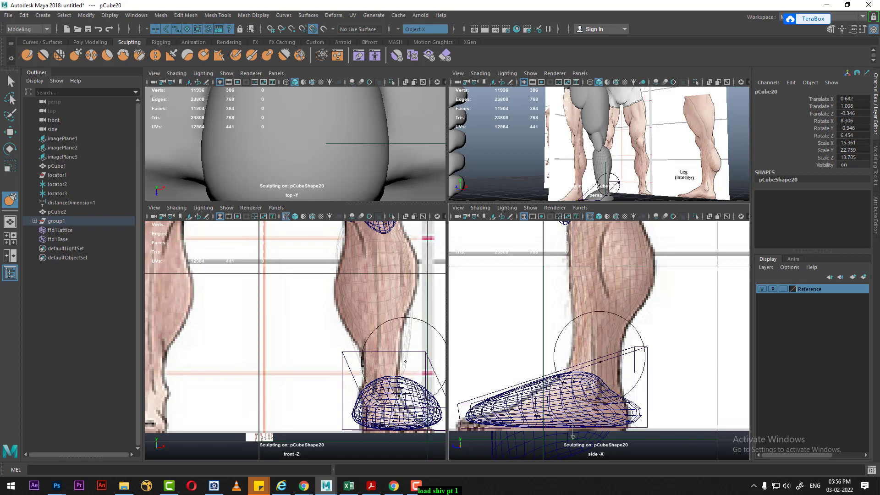
Orbit the perspective view around the leg, then maximize the front view.
alt+middle_drag(610, 282, 622, 378)
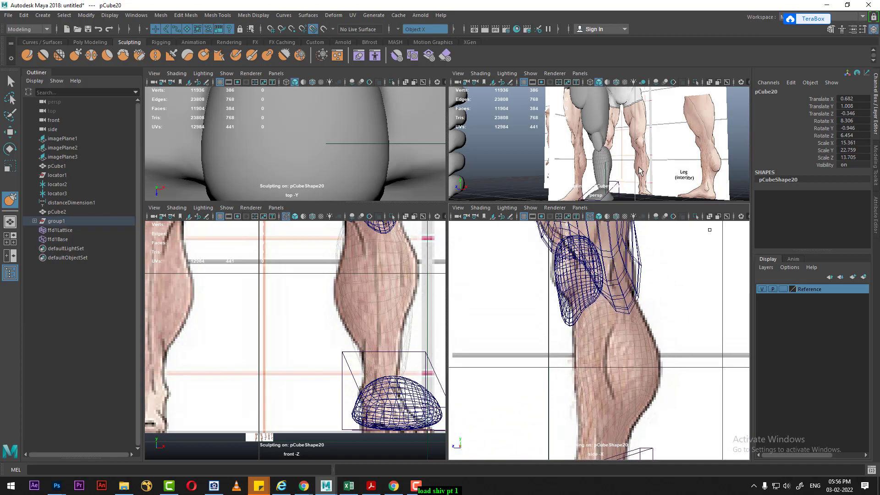
key(space)
mouse_move(459, 270)
alt+mouse_down()
mouse_move(468, 275)
mouse_move(447, 304)
mouse_move(505, 256)
mouse_move(480, 252)
alt+mouse_up()
key(space)
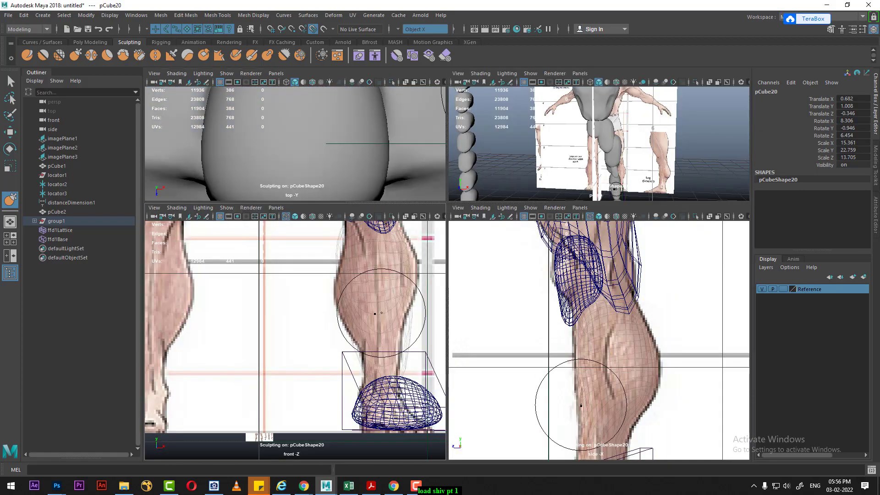
scroll(375, 314, down, 4)
key(space)
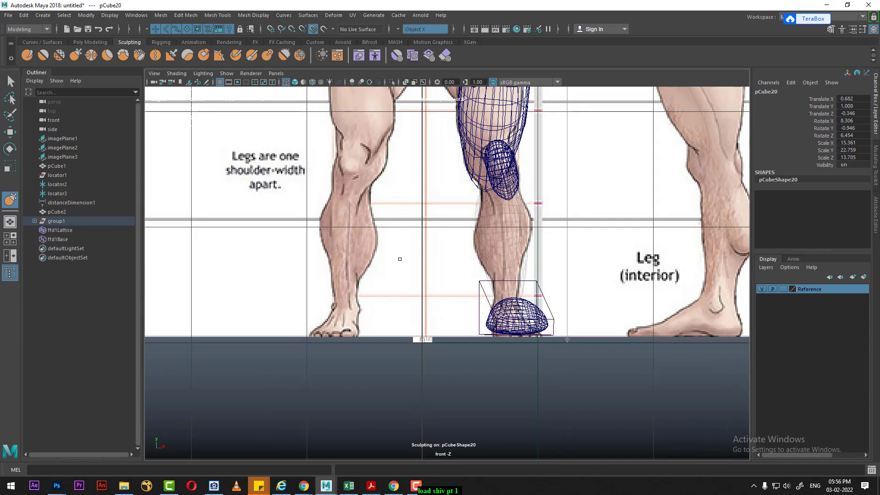
Frame the full VERRUS sheet in the front view and select top spare sphere pCube9.
key(w)
scroll(469, 234, down, 2)
scroll(468, 235, down, 2)
scroll(468, 234, down, 2)
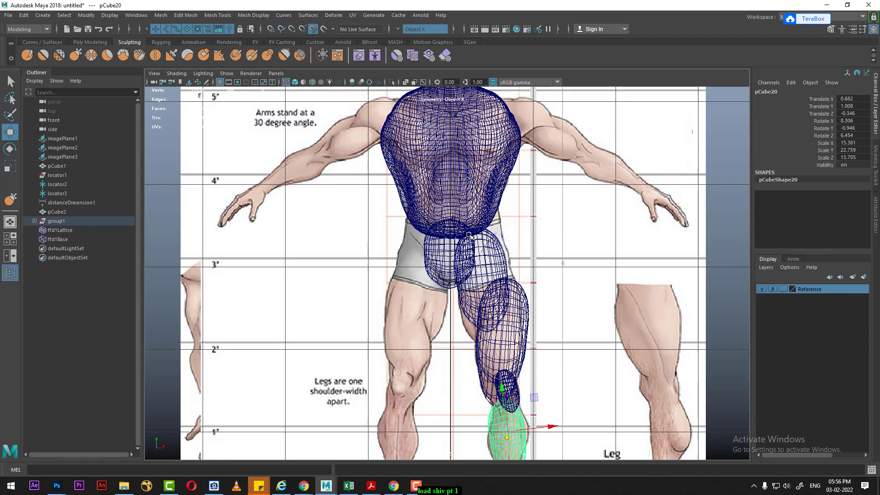
alt+middle_drag(468, 235, 337, 274)
click(464, 168)
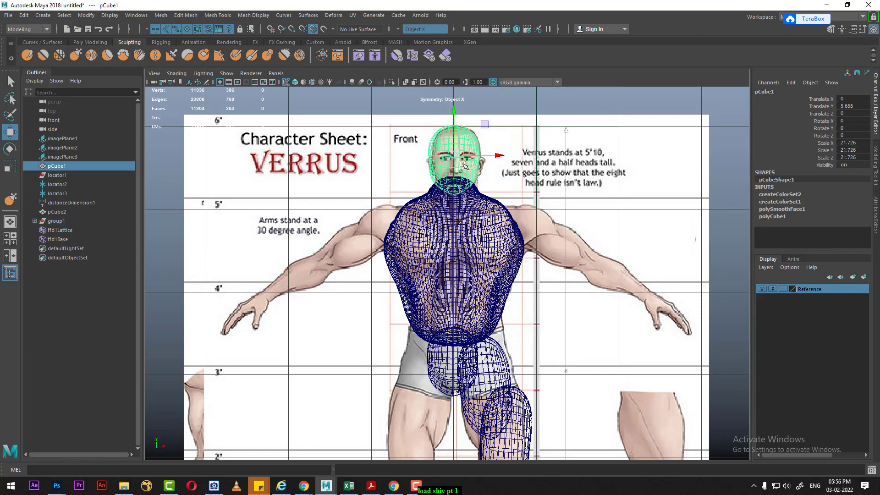
alt+middle_drag(465, 168, 458, 212)
scroll(457, 294, down, 1)
scroll(458, 294, down, 1)
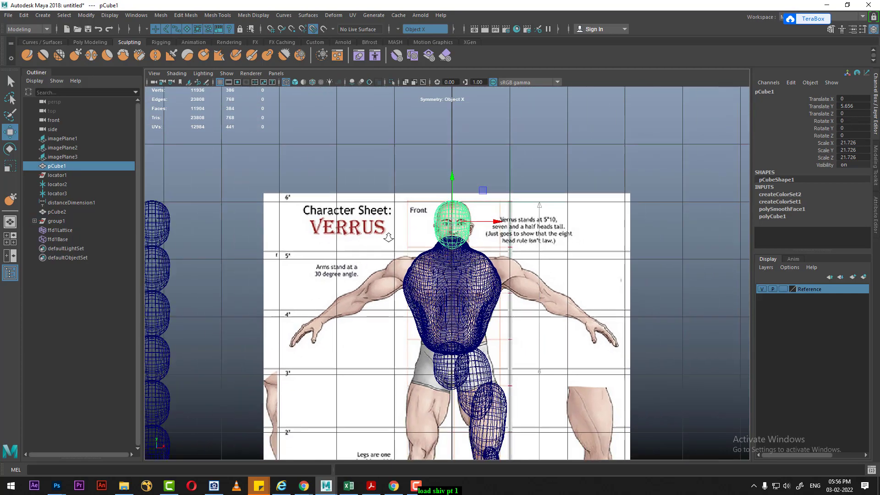
alt+middle_drag(458, 294, 434, 204)
scroll(434, 205, down, 1)
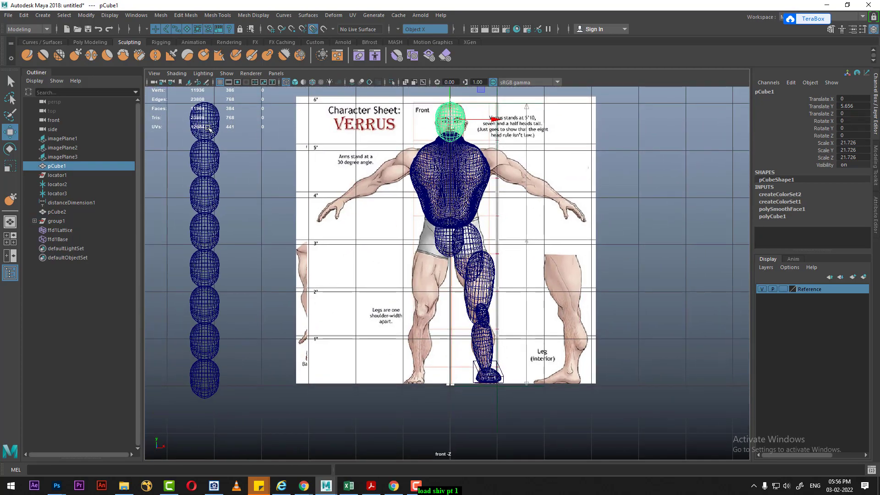
click(207, 125)
scroll(251, 165, up, 1)
alt+middle_drag(250, 165, 259, 219)
scroll(323, 261, up, 1)
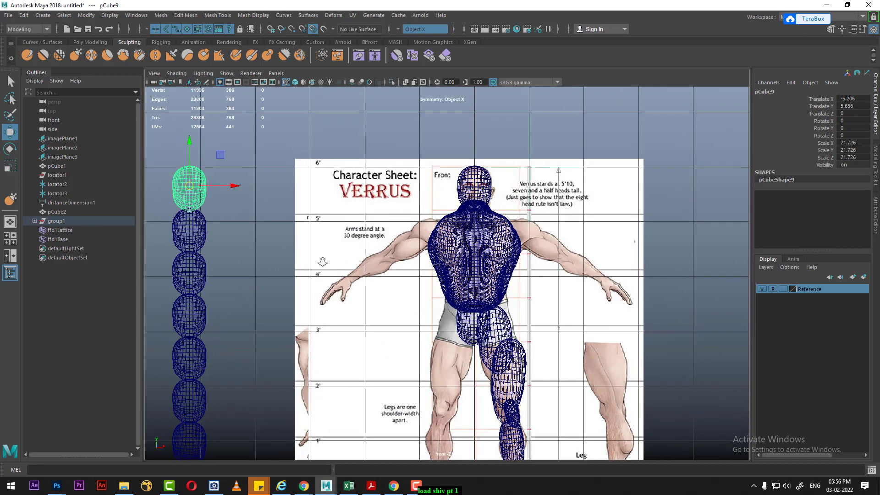
Toggle the front character sheet's visibility and unhide all objects in the scene.
click(638, 212)
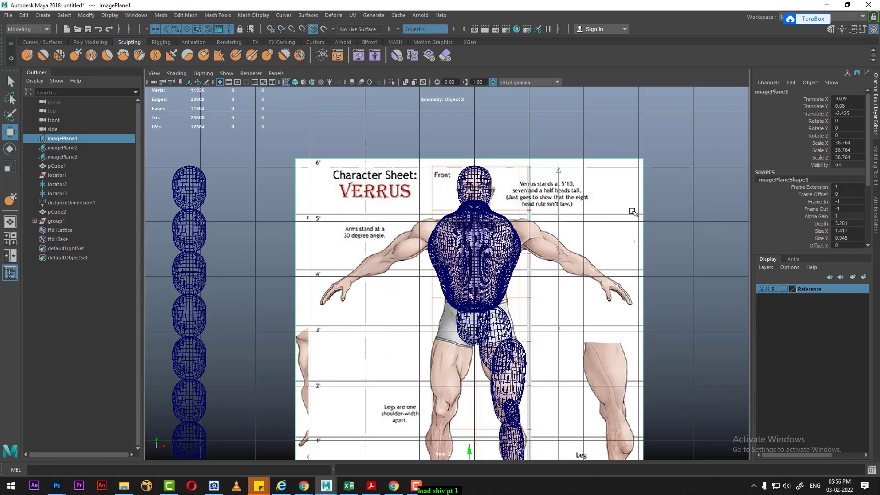
key(h)
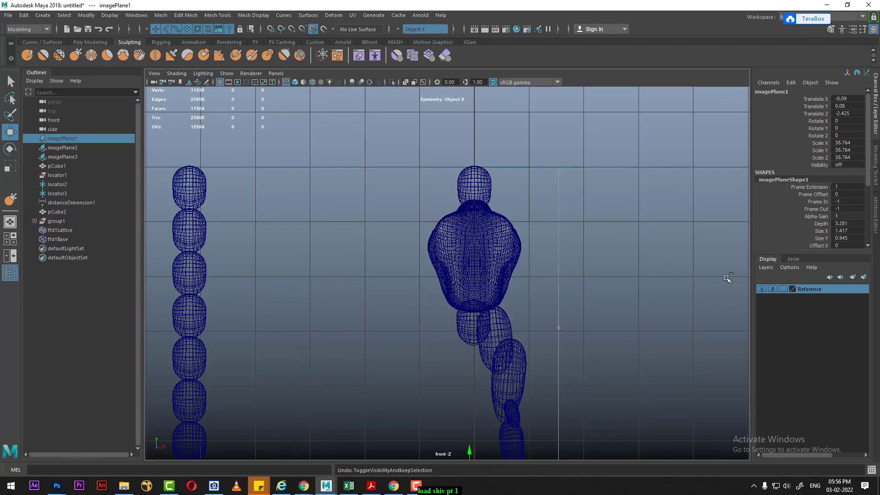
key(h)
key(space)
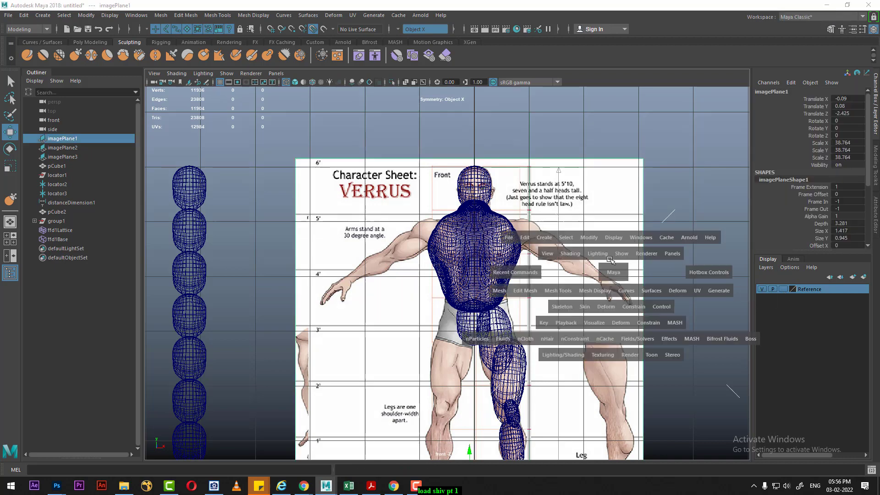
alt+drag(638, 167, 651, 165)
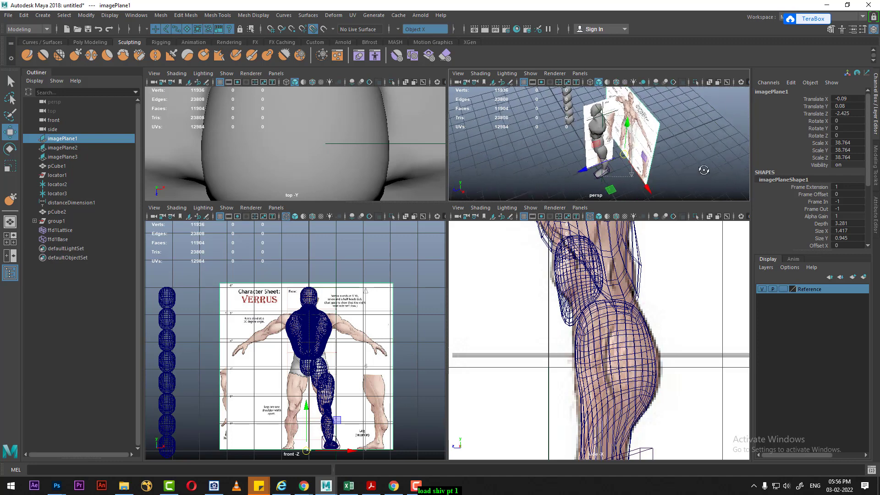
click(110, 15)
mouse_move(122, 73)
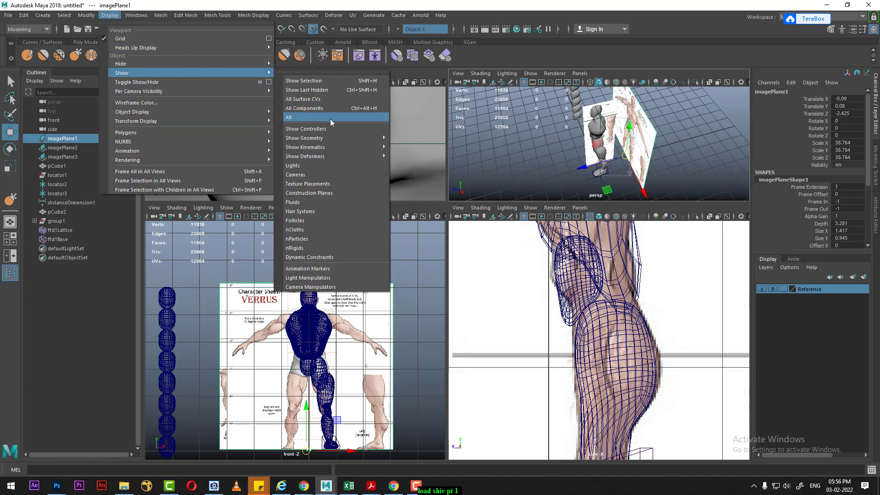
click(330, 120)
Orbit the perspective view behind the leg images, then maximize the front view again.
alt+drag(610, 138, 609, 154)
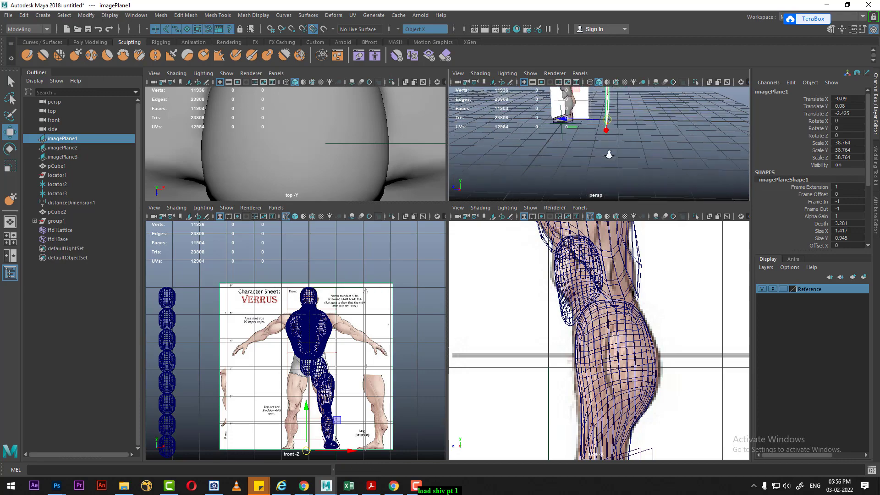
alt+right_drag(609, 155, 614, 168)
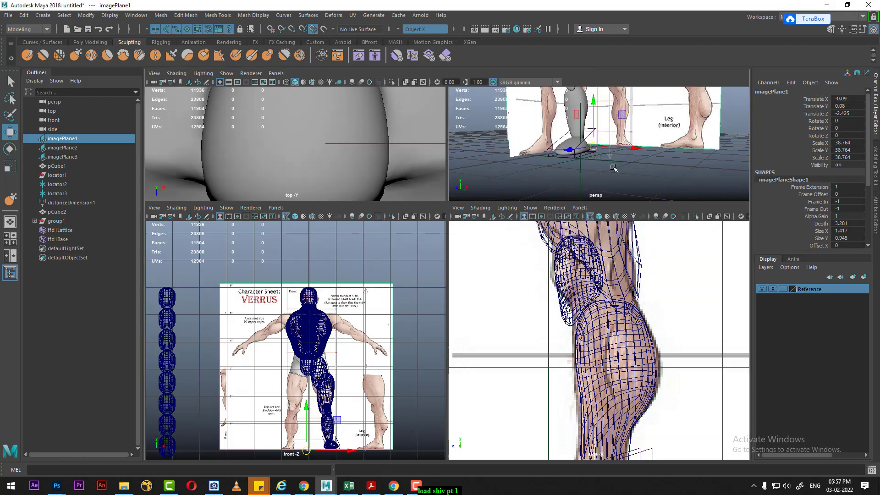
key(space)
mouse_move(614, 168)
alt+mouse_down()
mouse_move(624, 308)
mouse_move(395, 303)
mouse_move(426, 285)
alt+mouse_up()
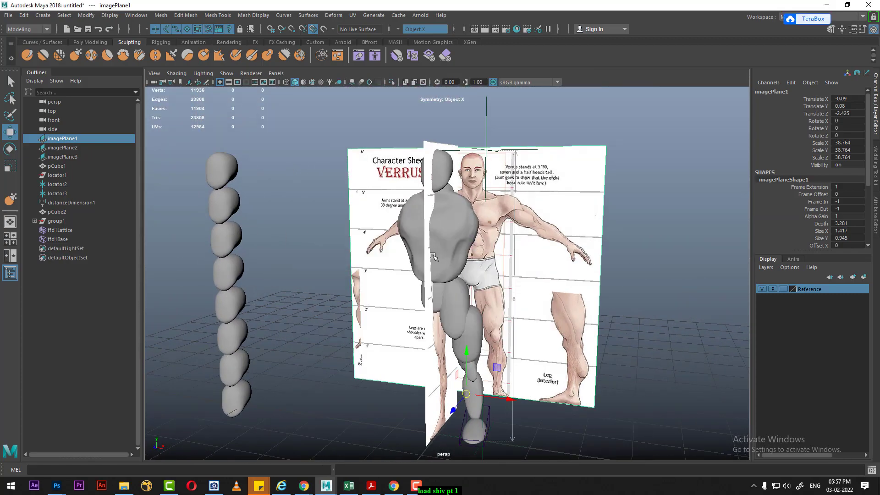
key(space)
scroll(268, 335, down, 2)
scroll(268, 334, up, 2)
scroll(268, 335, up, 1)
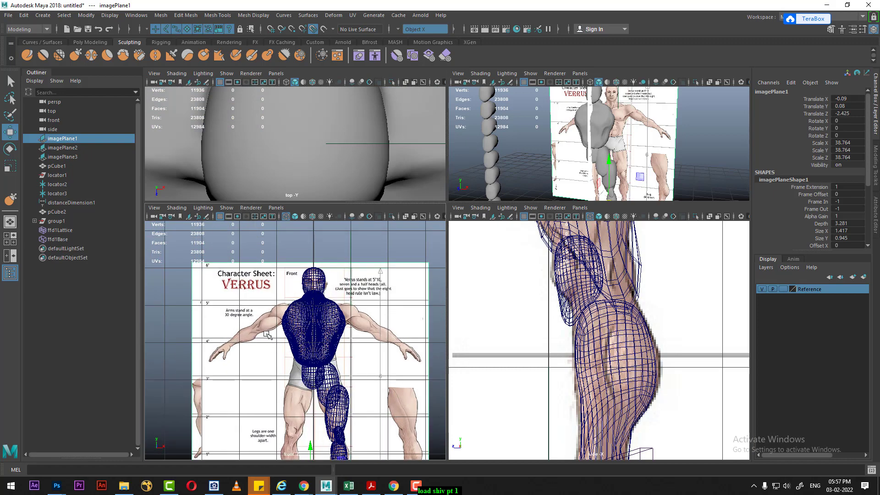
scroll(268, 336, down, 1)
key(space)
scroll(275, 275, down, 1)
Duplicate top spare sphere pCube9 and move the copy onto the shoulder.
click(188, 199)
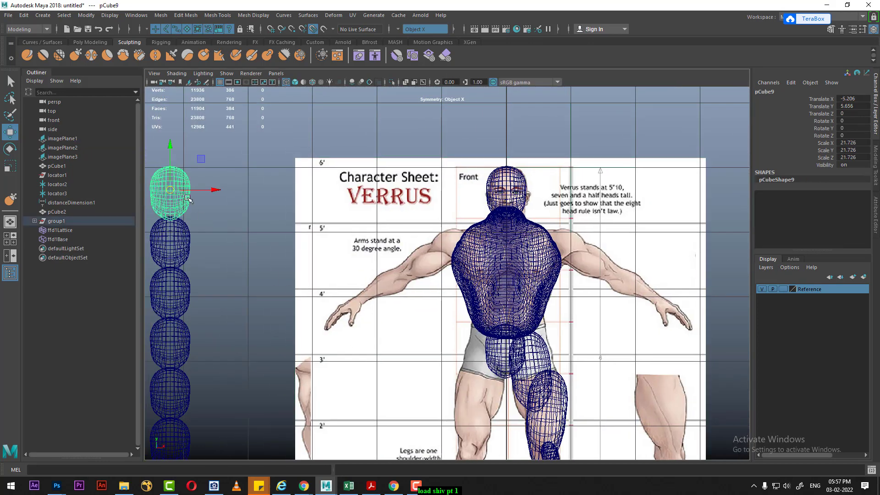
key(ctrl+d)
mouse_move(214, 190)
mouse_down()
mouse_move(609, 212)
mouse_move(602, 212)
mouse_up()
scroll(505, 174, up, 2)
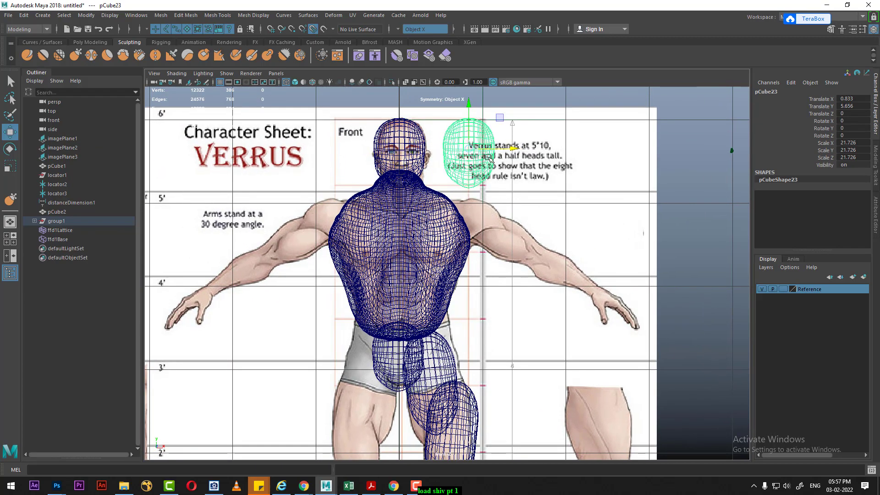
drag(475, 153, 514, 212)
scroll(524, 250, up, 2)
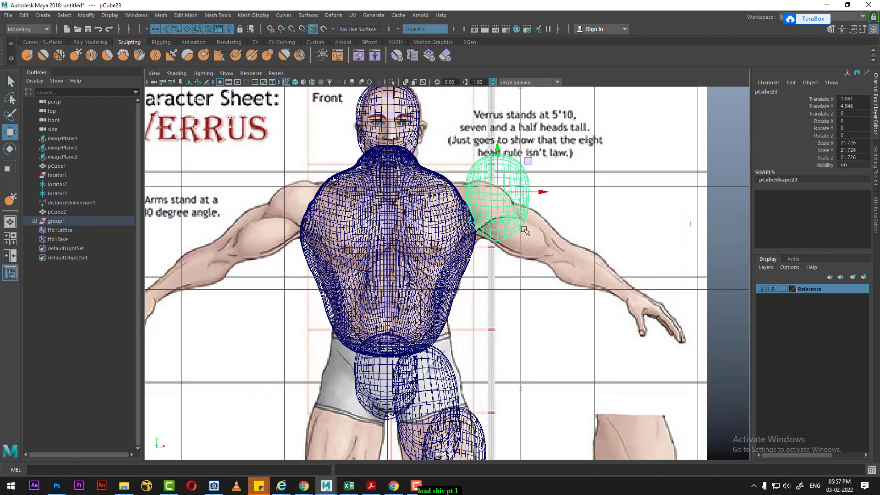
Tilt the shoulder sphere to follow the shoulder slope.
key(e)
key(space)
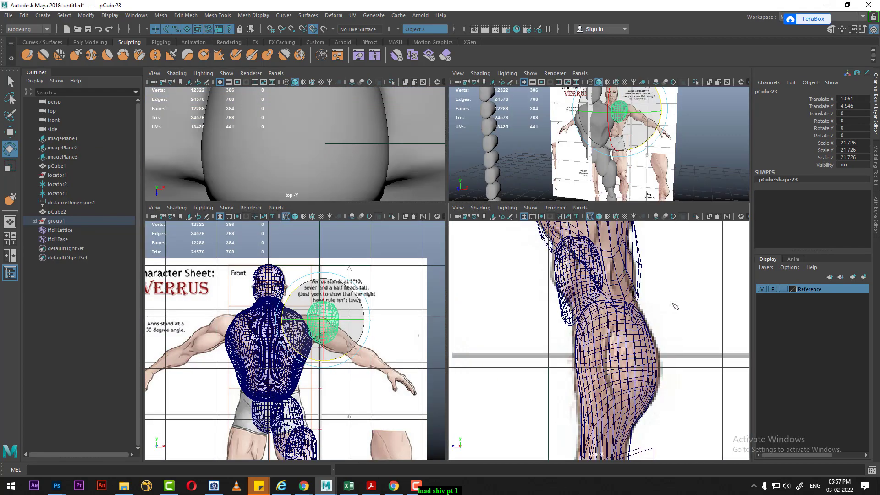
scroll(616, 260, up, 2)
scroll(617, 260, down, 3)
scroll(605, 298, up, 3)
scroll(614, 358, up, 2)
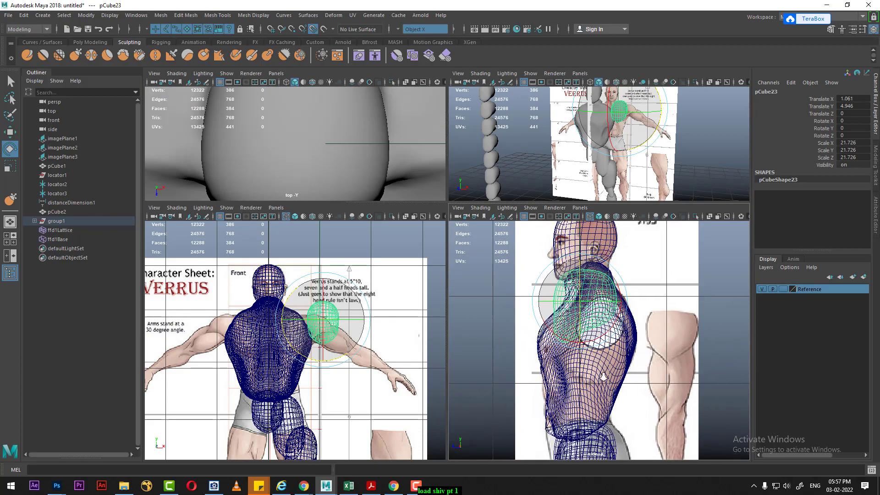
scroll(302, 312, up, 2)
scroll(375, 342, up, 1)
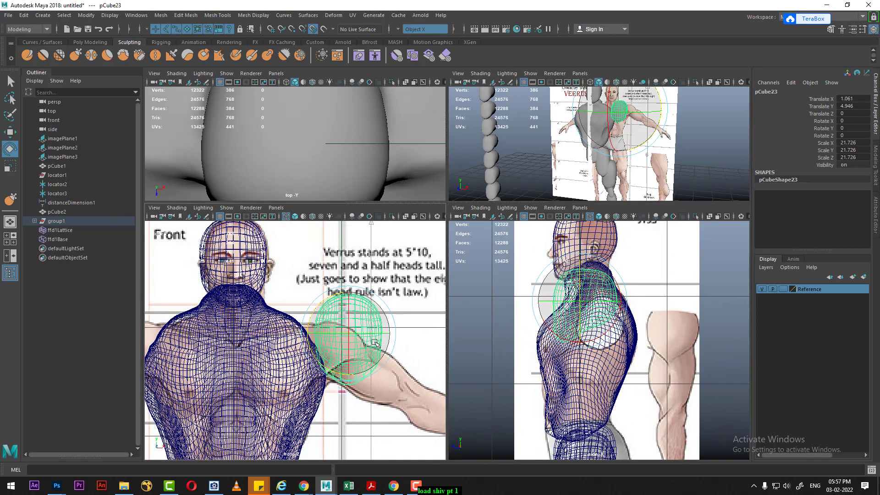
mouse_move(347, 296)
mouse_down()
mouse_move(374, 330)
mouse_move(352, 352)
mouse_move(330, 336)
mouse_up()
key(w)
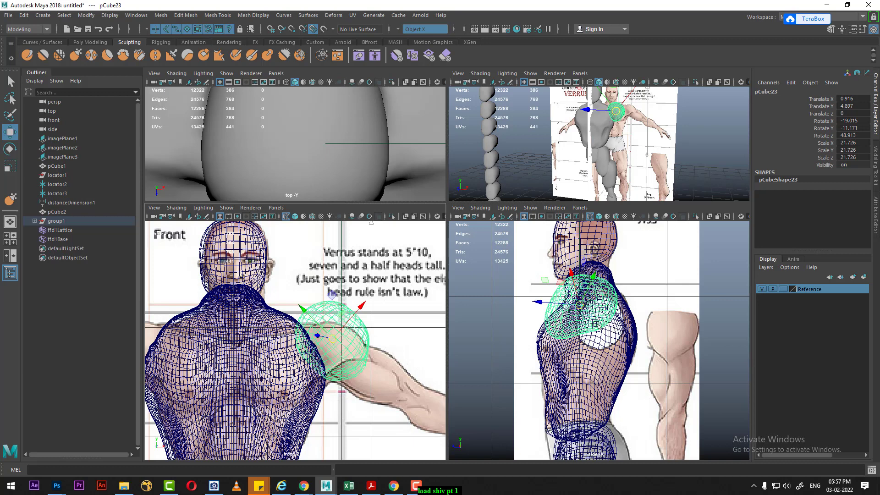
Shift the sphere back over the shoulder and shrink it to about 16.7.
key(r)
key(w)
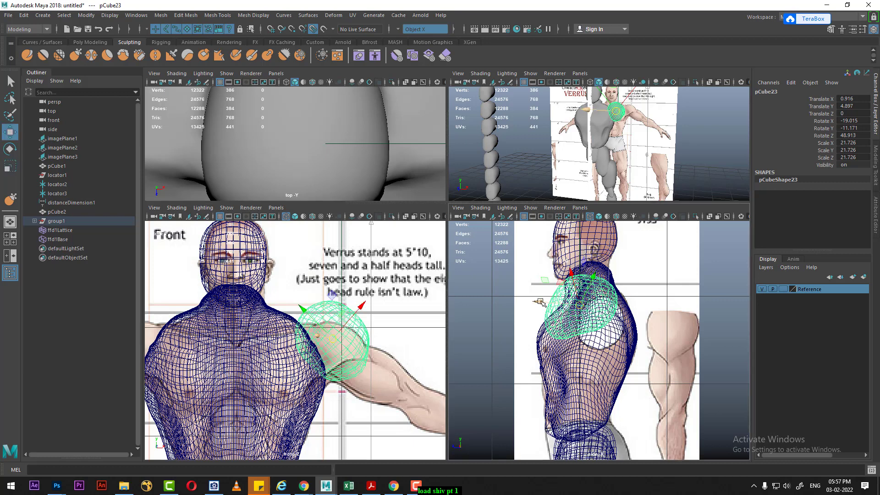
drag(540, 303, 555, 303)
key(r)
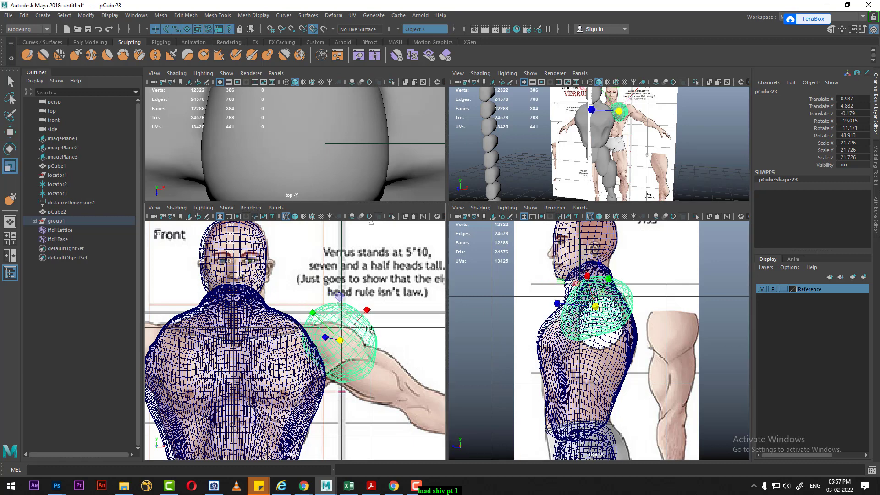
mouse_move(342, 339)
mouse_down()
mouse_move(360, 344)
mouse_move(336, 342)
mouse_up()
key(w)
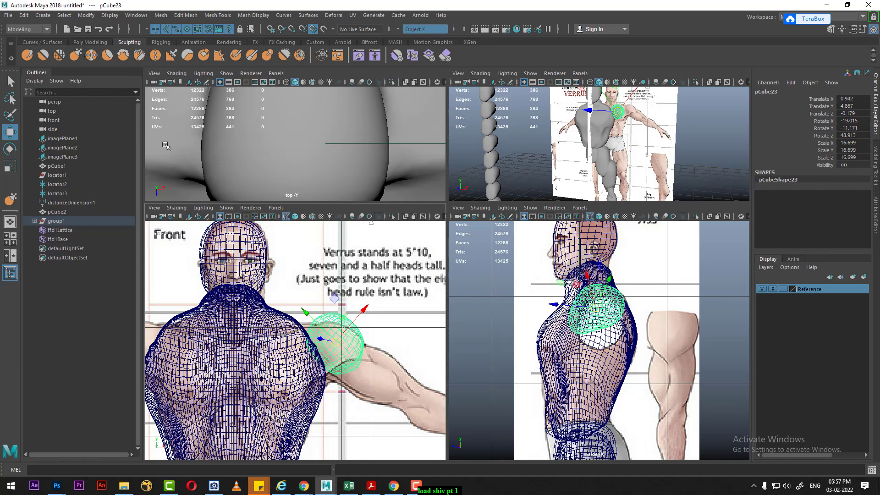
Activate sculpting on the shoulder sphere, check the Grab brush settings, and orbit to inspect it.
key(y)
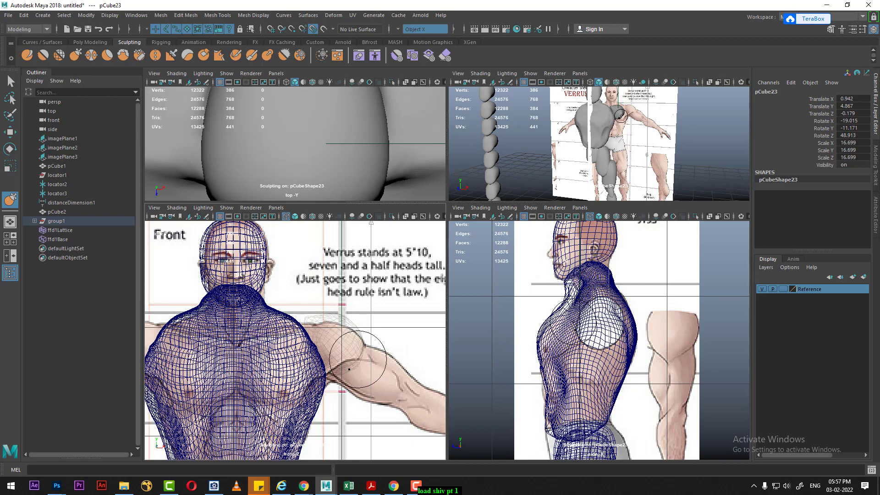
double_click(76, 57)
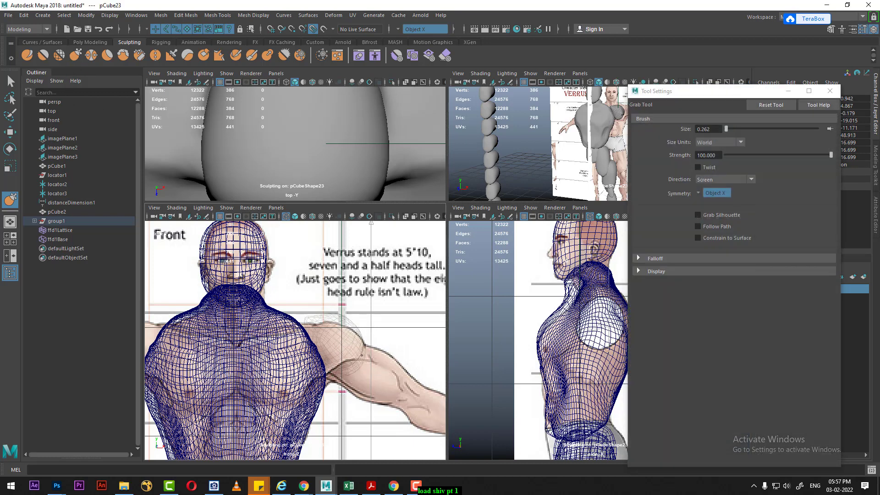
click(831, 91)
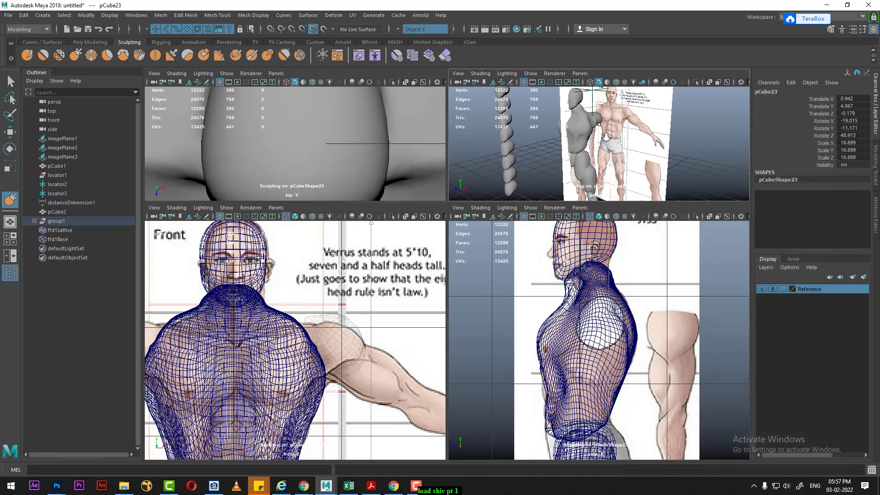
key(space)
alt+drag(559, 201, 274, 268)
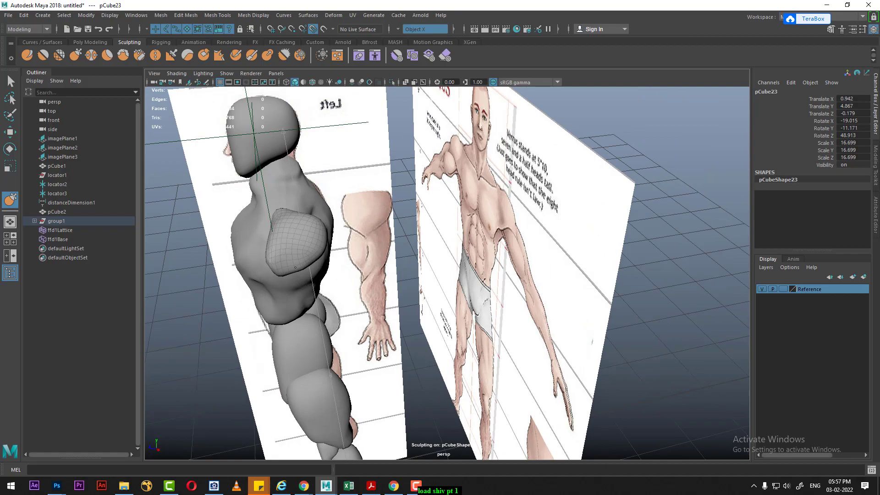
mouse_move(274, 269)
alt+mouse_down()
mouse_move(463, 272)
mouse_move(447, 268)
alt+mouse_up()
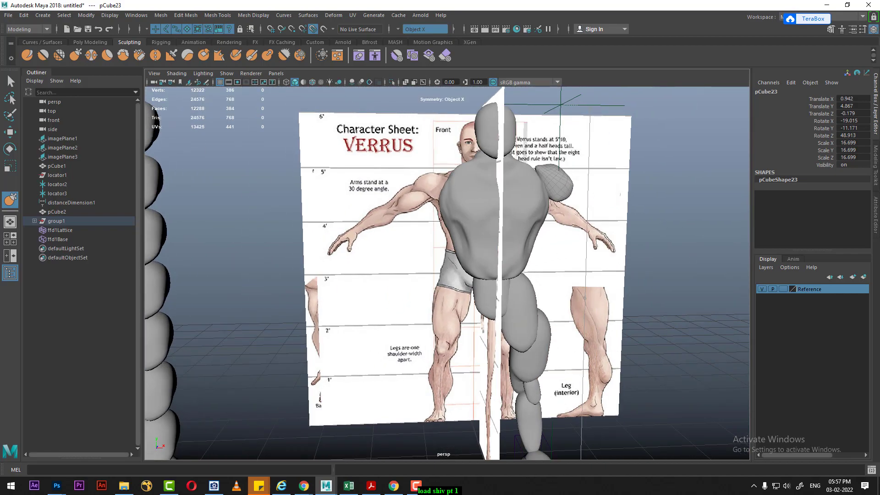
key(w)
In the front view, nudge the deltoid blob pCube24 left and tilt it to Rotate Z 67.452.
key(space)
scroll(314, 353, up, 3)
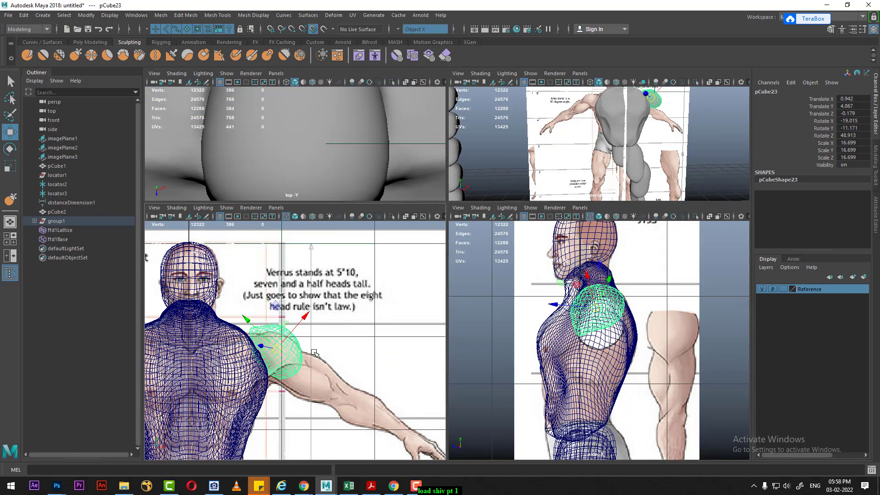
key(space)
scroll(368, 327, up, 3)
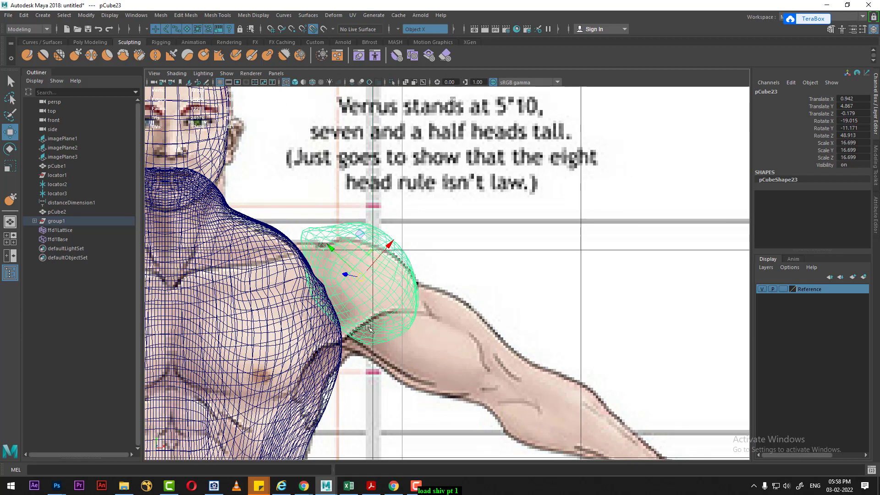
scroll(373, 365, down, 2)
scroll(390, 335, down, 2)
scroll(408, 307, down, 2)
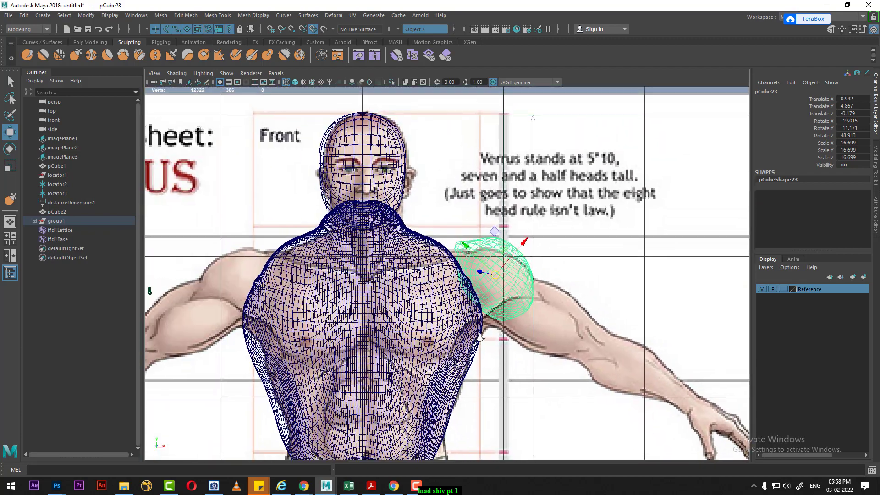
scroll(421, 284, down, 1)
scroll(454, 292, up, 2)
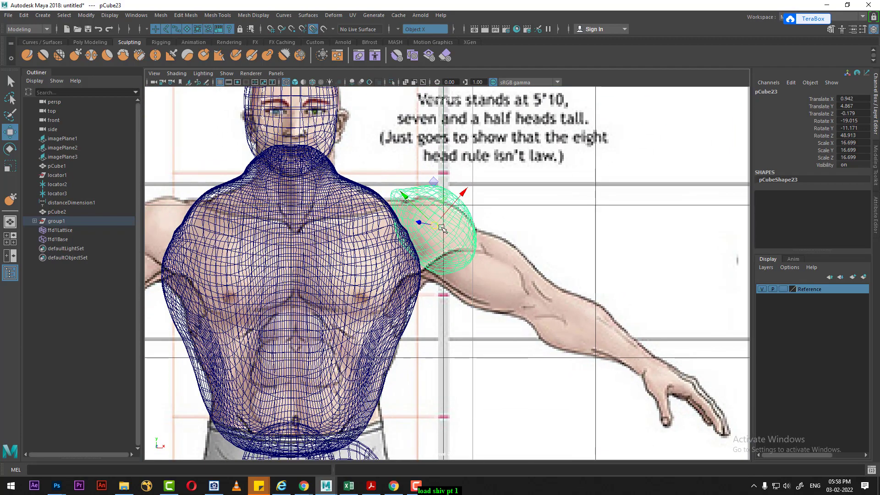
drag(443, 228, 437, 229)
key(e)
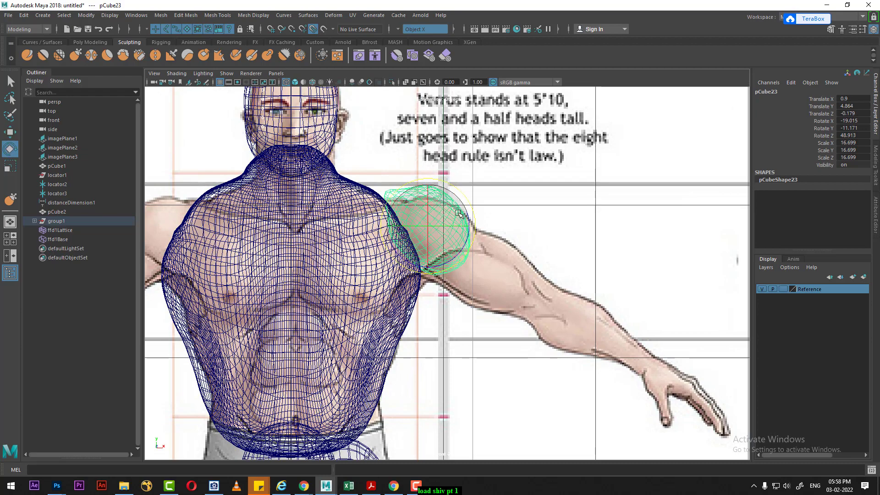
drag(461, 201, 440, 260)
key(w)
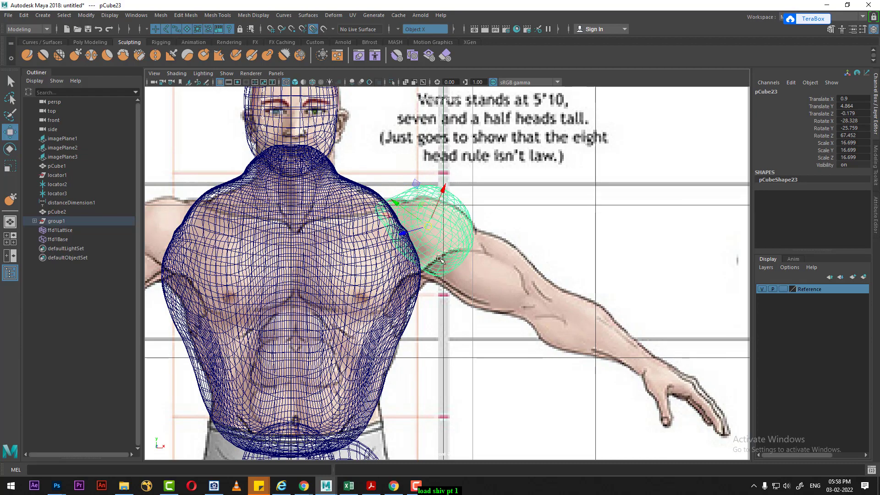
scroll(438, 291, down, 2)
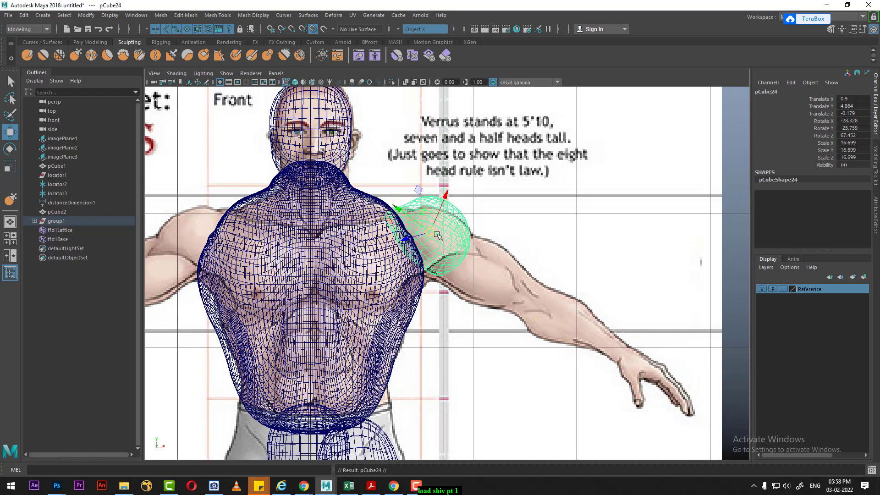
Move the sphere copy onto the upper arm, stretch it along the arm, and nudge it into place.
drag(438, 235, 487, 282)
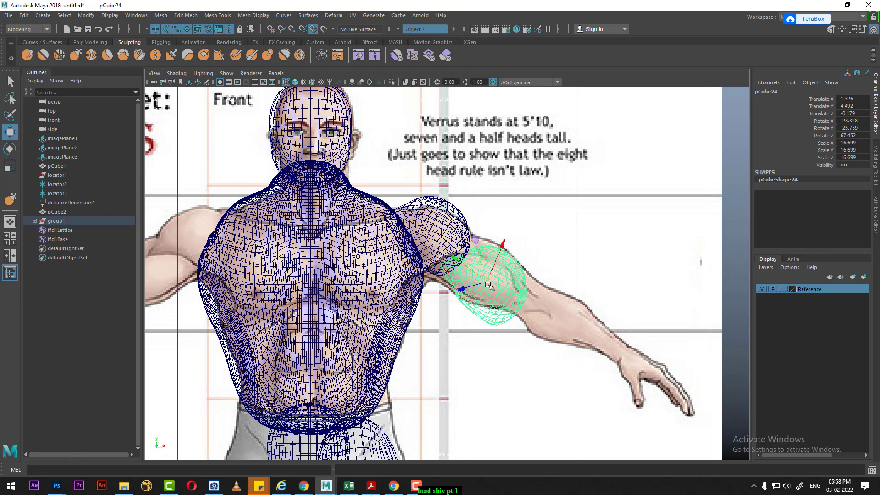
key(r)
drag(487, 285, 490, 301)
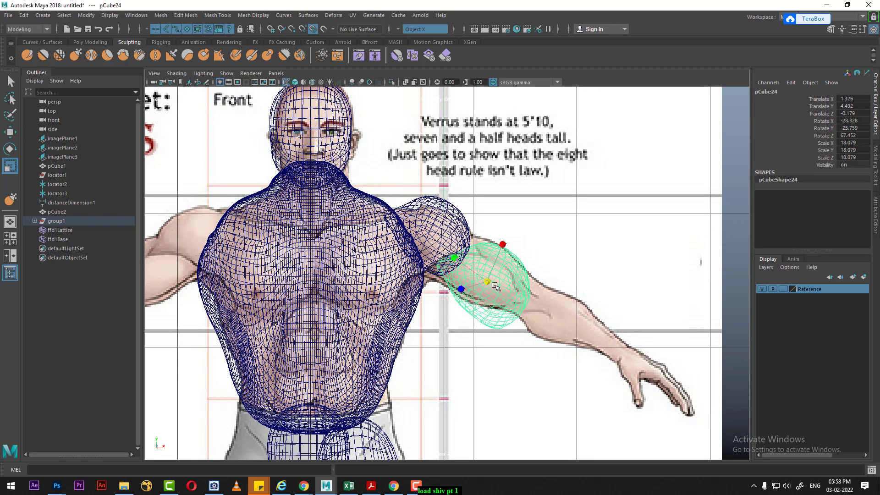
drag(462, 265, 440, 253)
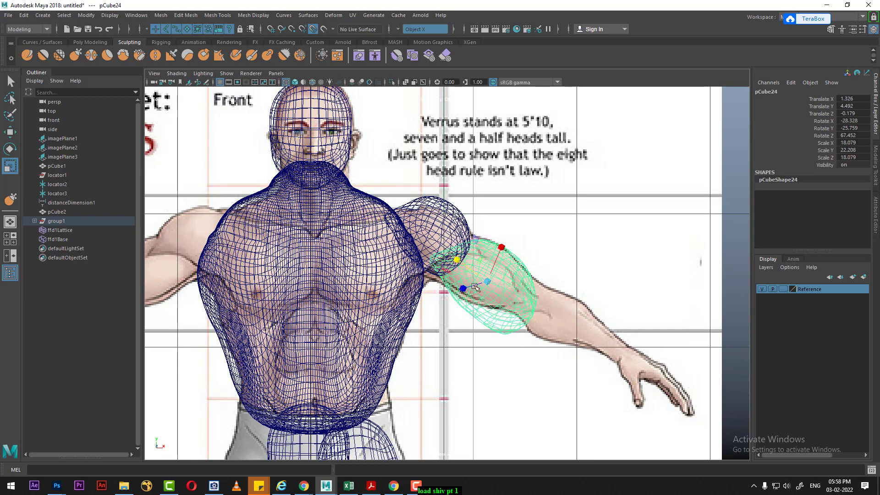
key(w)
drag(487, 280, 487, 275)
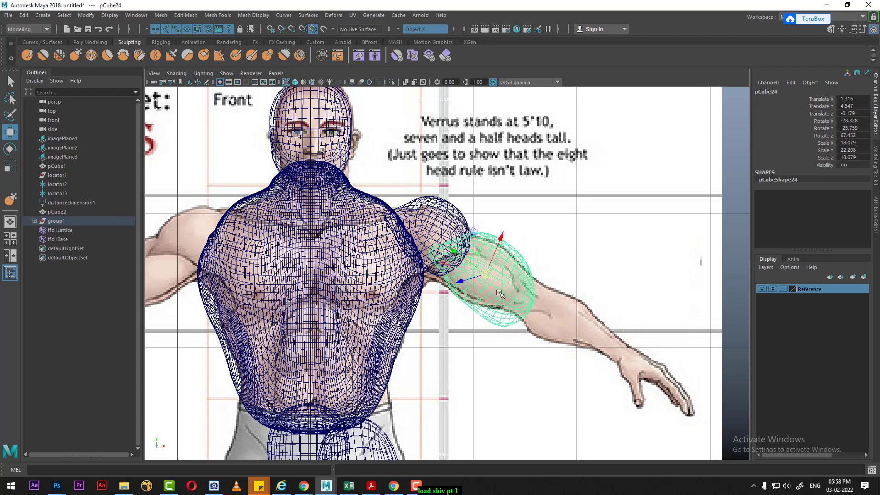
scroll(497, 298, down, 3)
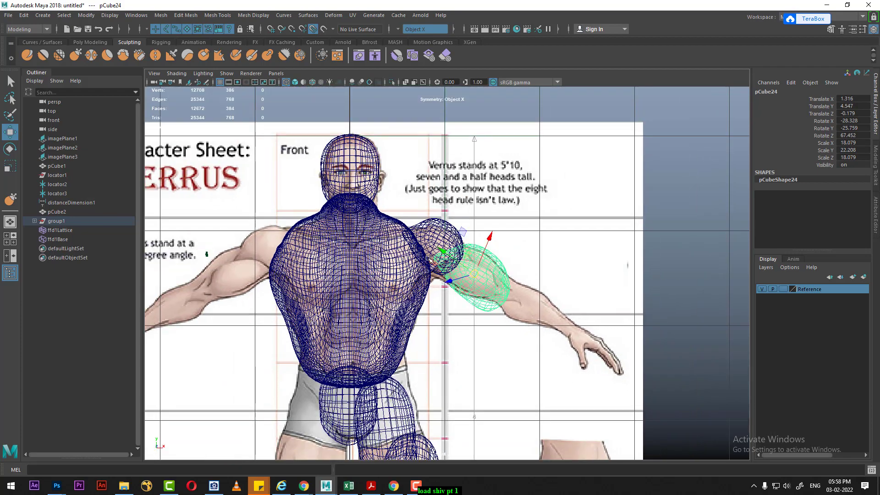
scroll(500, 308, up, 3)
In the four-view layout, reframe the side and perspective views on the legs, torso and shoulder.
key(space)
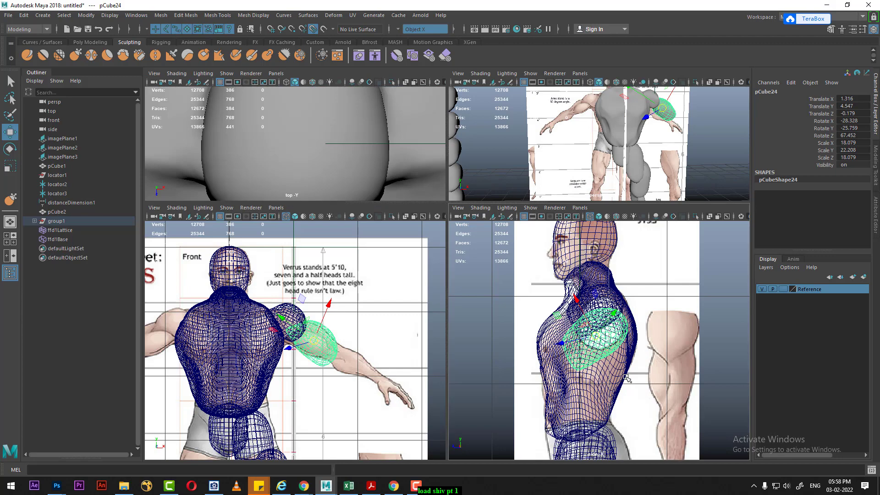
alt+drag(692, 414, 666, 395)
scroll(666, 394, up, 2)
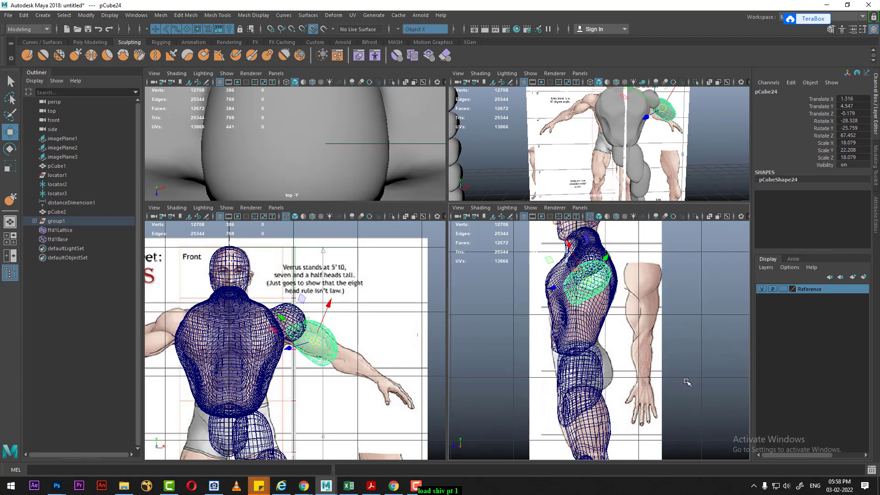
scroll(349, 330, down, 2)
scroll(348, 330, down, 2)
scroll(348, 330, down, 1)
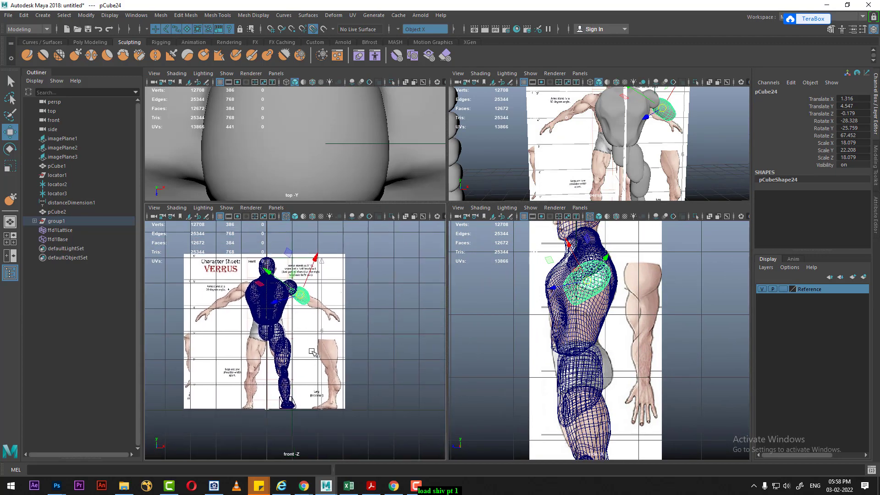
alt+middle_drag(617, 385, 609, 337)
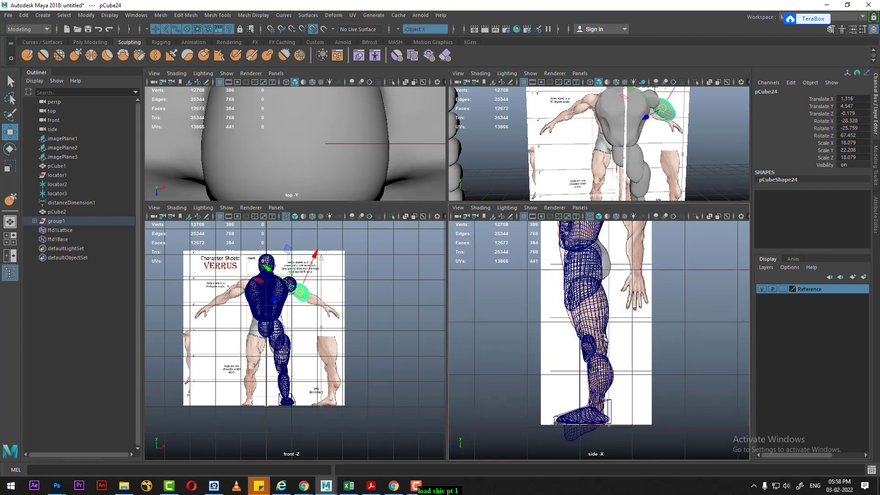
alt+middle_drag(672, 315, 661, 339)
scroll(655, 347, up, 2)
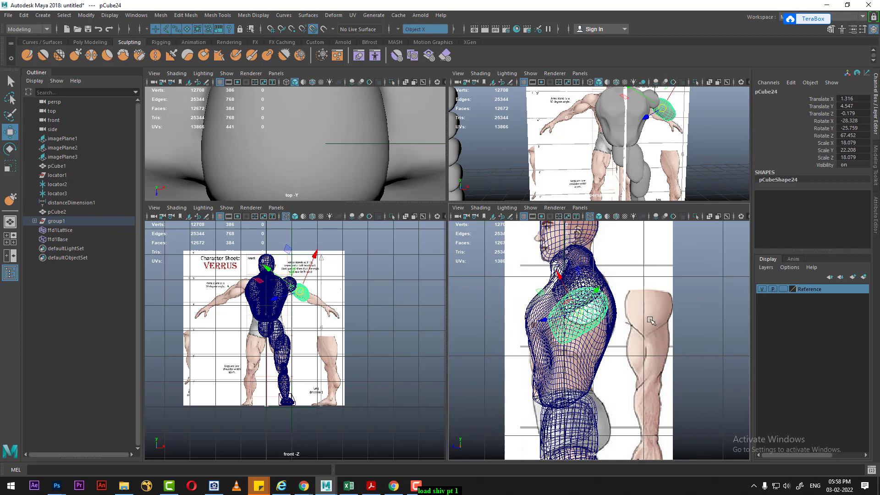
scroll(321, 321, up, 2)
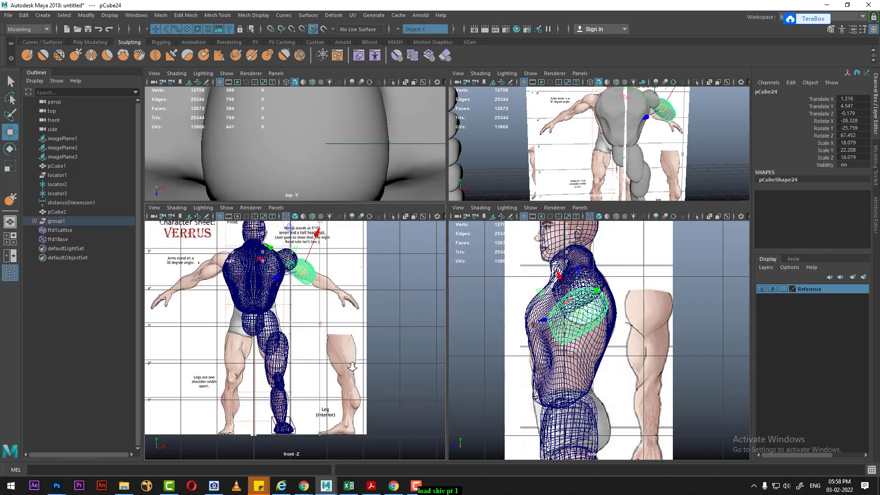
scroll(331, 339, up, 2)
scroll(337, 353, up, 3)
scroll(337, 353, up, 1)
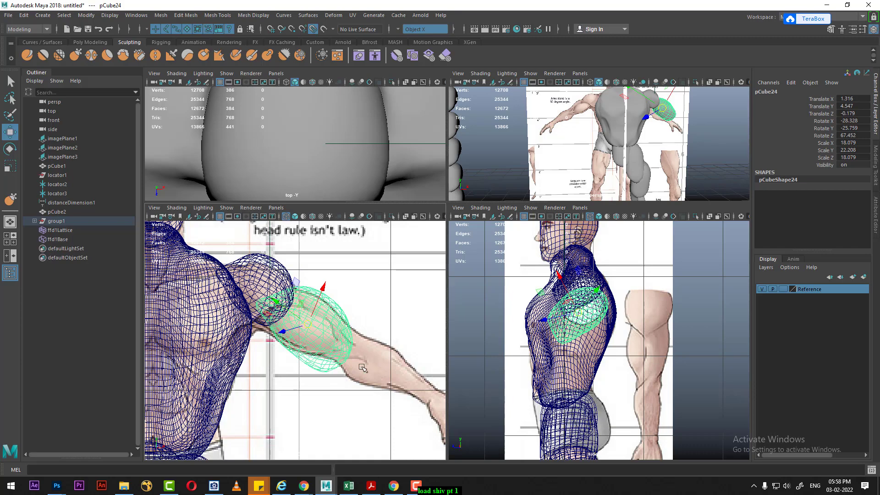
scroll(644, 348, down, 1)
scroll(644, 348, down, 1)
scroll(644, 349, down, 1)
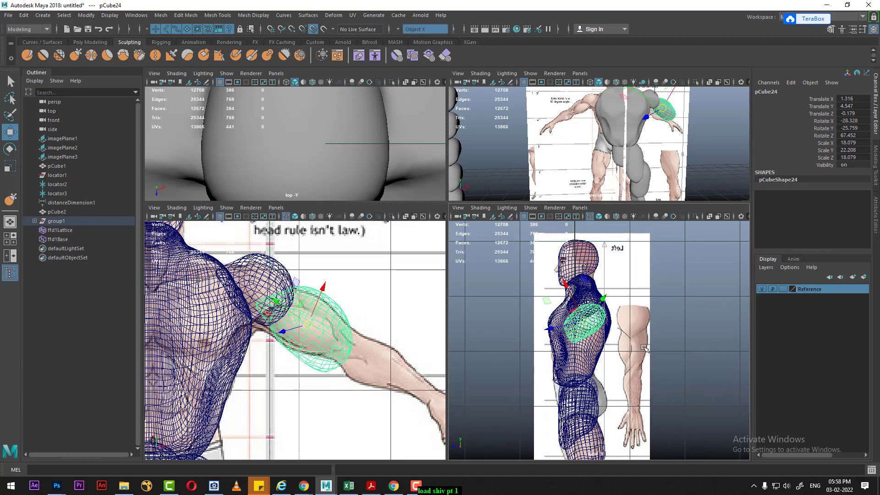
scroll(276, 306, down, 5)
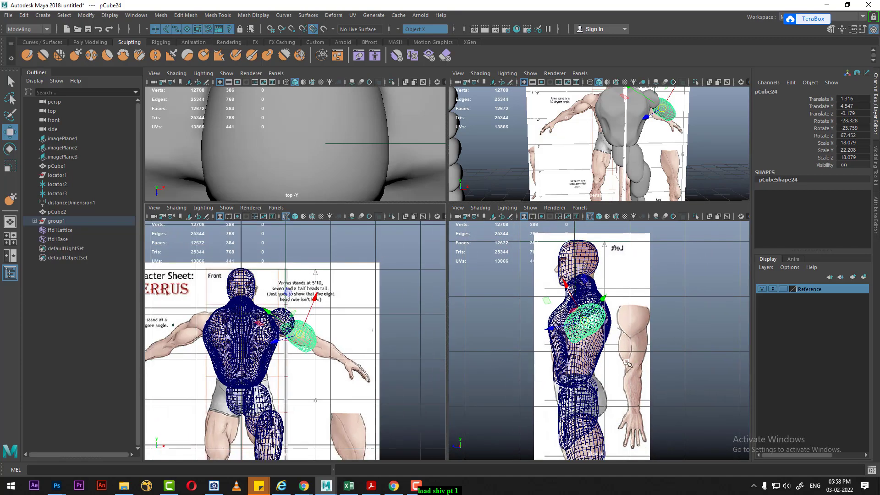
scroll(627, 362, down, 1)
scroll(648, 328, down, 1)
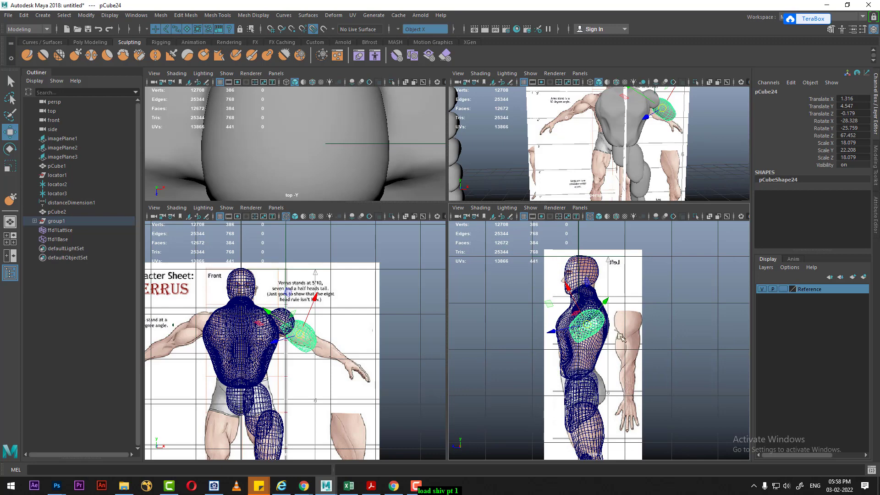
scroll(302, 359, up, 1)
scroll(301, 359, up, 1)
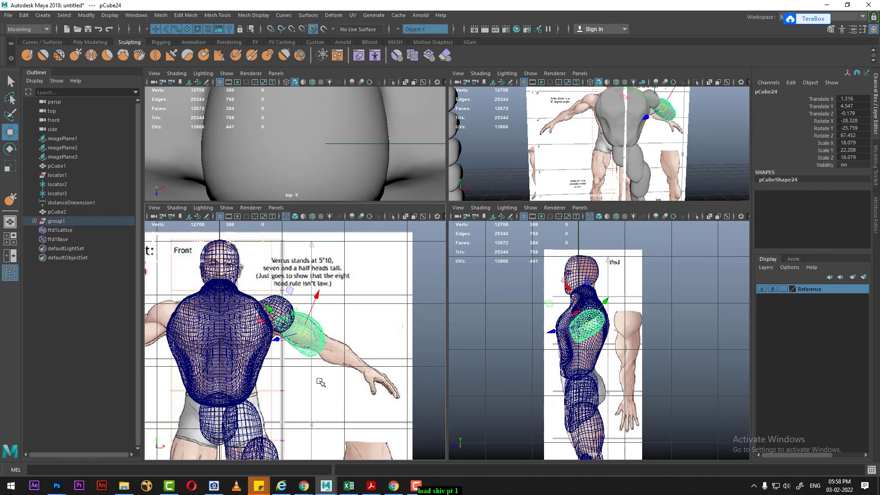
Scale pCube24 down to X 16.707, Y 22.669, Z 16.707 and check it in perspective.
key(r)
scroll(302, 330, up, 2)
drag(303, 329, 267, 305)
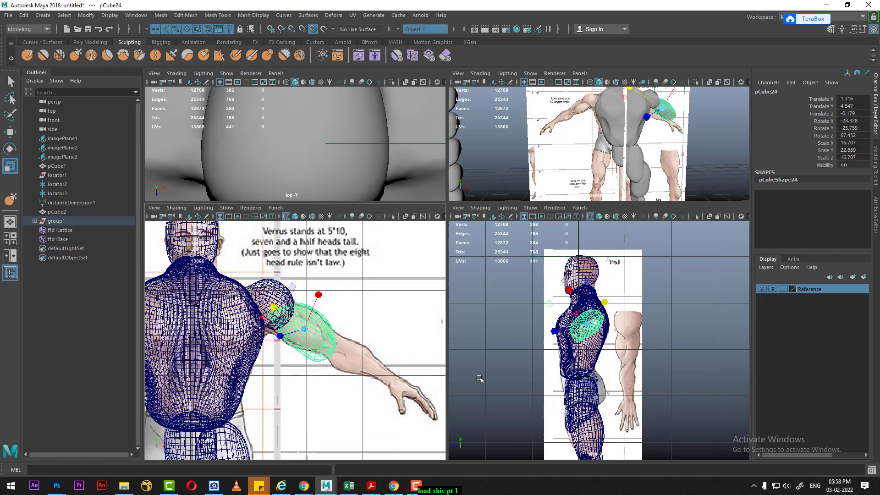
alt+drag(645, 197, 632, 192)
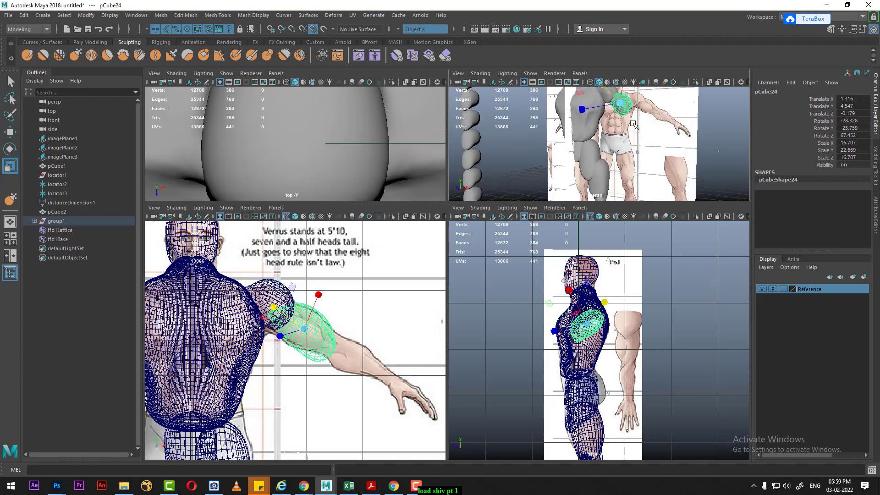
key(space)
alt+drag(596, 276, 583, 312)
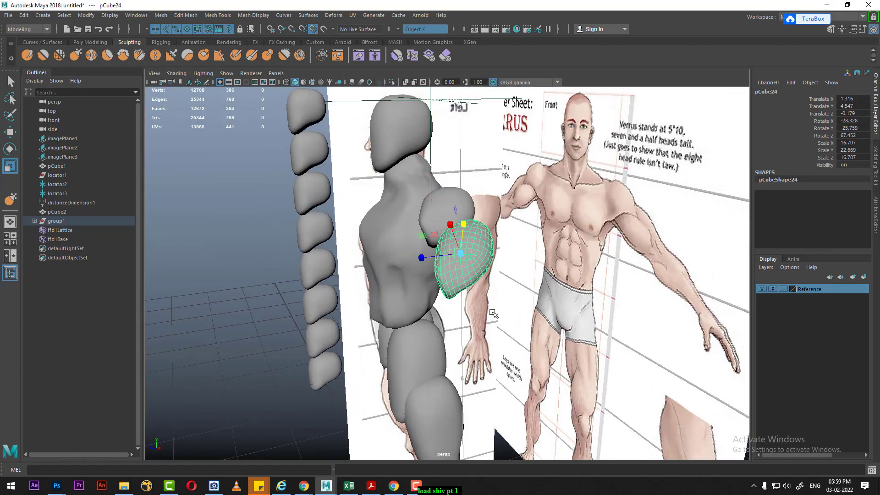
Tilt upper-arm blob pCube24 to Rotate Z 63.621 to match the reference arm.
key(e)
mouse_move(460, 274)
mouse_down()
mouse_move(465, 265)
mouse_move(521, 311)
mouse_move(563, 292)
mouse_move(426, 238)
mouse_move(543, 255)
mouse_up()
key(w)
With the Sculpt tool active, orbit around the arm and torso against both reference sheets.
click(32, 54)
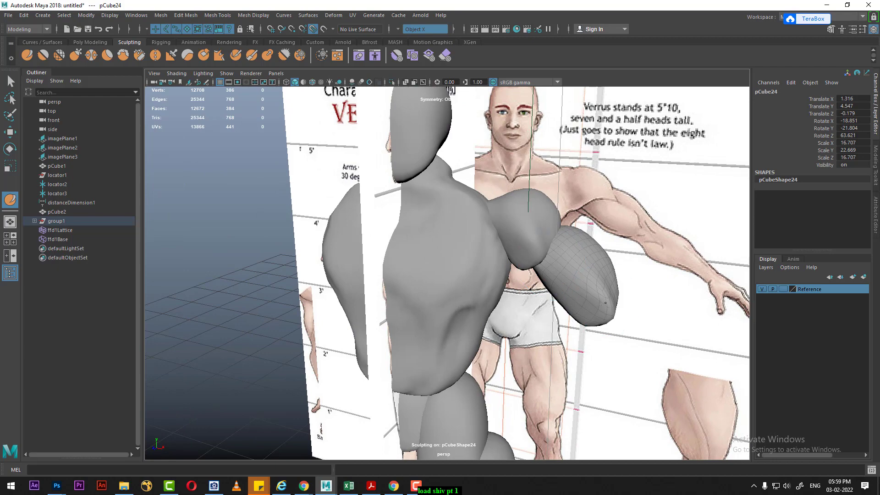
alt+drag(606, 308, 580, 304)
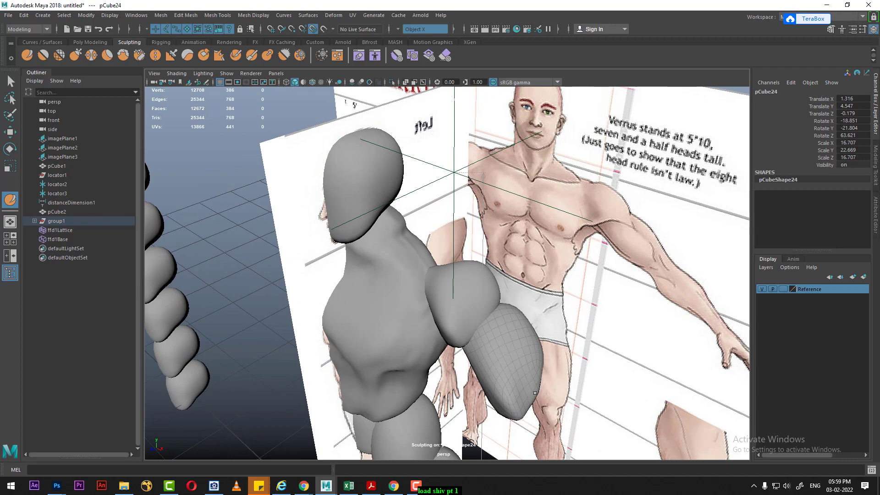
alt+drag(522, 389, 583, 337)
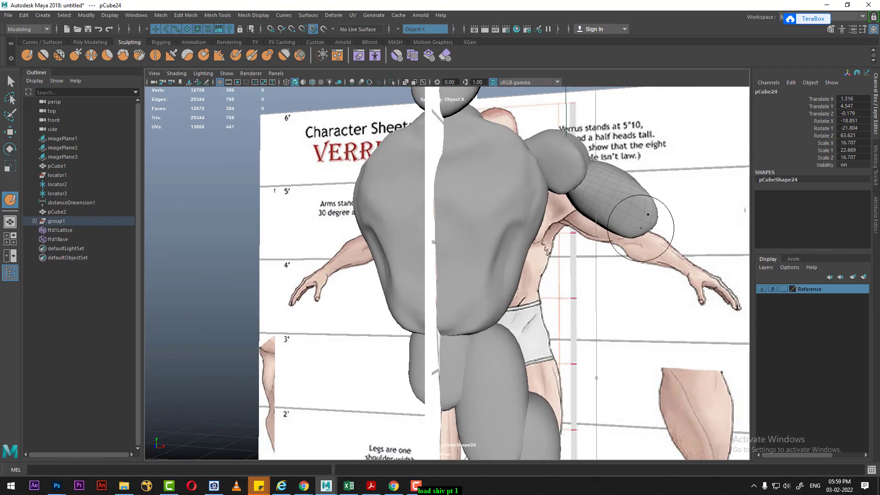
alt+drag(641, 229, 591, 250)
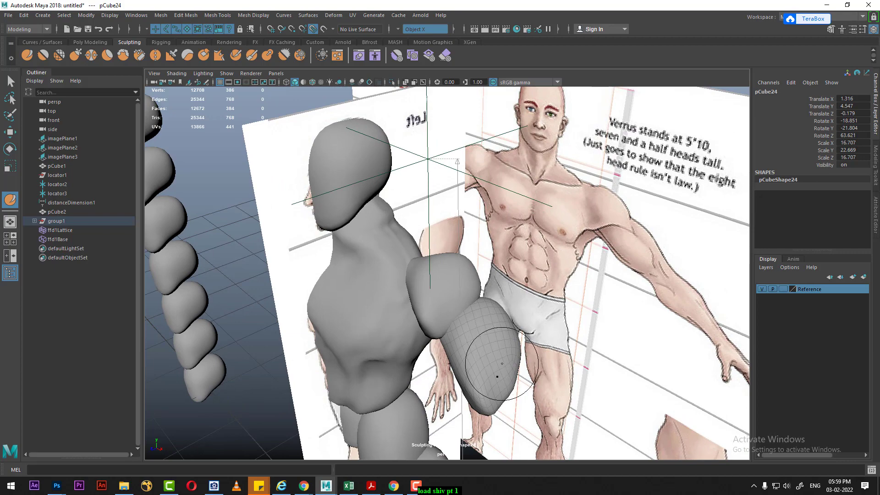
alt+drag(501, 370, 570, 246)
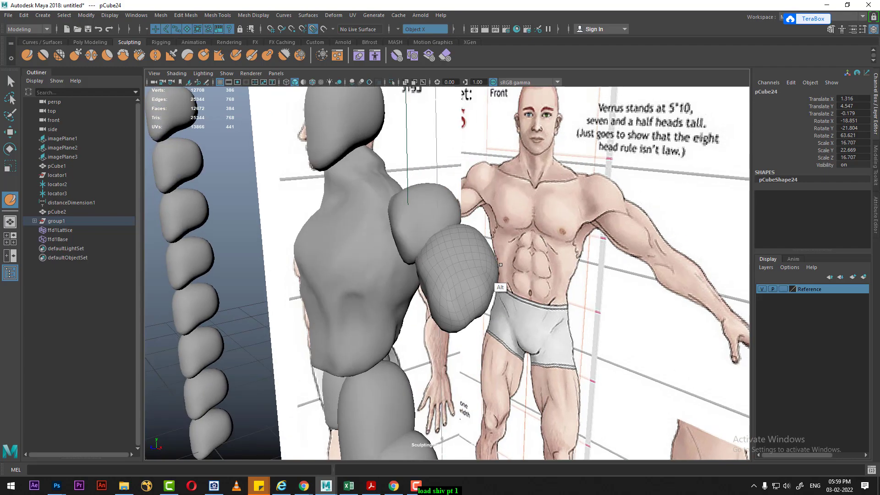
alt+drag(552, 267, 470, 317)
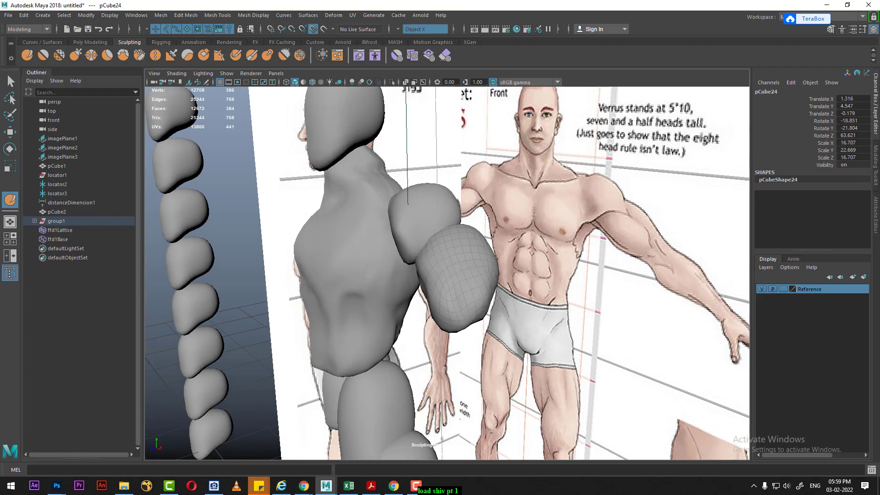
mouse_move(497, 277)
alt+mouse_down()
mouse_move(450, 301)
mouse_move(331, 298)
mouse_move(381, 292)
mouse_move(393, 330)
mouse_move(501, 330)
mouse_move(525, 296)
alt+mouse_up()
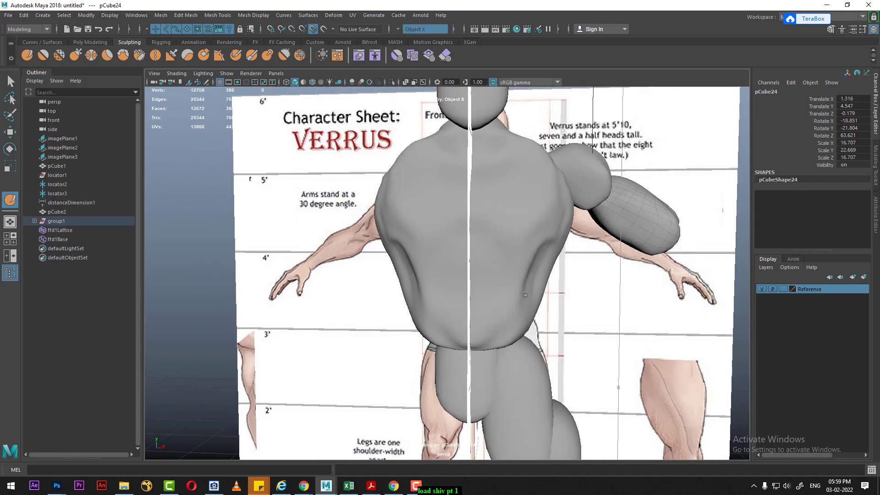
key(space)
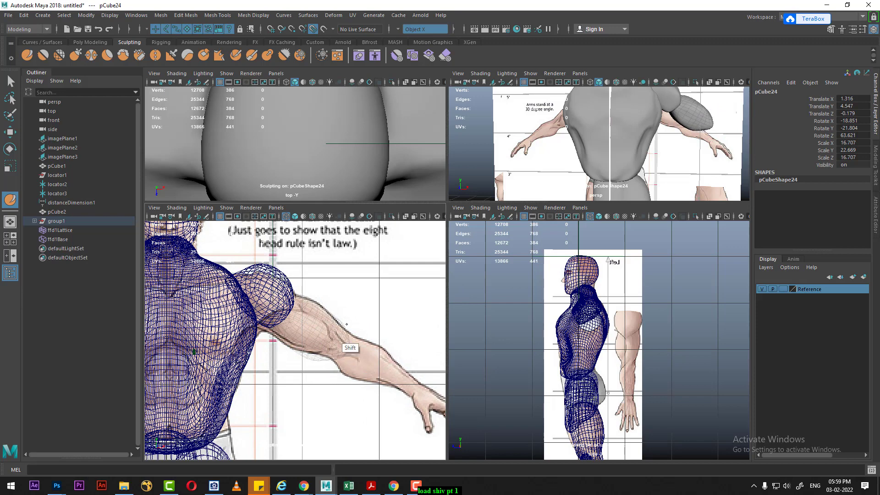
Duplicate pCube24 into pCube25, move it onto the forearm and rotate it to Z 68.372.
key(w)
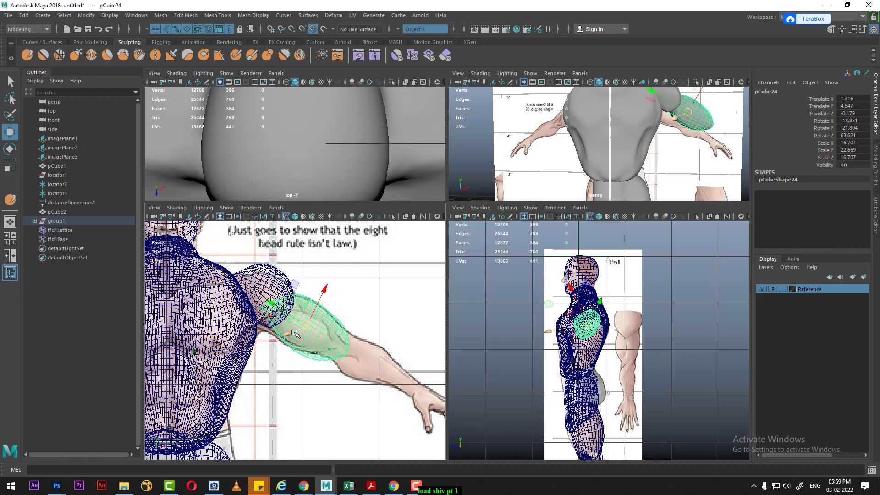
key(ctrl+d)
drag(274, 307, 334, 342)
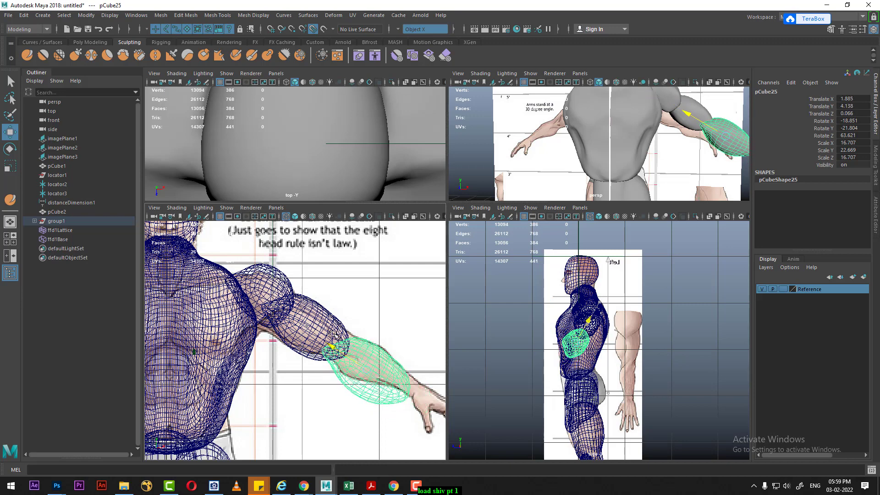
alt+middle_drag(334, 342, 294, 347)
mouse_move(607, 165)
alt+mouse_down()
mouse_move(615, 162)
mouse_move(596, 171)
alt+mouse_up()
key(e)
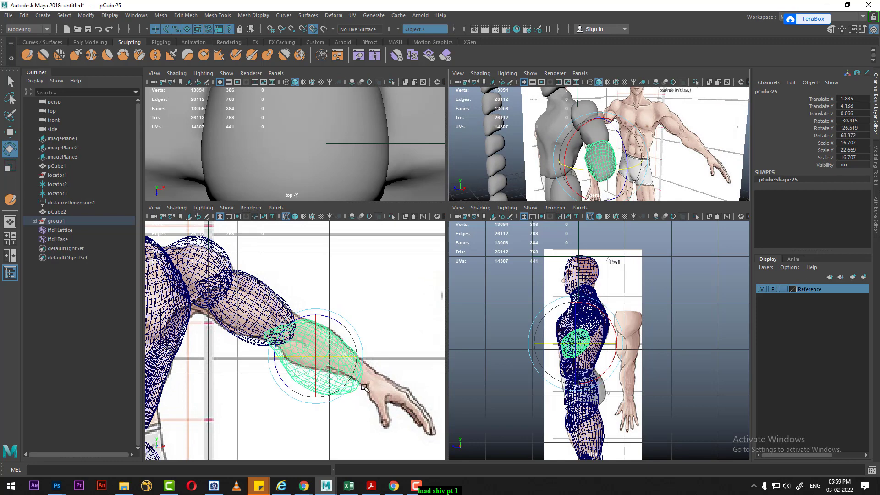
key(w)
Reselect forearm piece pCube25 in object mode and start smoothing it with a Sculpting brush.
scroll(351, 365, up, 2)
scroll(349, 363, up, 2)
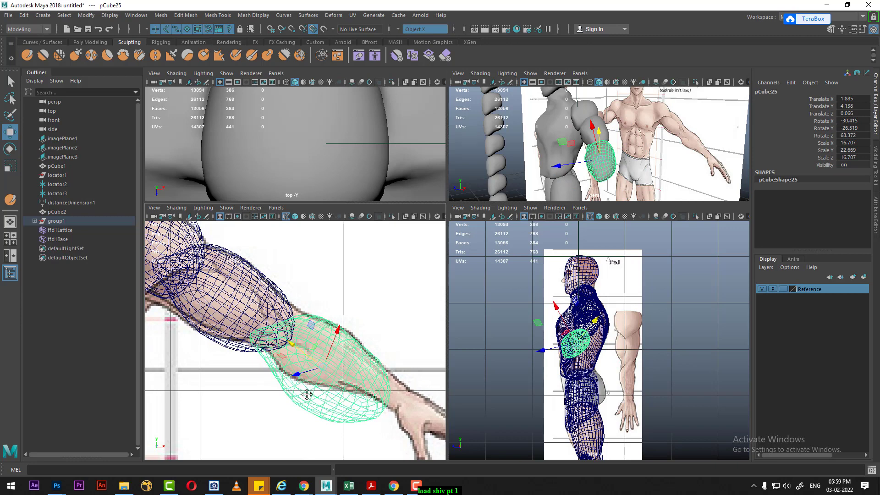
alt+middle_drag(307, 394, 358, 372)
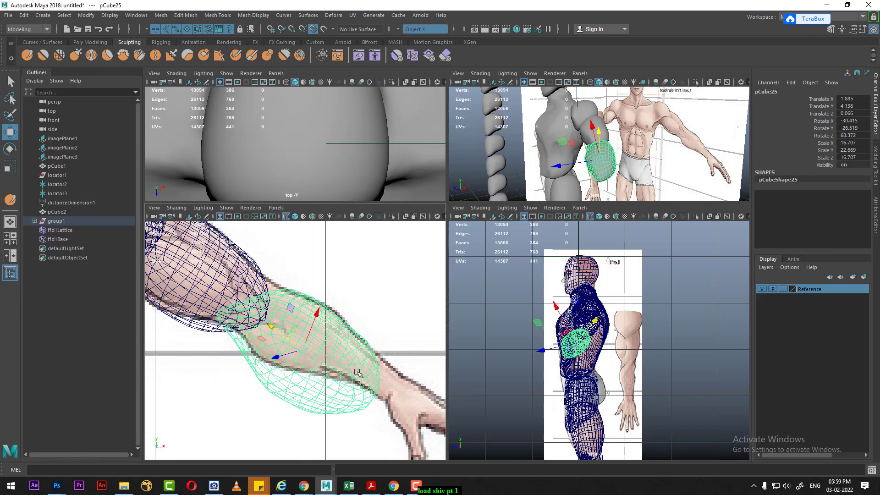
key(F8)
right_drag(296, 232, 366, 225)
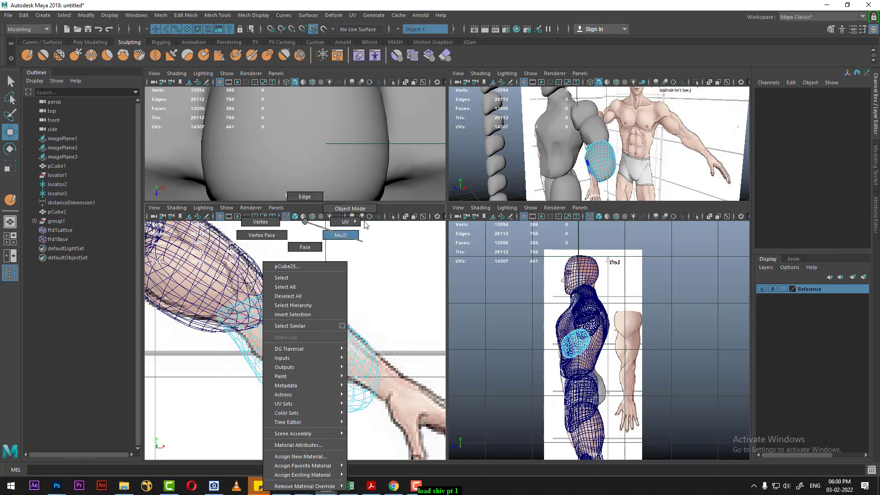
click(341, 350)
right_drag(341, 350, 337, 350)
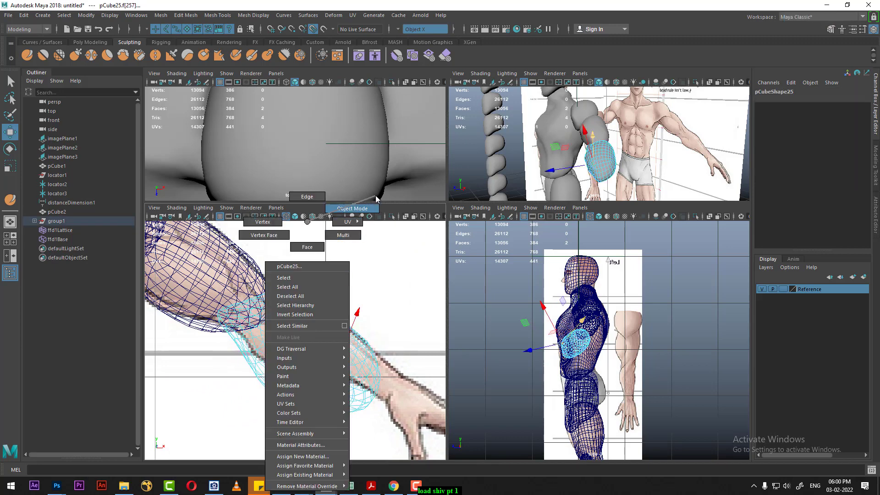
click(338, 350)
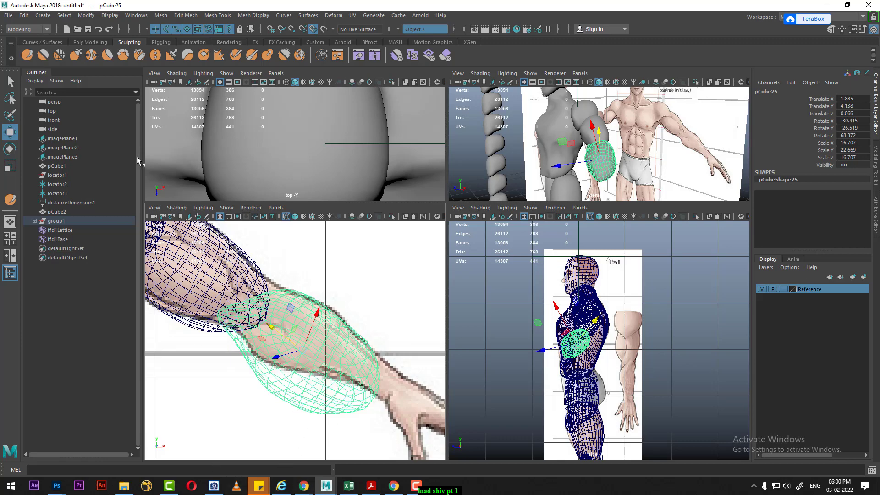
click(74, 56)
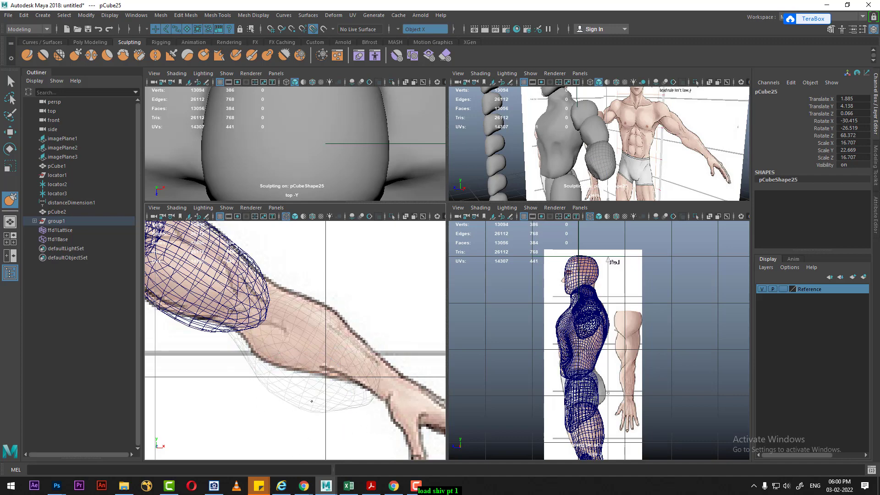
key(shift)
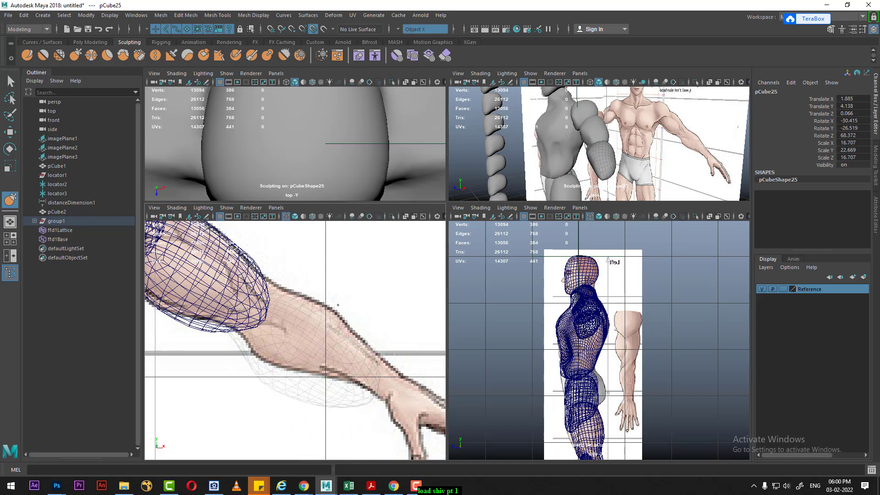
Finish smoothing the forearm, then select shoulder blob pCube23 with the Move tool.
key(shift)
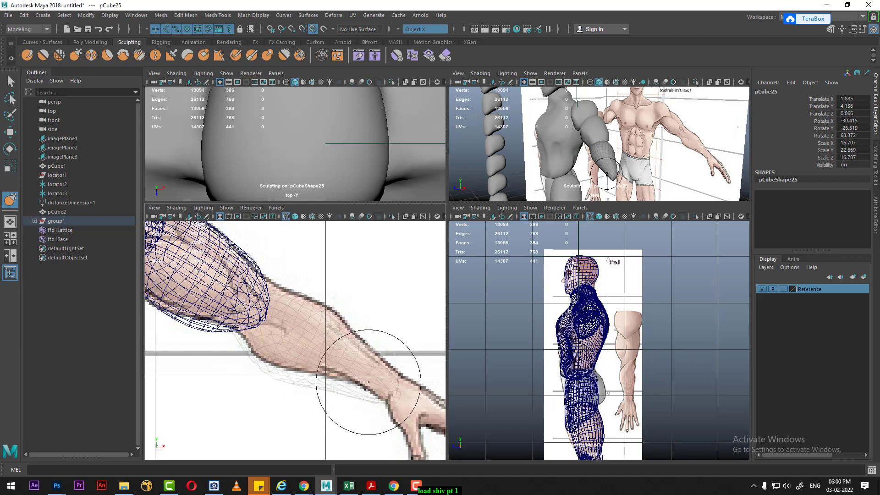
key(shift)
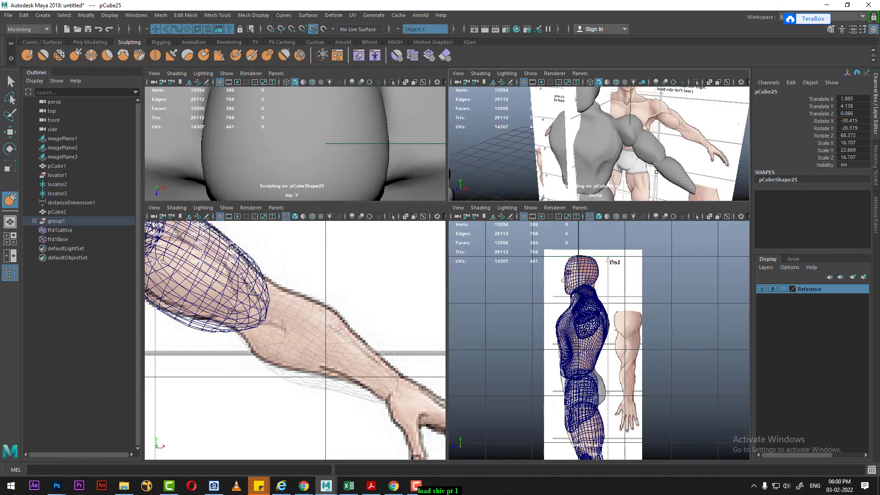
key(space)
mouse_move(415, 257)
alt+mouse_down()
mouse_move(445, 367)
mouse_move(529, 344)
mouse_move(518, 353)
alt+mouse_up()
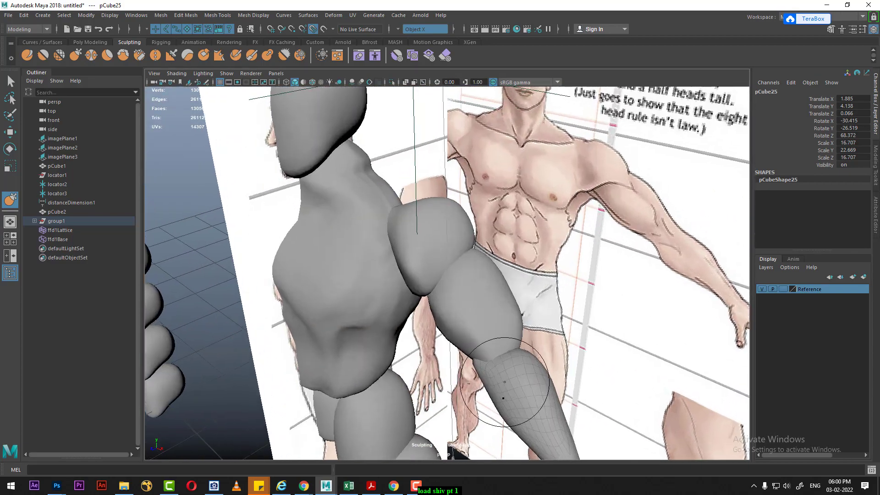
alt+middle_drag(519, 354, 510, 362)
key(w)
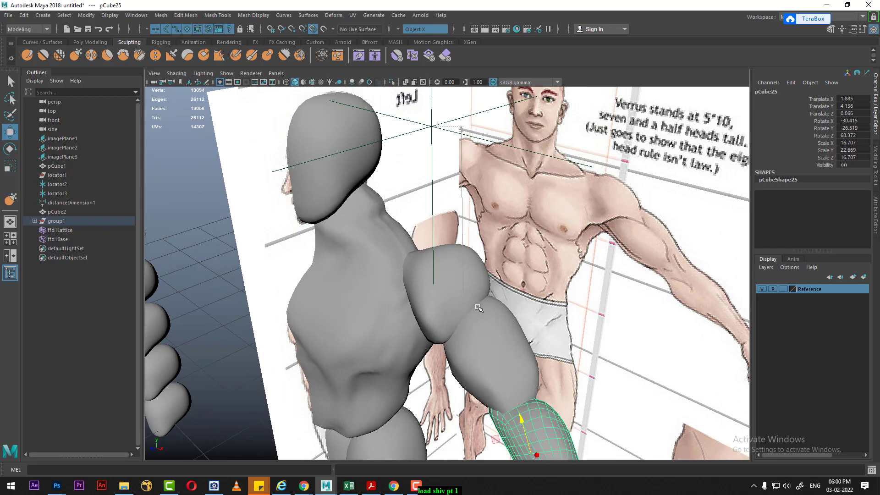
click(460, 289)
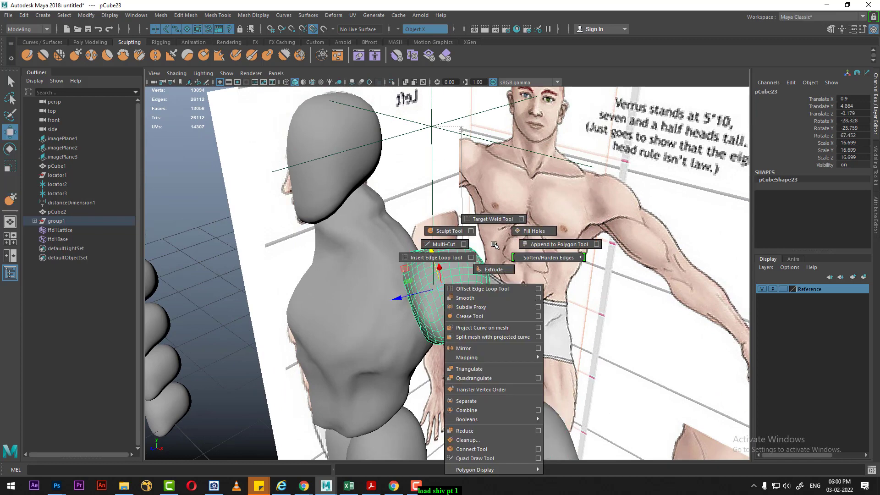
Sculpt shoulder blob pCube23 outward into a deltoid bulge and bring up the musculature anatomy chart.
shift+right_drag(494, 244, 449, 231)
alt+drag(452, 335, 453, 330)
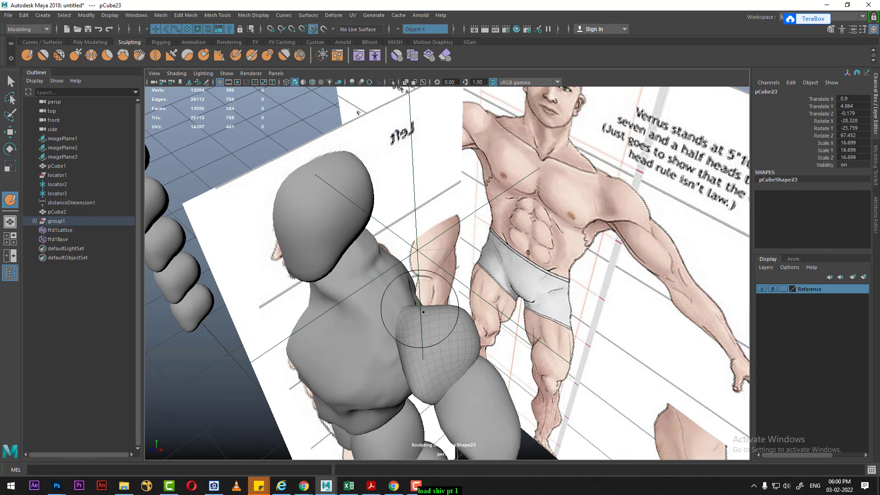
alt+drag(422, 314, 419, 320)
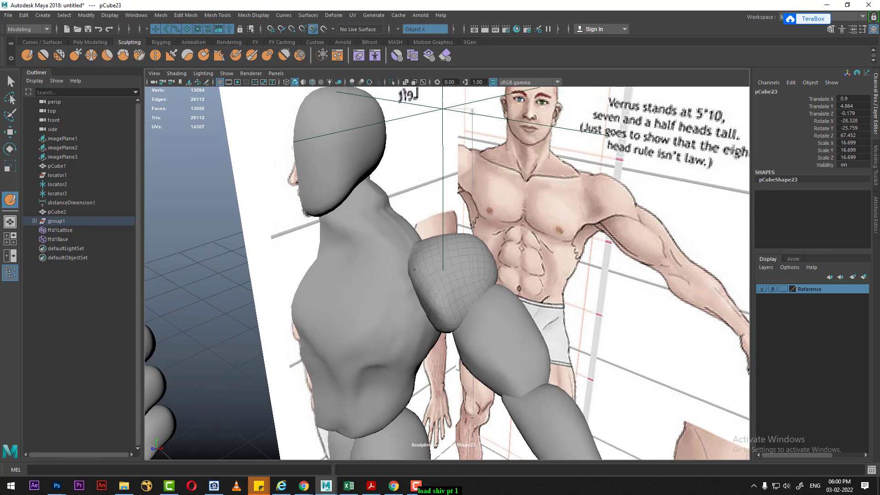
mouse_move(412, 294)
alt+mouse_down()
mouse_move(420, 312)
mouse_move(366, 297)
mouse_move(296, 243)
alt+mouse_up()
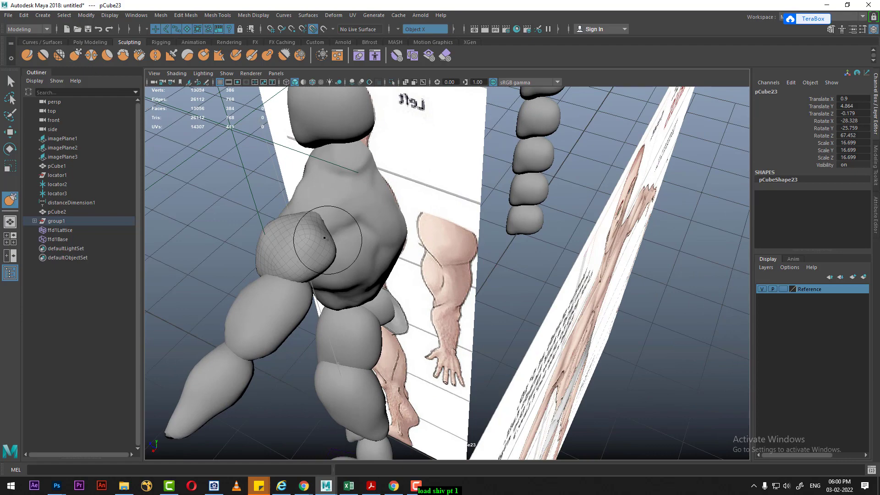
mouse_move(322, 212)
mouse_down()
mouse_move(336, 224)
mouse_move(292, 246)
mouse_move(509, 228)
mouse_move(574, 192)
mouse_up()
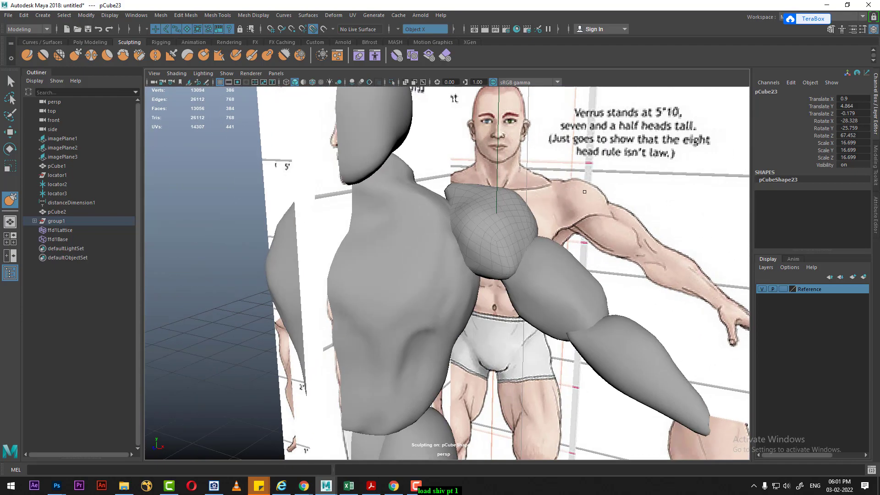
key(alt+Tab)
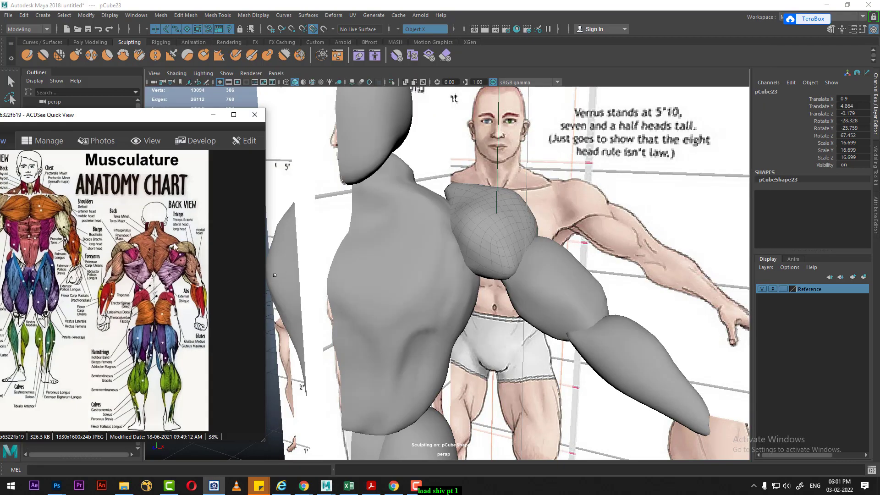
Reshape the shoulder edge near the neck, then hide the reference images to view the back.
alt+drag(552, 270, 568, 307)
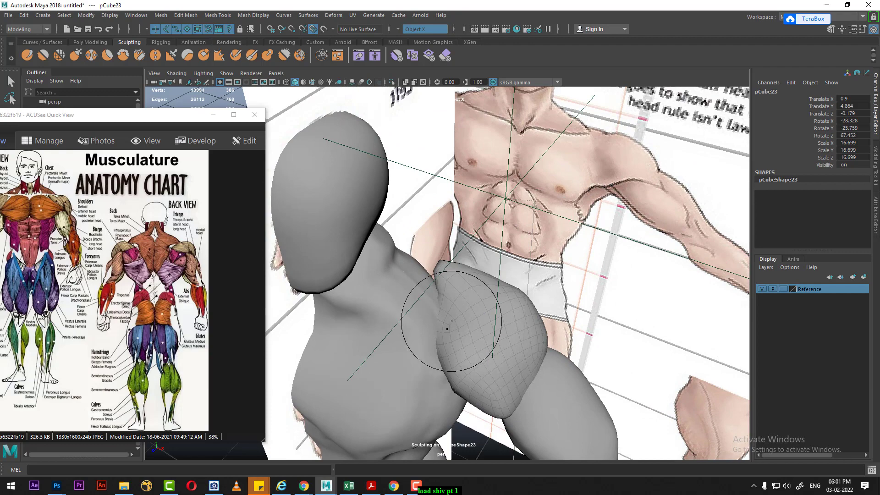
drag(454, 313, 434, 289)
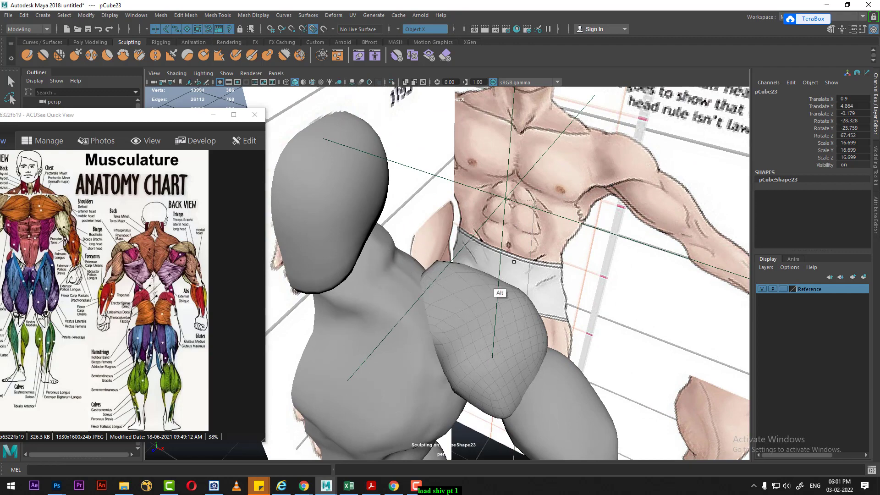
alt+drag(499, 291, 342, 184)
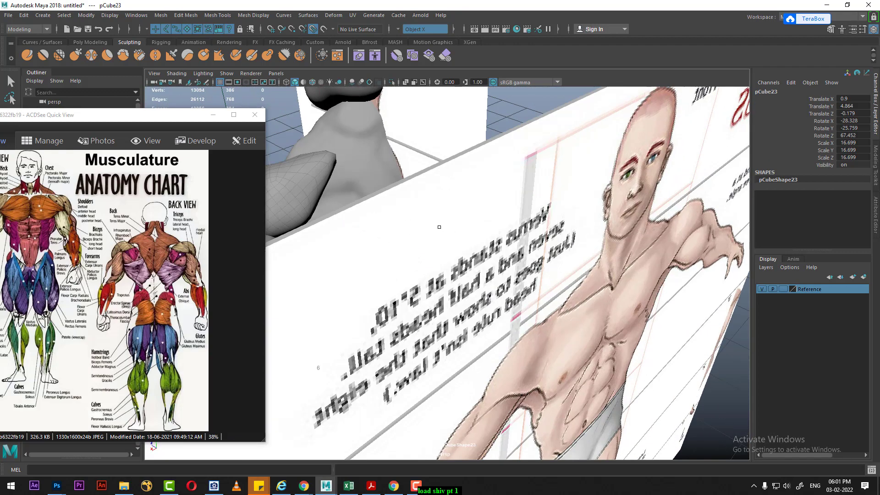
click(762, 289)
mouse_move(580, 317)
alt+mouse_down()
mouse_move(554, 353)
mouse_move(533, 340)
alt+mouse_up()
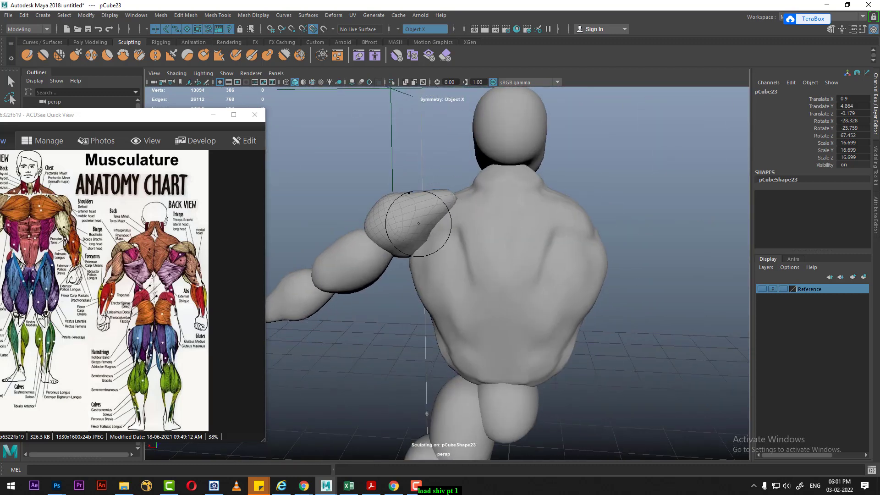
mouse_move(380, 317)
alt+mouse_down()
mouse_move(393, 309)
mouse_move(309, 271)
alt+mouse_up()
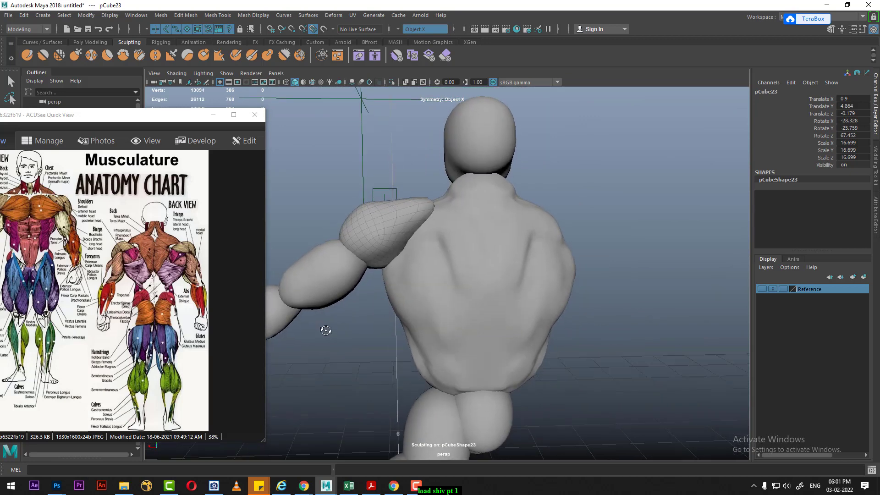
mouse_move(325, 328)
alt+mouse_down()
mouse_move(433, 324)
mouse_move(515, 334)
alt+mouse_up()
scroll(515, 334, up, 3)
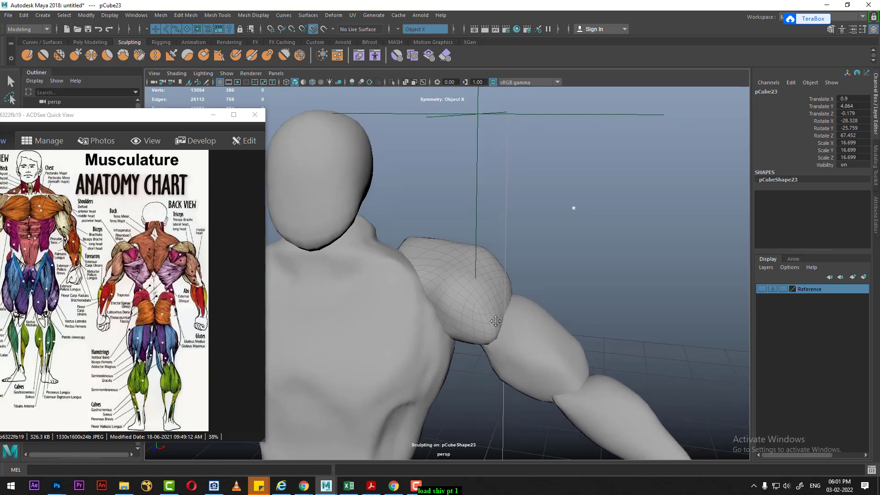
scroll(515, 334, up, 4)
Exit sculpting, clear the selection, and select the thigh blob from the front.
key(w)
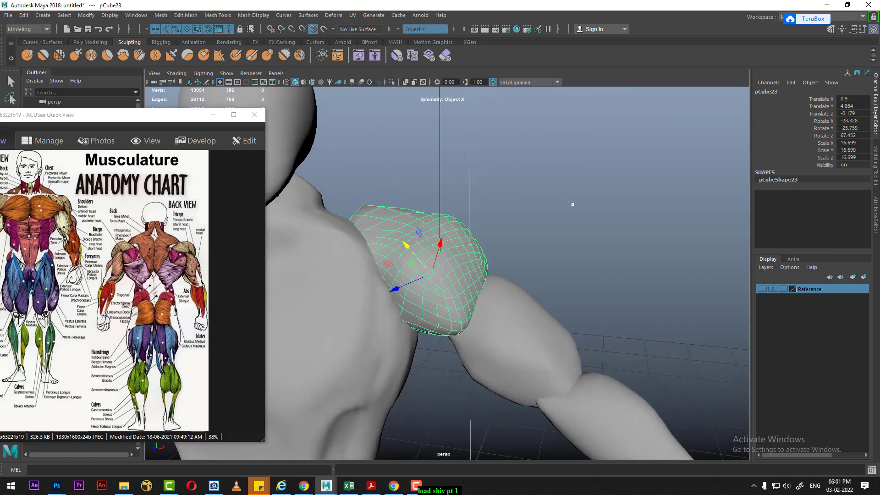
scroll(544, 321, down, 3)
scroll(508, 303, down, 3)
scroll(507, 328, down, 3)
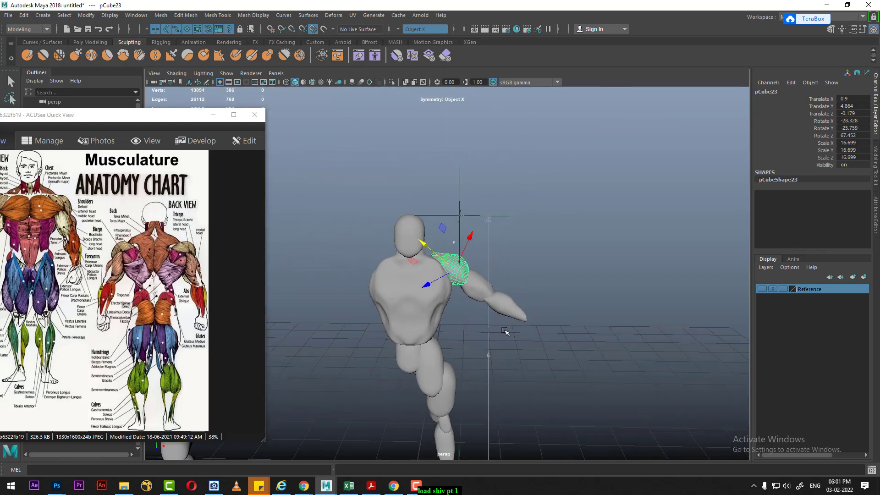
click(380, 247)
mouse_move(479, 373)
alt+mouse_down()
mouse_move(486, 327)
mouse_move(448, 360)
alt+mouse_up()
click(446, 314)
scroll(357, 335, up, 3)
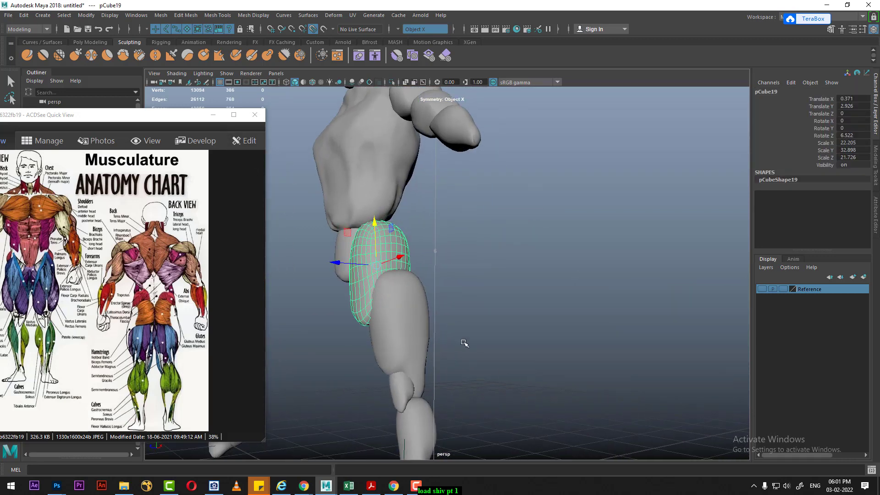
Switch the viewport to the front view framing the torso and legs.
alt+drag(464, 343, 469, 351)
scroll(470, 351, up, 2)
key(space)
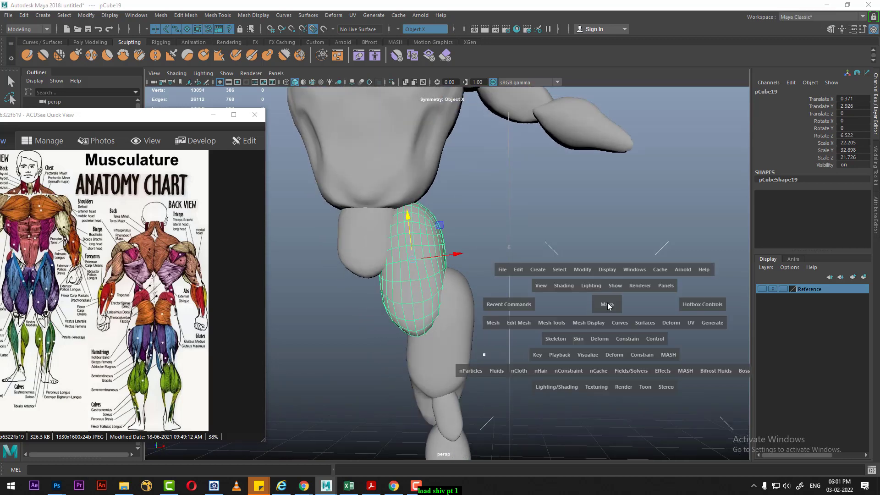
drag(608, 308, 610, 328)
scroll(568, 324, down, 2)
scroll(459, 302, down, 2)
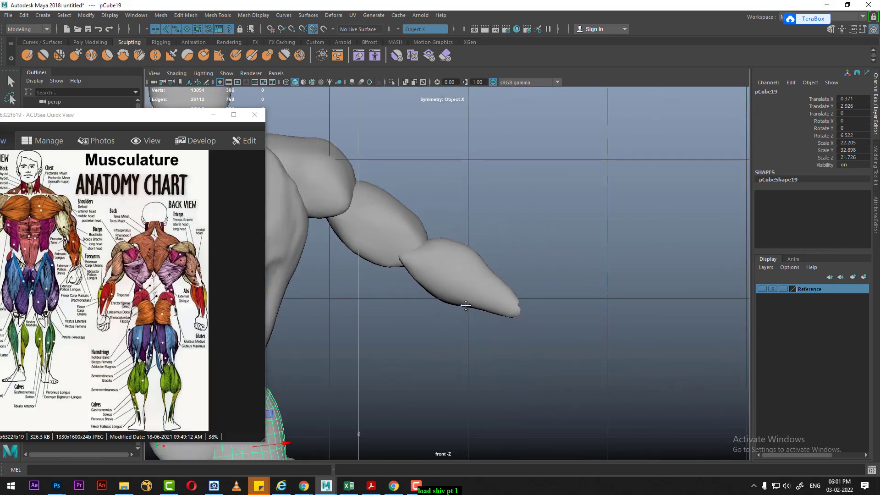
alt+middle_drag(460, 302, 564, 259)
With references shown, widen crotch blob pCube17 to Scale X 47.555 across both hips.
click(762, 289)
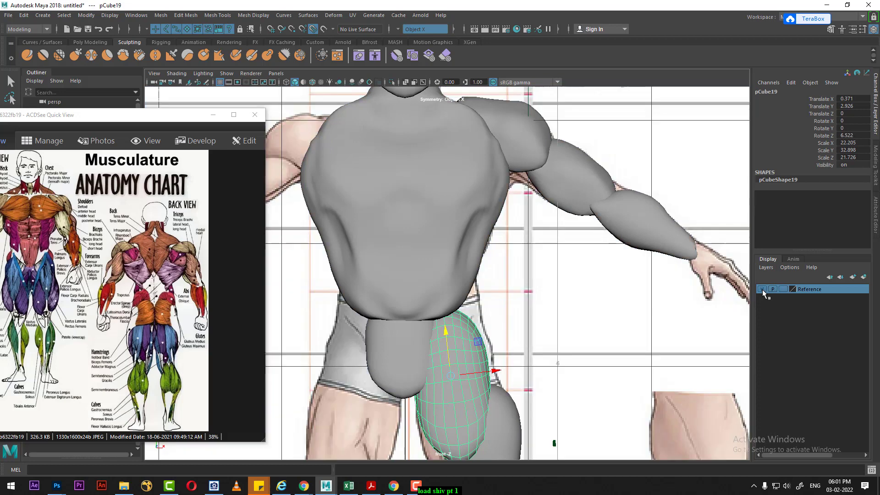
click(423, 363)
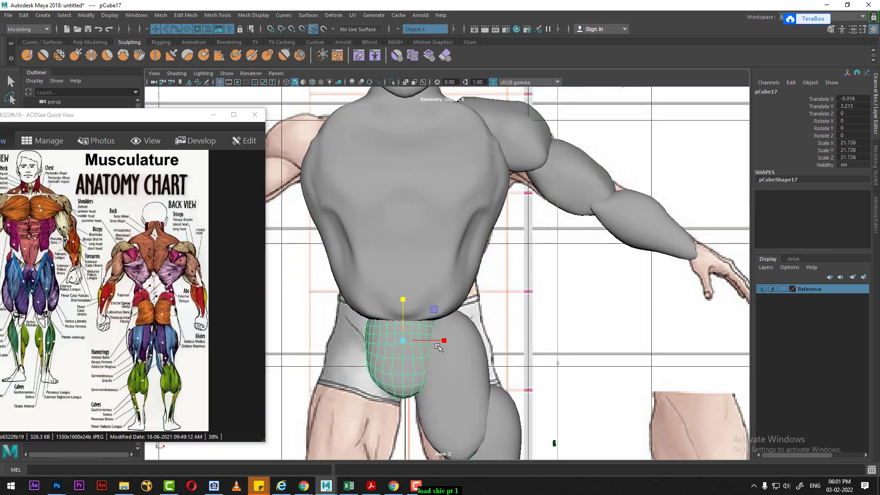
drag(443, 341, 491, 340)
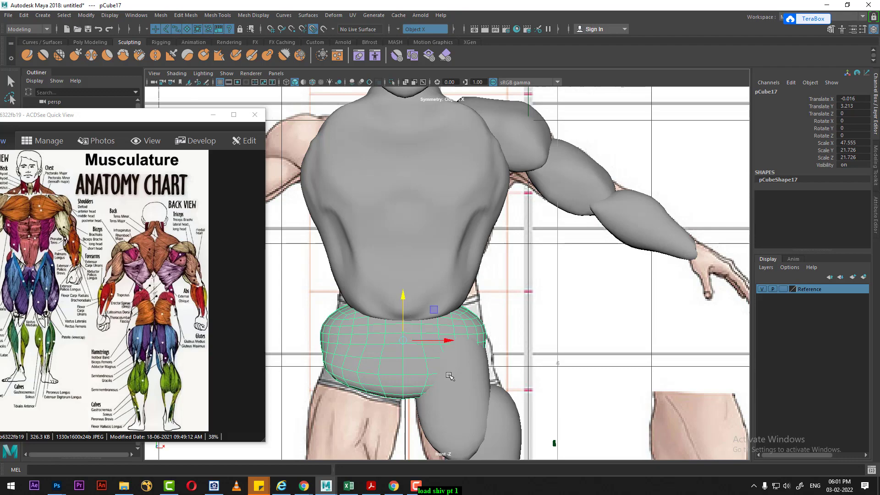
key(space)
scroll(628, 446, up, 3)
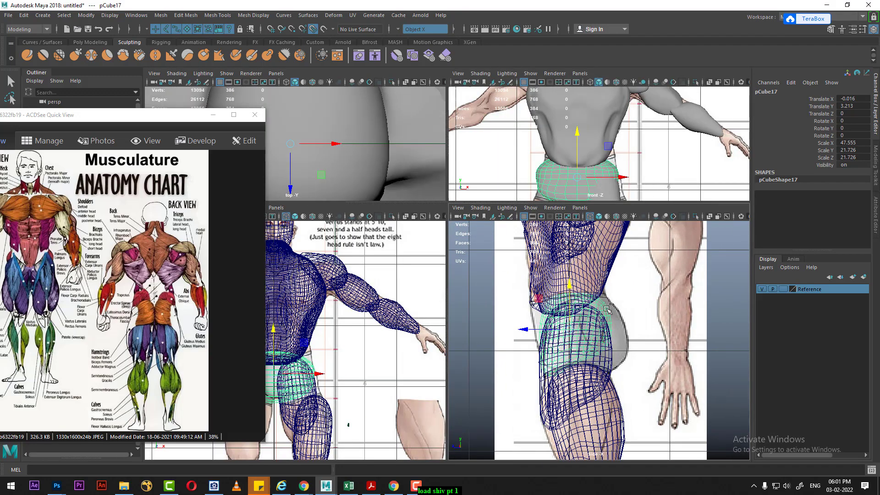
Duplicate the crotch blob and move the copy back toward the buttocks.
key(ctrl+d)
drag(534, 327, 563, 327)
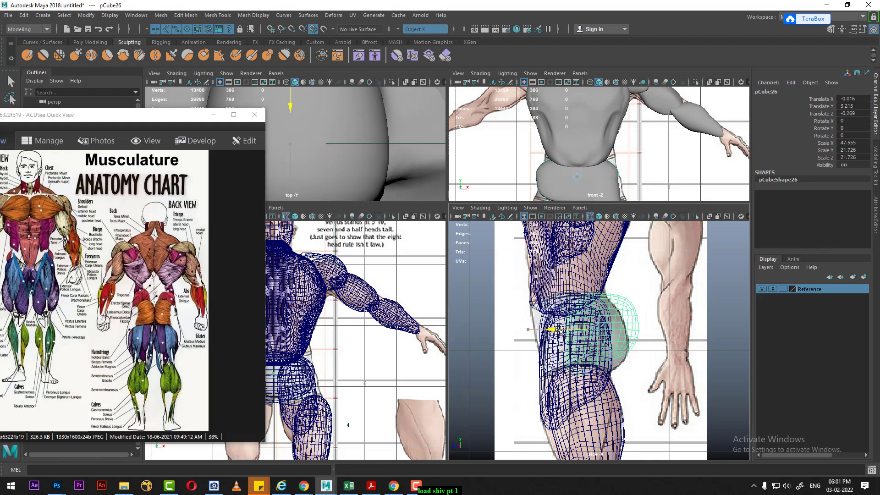
key(space)
drag(658, 157, 614, 178)
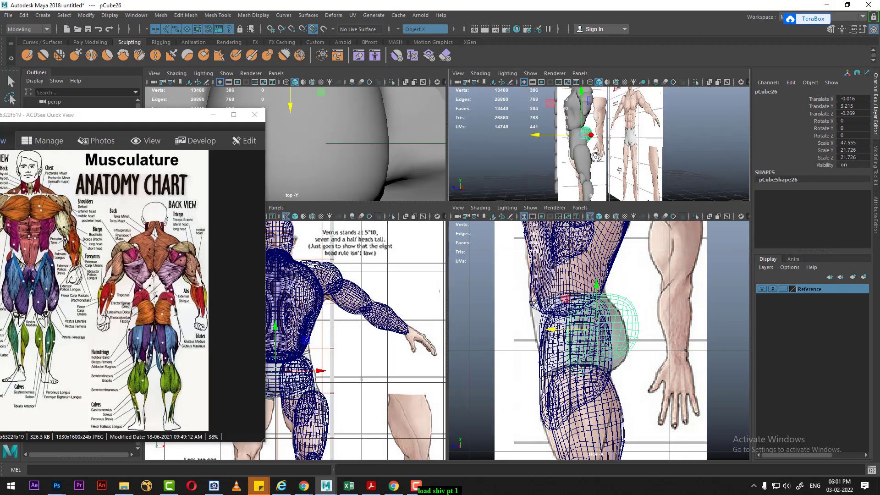
click(762, 290)
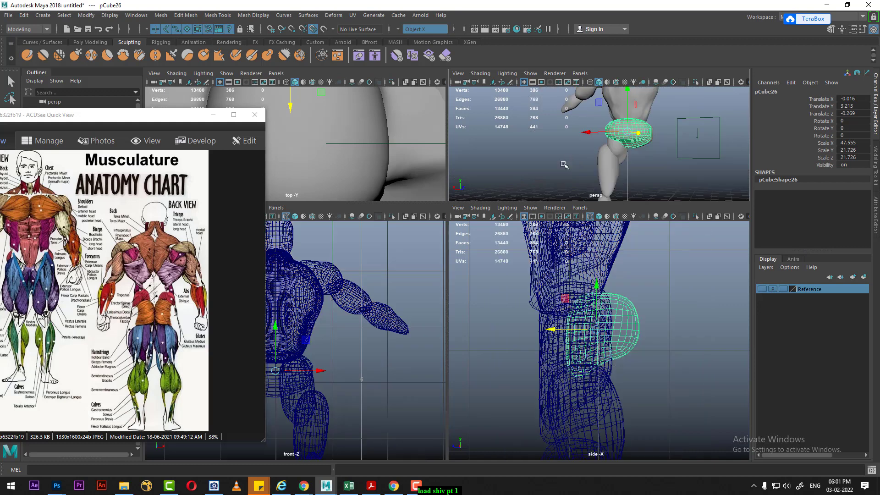
alt+drag(651, 138, 608, 204)
Narrow the copy and position it down onto one buttock against the reference.
key(r)
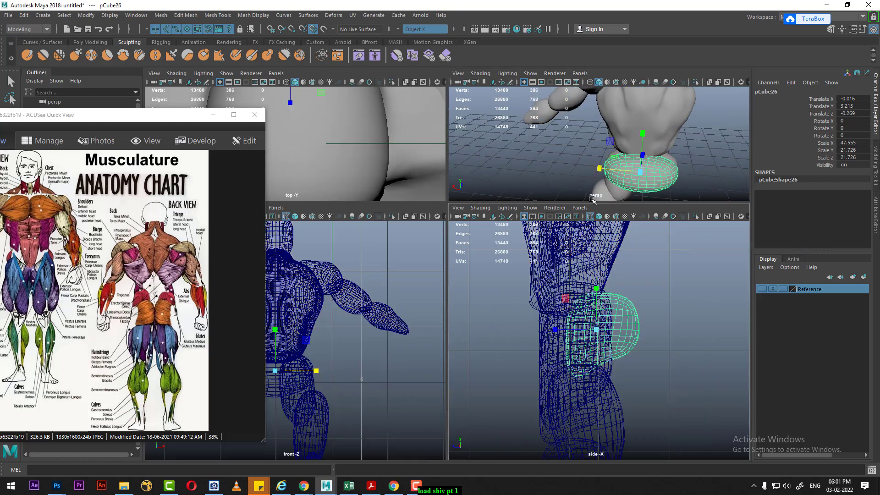
mouse_move(600, 168)
mouse_down()
mouse_move(615, 171)
mouse_move(605, 169)
mouse_up()
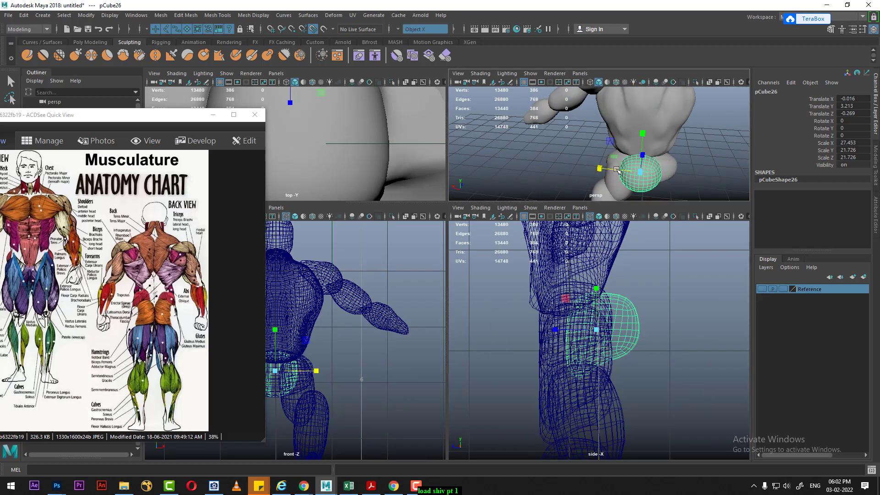
key(w)
drag(602, 333, 592, 339)
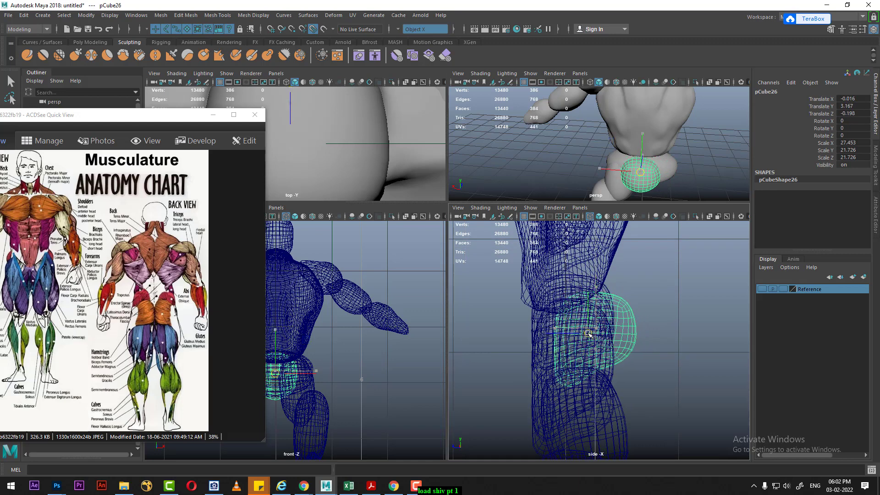
mouse_move(606, 168)
mouse_down()
mouse_move(593, 170)
mouse_move(707, 151)
mouse_up()
alt+right_drag(486, 399, 670, 339)
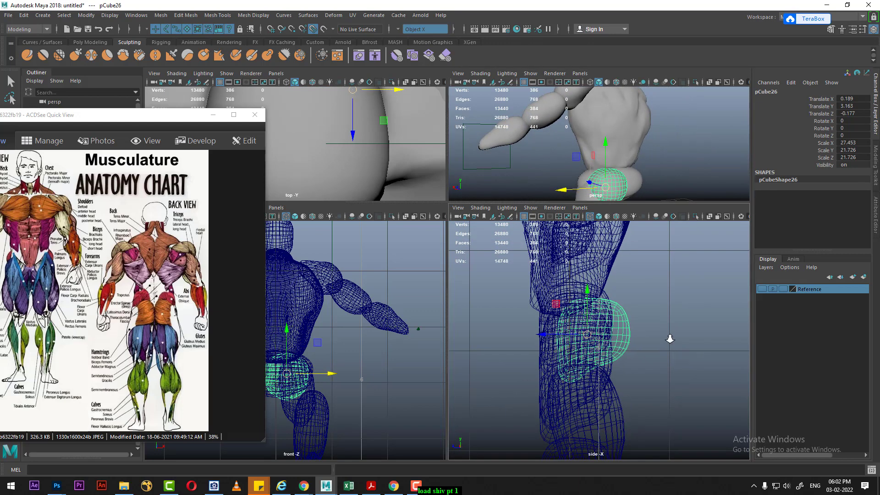
click(762, 290)
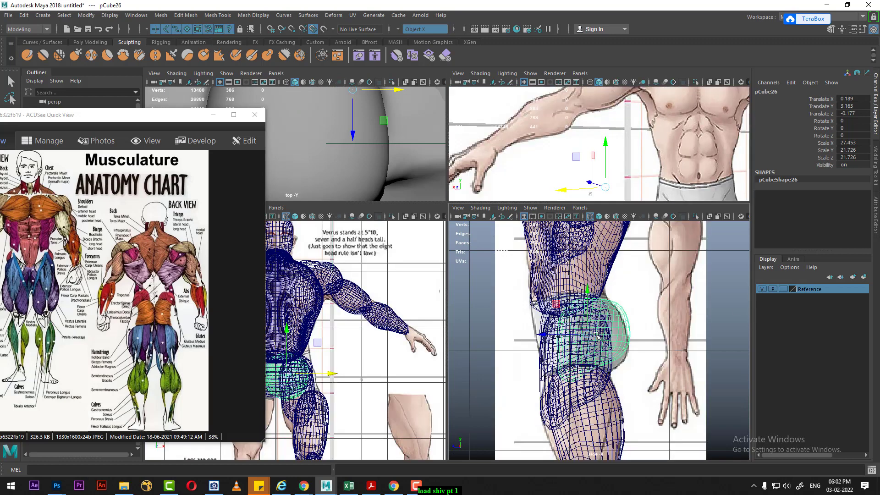
drag(592, 296, 588, 298)
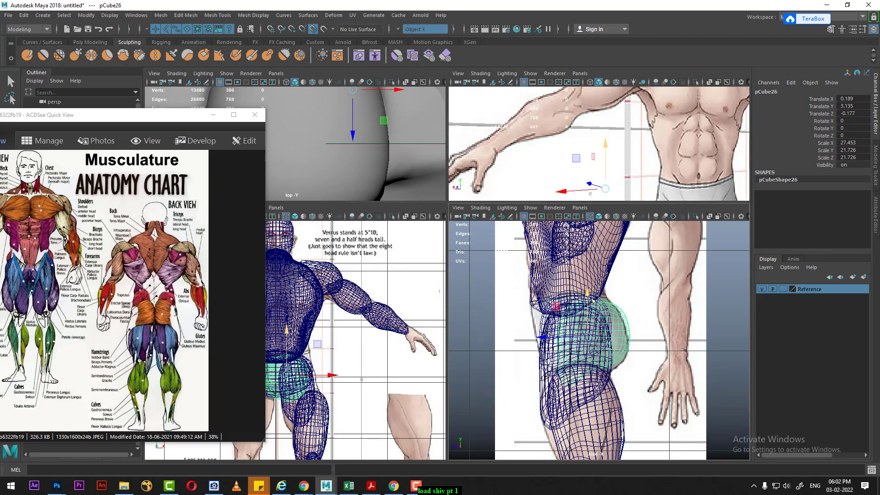
Zoom in on glute blob pCube26, then duplicate it as pCube27 at Translate X -0.335.
click(75, 55)
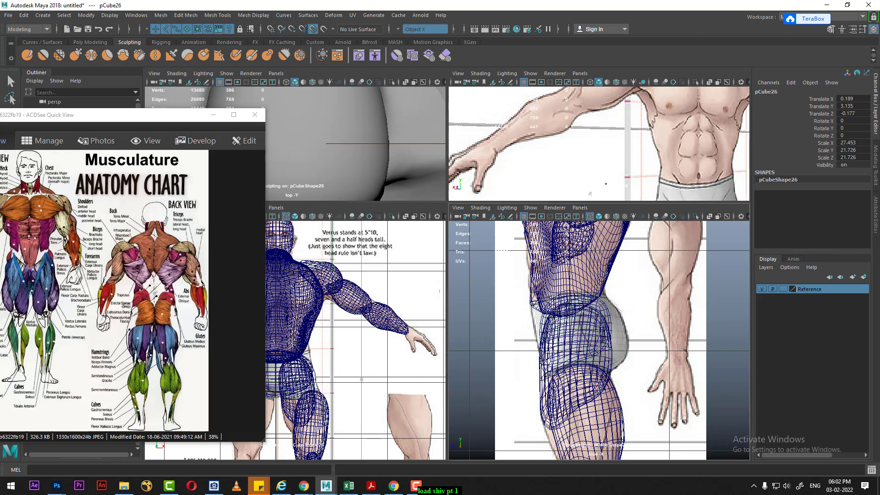
scroll(617, 139, down, 2)
key(w)
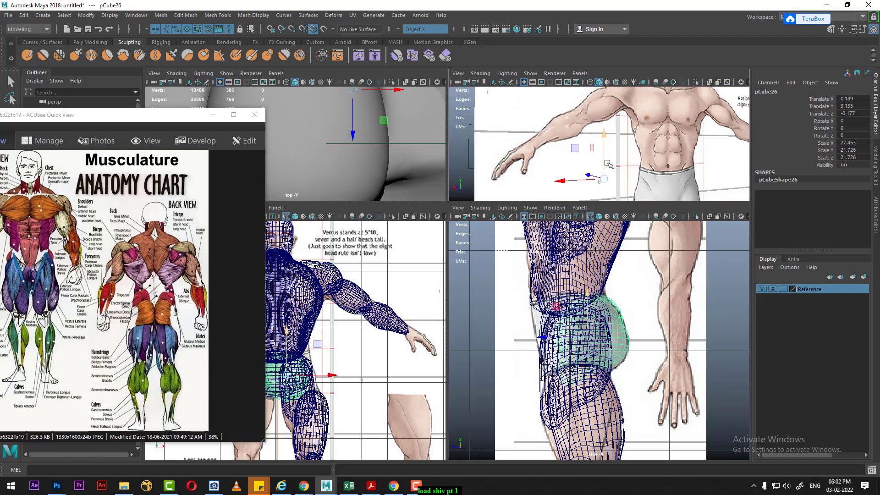
mouse_move(617, 139)
alt+mouse_down()
mouse_move(547, 187)
mouse_move(676, 174)
mouse_move(621, 181)
mouse_move(660, 146)
alt+mouse_up()
click(762, 290)
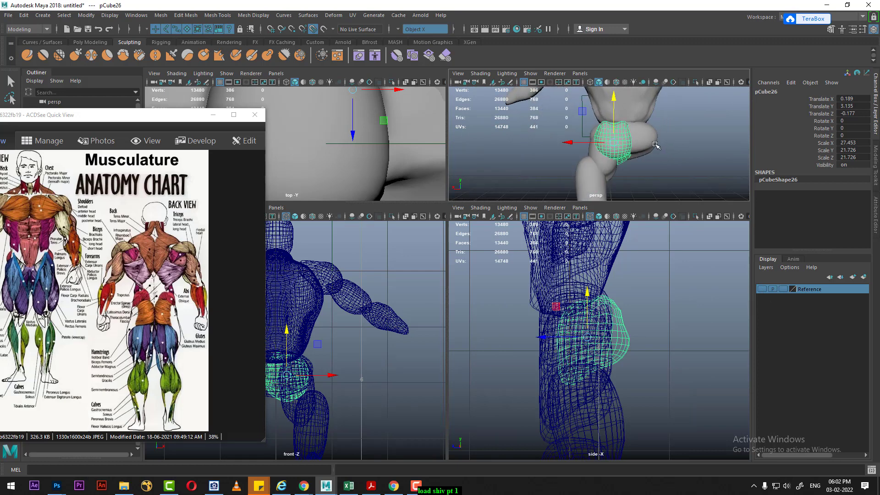
key(space)
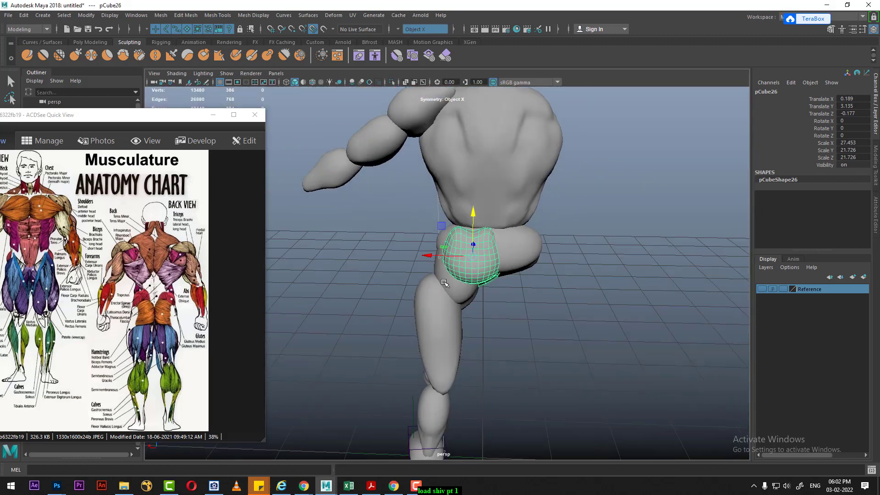
alt+right_drag(499, 273, 507, 285)
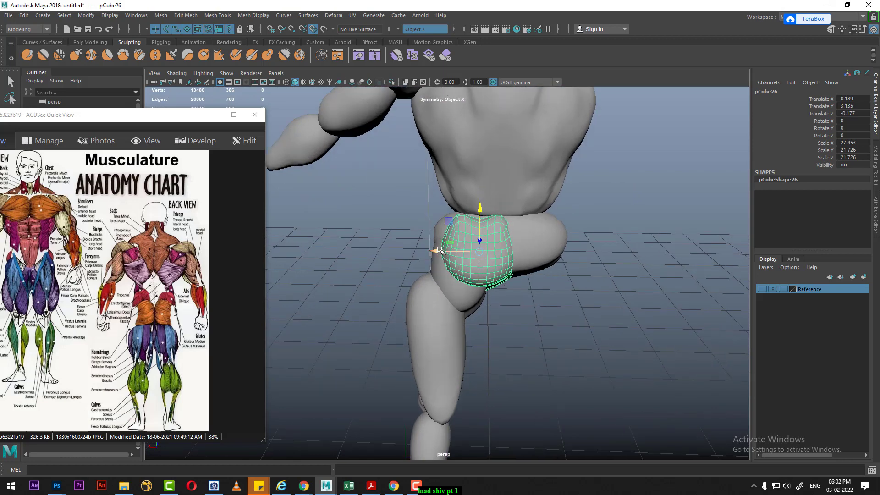
key(ctrl+d)
mouse_move(437, 249)
mouse_down()
mouse_move(518, 259)
mouse_move(476, 246)
mouse_up()
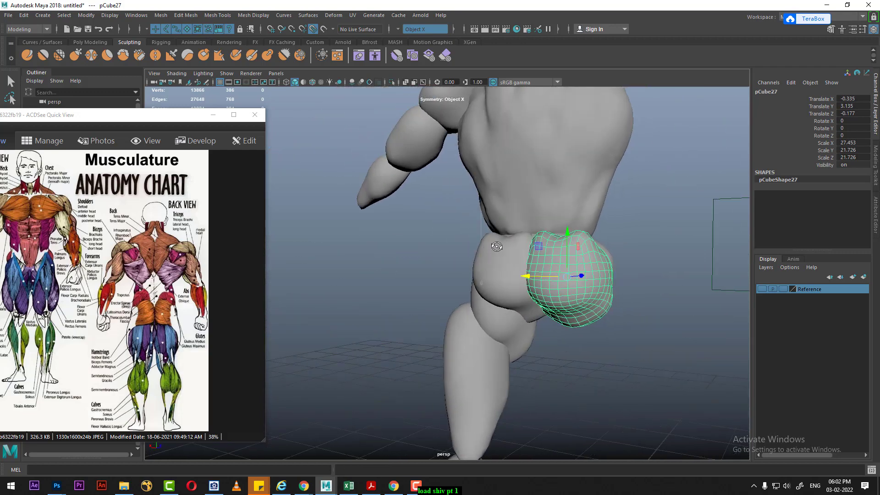
Select both glute blobs, frame them, nudge them sideways and narrow them along X.
shift+click(475, 272)
key(space)
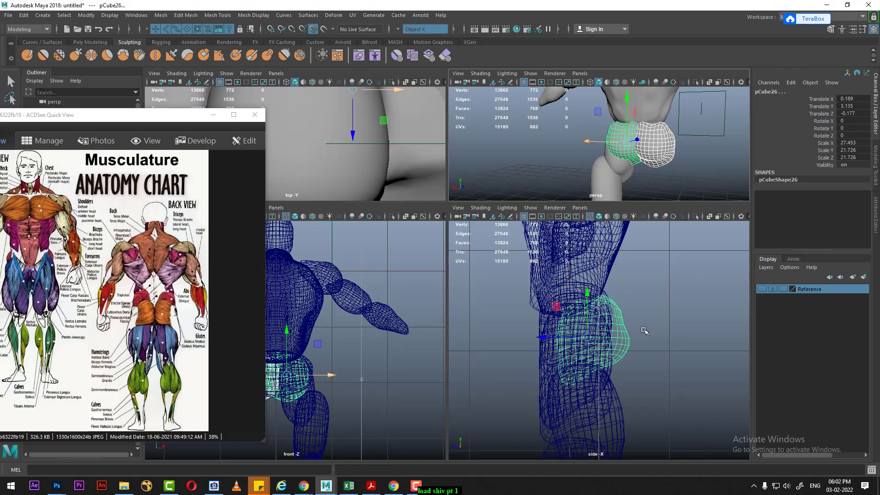
key(f)
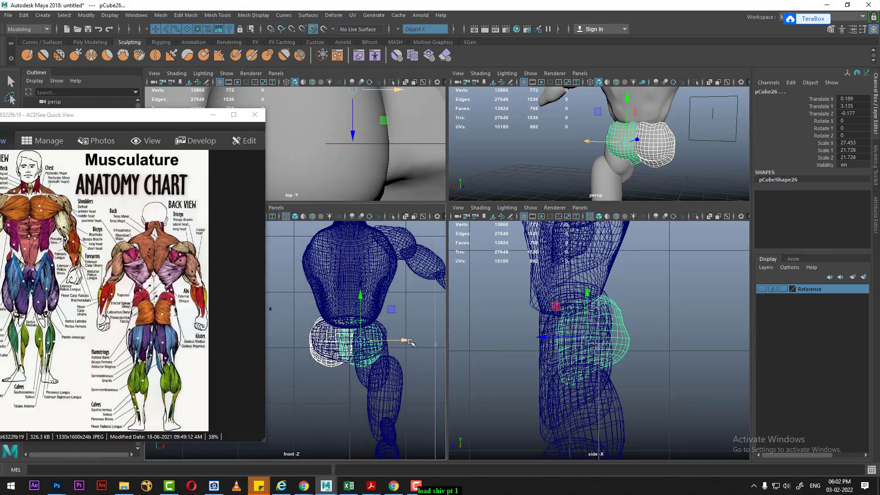
drag(410, 342, 406, 343)
key(r)
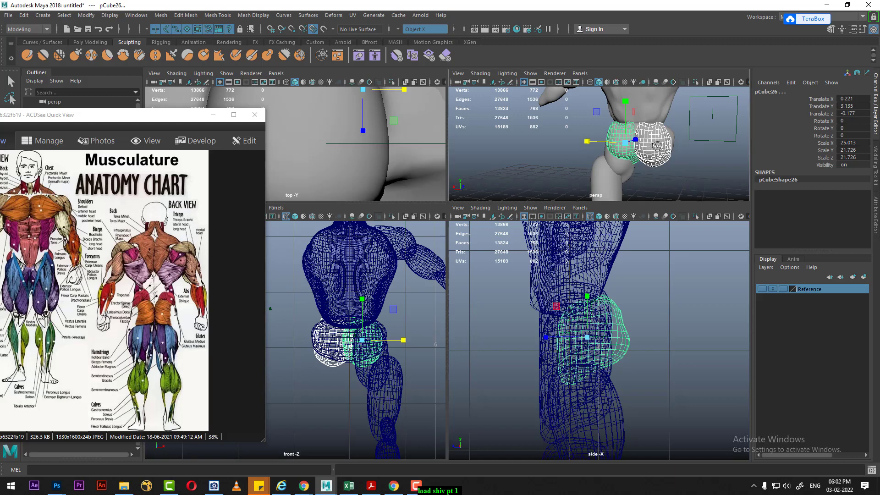
Deselect and orbit the full-body blockout, moving the anatomy chart window aside.
key(space)
mouse_move(486, 271)
alt+mouse_down()
mouse_move(517, 268)
mouse_move(502, 305)
mouse_move(520, 295)
alt+mouse_up()
click(517, 268)
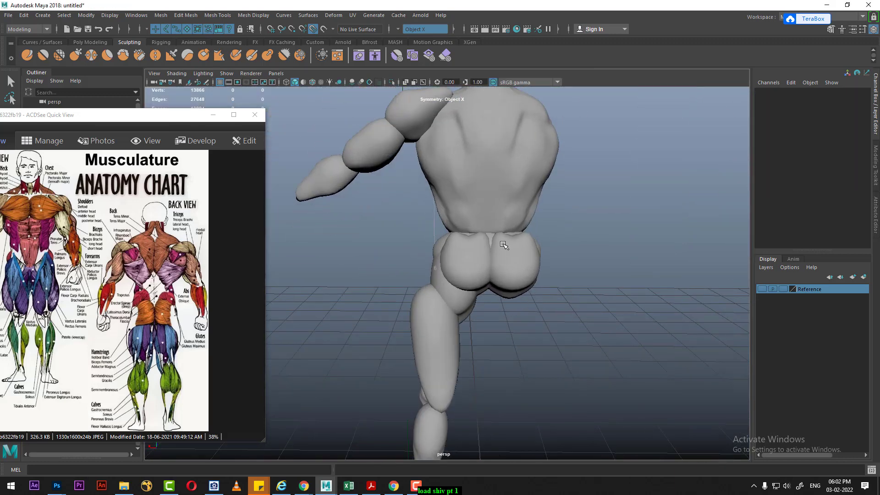
mouse_move(504, 244)
alt+mouse_down()
mouse_move(471, 306)
mouse_move(509, 315)
mouse_move(459, 334)
mouse_move(480, 332)
alt+mouse_up()
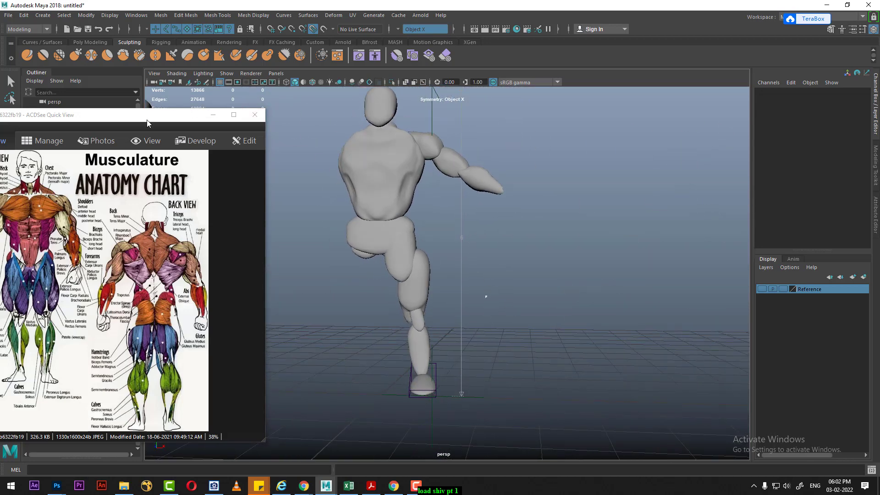
drag(147, 123, 131, 135)
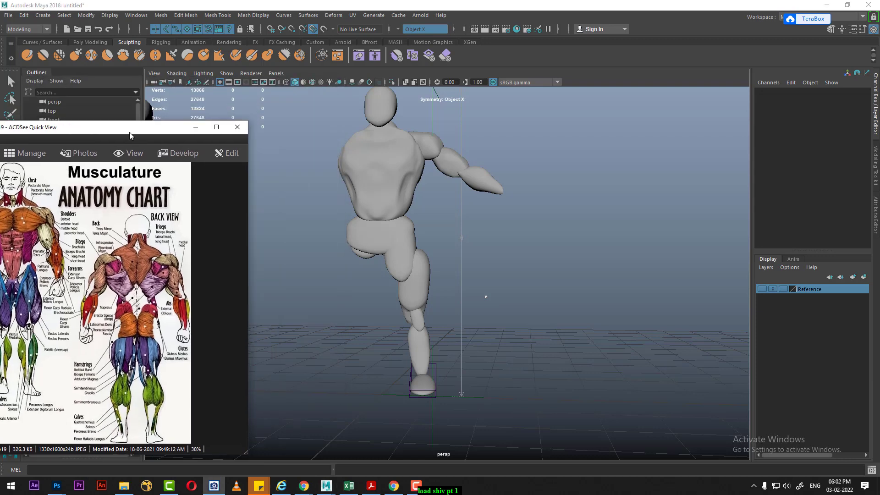
mouse_move(413, 301)
alt+mouse_down()
mouse_move(454, 272)
mouse_move(436, 301)
mouse_move(485, 293)
alt+mouse_up()
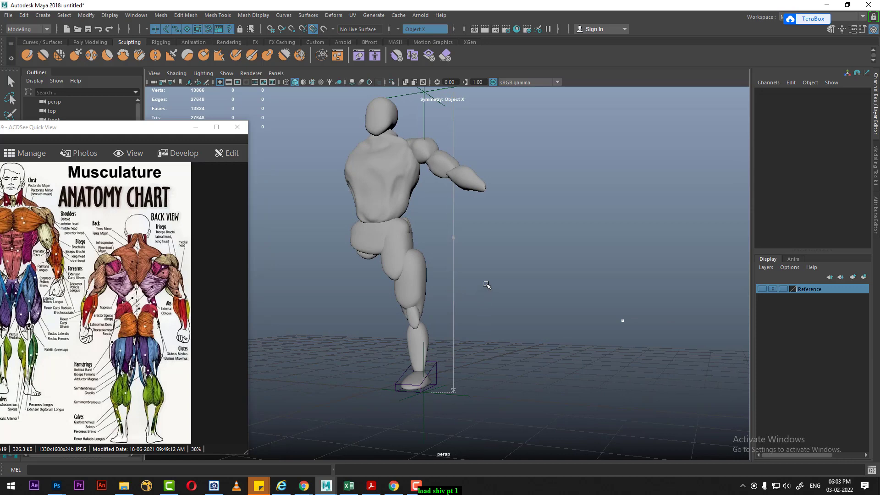
Return to the four-view layout and make the Reference layer's image planes visible again.
key(space)
click(200, 131)
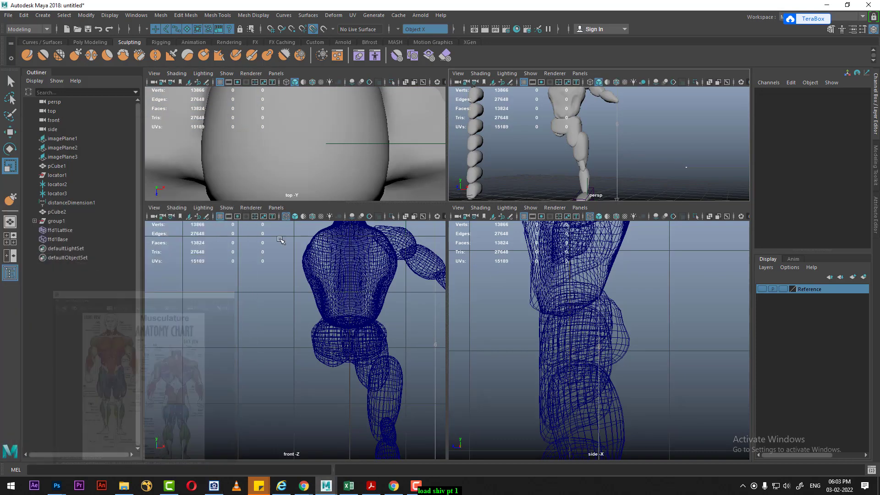
scroll(340, 345, down, 2)
key(ctrl+shift+h)
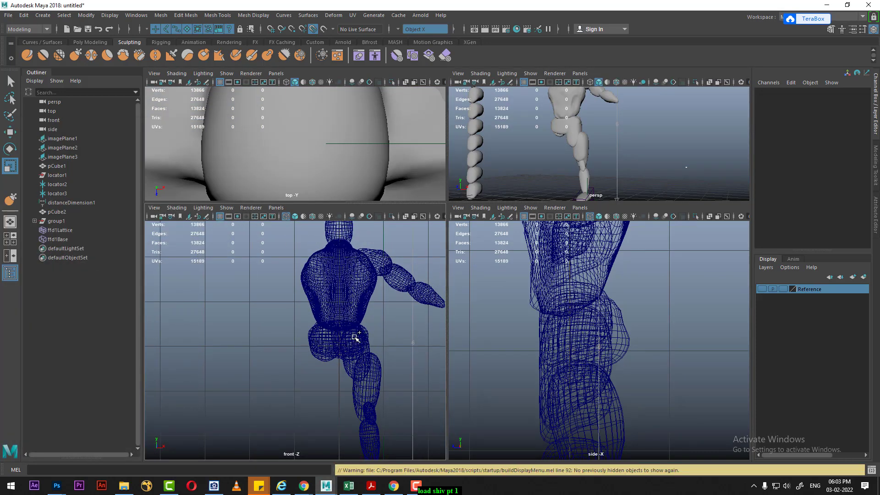
click(762, 289)
Maximise the front view so it fills the workspace over the reference sheet.
scroll(321, 312, down, 1)
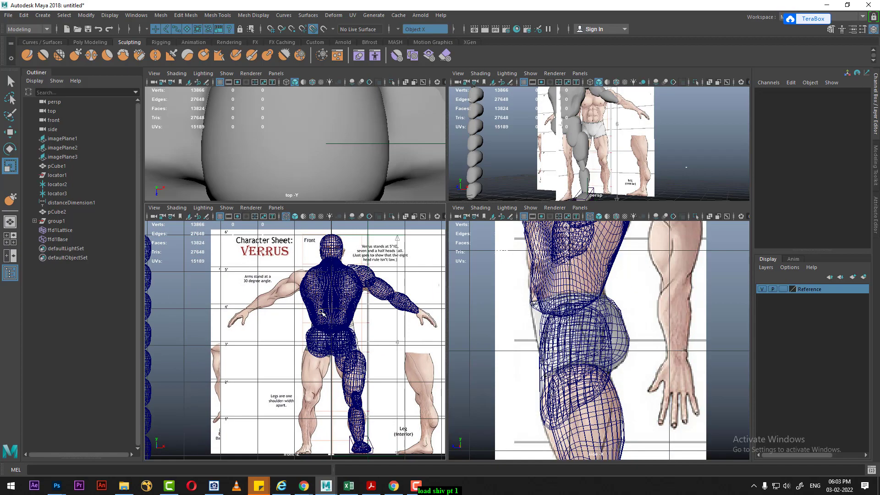
key(w)
key(space)
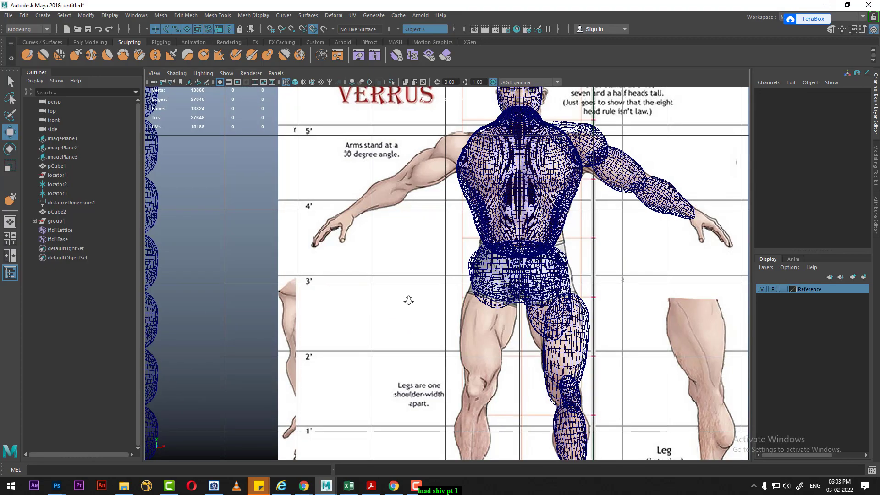
scroll(407, 300, down, 2)
scroll(557, 341, up, 2)
scroll(556, 340, up, 1)
Combine the thigh, knee, lower leg and foot pieces into a single leg mesh, pCube21.
click(516, 275)
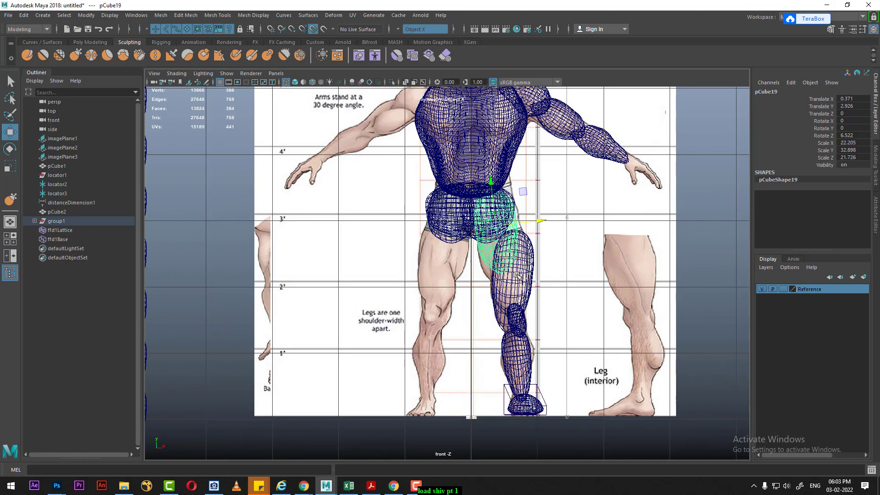
shift+click(521, 321)
shift+click(529, 355)
click(532, 405)
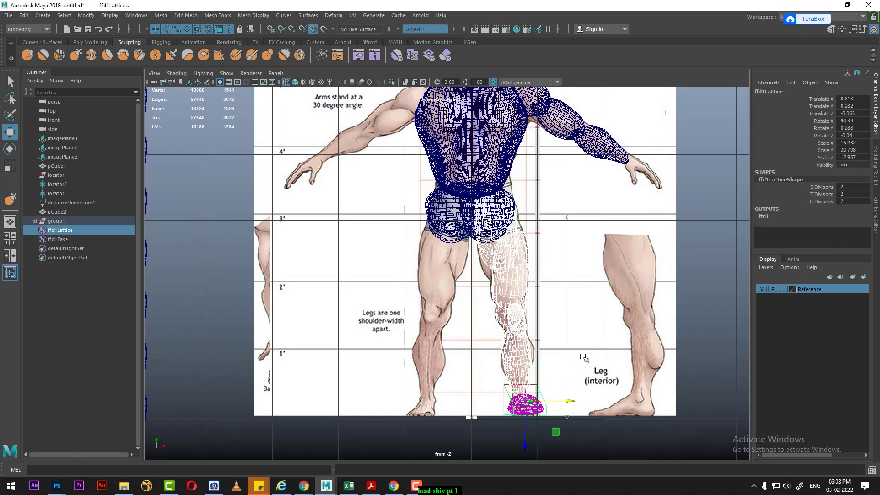
mouse_move(579, 260)
shift+right_down()
mouse_move(582, 436)
mouse_move(576, 427)
shift+right_up()
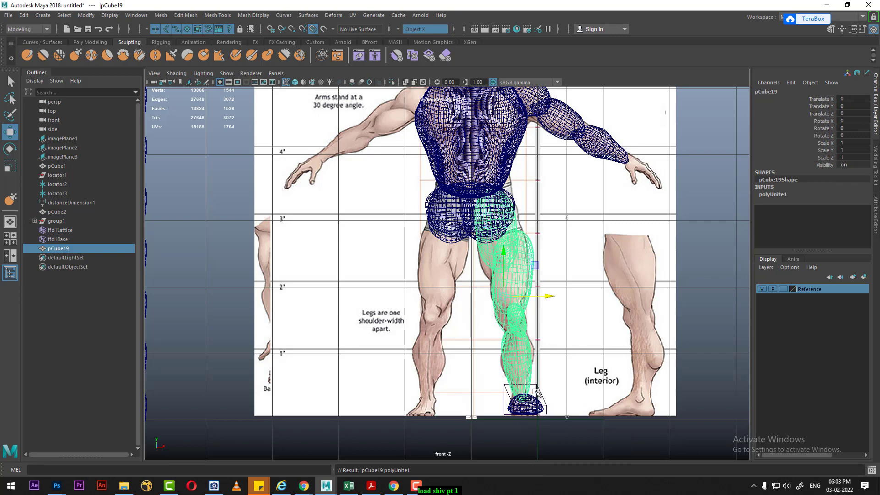
drag(559, 402, 539, 411)
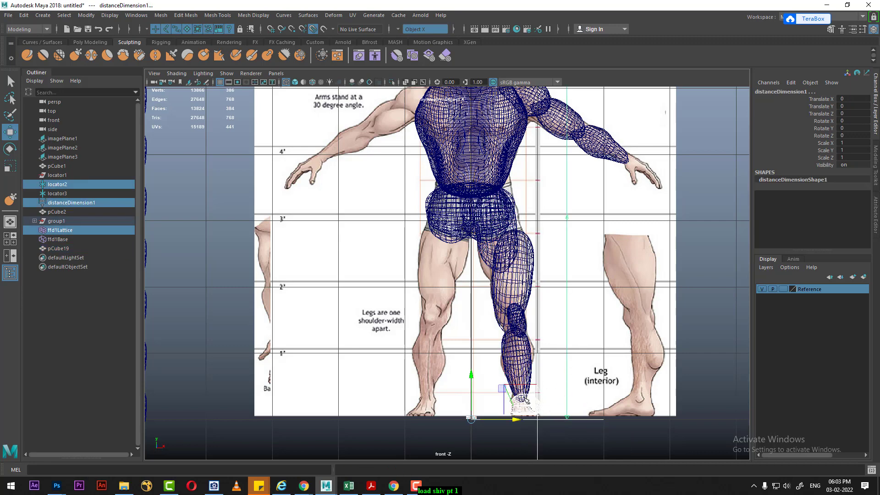
click(526, 401)
shift+click(525, 374)
shift+right_drag(533, 260, 520, 427)
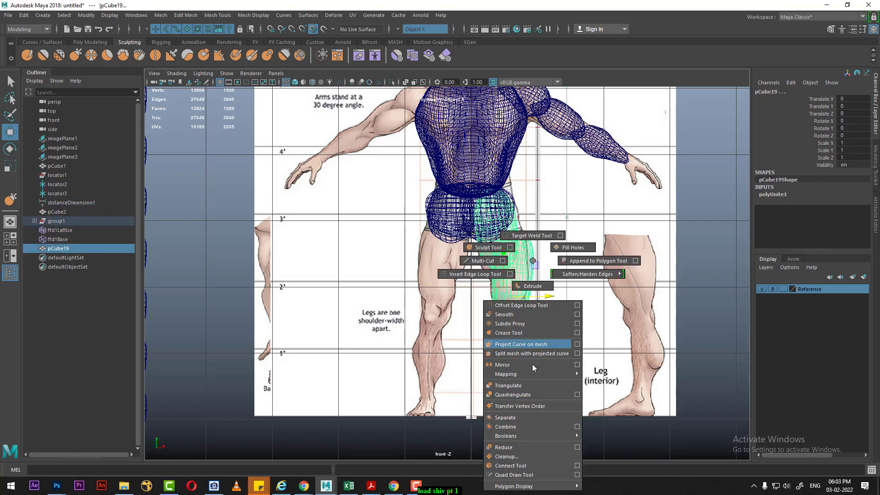
click(520, 426)
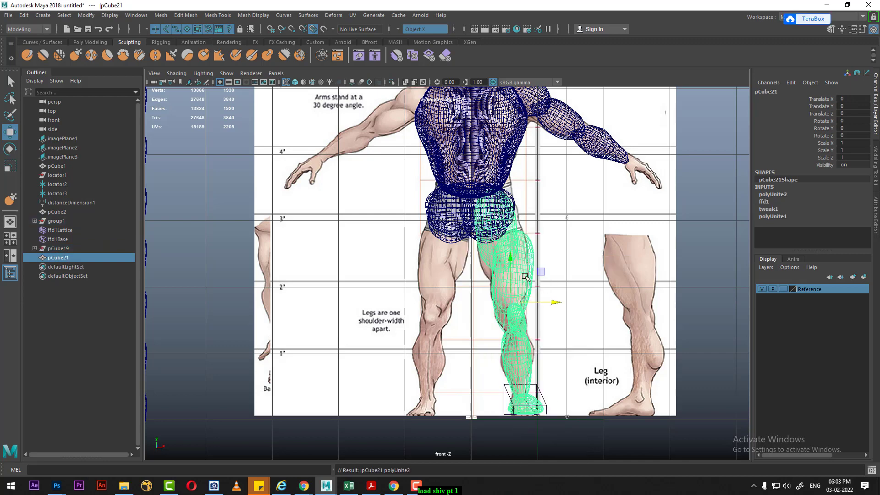
Move the leg's pivot onto the body's centre grid line.
scroll(513, 313, up, 2)
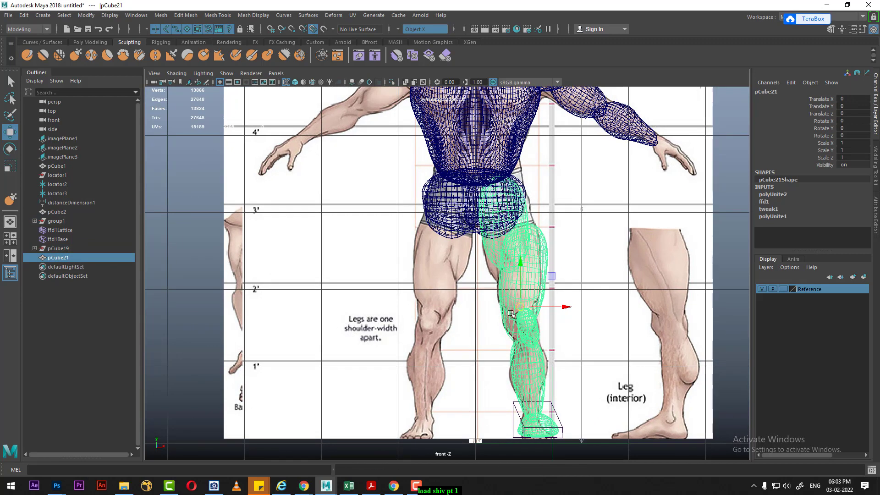
key(d)
drag(520, 306, 510, 363)
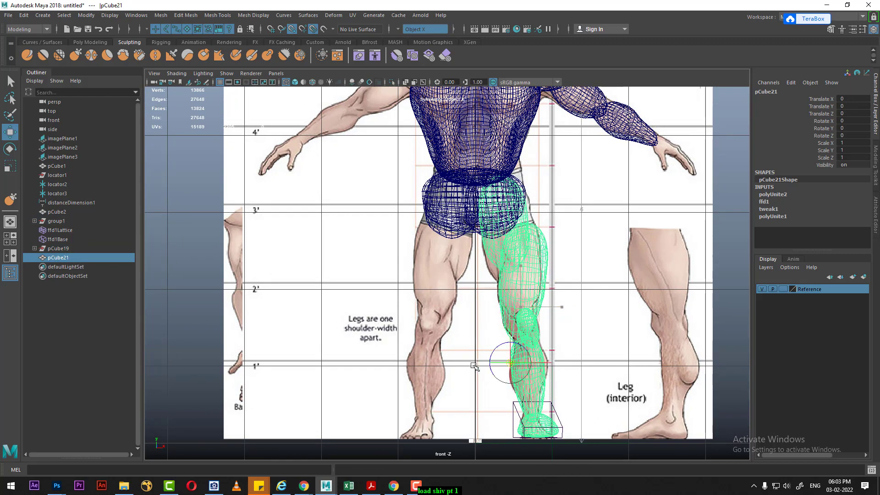
key(d)
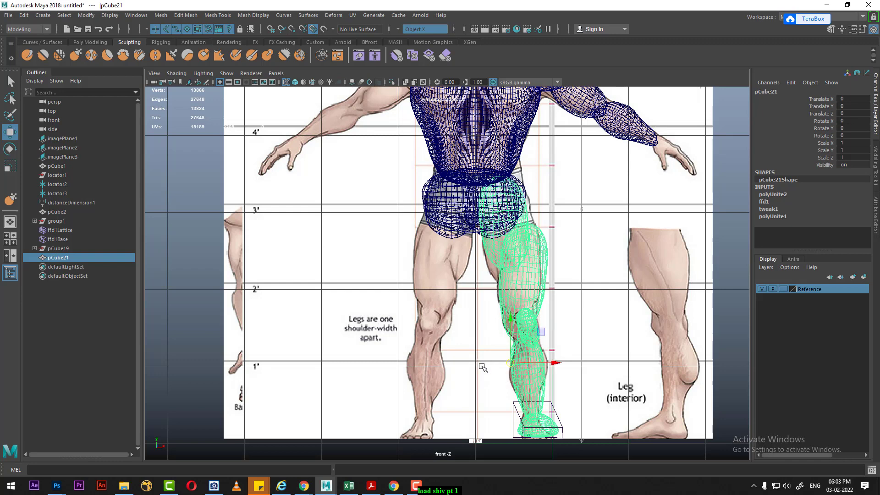
key(d)
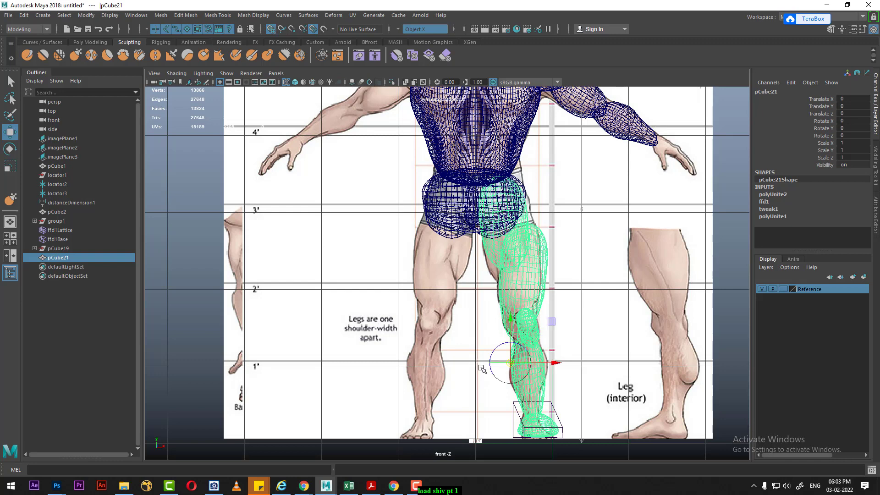
middle_drag(482, 369, 449, 373)
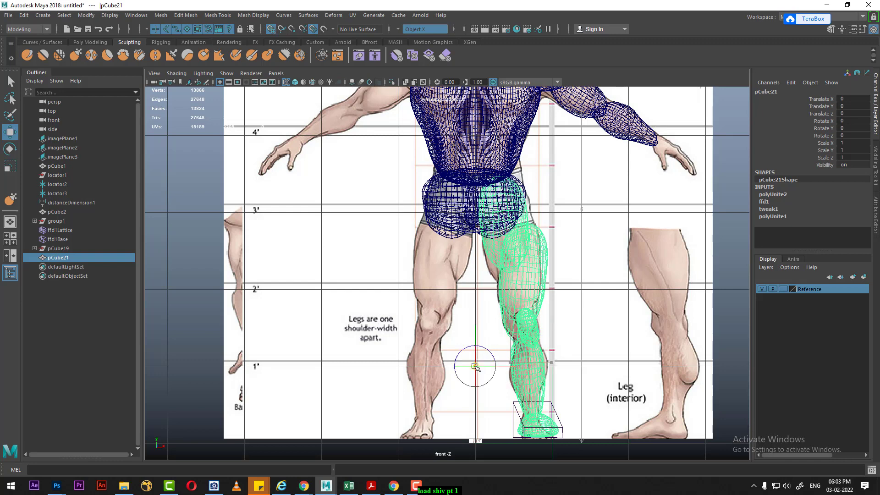
Duplicate Special the leg with Scale X -1 to create the mirrored second leg, pCube28.
click(22, 16)
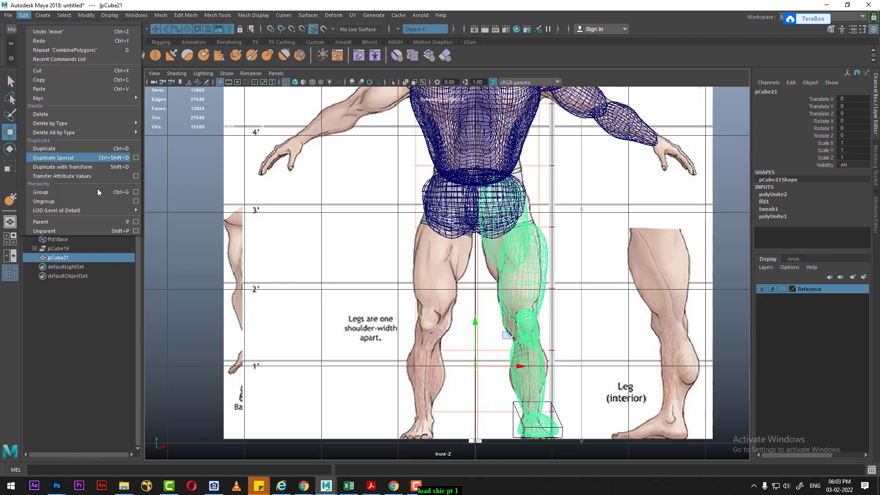
click(137, 158)
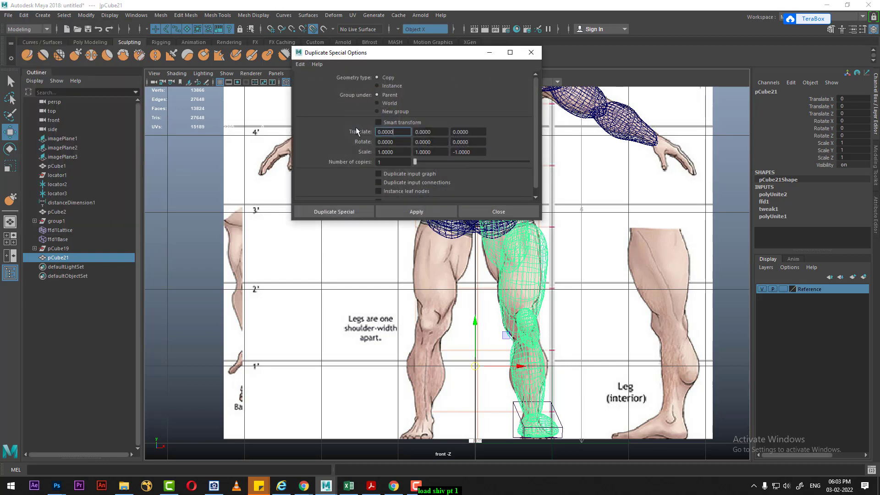
click(302, 64)
click(310, 89)
click(402, 153)
text(-1.0000)
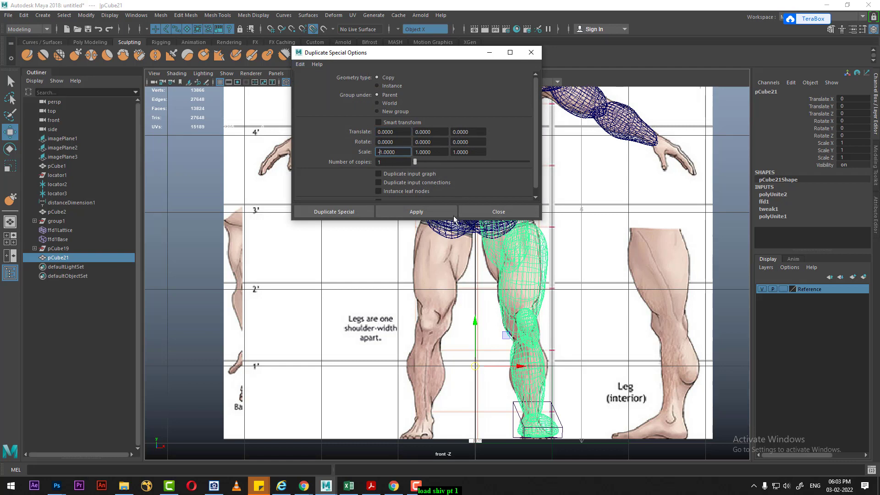
click(422, 214)
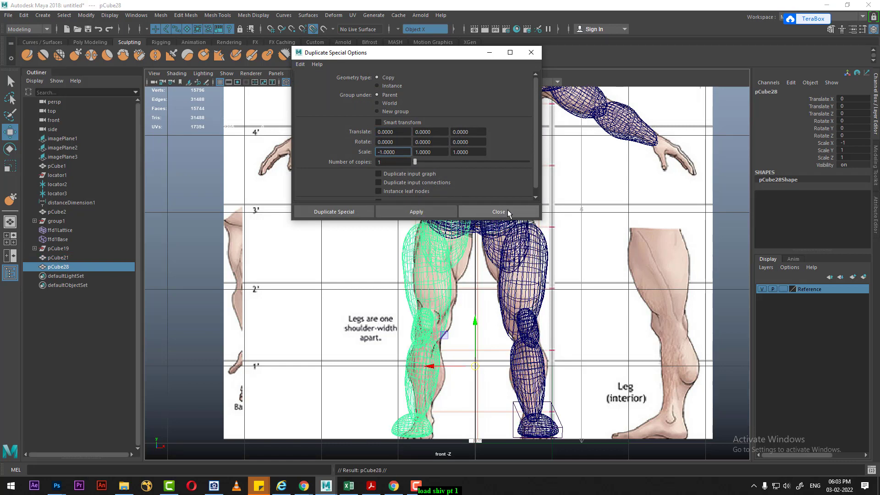
click(499, 212)
Zoom and pan the front view up from the legs to the chest and head.
scroll(438, 269, up, 2)
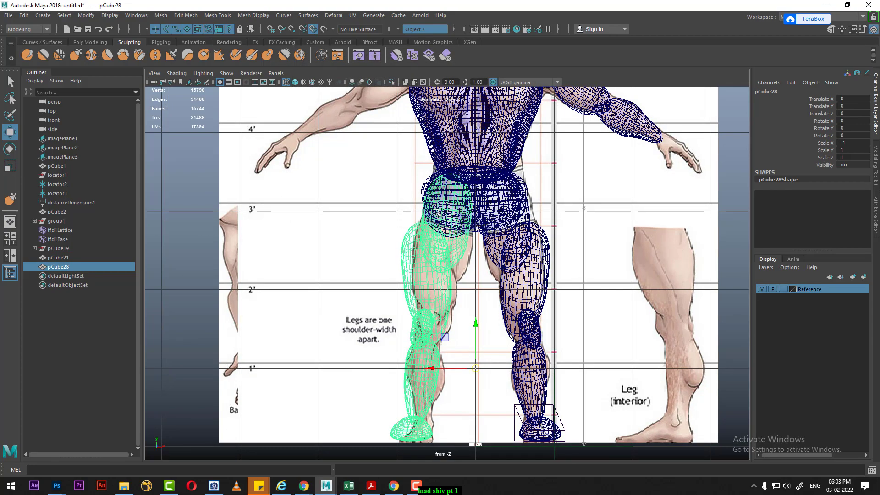
scroll(445, 281, down, 1)
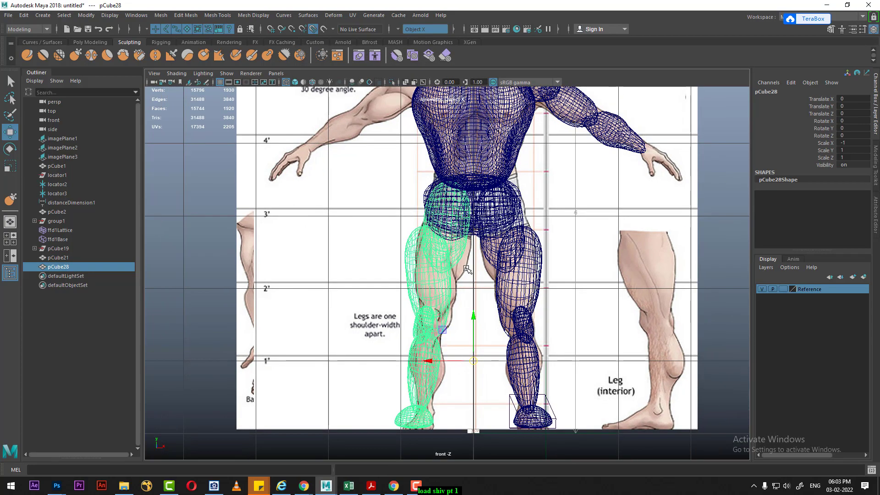
scroll(476, 303, up, 1)
mouse_move(477, 303)
alt+middle_down()
mouse_move(456, 366)
mouse_move(495, 454)
alt+middle_up()
scroll(456, 366, up, 2)
scroll(456, 366, up, 2)
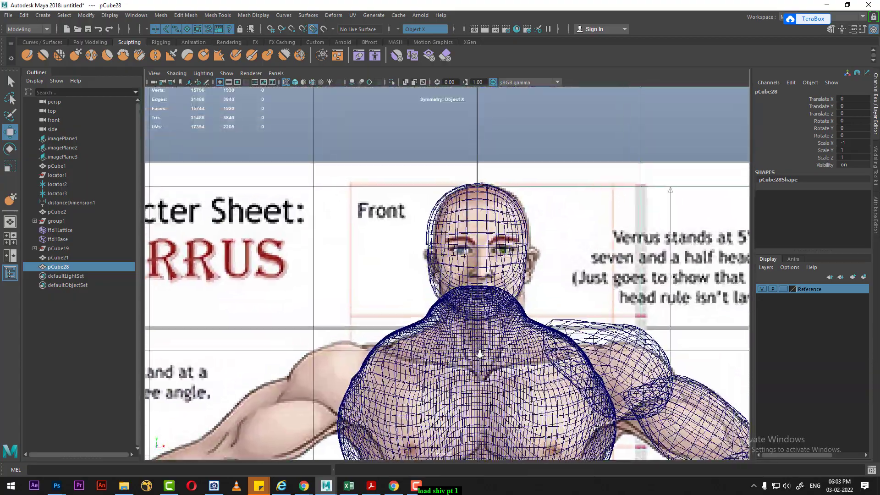
Select the shoulder, upper arm and forearm pieces with the whole character sheet in view.
scroll(506, 180, up, 1)
scroll(485, 202, down, 1)
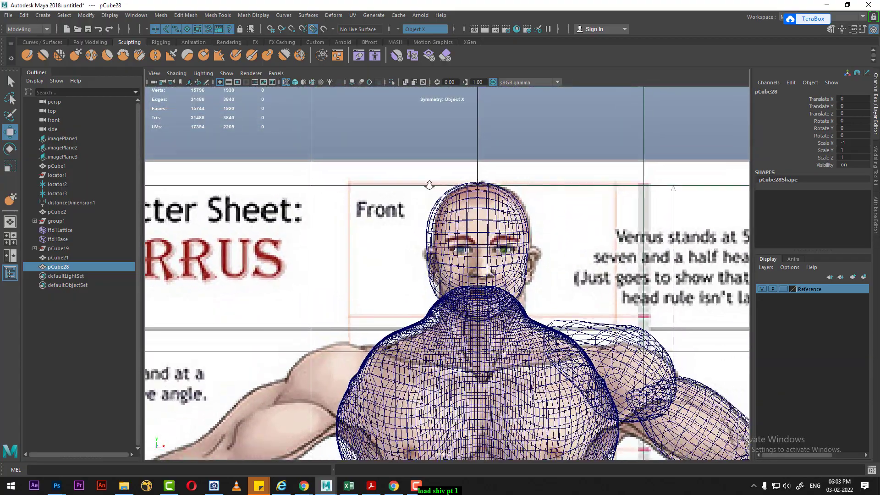
scroll(484, 202, down, 1)
click(569, 344)
scroll(552, 292, up, 2)
shift+click(550, 293)
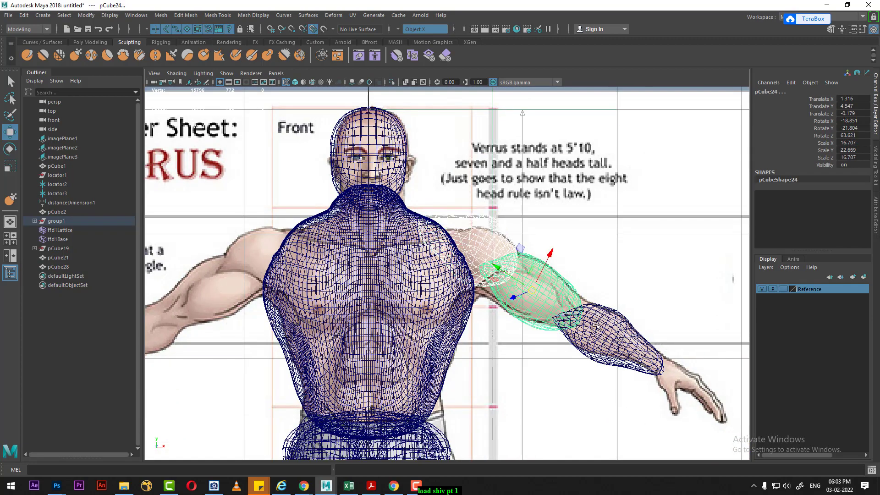
shift+click(592, 323)
scroll(516, 282, up, 1)
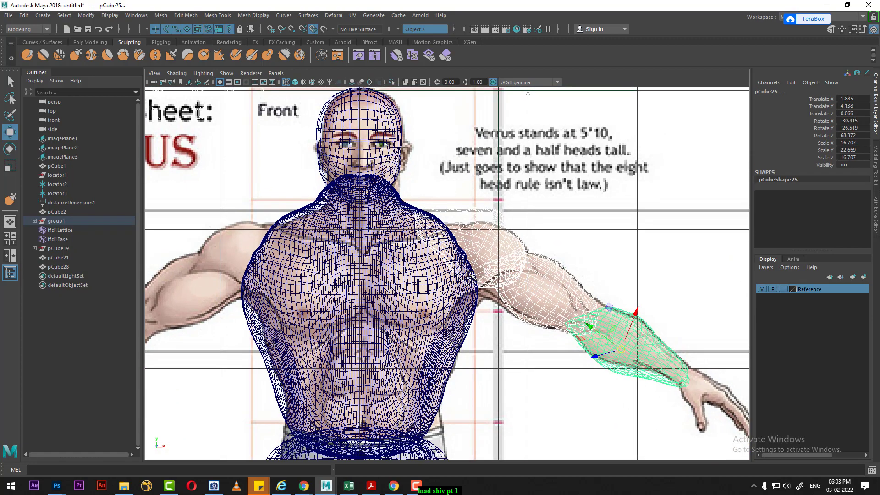
alt+drag(472, 275, 443, 261)
scroll(447, 252, down, 1)
scroll(449, 250, down, 1)
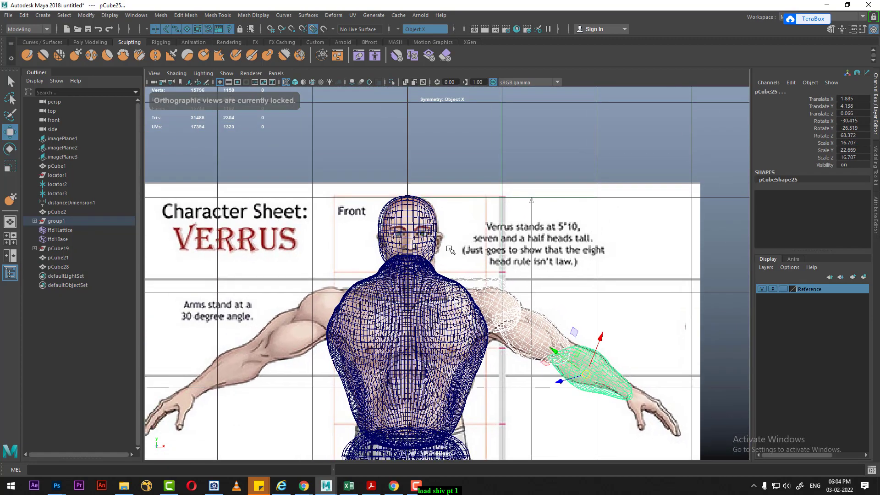
scroll(450, 250, up, 1)
scroll(438, 211, up, 1)
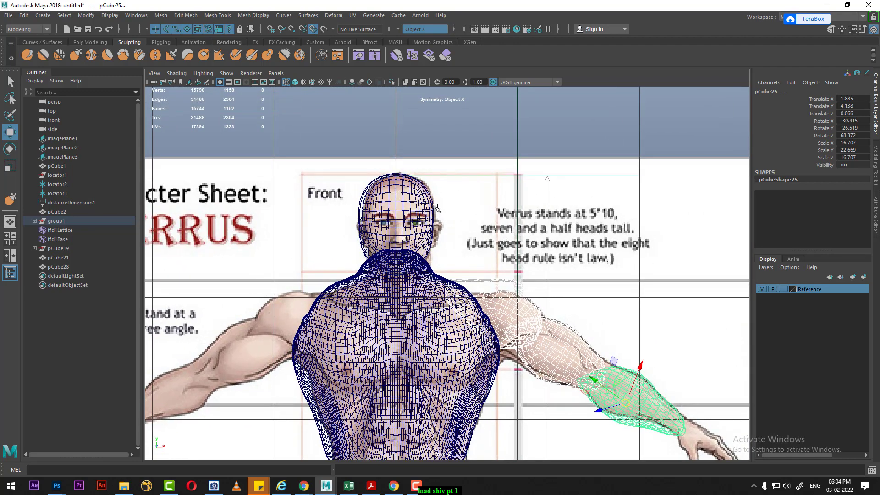
Set the move axes to world space and combine the arm pieces into one mesh, pCube23.
key(d)
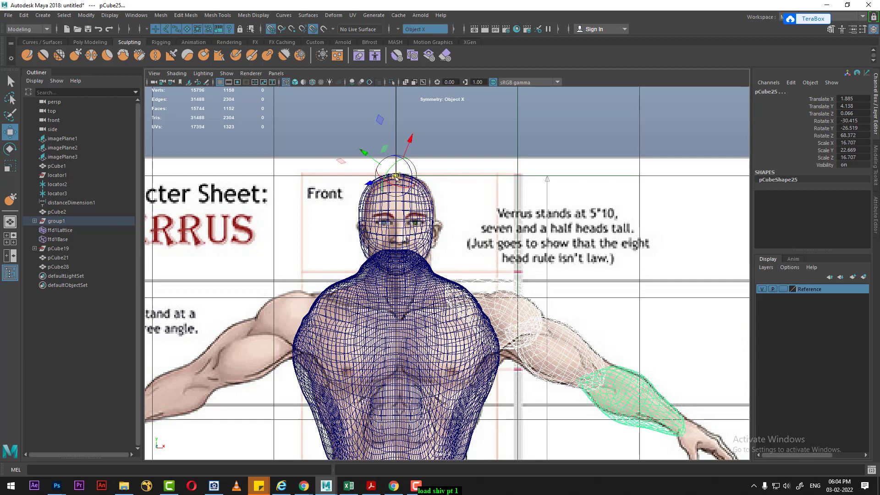
key(ctrl+z)
click(488, 142)
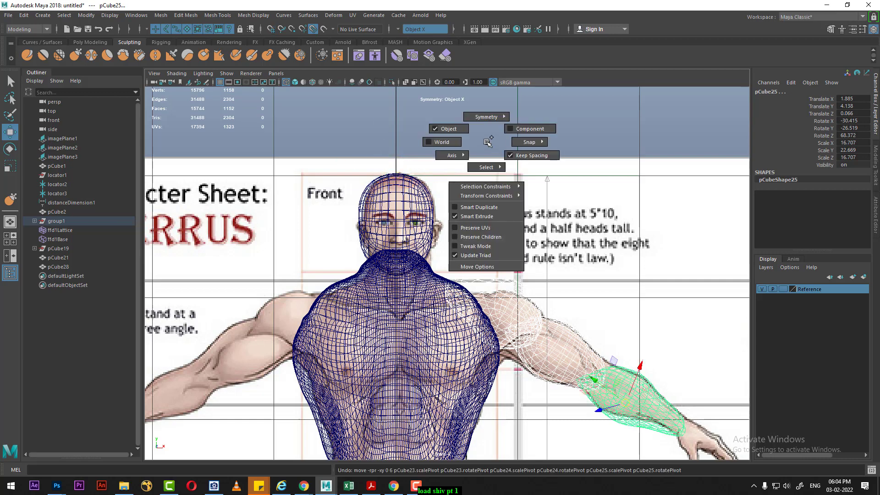
click(431, 144)
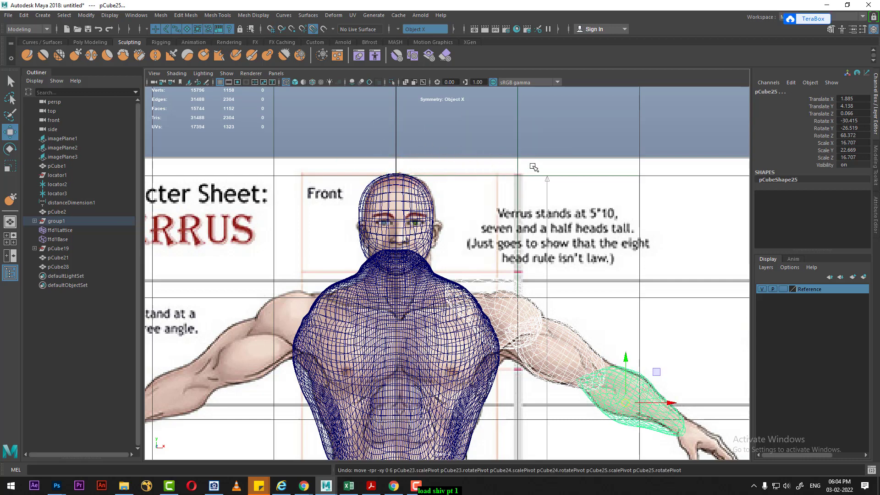
shift+right_click(525, 140)
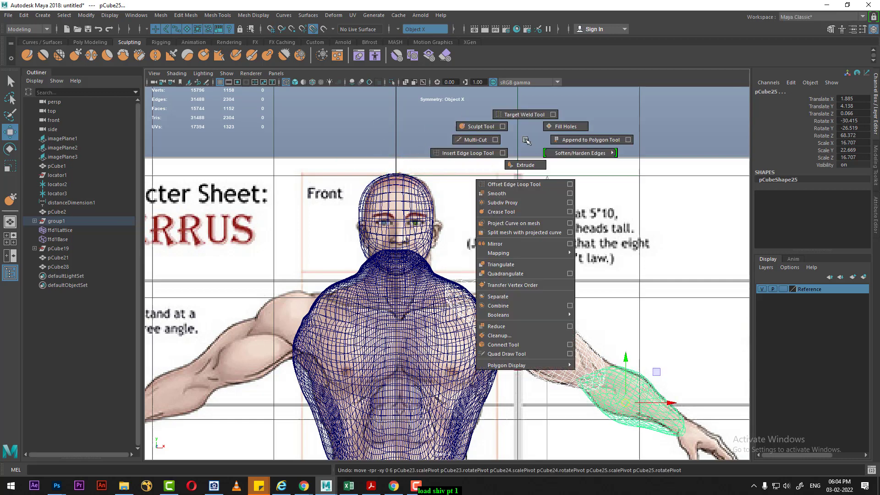
click(513, 304)
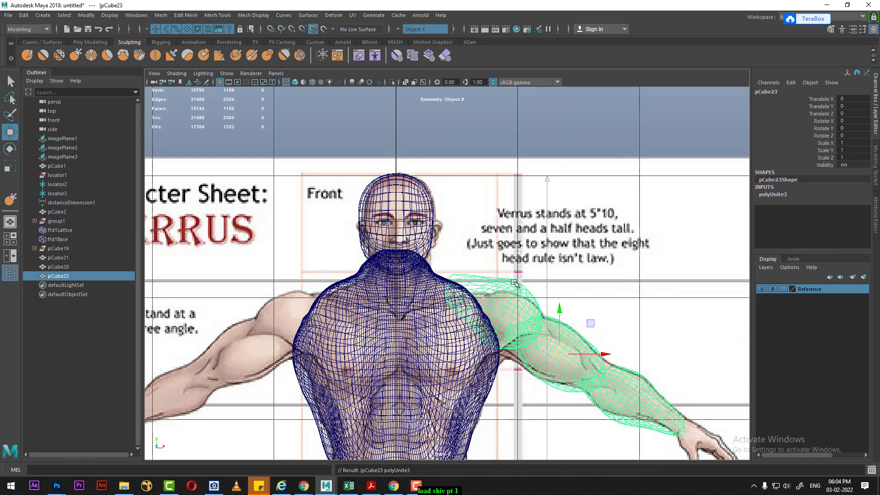
Snap the arm's pivot to the head's top vertex on the centre line.
key(d)
key(v)
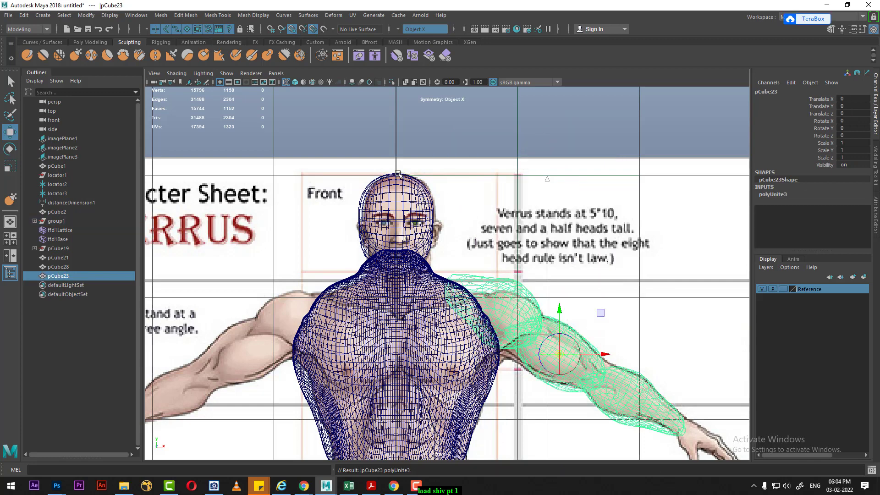
click(392, 175)
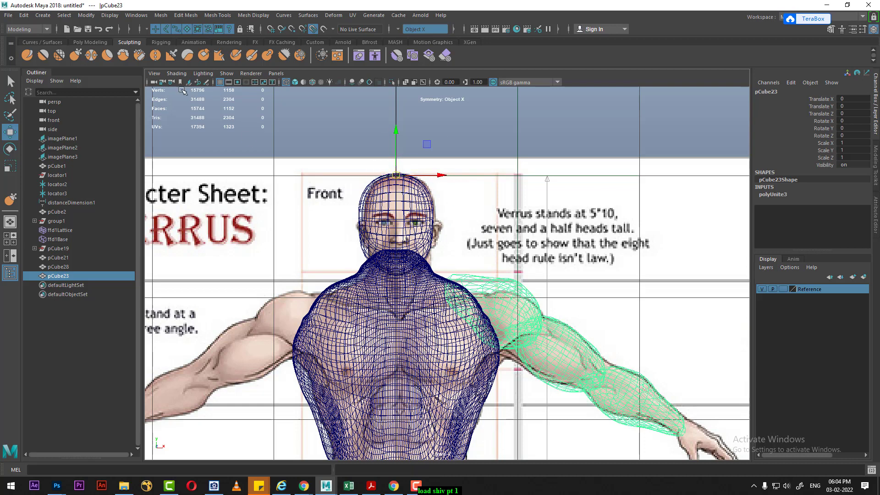
click(27, 15)
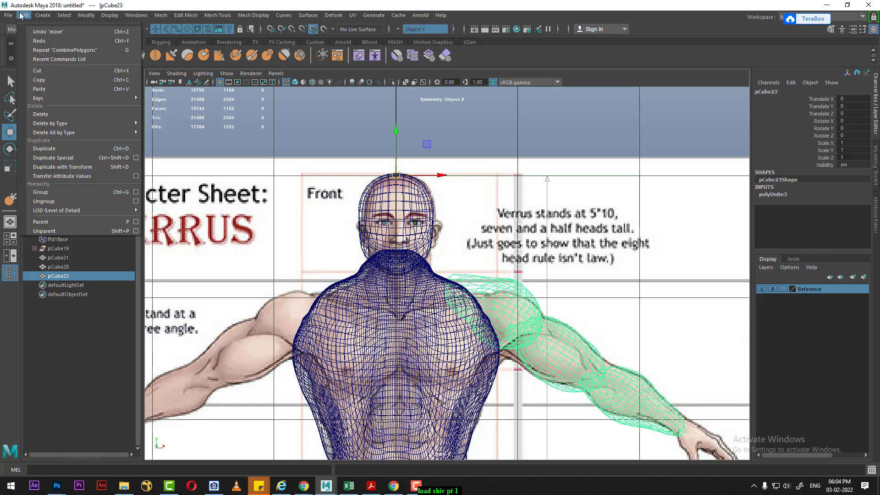
Create the mirrored arm pCube29 at Scale X -1 and hide the reference sheets in perspective view.
click(82, 158)
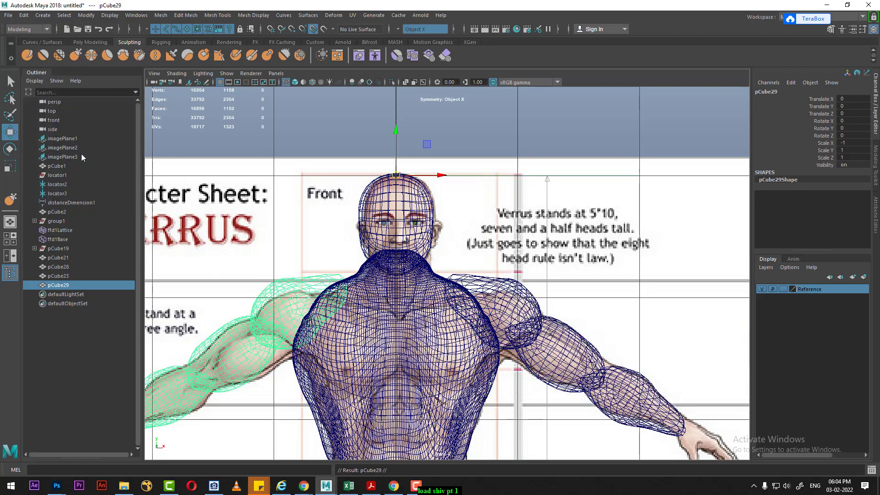
scroll(401, 298, down, 3)
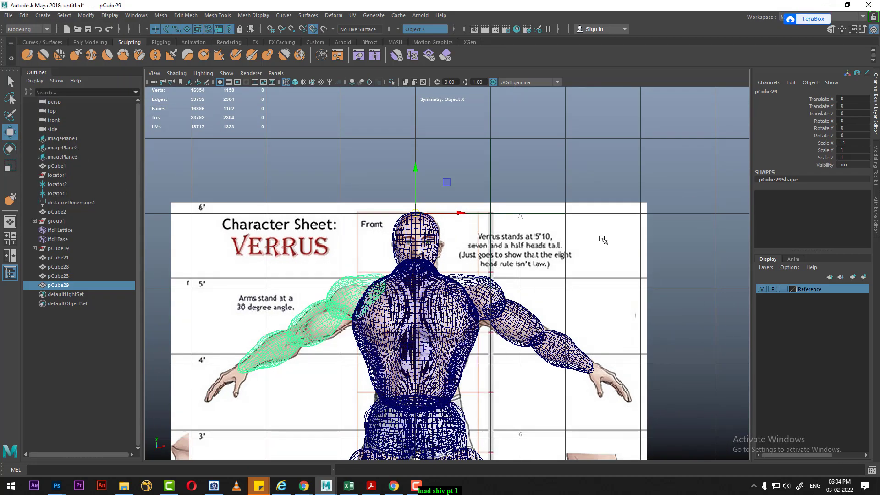
key(space)
key(space)
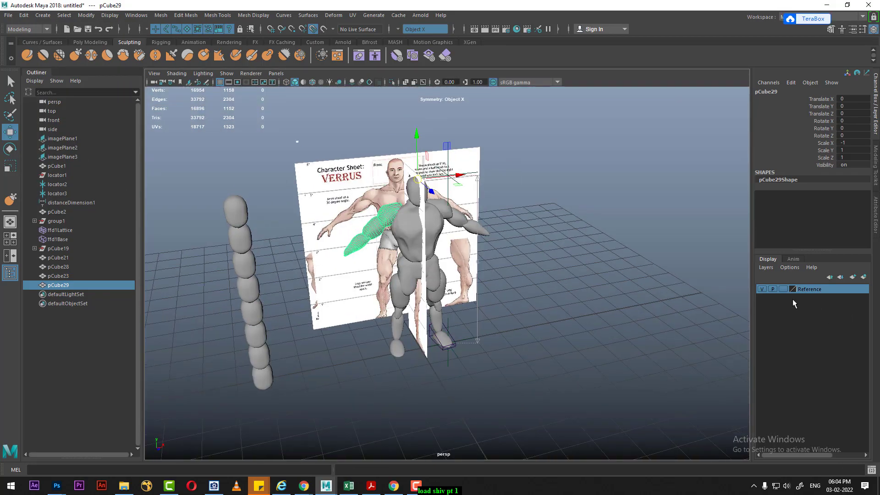
click(762, 290)
mouse_move(665, 311)
alt+mouse_down()
mouse_move(436, 357)
mouse_move(505, 330)
mouse_move(688, 329)
mouse_move(574, 304)
mouse_move(585, 354)
mouse_move(579, 321)
mouse_move(585, 331)
alt+mouse_up()
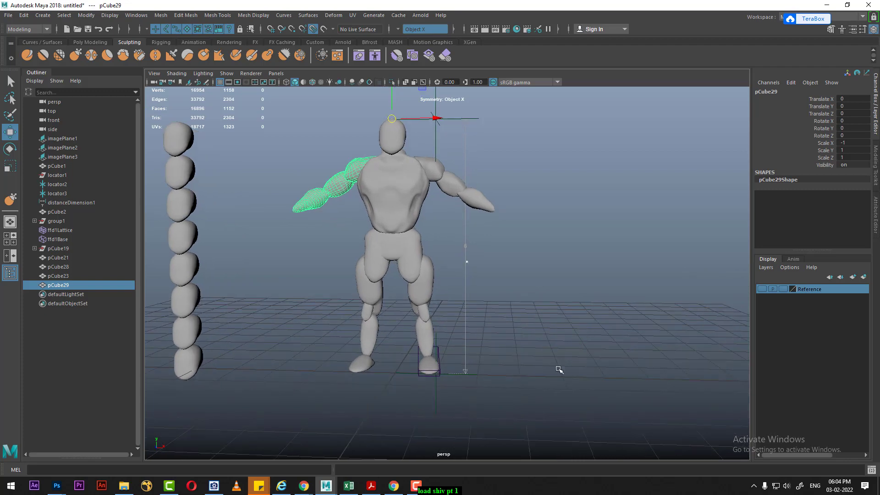
Open the glow-production-17 concept image from the class7 load shiva folder.
click(124, 486)
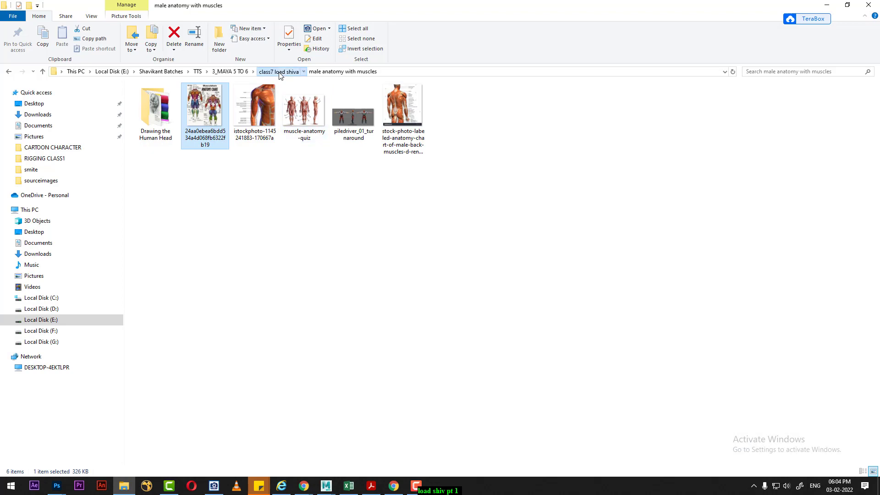
click(279, 71)
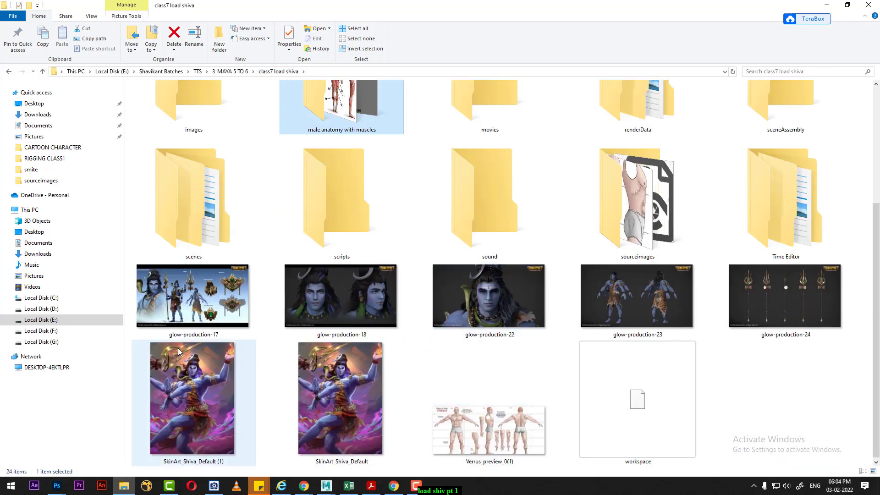
double_click(192, 299)
Move the Shiva concept window to the right and orbit around the body blockout to compare.
click(827, 5)
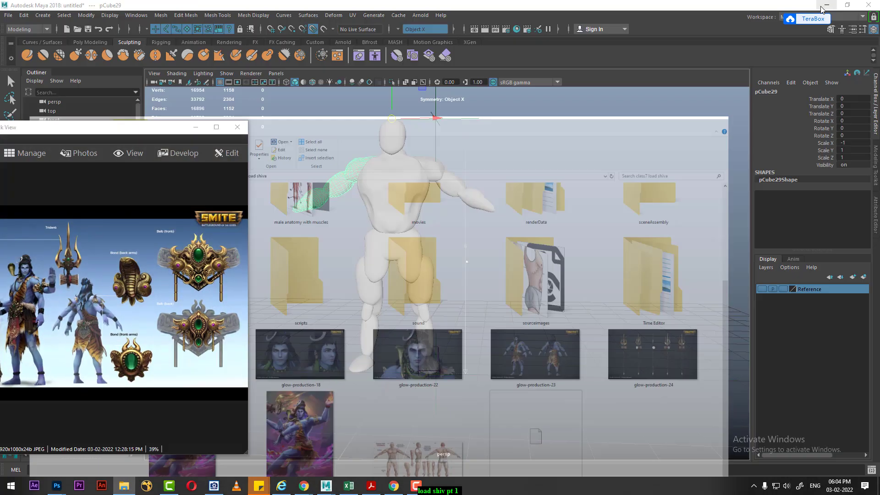
drag(165, 129, 584, 129)
drag(645, 101, 768, 78)
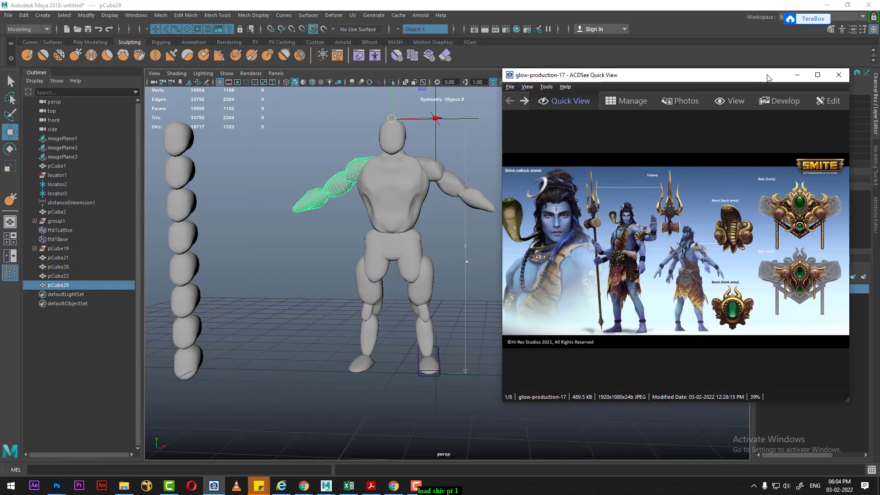
alt+drag(408, 276, 402, 299)
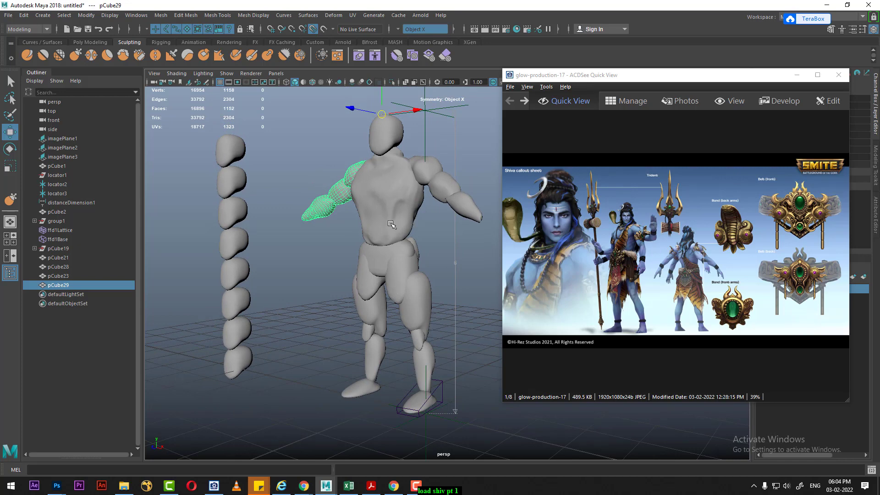
alt+drag(392, 274, 384, 275)
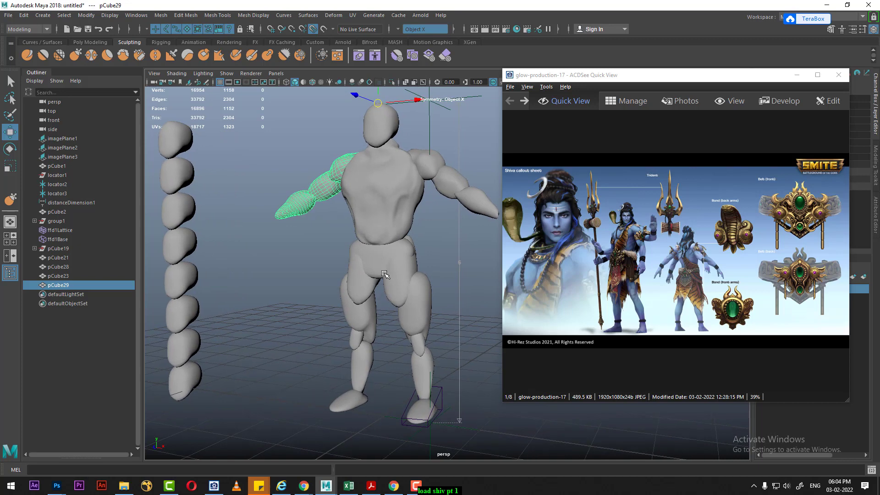